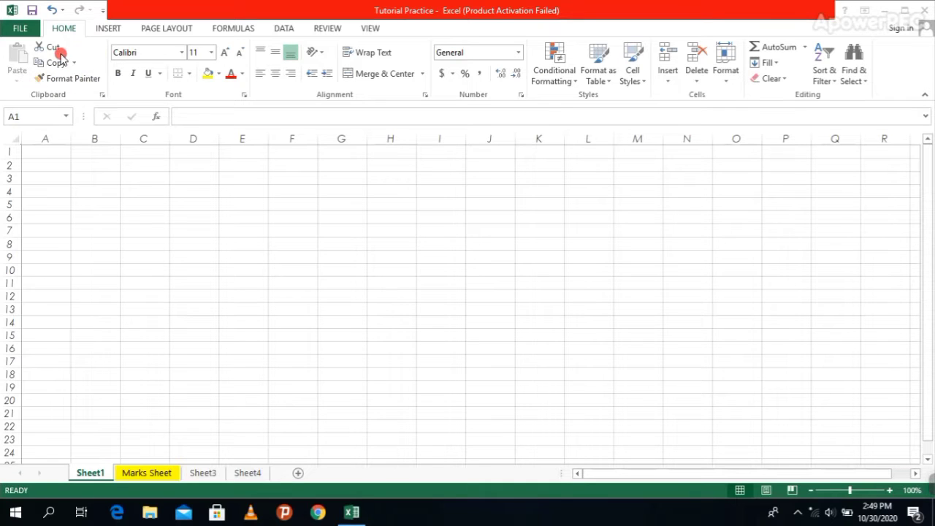
- Enter a person's first name in cell E3 of Sheet1
left_click(238, 173)
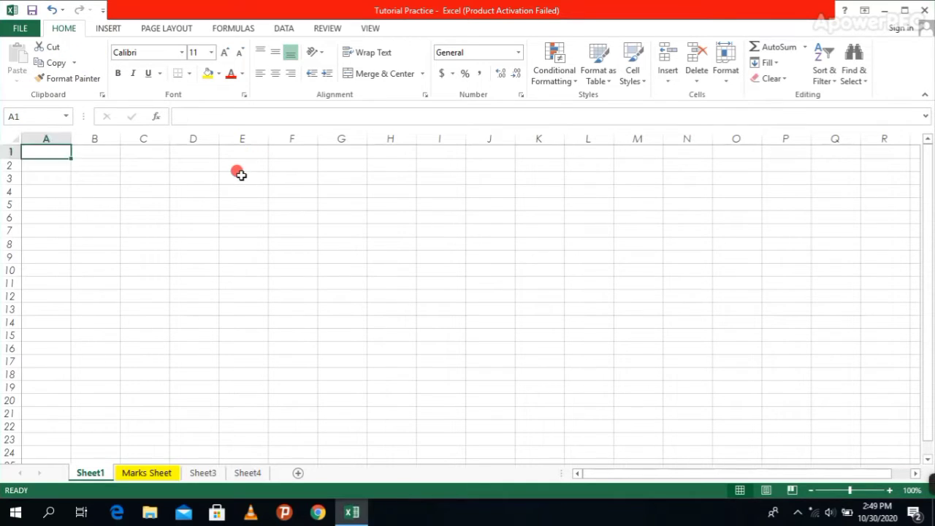
left_click(243, 178)
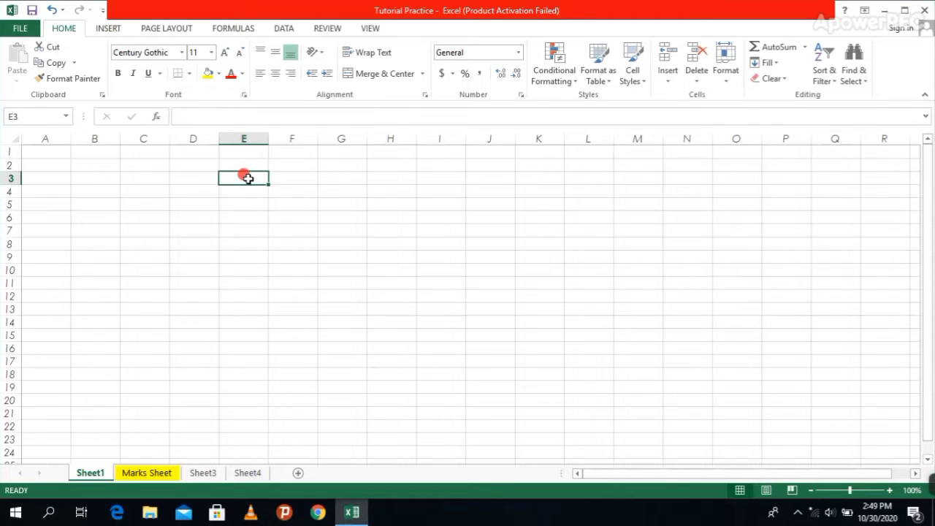
type("Adil")
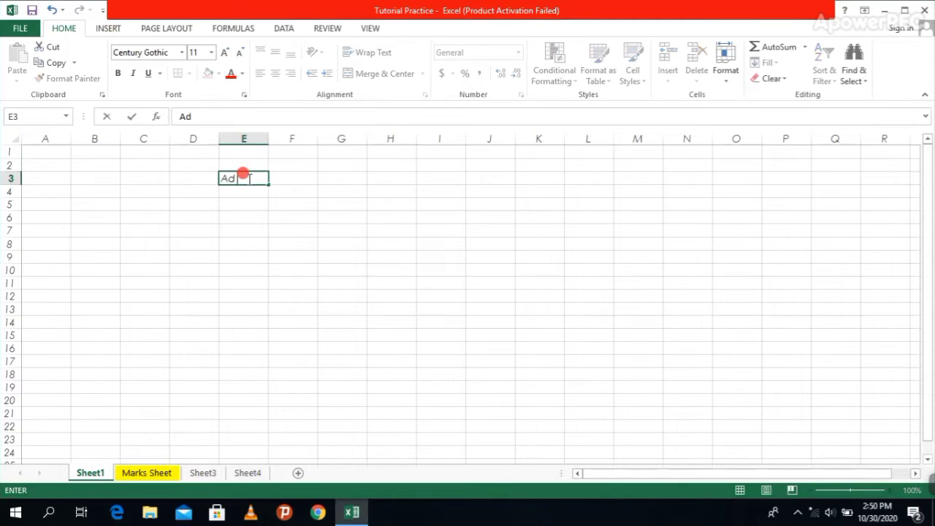
left_click(272, 230)
- Cut the name from cell E3 and paste it into cell I6
left_click(248, 183)
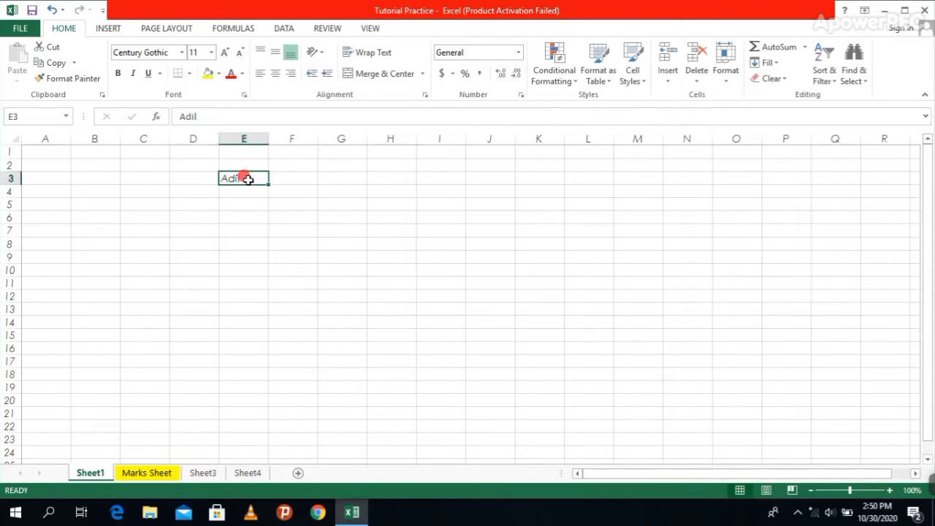
left_click(58, 48)
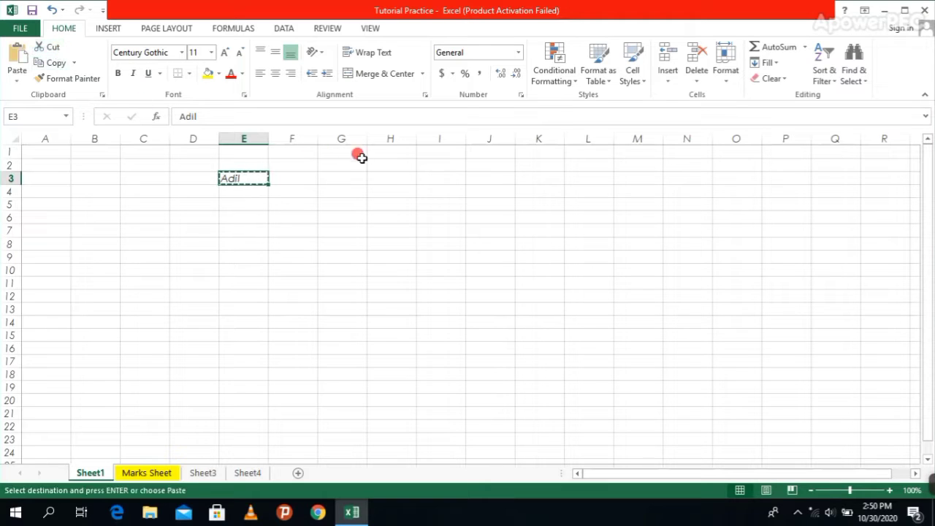
left_click(442, 217)
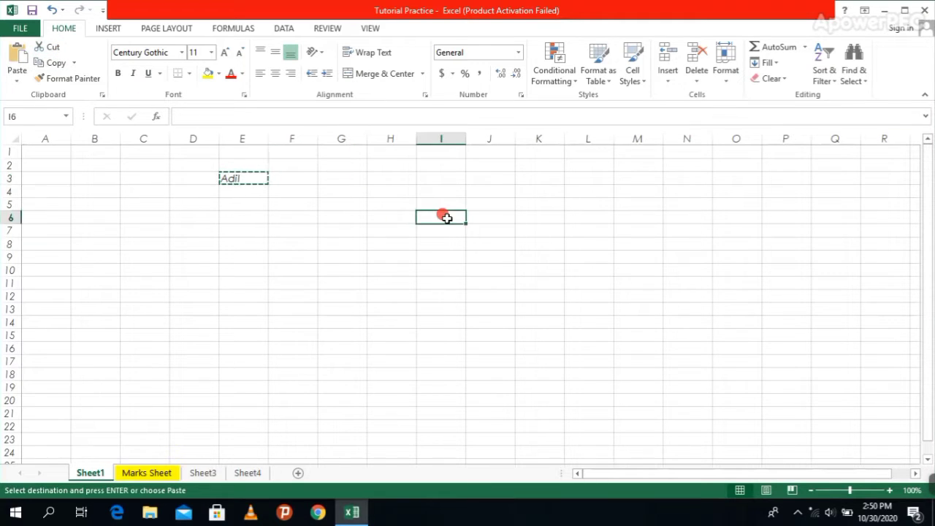
left_click(11, 68)
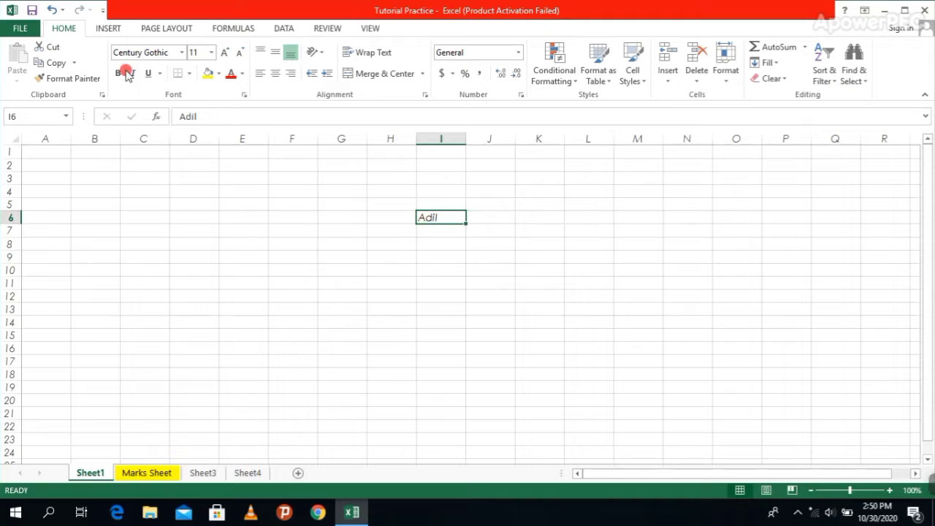
- Move the name from cell I6 to cell C8 by cutting and pasting it
left_click(46, 47)
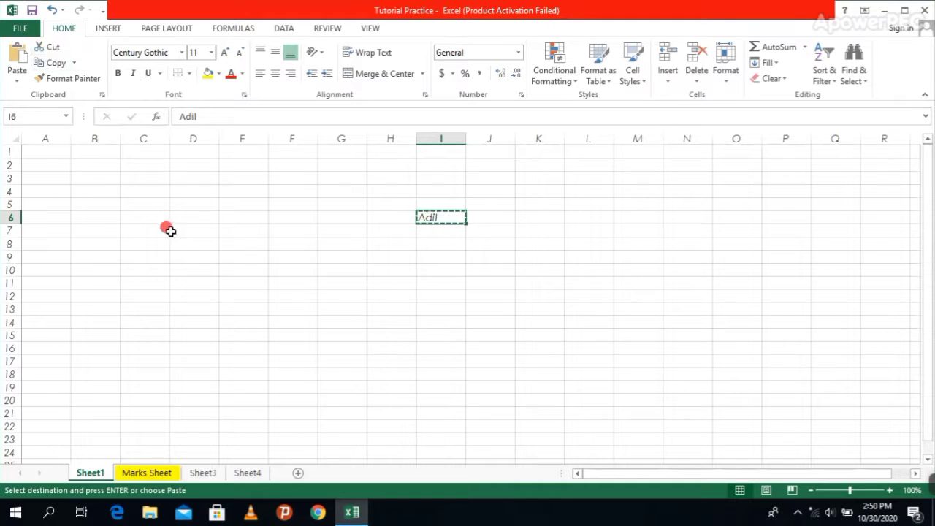
left_click(147, 246)
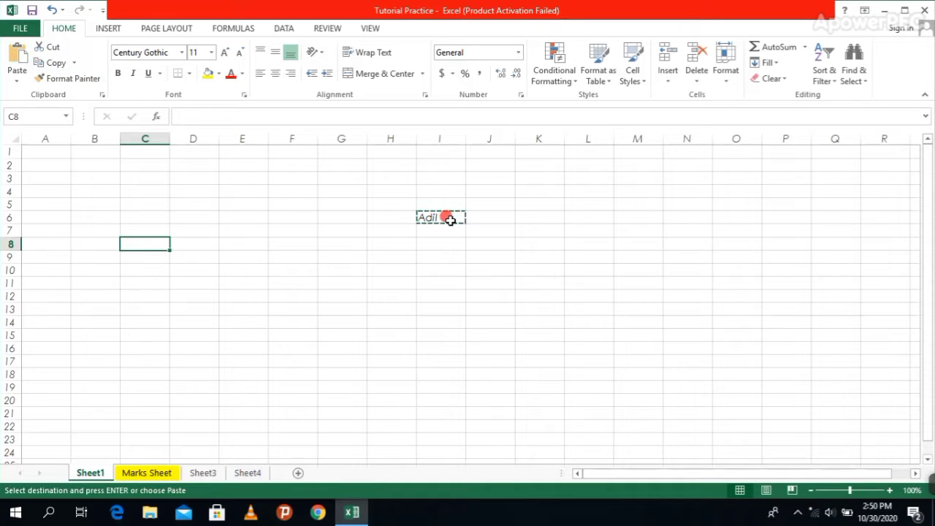
left_click(46, 50)
left_click(145, 244)
left_click(12, 57)
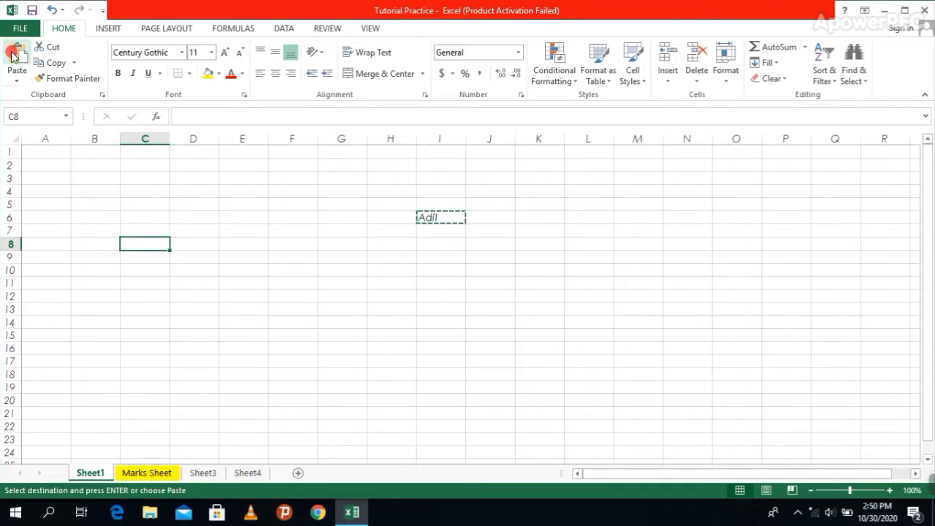
left_click(156, 240)
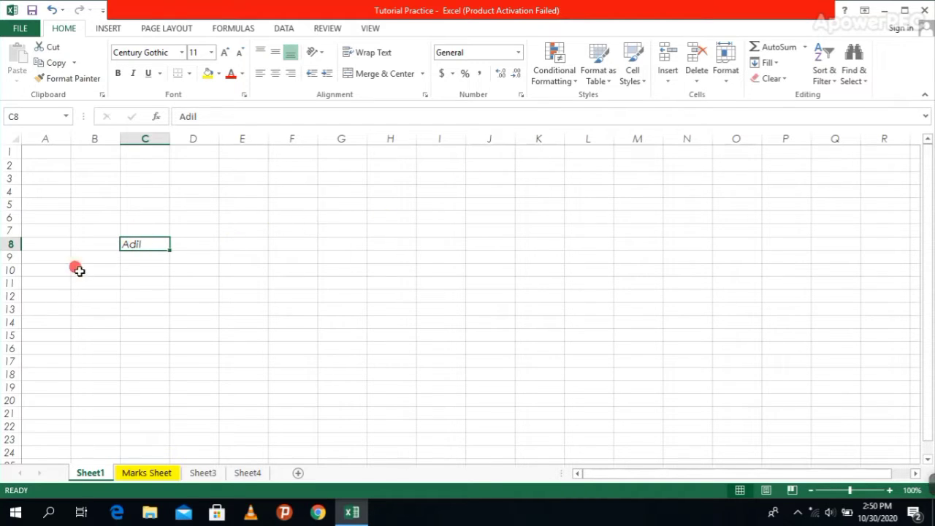
left_click(319, 207)
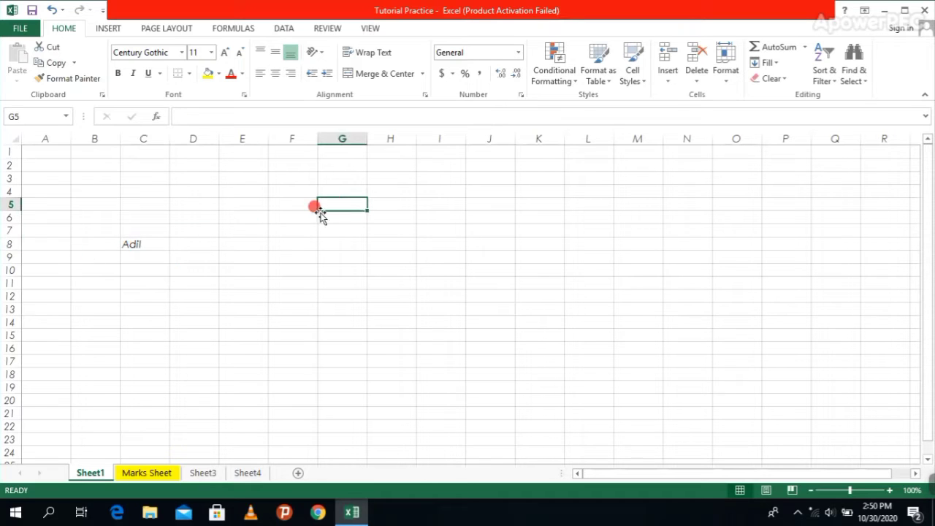
left_click(147, 243)
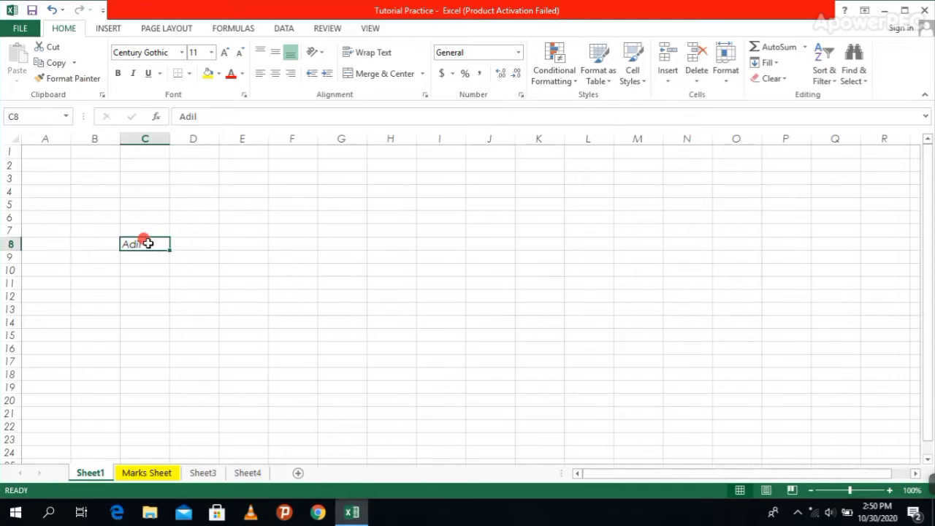
left_click(352, 203)
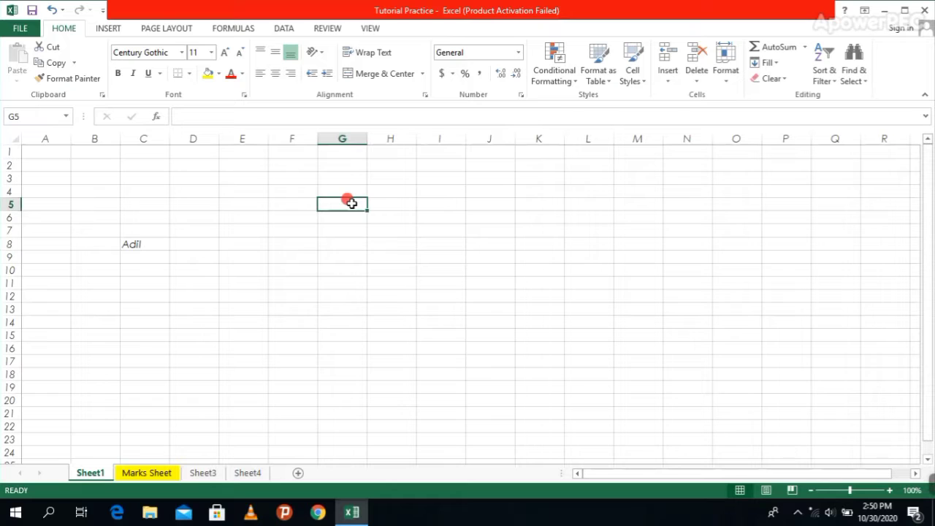
- Copy the name in cell C8 and paste it into cell H5
left_click(143, 243)
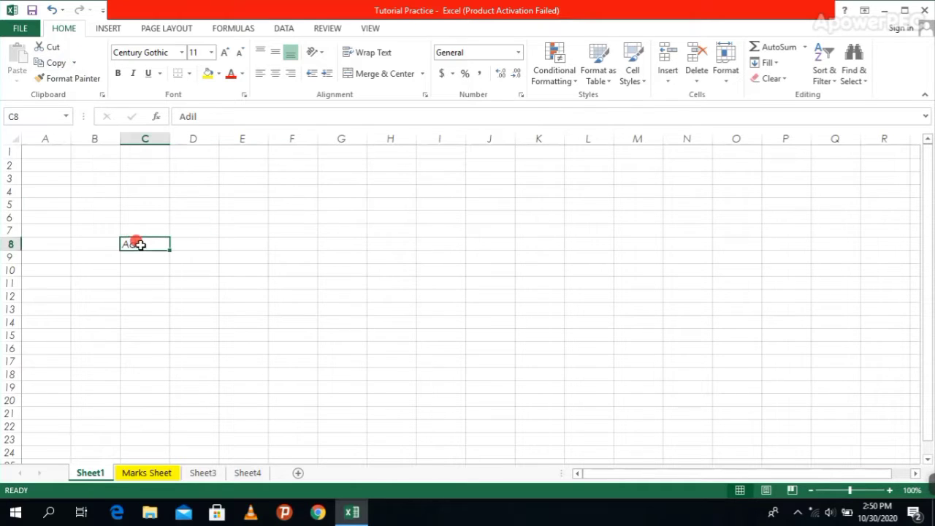
left_click(58, 63)
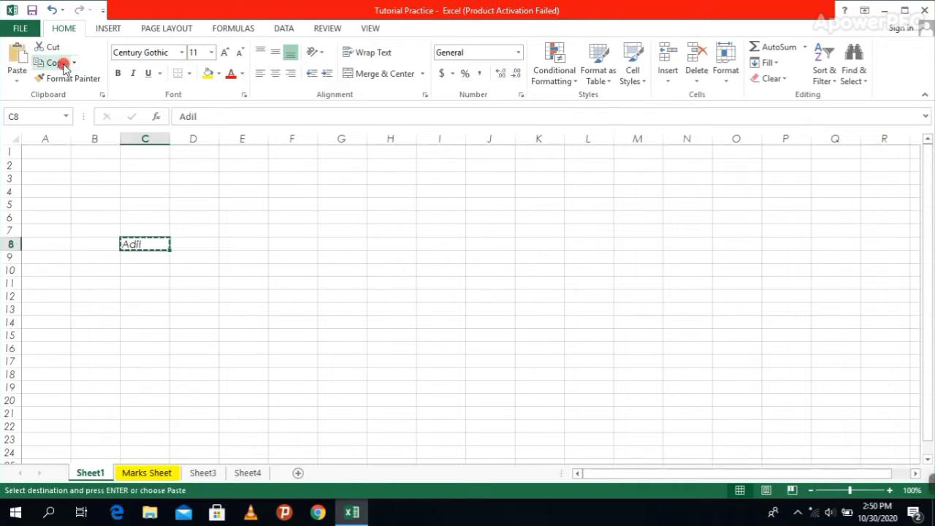
left_click(388, 204)
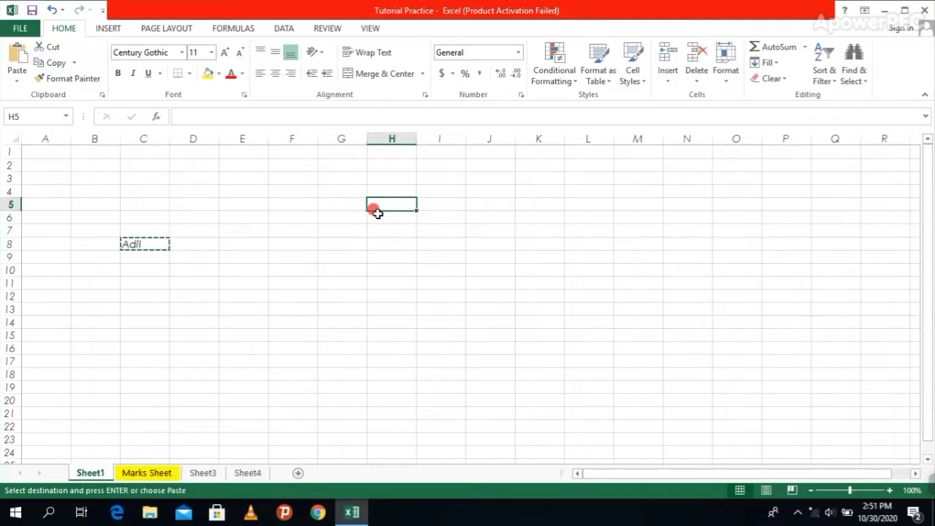
left_click(19, 62)
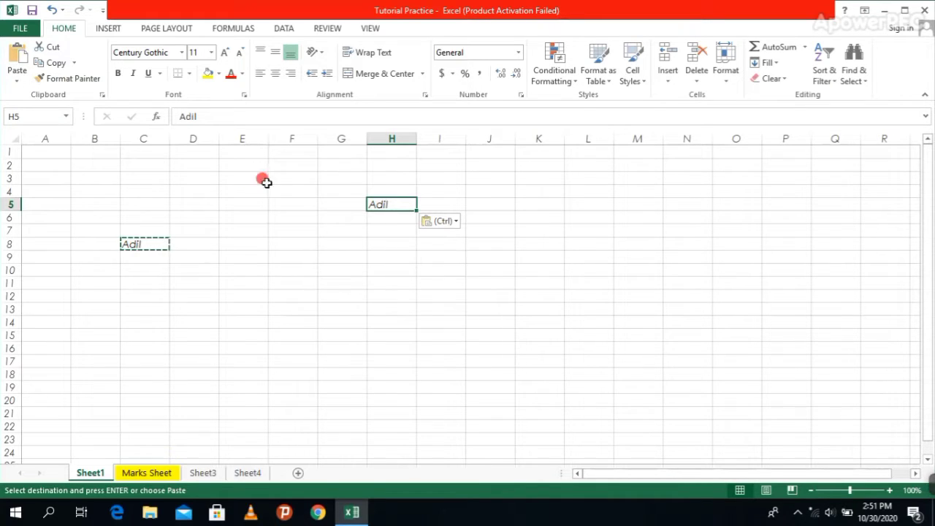
- Paste the copied name into cells H15 and M9
left_click(380, 331)
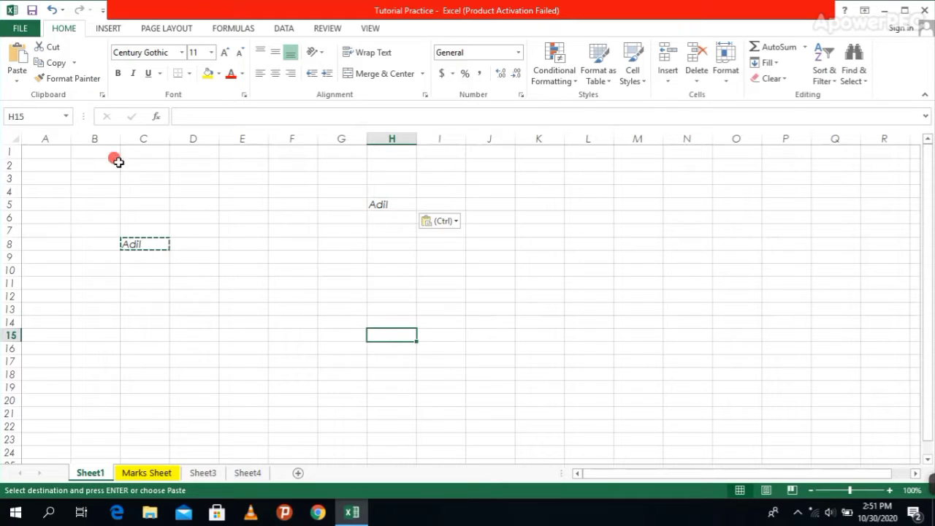
left_click(14, 66)
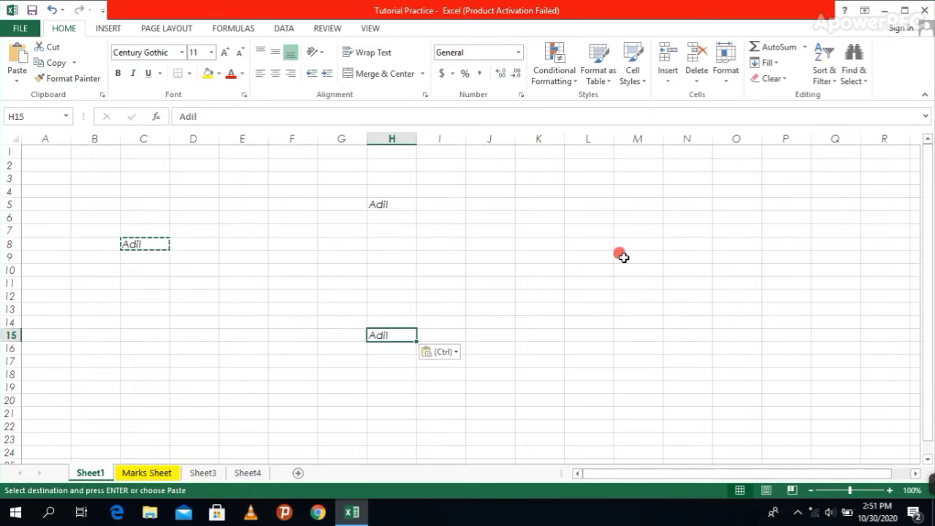
left_click(623, 257)
left_click(12, 60)
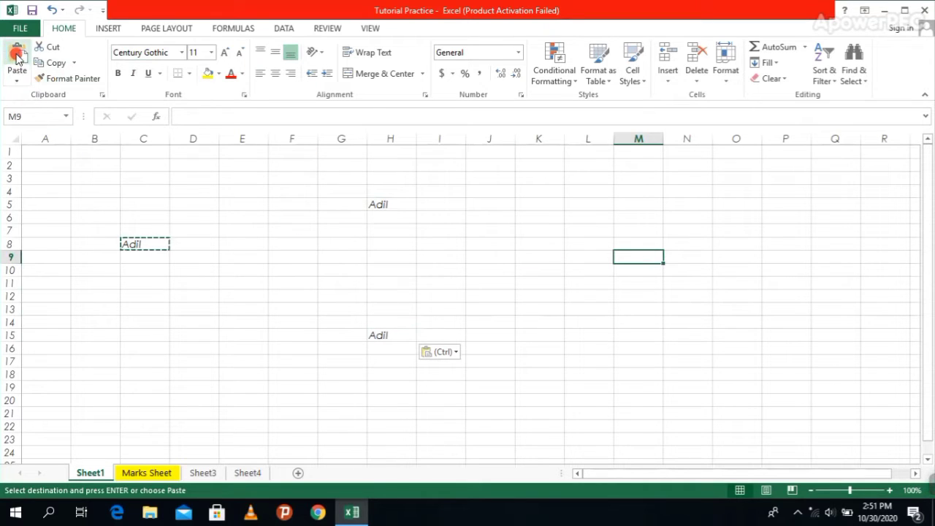
left_click(16, 58)
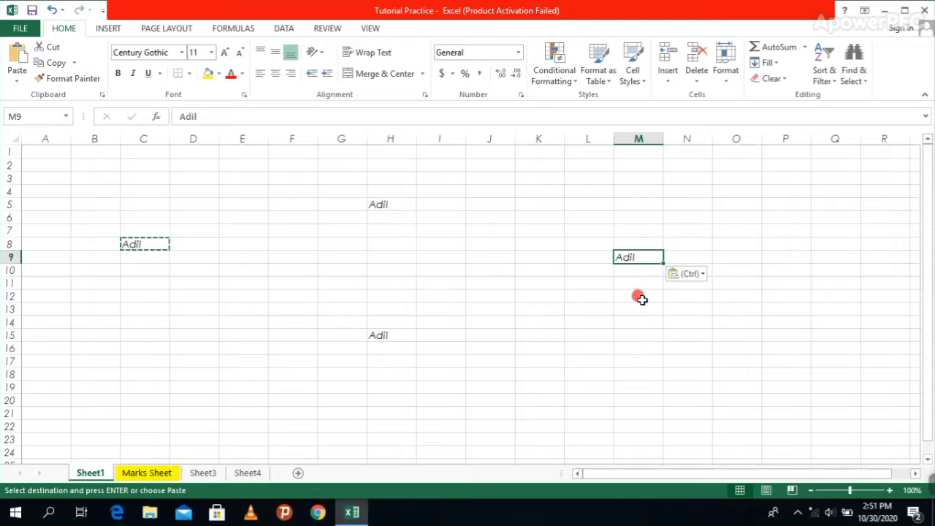
- Paste the copied name into cells K4 and K15, and end the copy mode
left_click(520, 192)
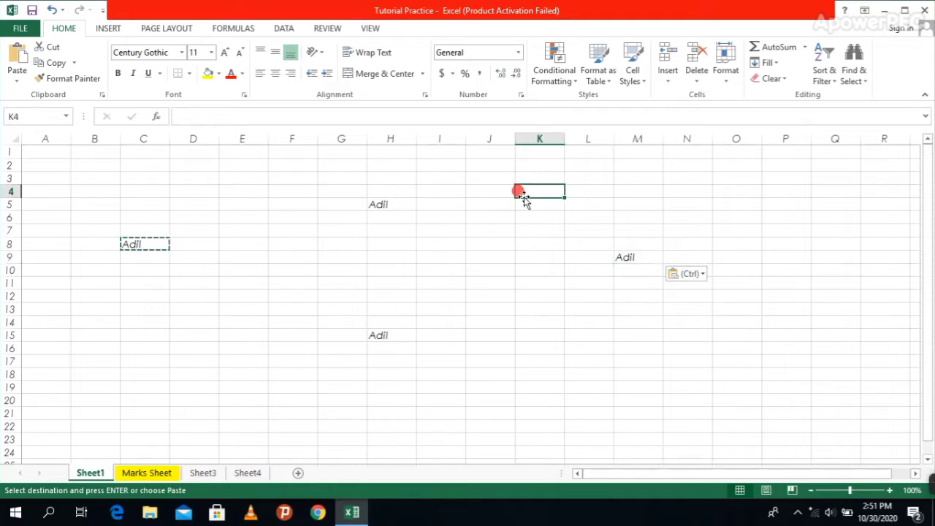
left_click(9, 62)
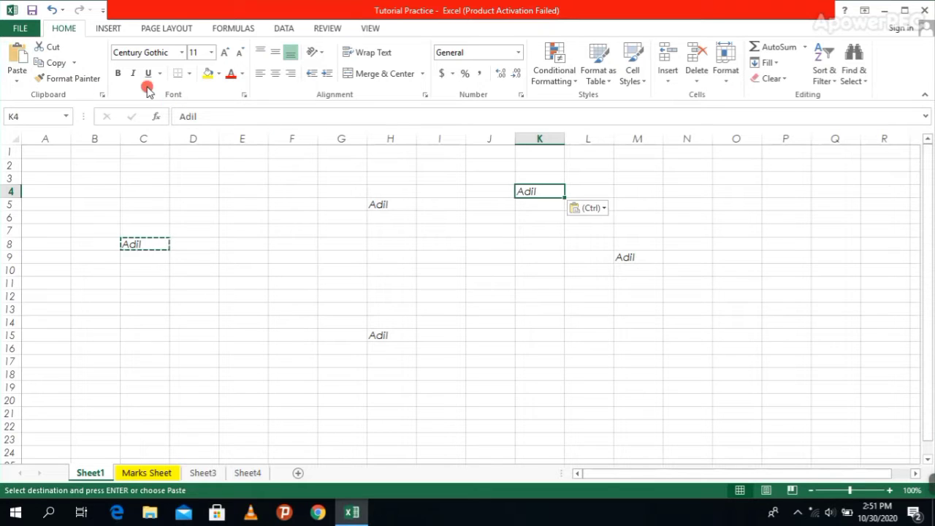
left_click(527, 333)
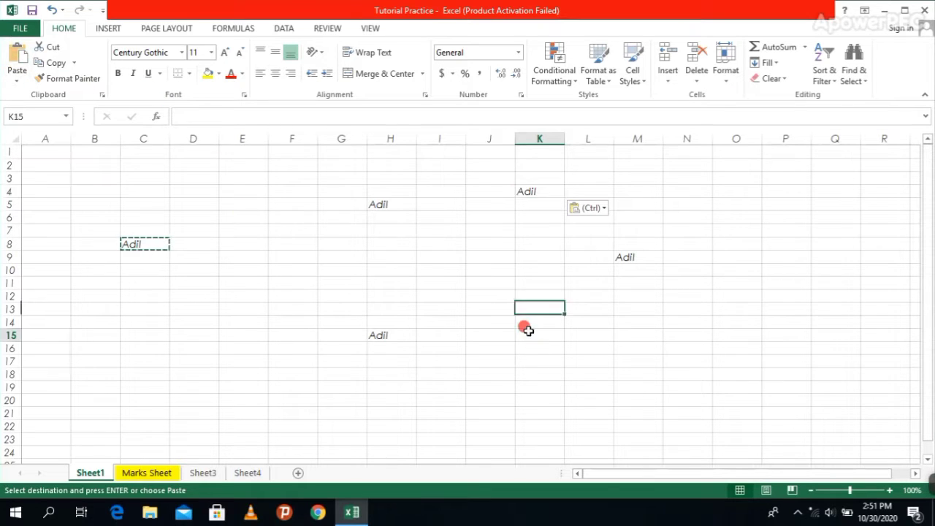
left_click(17, 59)
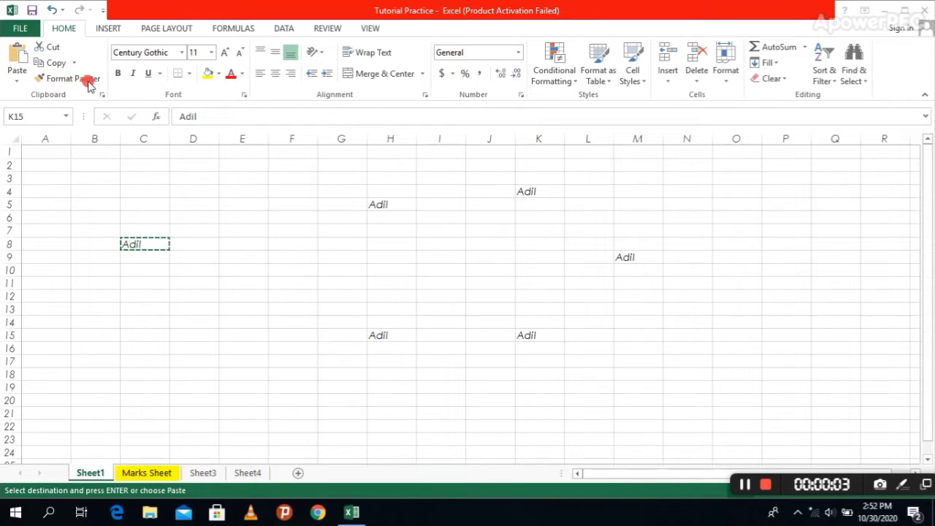
key("ctrl+v")
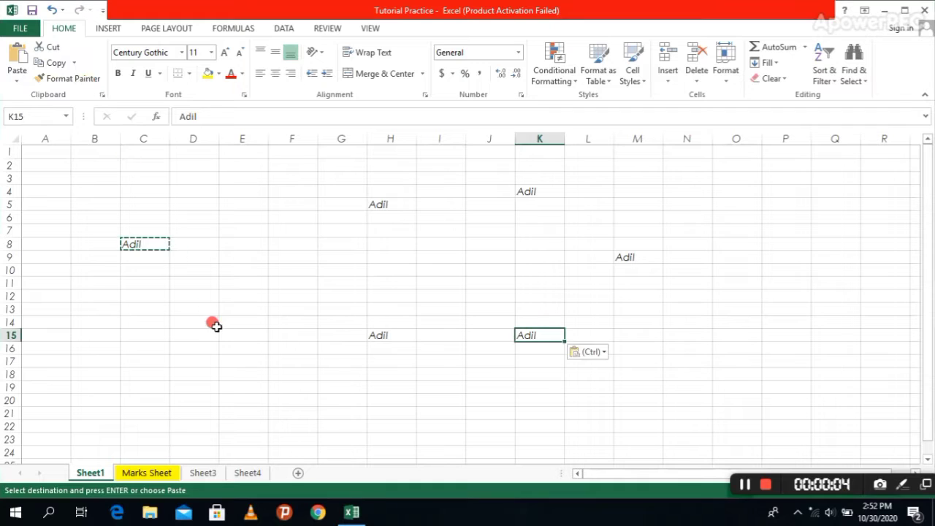
double_click(203, 245)
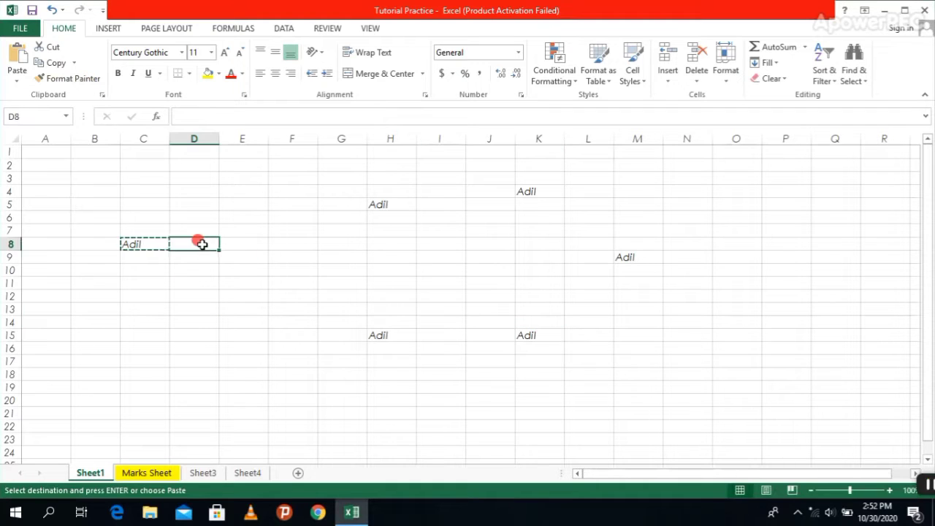
- Format the name in cell H15 as bold, standard red text at font size 16
left_click(376, 337)
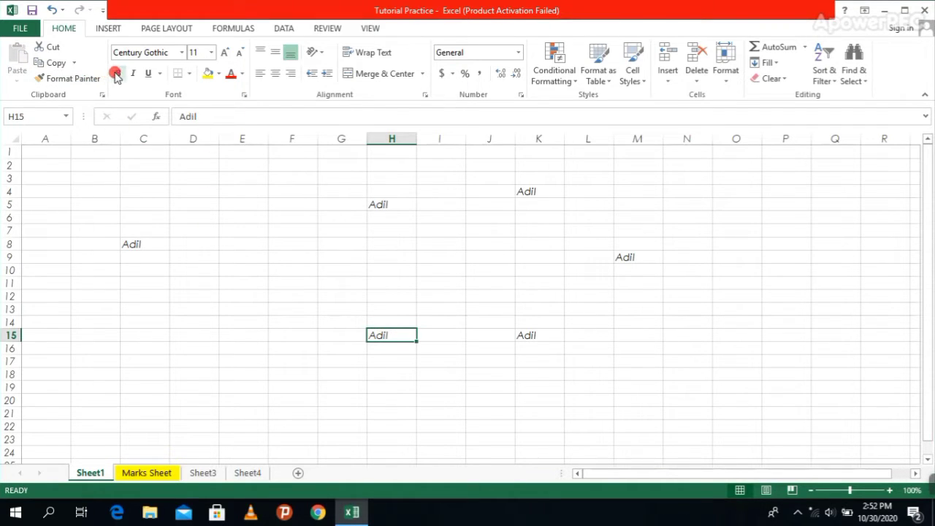
left_click(244, 73)
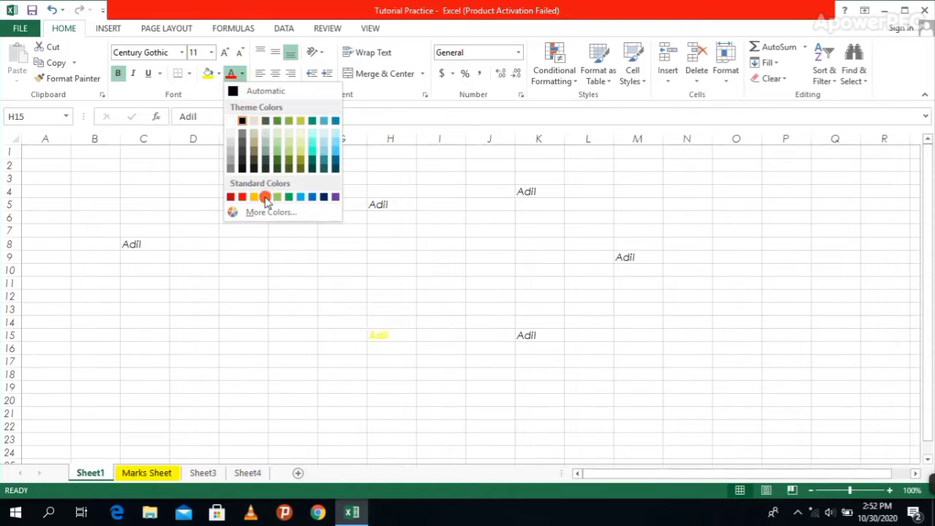
left_click(243, 196)
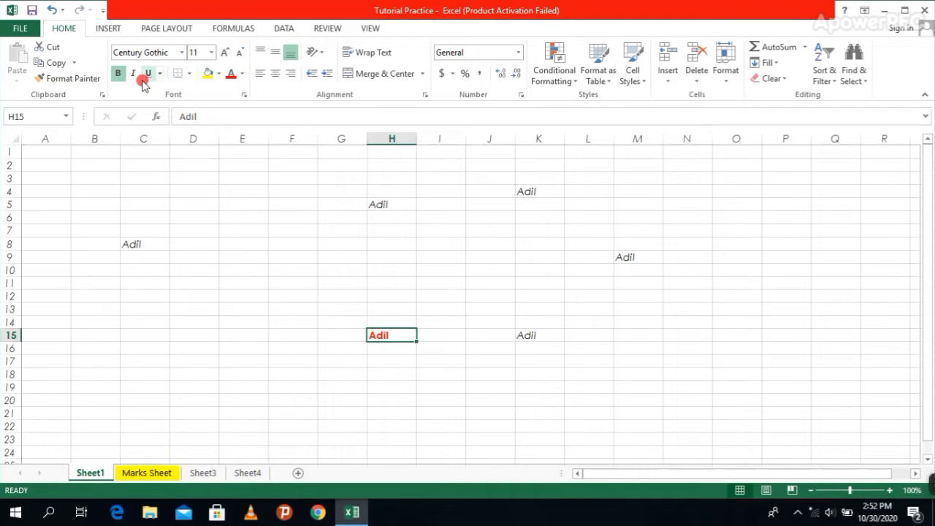
left_click(226, 53)
left_click(226, 53)
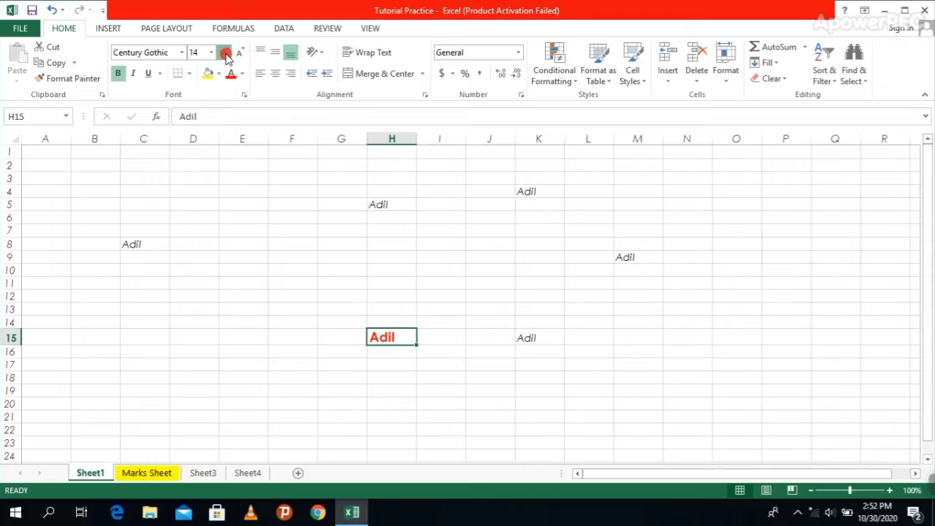
left_click(226, 54)
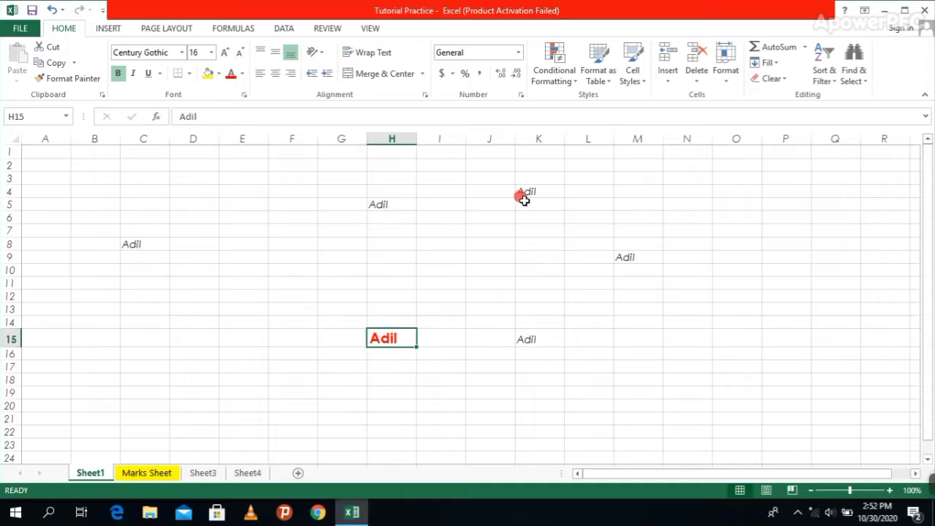
- Enter another first name in cell D4 and apply cell H15's formatting to it with Format Painter
left_click(191, 187)
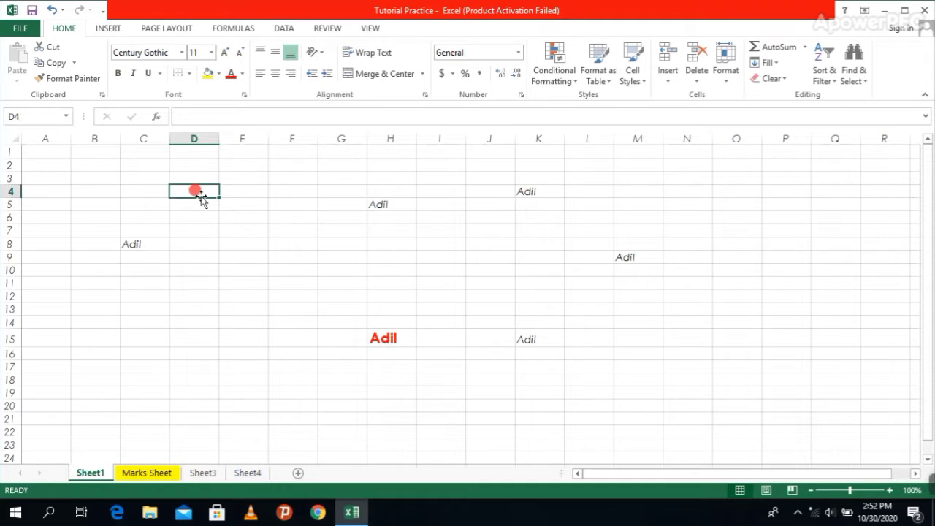
type("Nadeem")
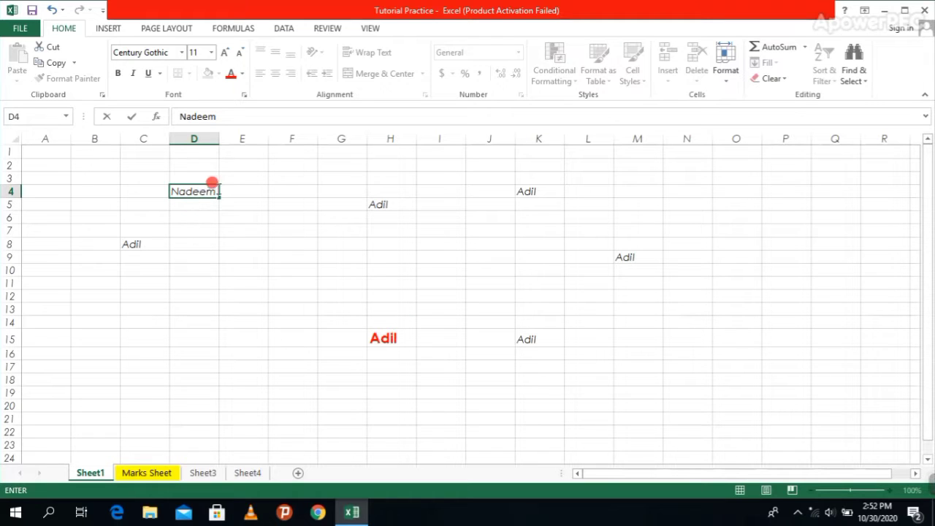
left_click(387, 342)
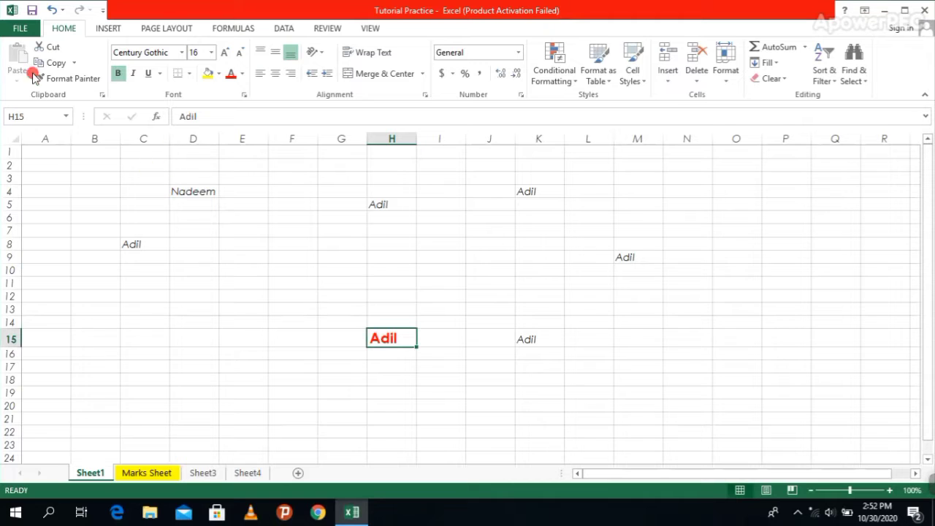
left_click(68, 78)
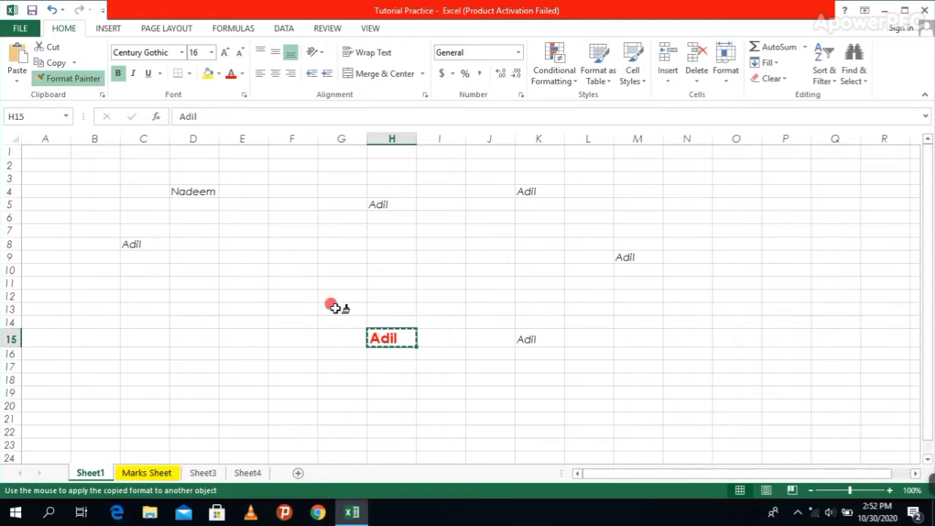
left_click(196, 191)
left_click(196, 191)
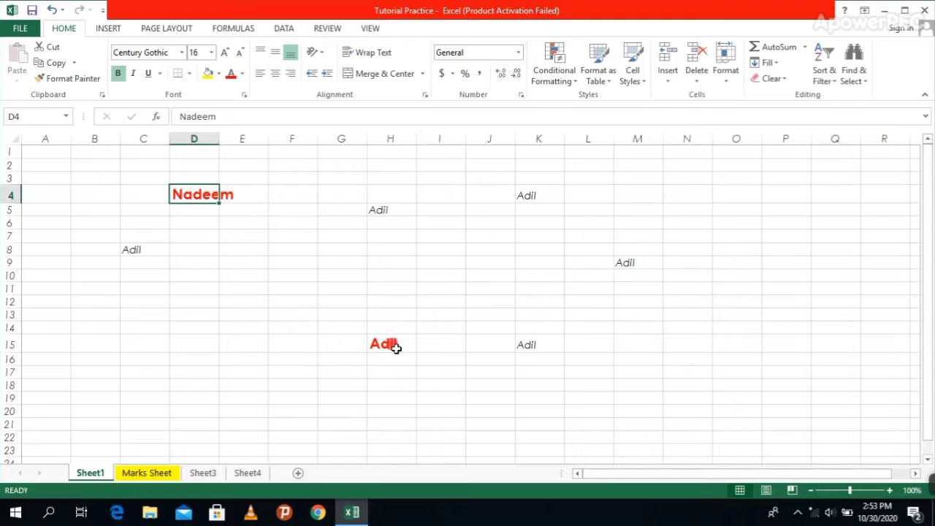
- Enter "Computer" in cell C15 and apply cell D4's formatting to it with Format Painter
left_click(146, 349)
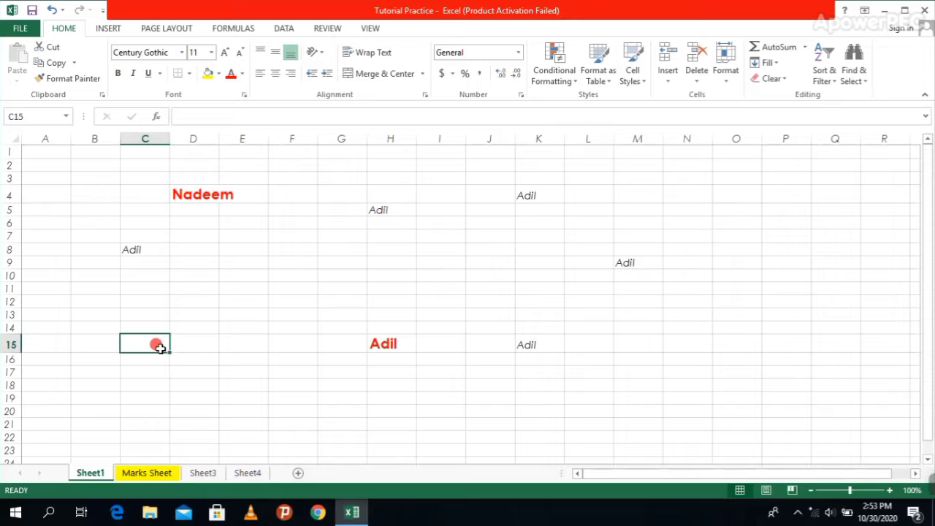
type("Computer")
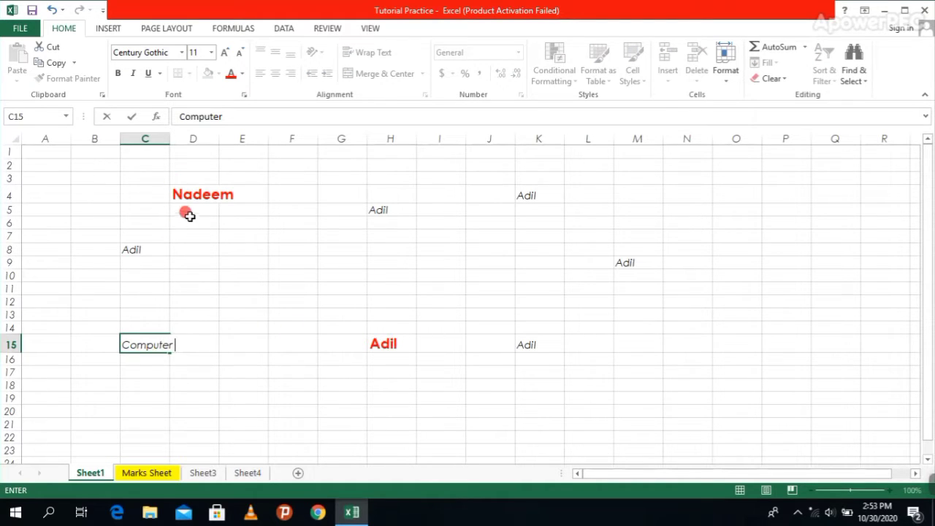
left_click(203, 194)
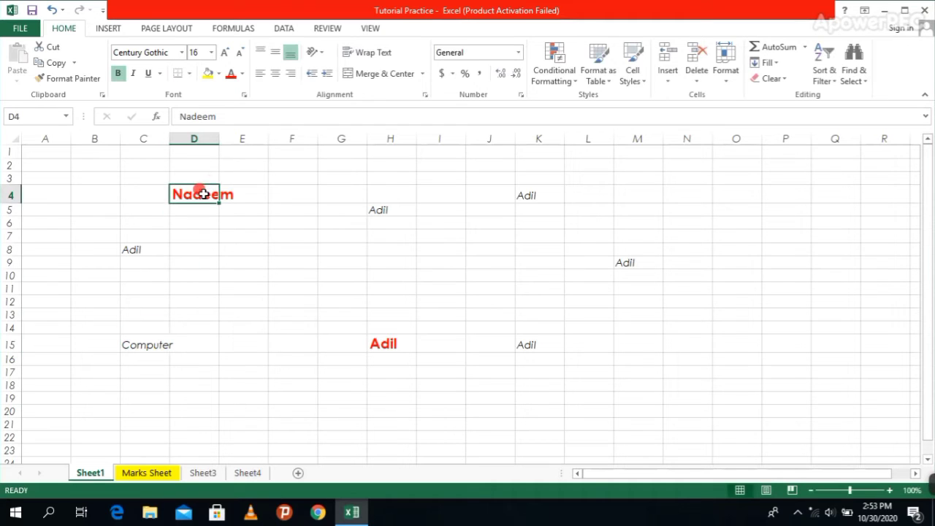
left_click(75, 80)
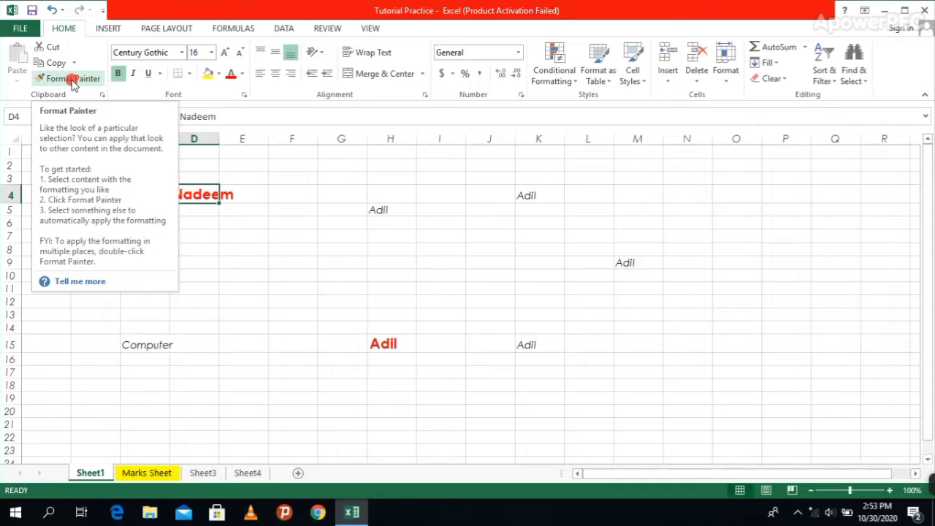
left_click(73, 79)
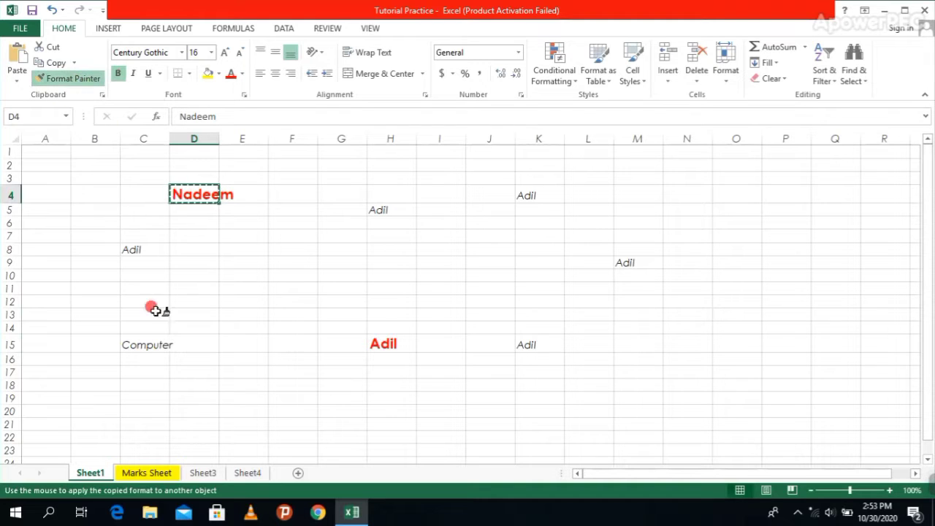
left_click(146, 347)
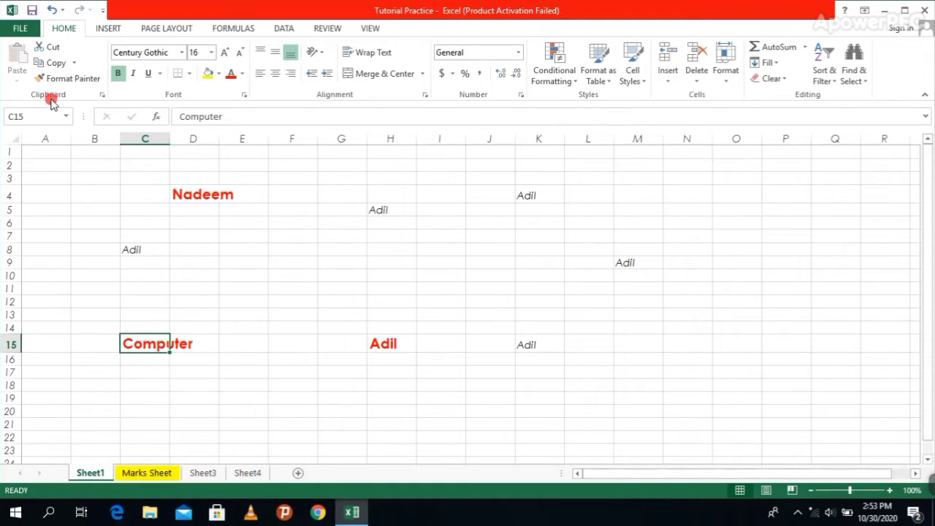
- Copy the name in cell D4 and examine the available paste options
left_click(272, 232)
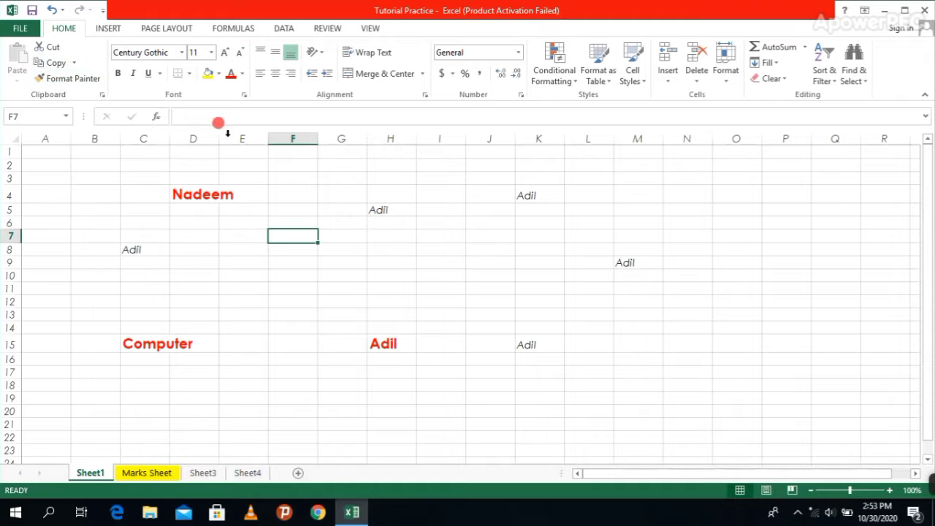
left_click(204, 195)
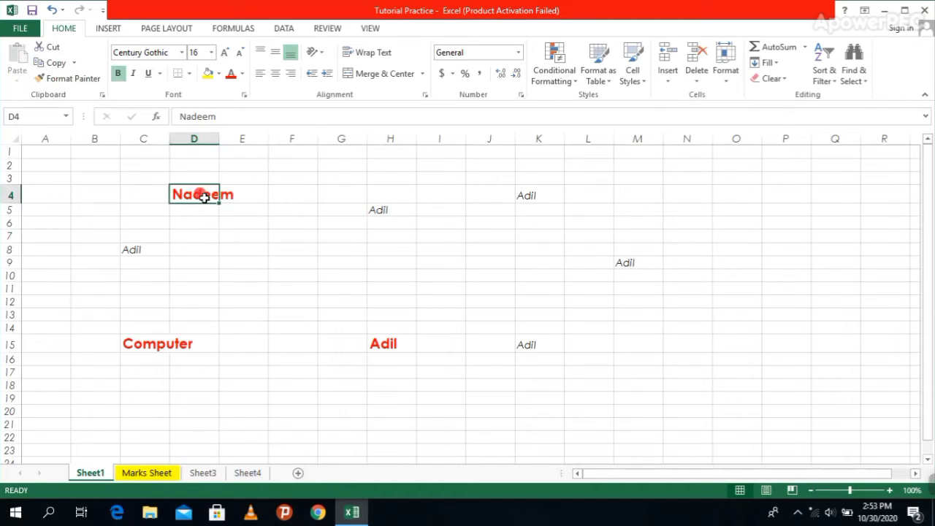
left_click(52, 64)
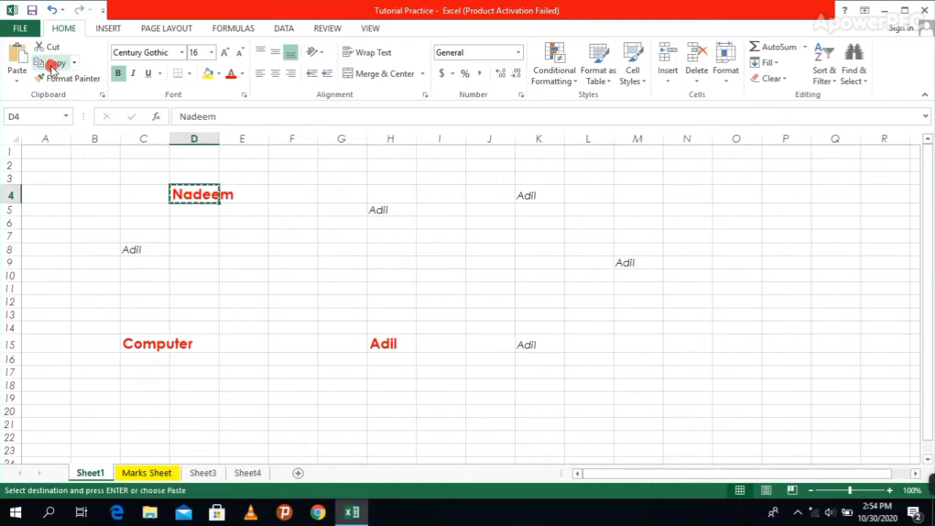
left_click(16, 82)
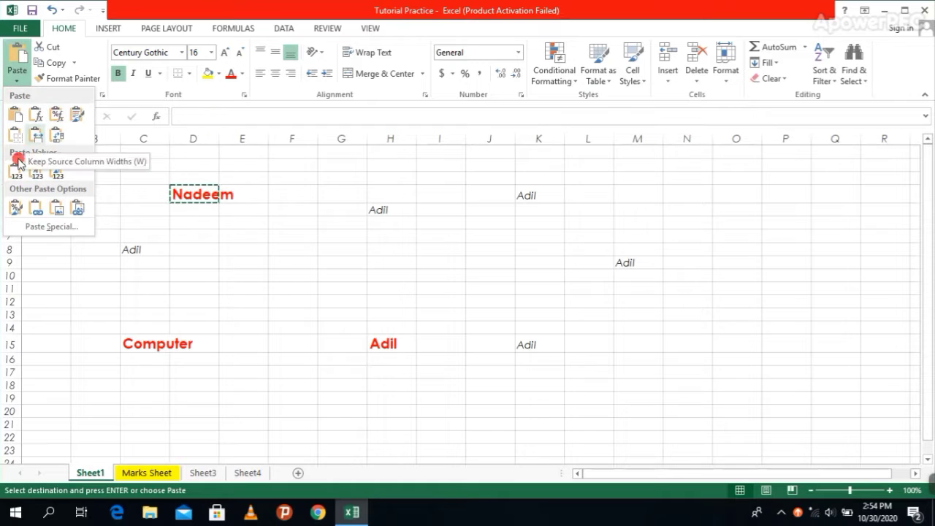
left_click(285, 225)
left_click(17, 84)
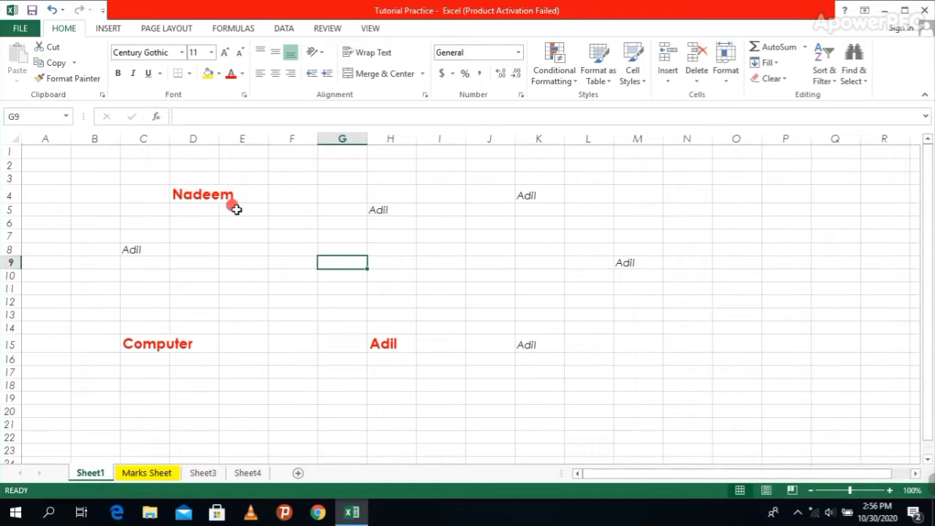
- Clear the contents of the whole worksheet Sheet1
key("ctrl+a")
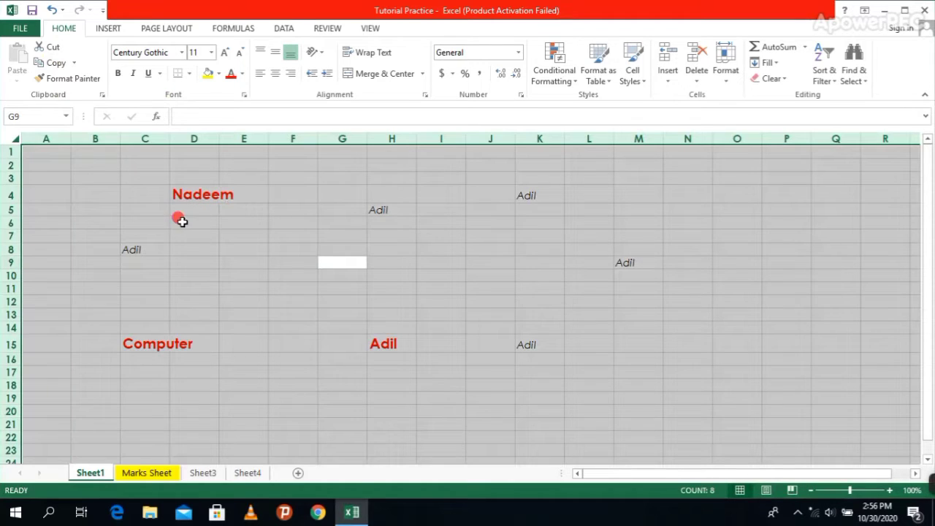
key("Delete")
left_click(376, 248)
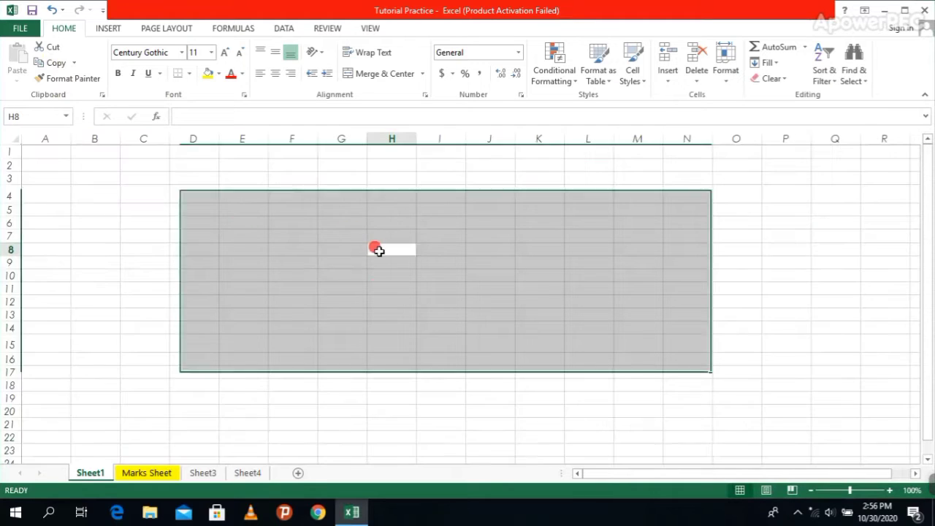
- Enter a list of five first names down column H in cells H5 to H9
left_click(395, 213)
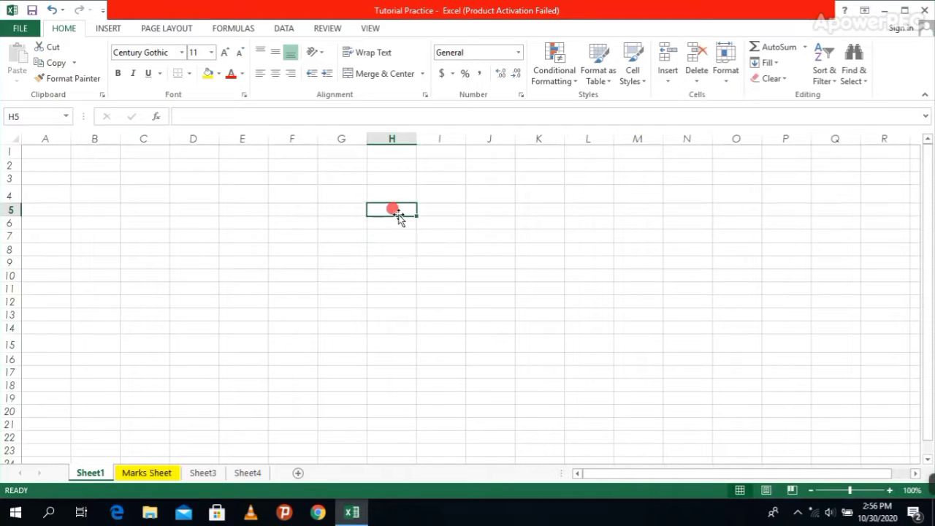
type("Nadeem")
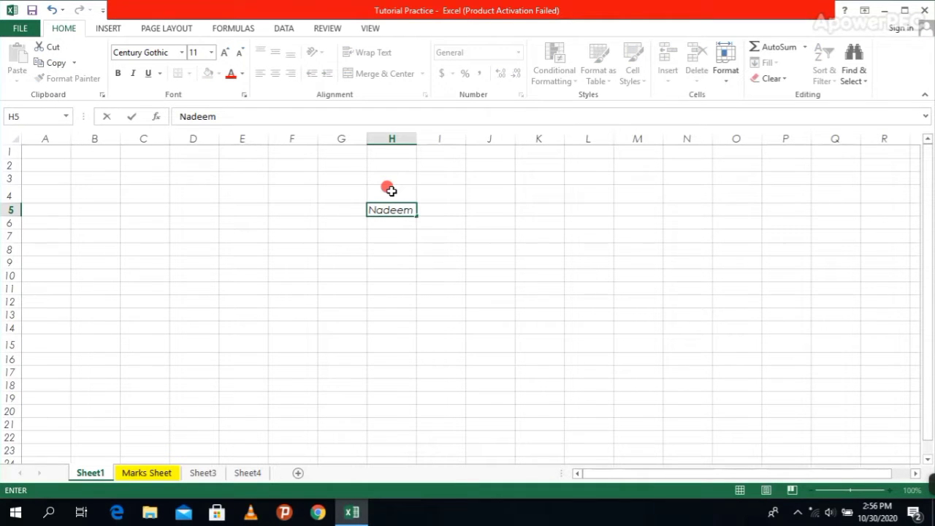
key("Return")
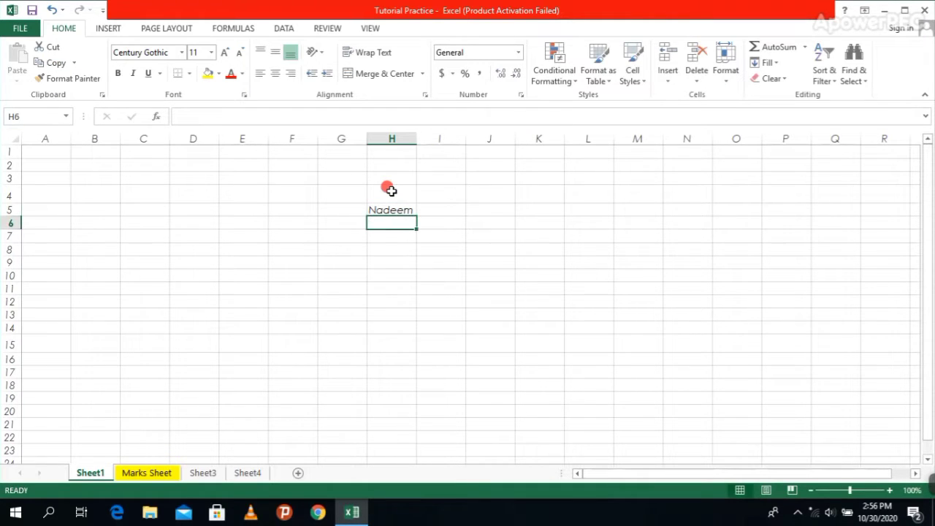
type("Adil")
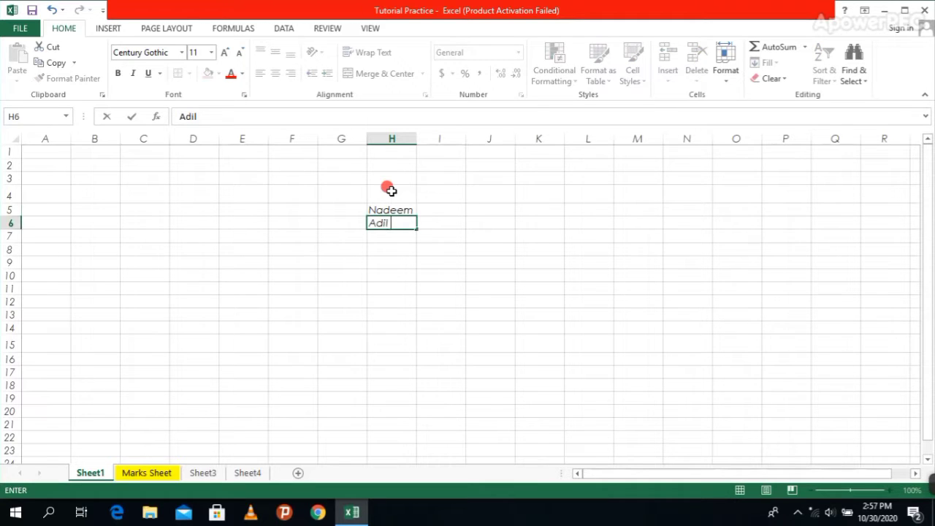
key("Return")
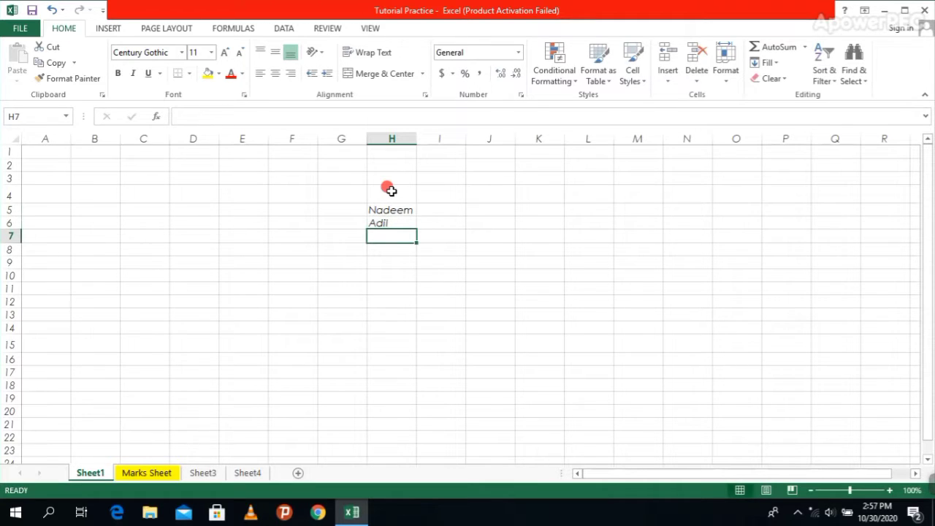
type("Aziz")
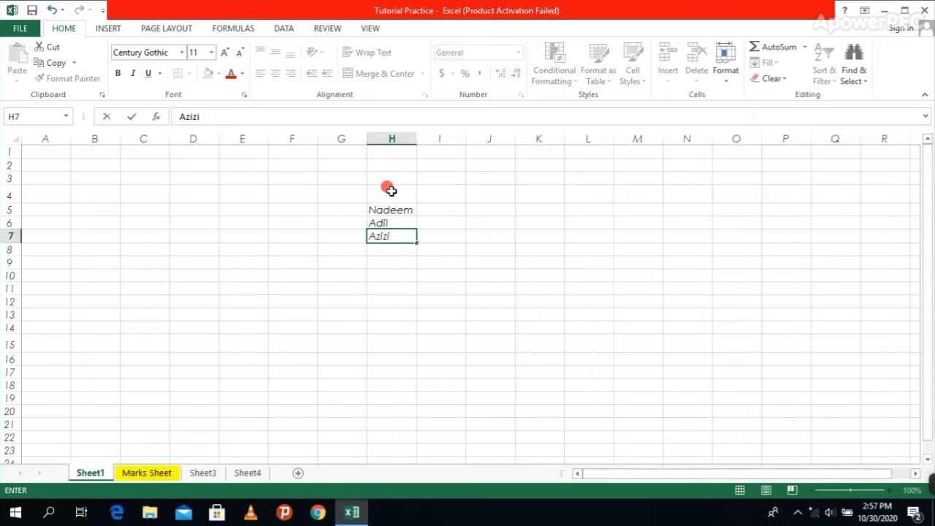
key("Return")
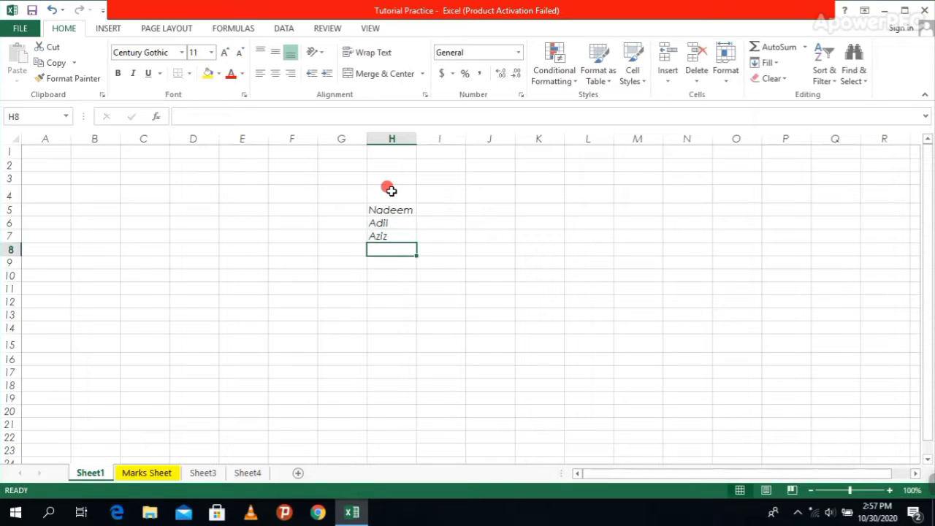
type("Zubair")
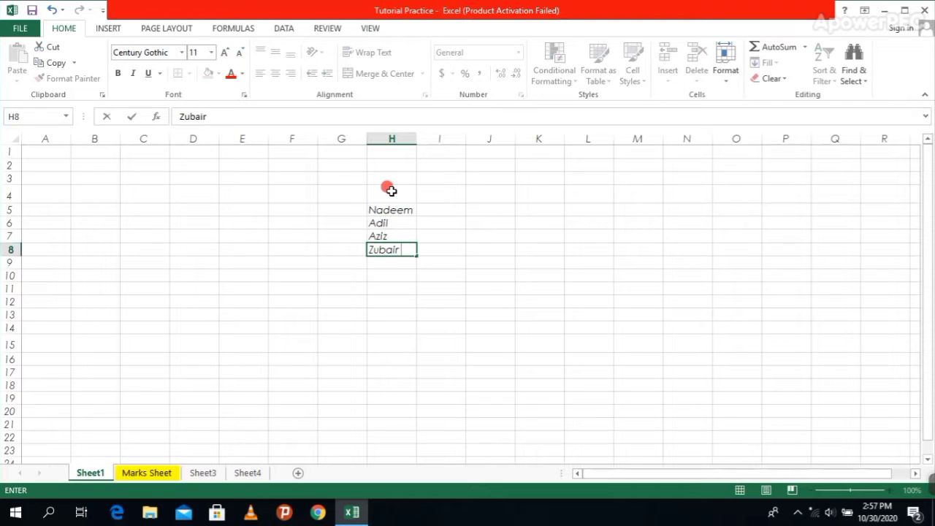
key("Return")
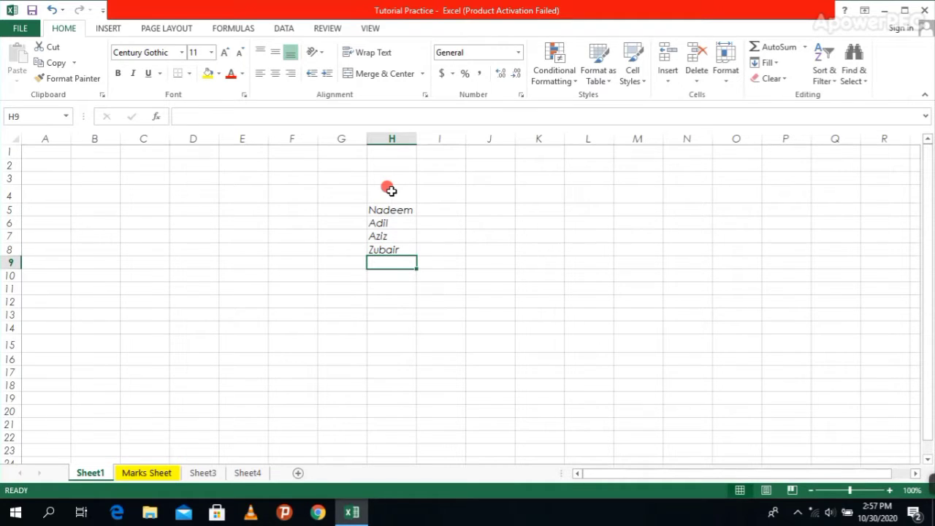
type("Awais")
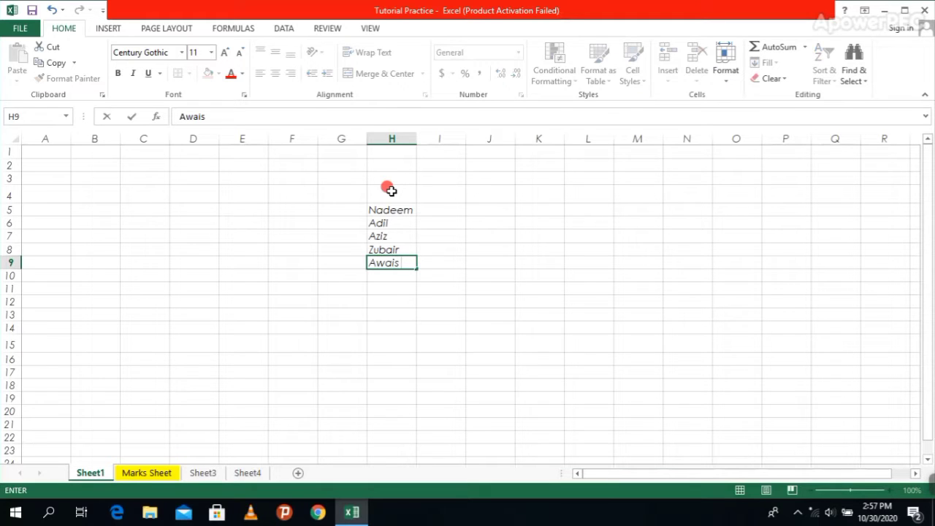
left_click(408, 342)
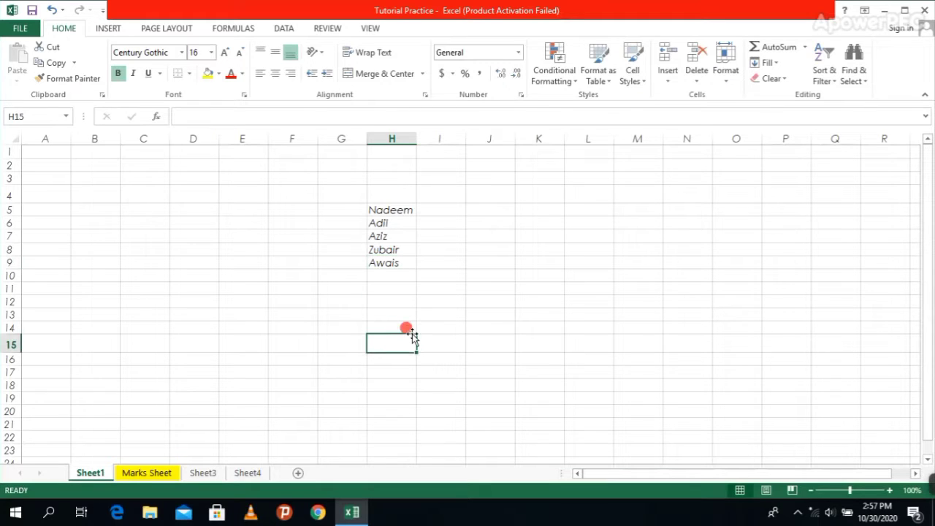
- Select cells H4:H11 and preview fonts such as Bahnschrift Light Condensed and Arial Unicode MS on the name list
left_click(182, 53)
left_click(713, 310)
left_click(375, 197)
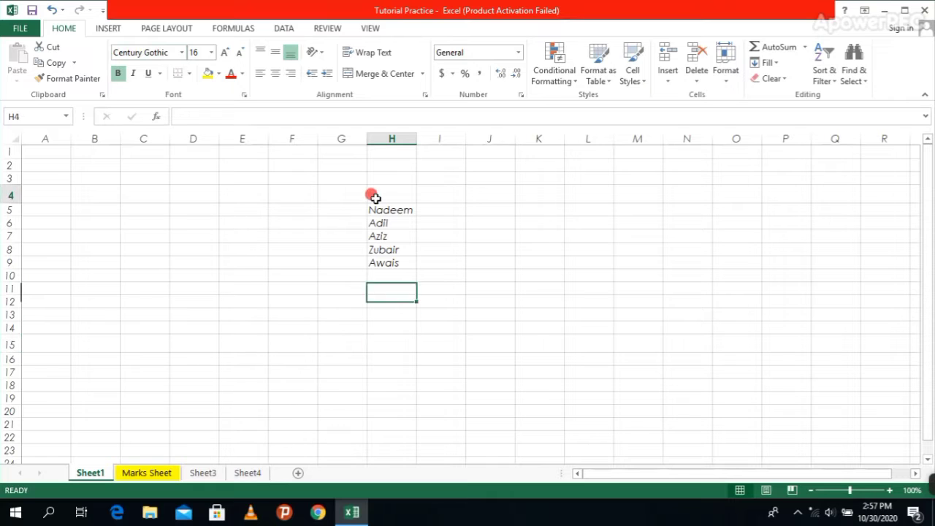
left_click_drag(374, 198, 383, 280)
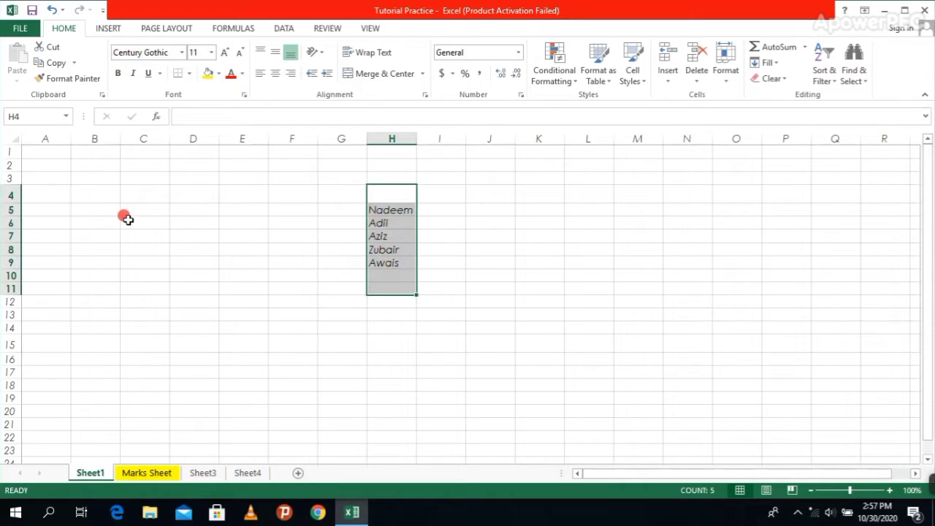
left_click(181, 53)
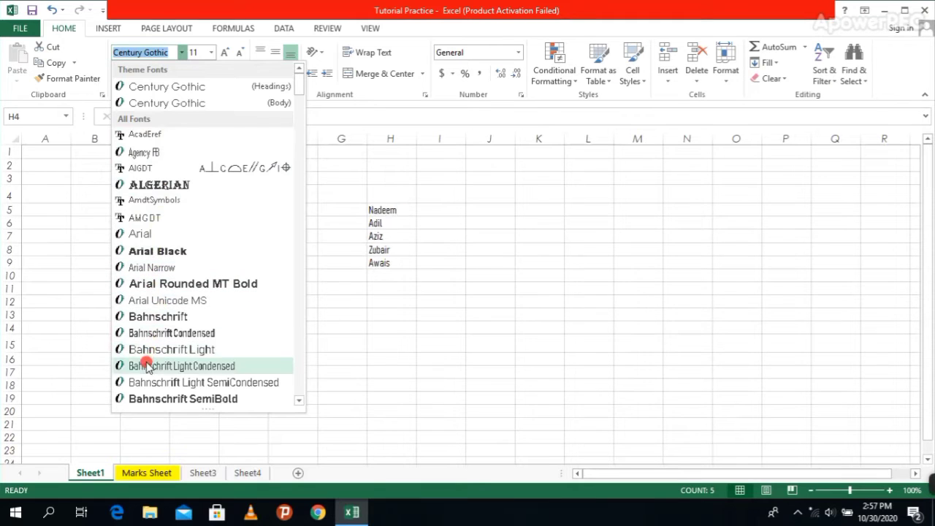
scroll(190, 318, "down", 2)
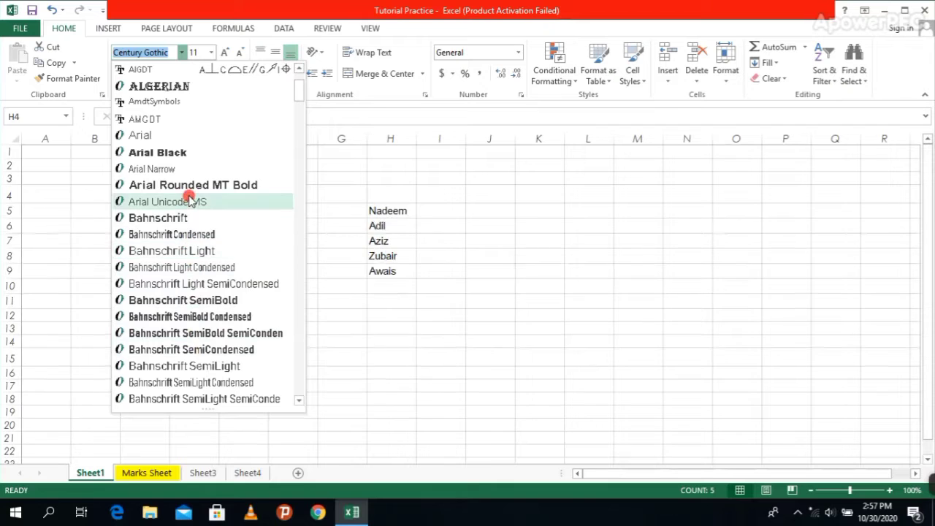
left_click(369, 364)
left_click(202, 235)
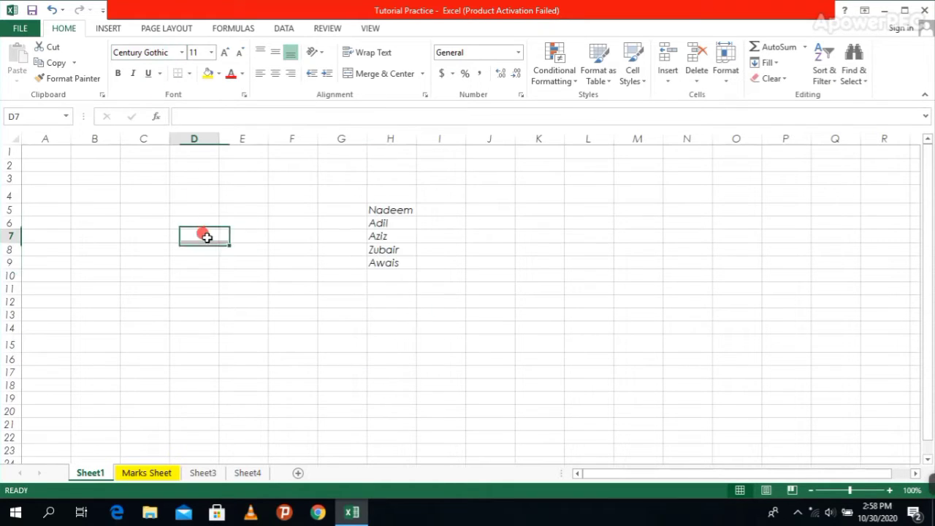
left_click(393, 212)
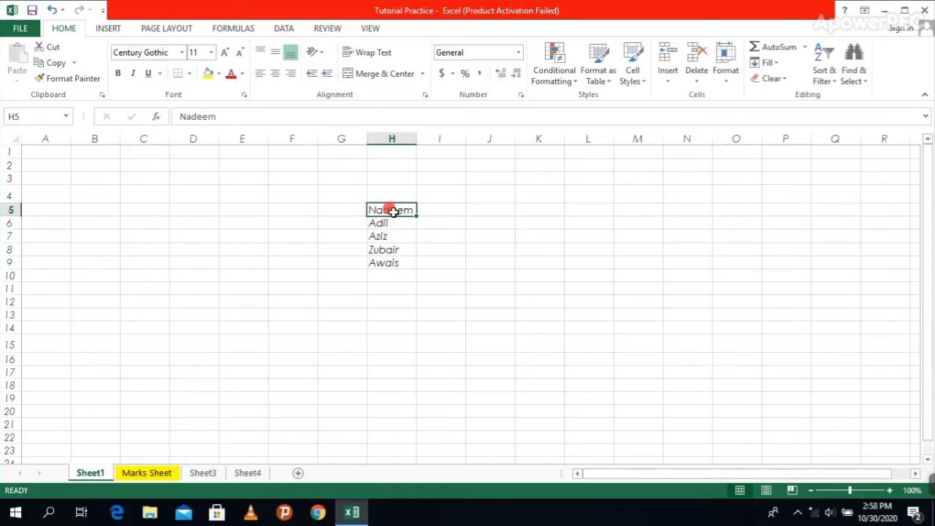
- Select the names in cells H5:H9 and set their font size to 16
left_click_drag(394, 212, 388, 264)
left_click(189, 274)
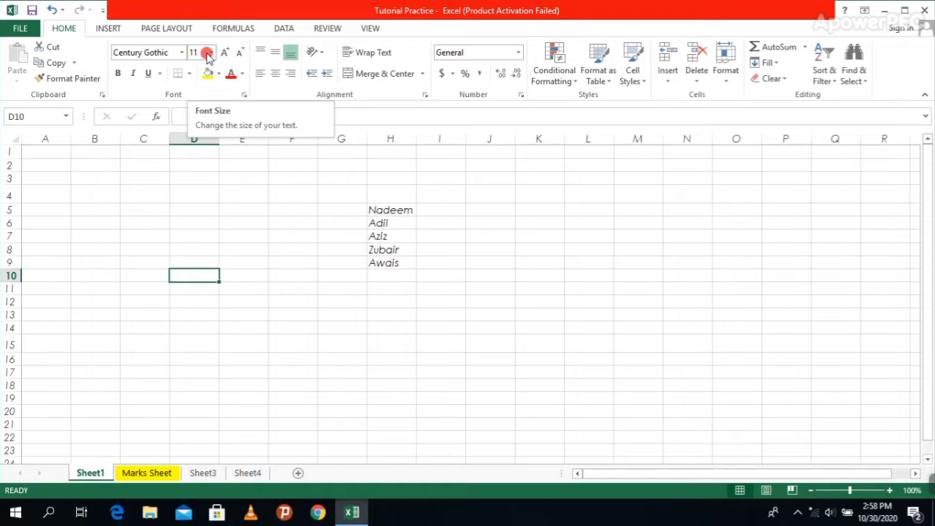
left_click_drag(381, 207, 394, 266)
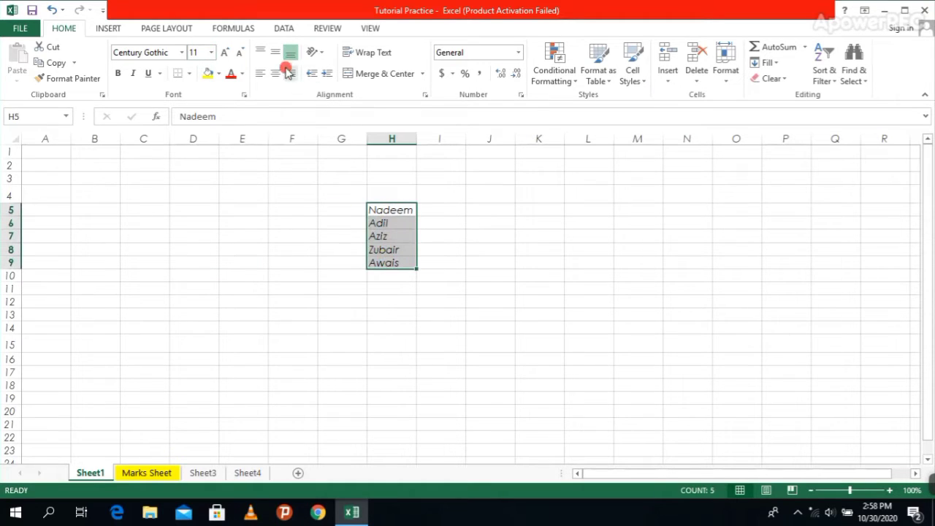
left_click(211, 52)
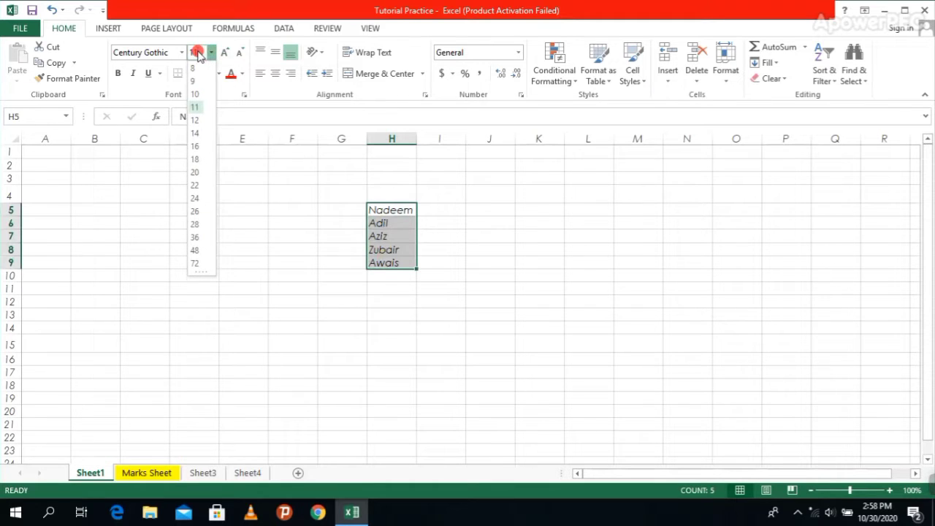
left_click(198, 52)
type("16")
key("Return")
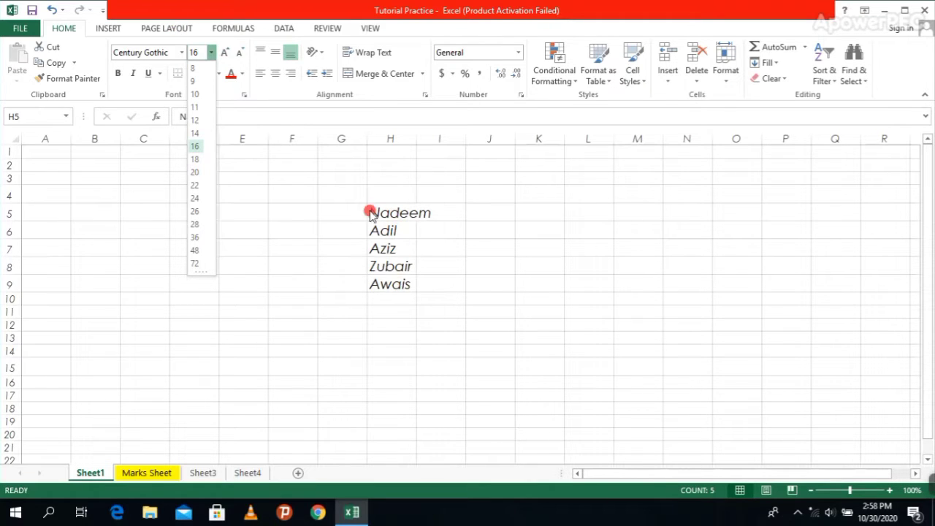
key("Escape")
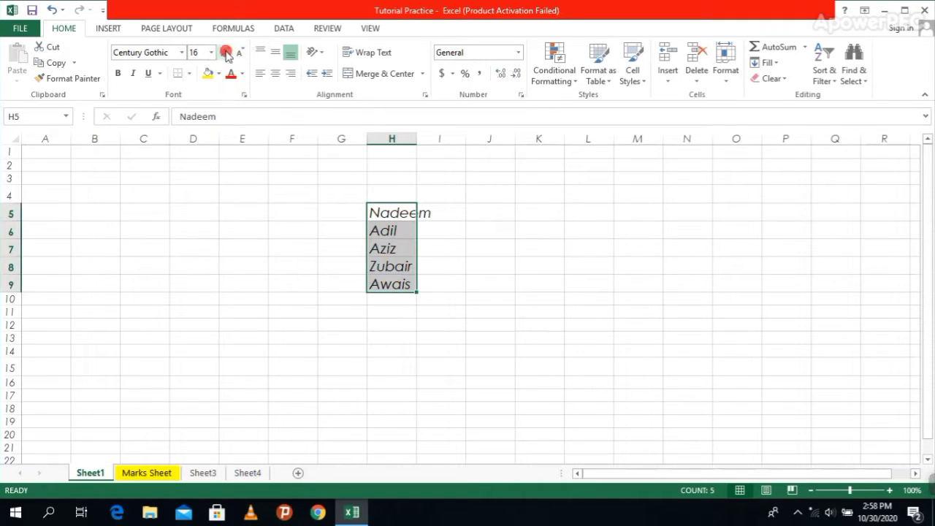
- Increase the font size of the names in H5:H9 one increment at a time up to 28
left_click(226, 55)
left_click(226, 55)
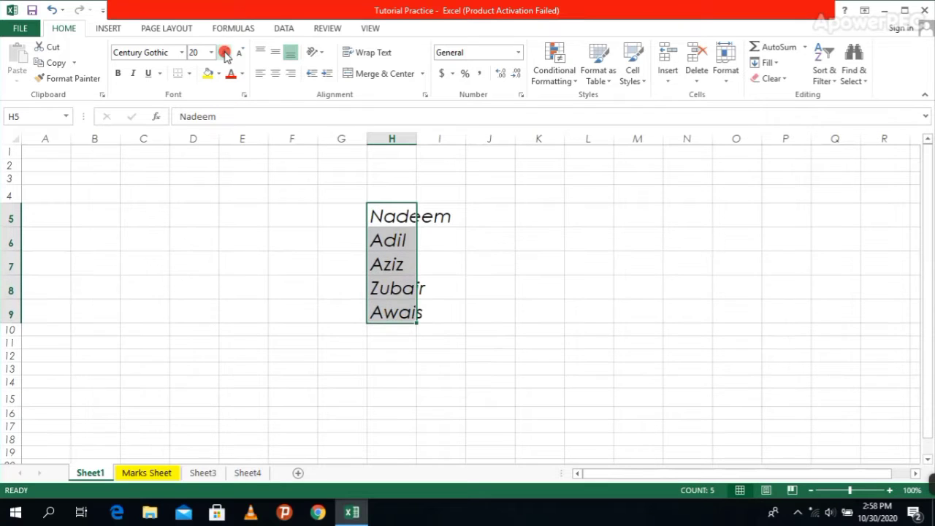
left_click(226, 55)
left_click(226, 55)
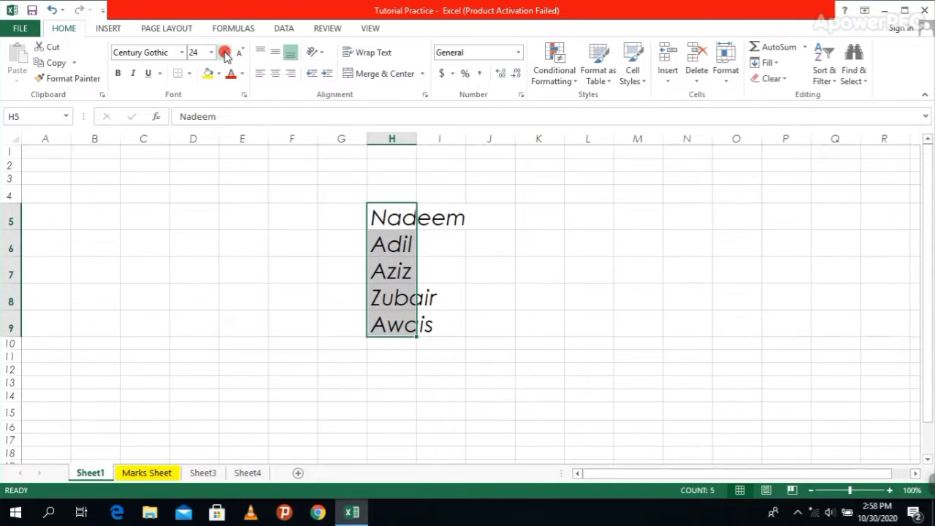
left_click(226, 55)
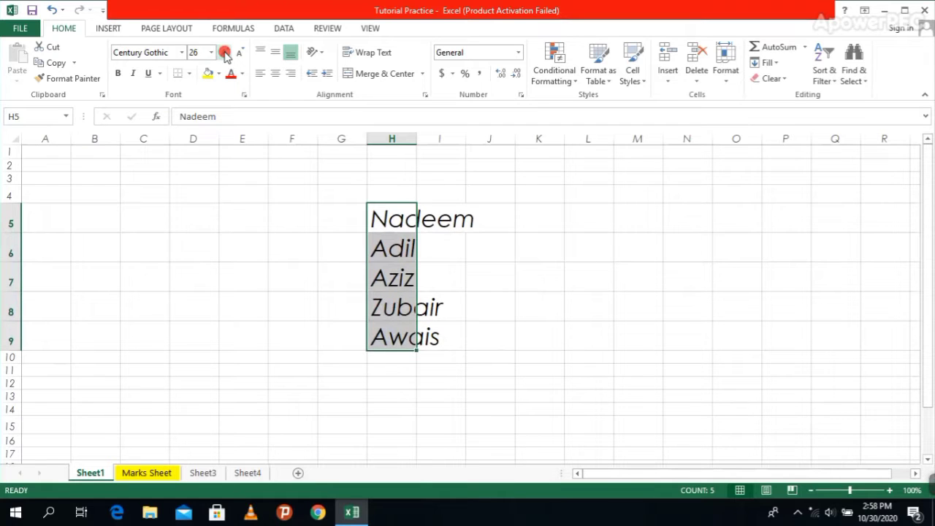
left_click(226, 55)
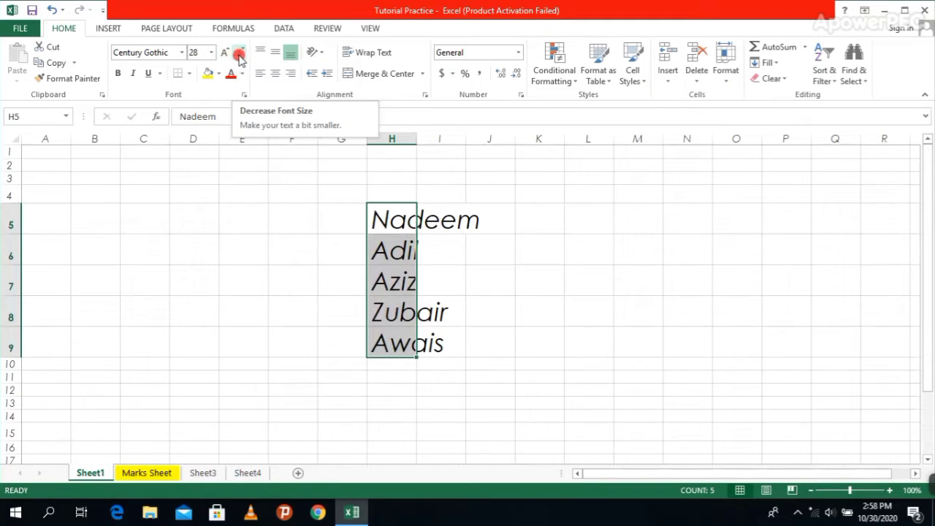
- Decrease the names' font size stepwise down to 11, and raise it back up to 14
left_click(240, 55)
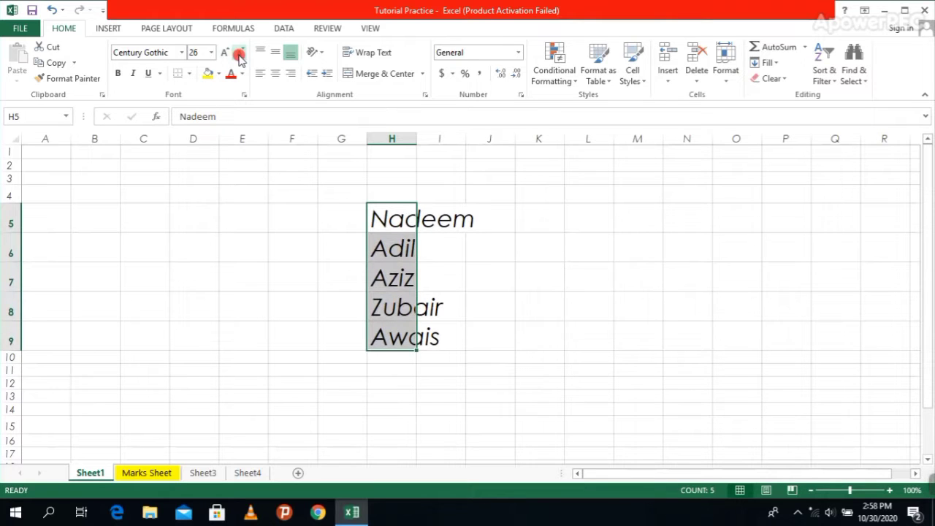
left_click(240, 55)
left_click(240, 56)
left_click(240, 56)
left_click(240, 55)
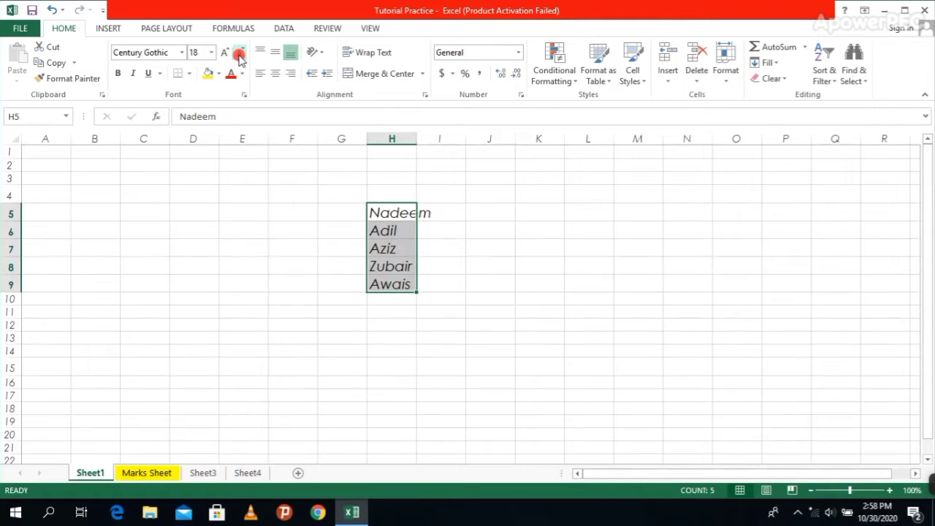
left_click(239, 55)
left_click(240, 56)
left_click(240, 55)
left_click(239, 55)
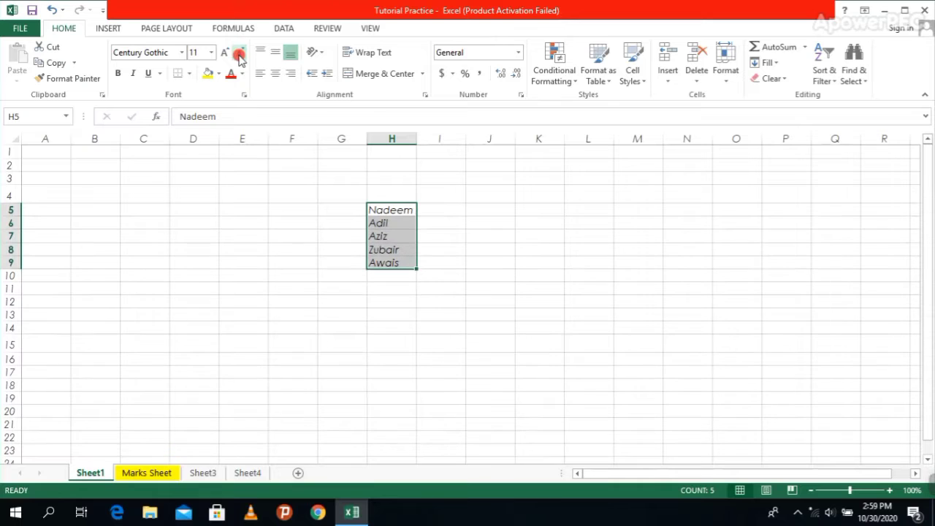
left_click(221, 55)
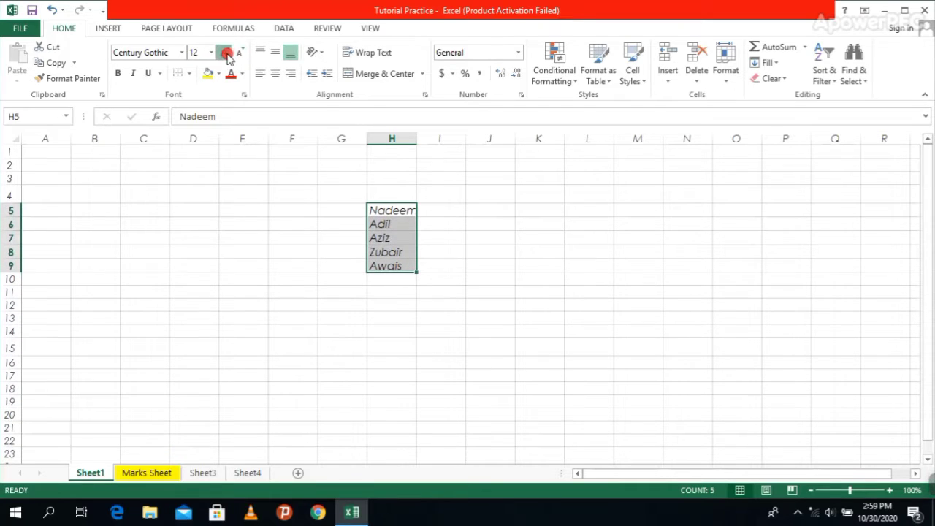
left_click(220, 55)
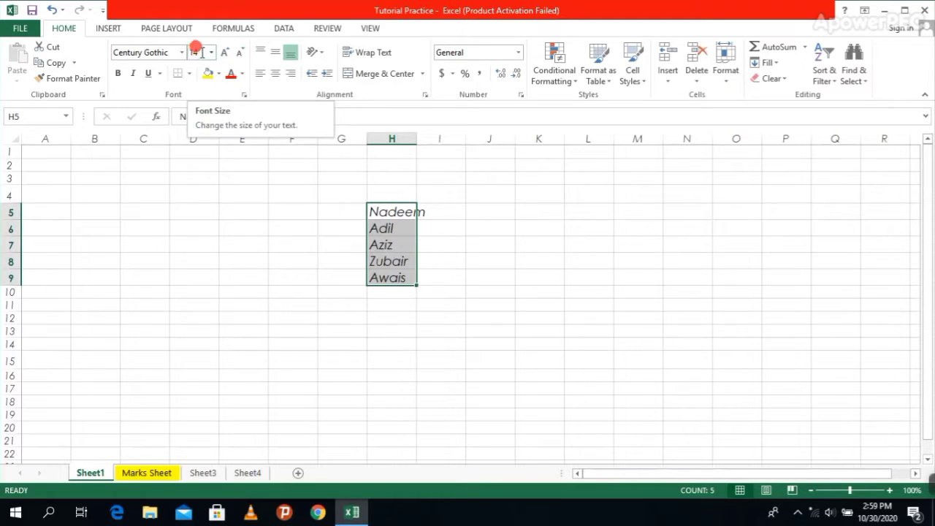
- Set the font size of the names in H5:H9 to 20 and make them bold
left_click(200, 51)
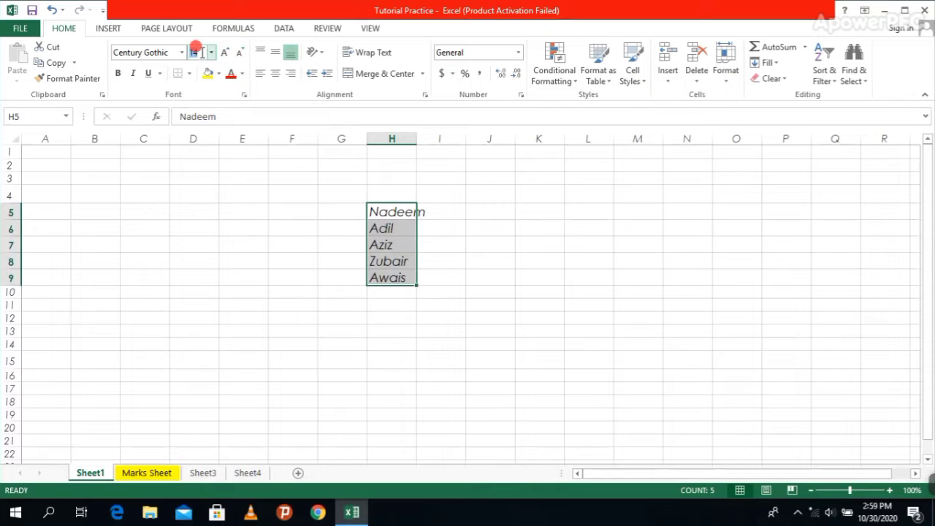
type("20")
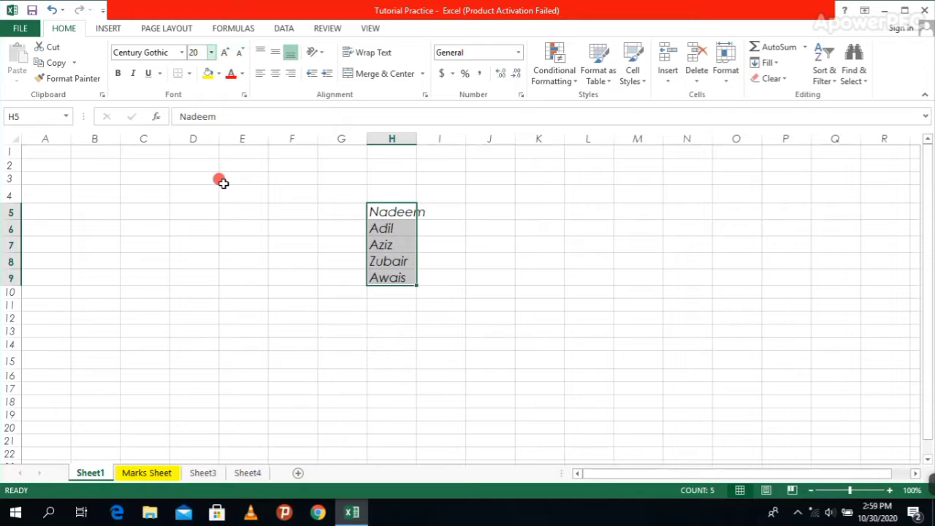
key("Return")
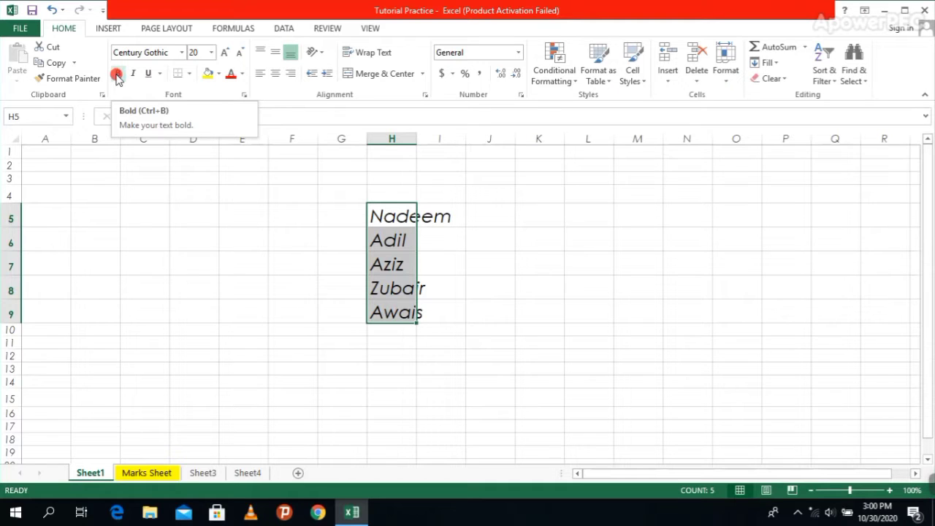
left_click(116, 74)
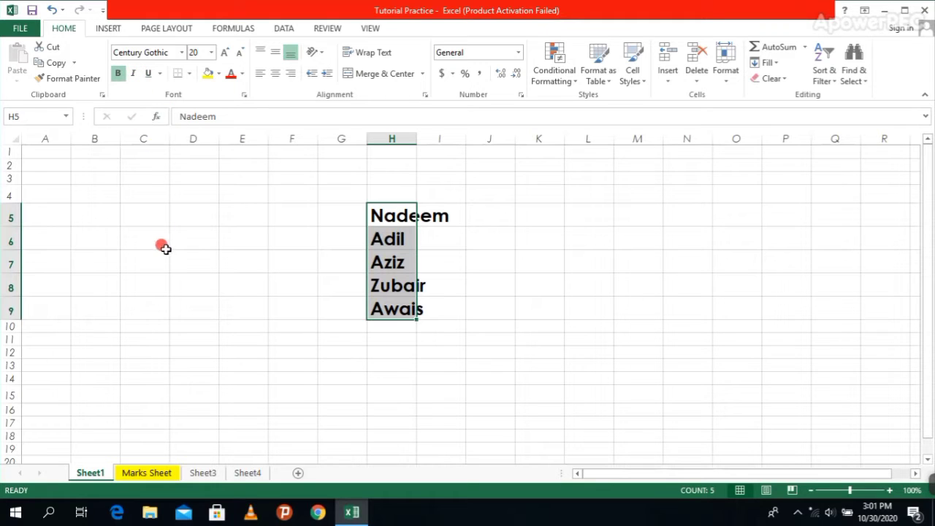
- Try italic formatting on the names in H5:H9, switching it on and off again twice
left_click(136, 75)
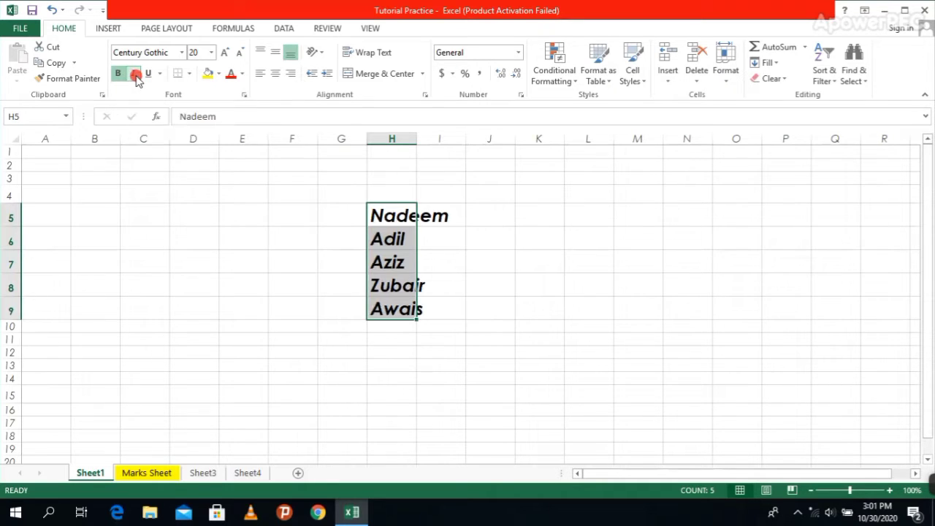
left_click(135, 74)
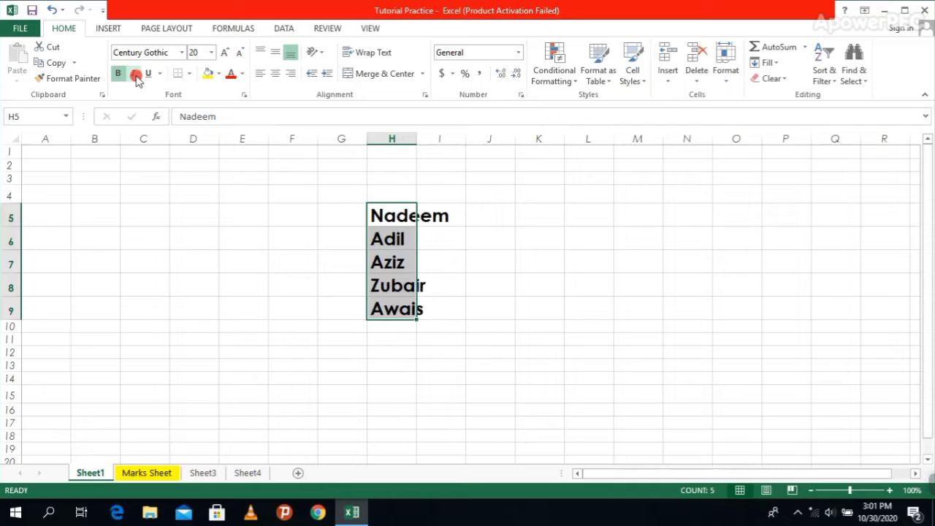
left_click(135, 74)
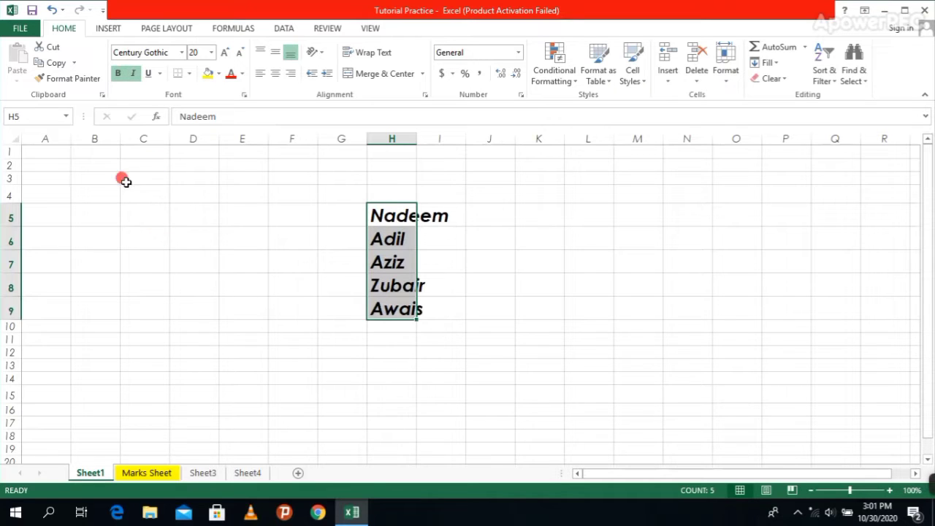
left_click(137, 75)
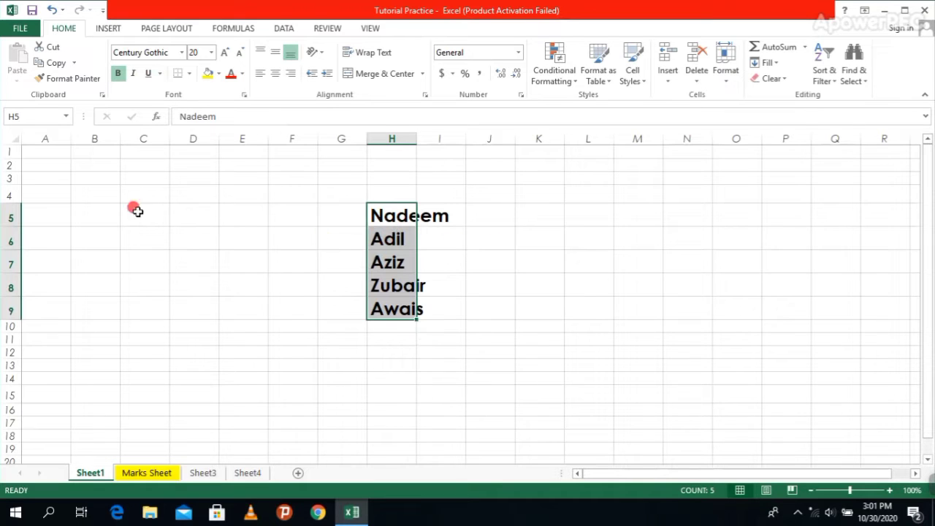
- Underline the names in H5:H9 and look over the border options available for these cells
left_click(150, 74)
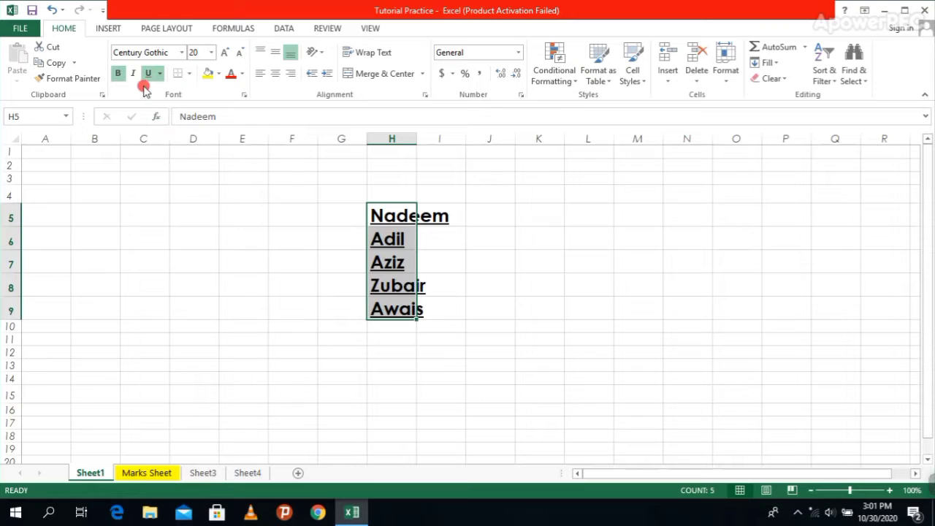
left_click(260, 338)
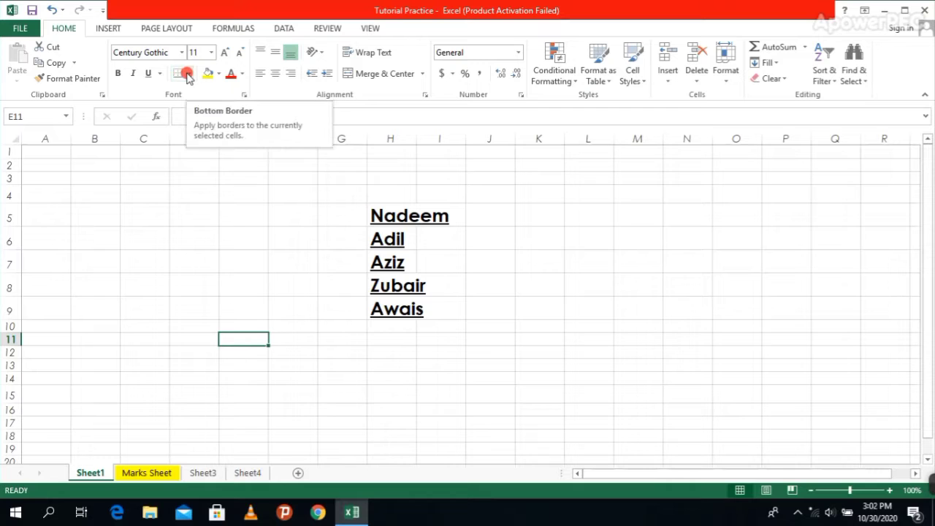
mouse_move(401, 304)
left_mouse_down()
mouse_move(359, 203)
mouse_move(388, 213)
mouse_move(388, 305)
left_mouse_up()
left_click(459, 231)
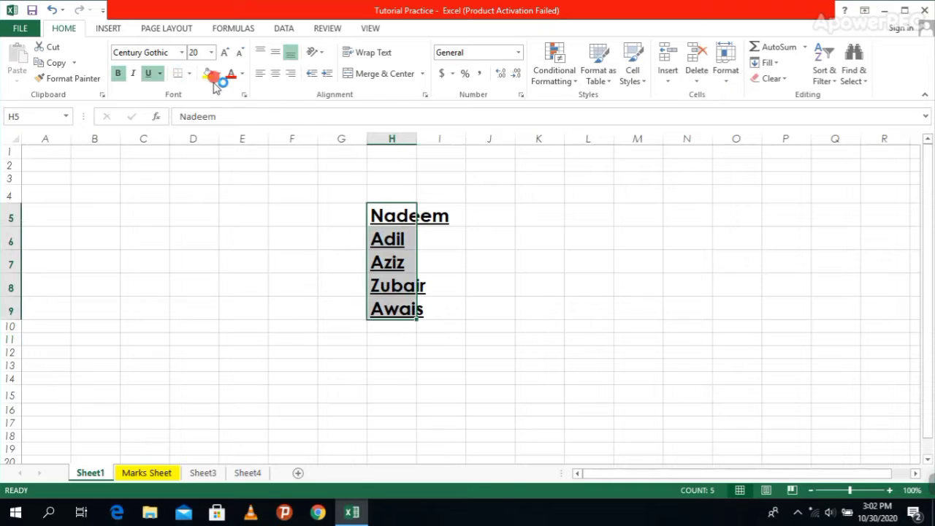
left_click(191, 76)
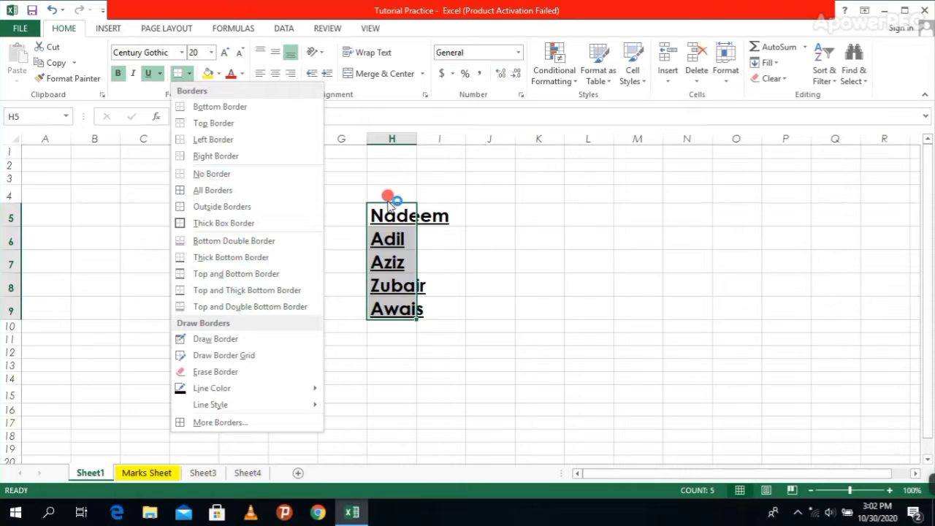
left_click(388, 202)
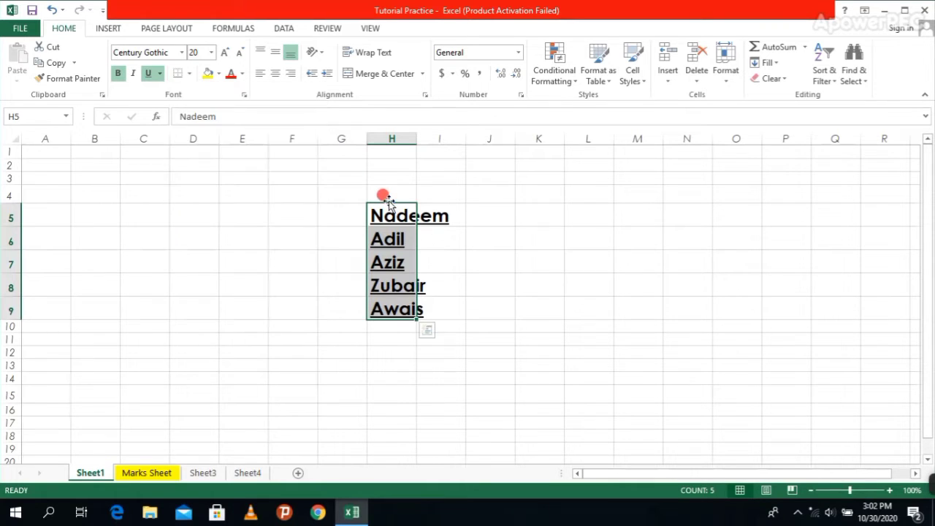
- Remove the underline from the names in H5:H9 and apply All Borders to the cells
left_click(149, 73)
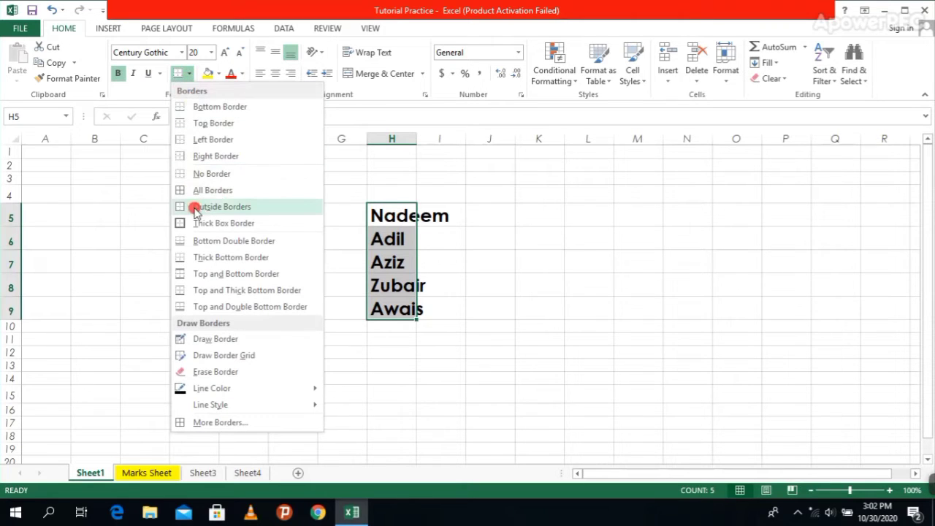
left_click(218, 191)
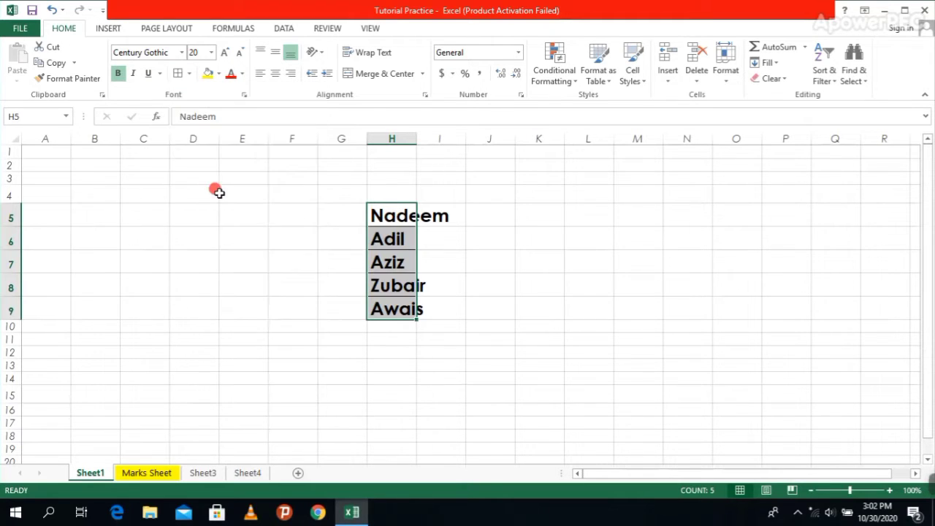
left_click(587, 265)
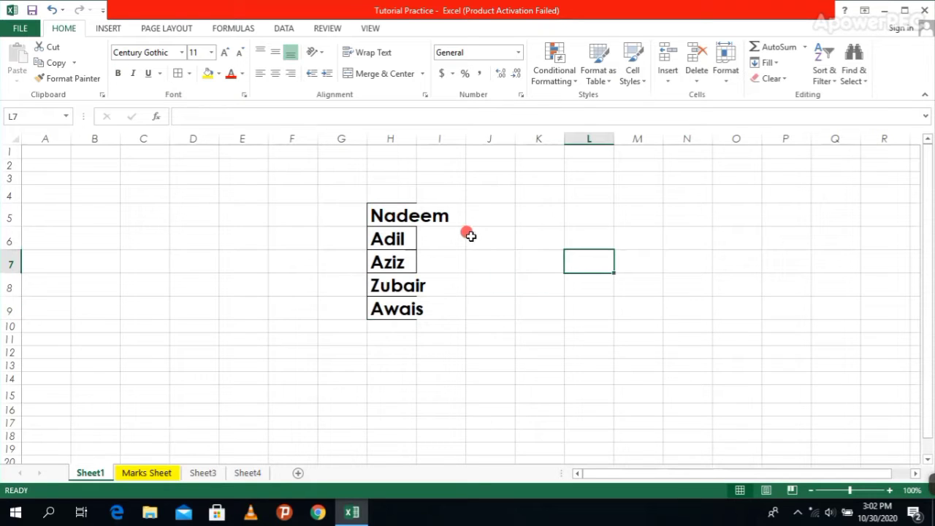
- Enter the letter m in cell I5, beside the first name, to test where its overflowing text belongs
left_click(395, 215)
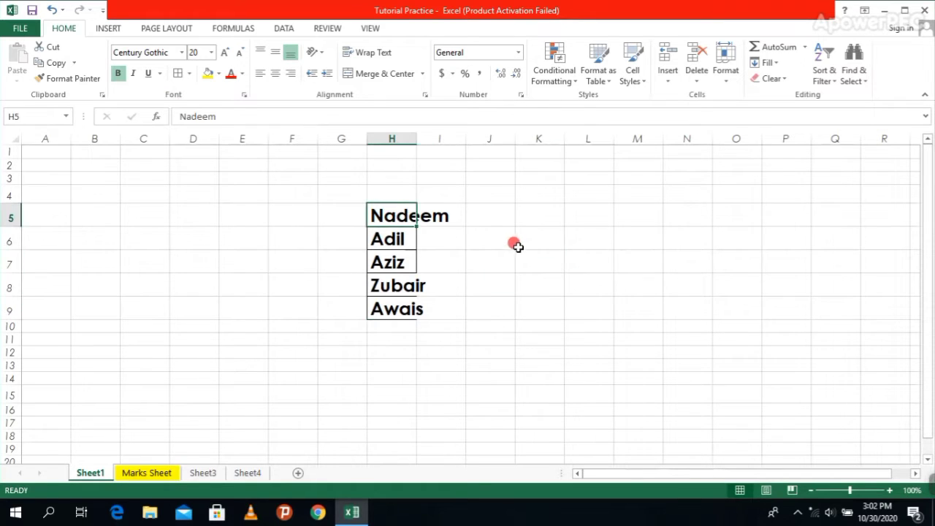
left_click(442, 215)
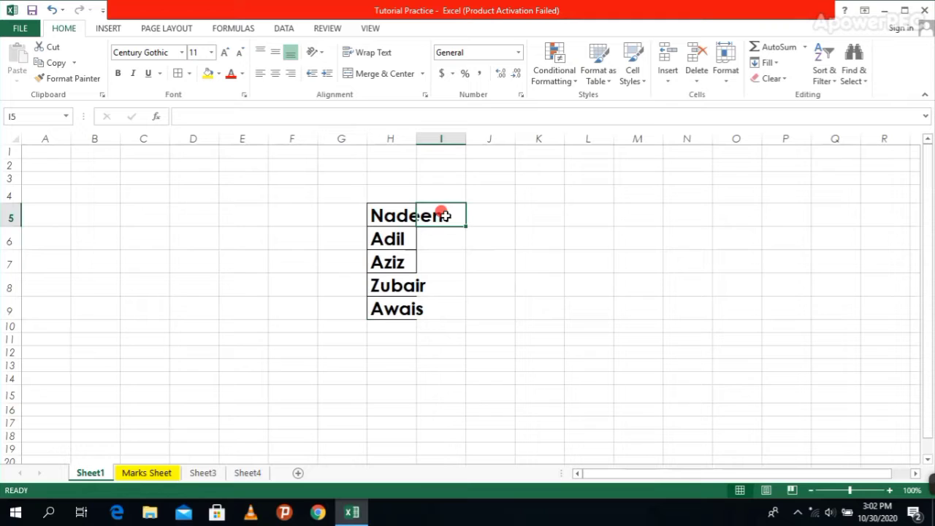
type("m")
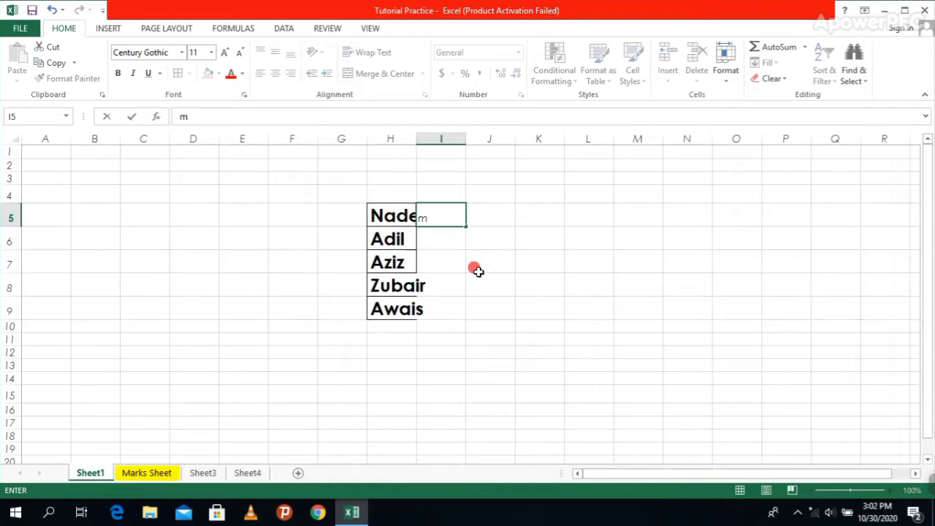
left_click(497, 337)
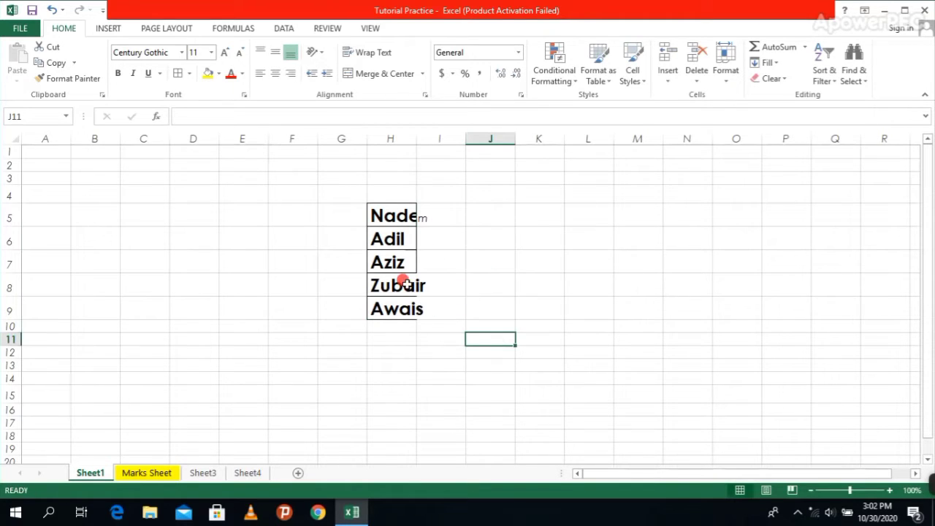
left_click(438, 216)
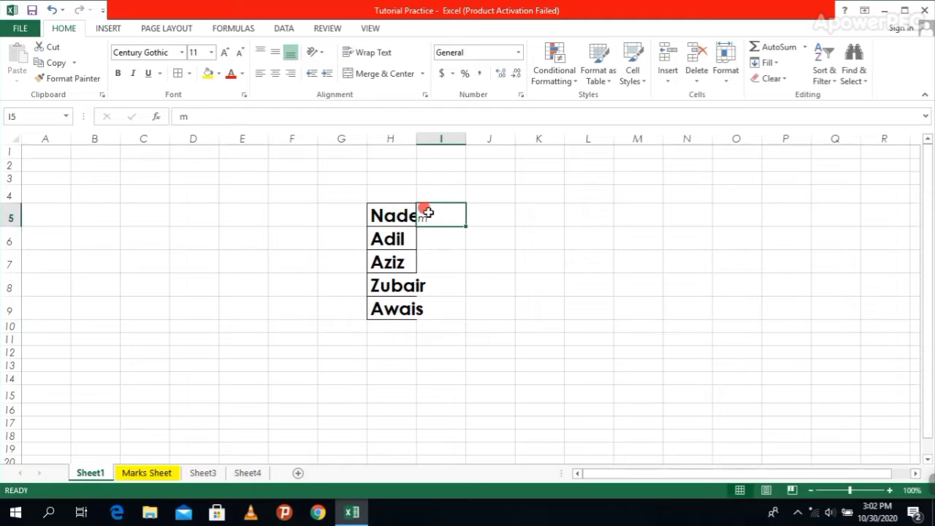
- Delete the test letter from cell I5 and auto-fit column H to the width of the names
key("BackSpace")
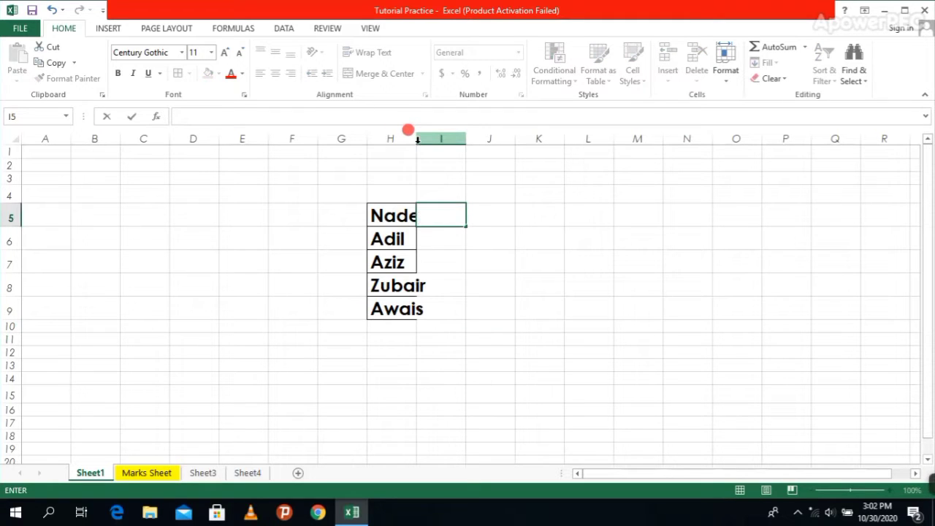
left_click(412, 138)
left_click(482, 178)
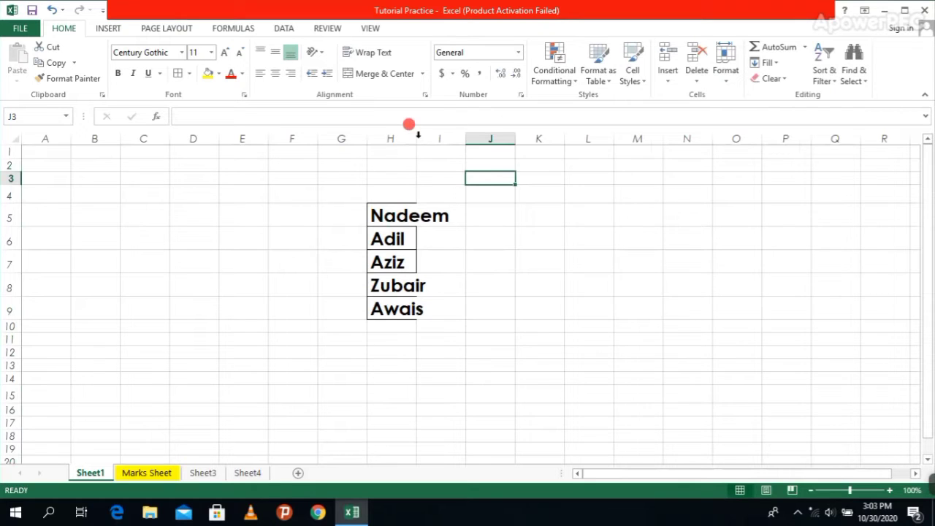
double_click(418, 138)
left_click(566, 263)
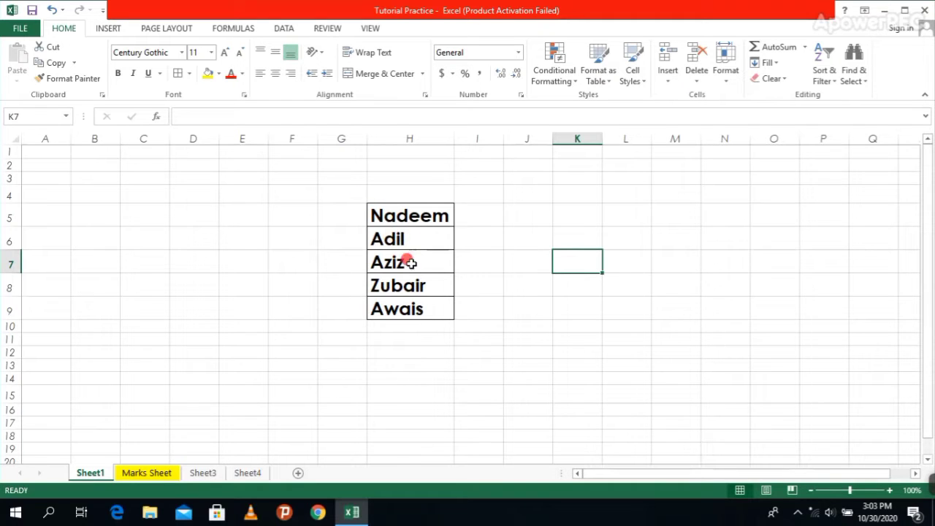
- Remove all borders from the names in H5:H9 with the No Border option
left_click(190, 74)
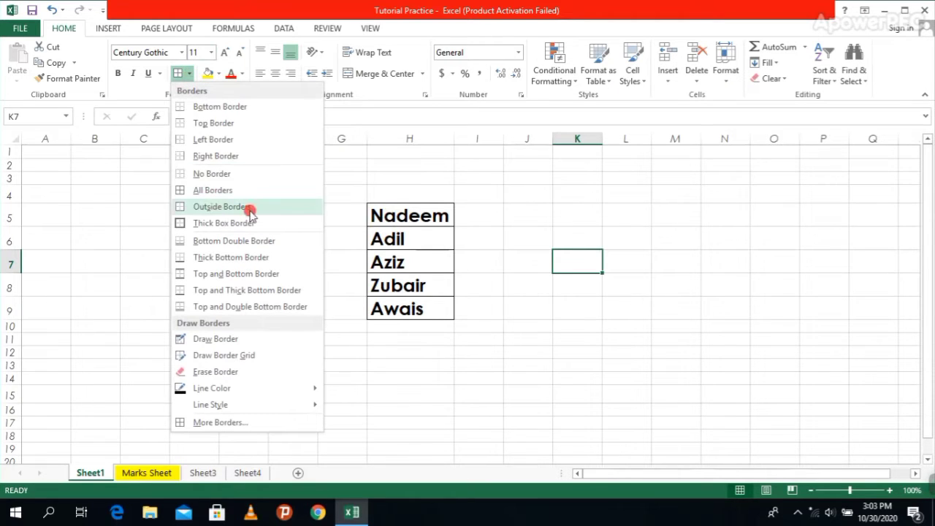
left_click(212, 174)
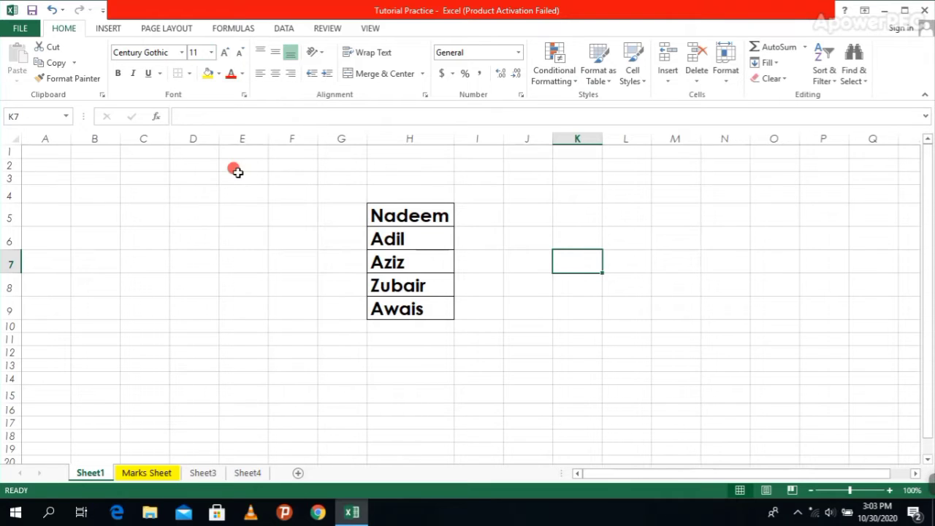
left_click(432, 326)
left_click_drag(402, 214, 416, 308)
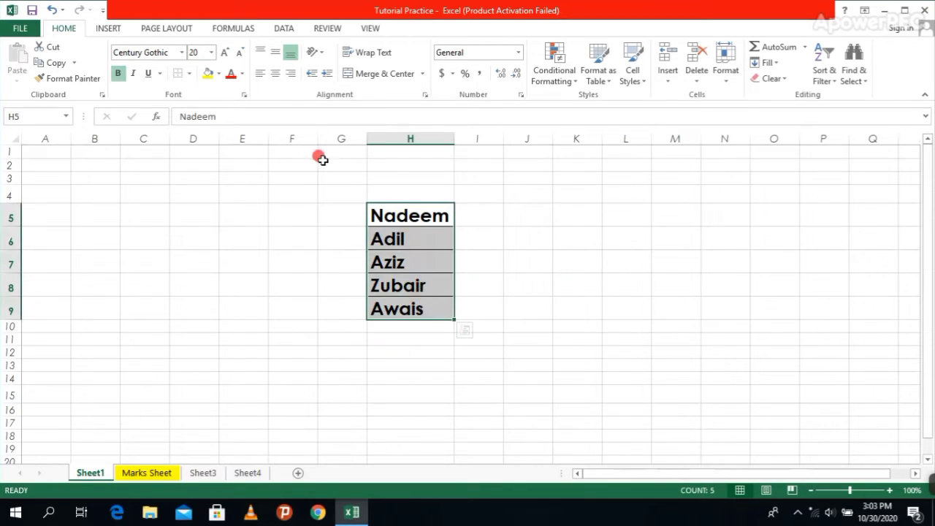
left_click(188, 75)
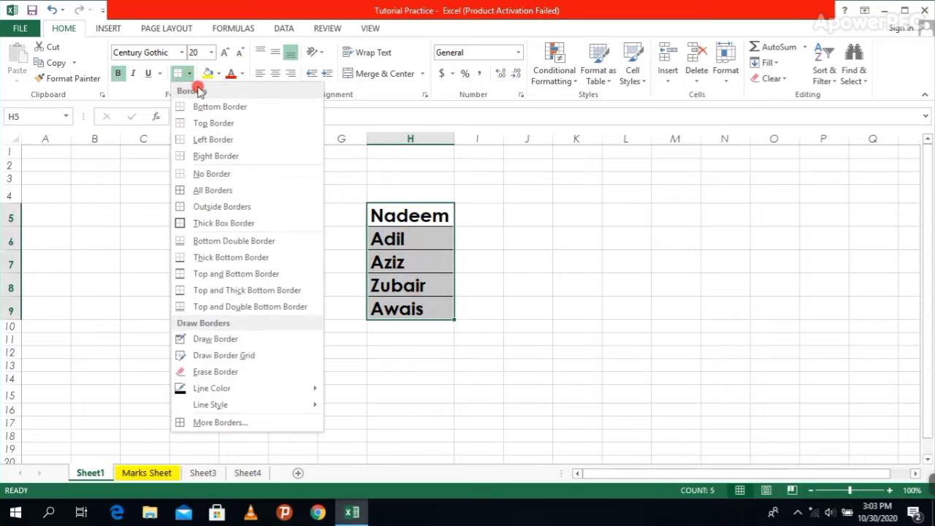
left_click(219, 176)
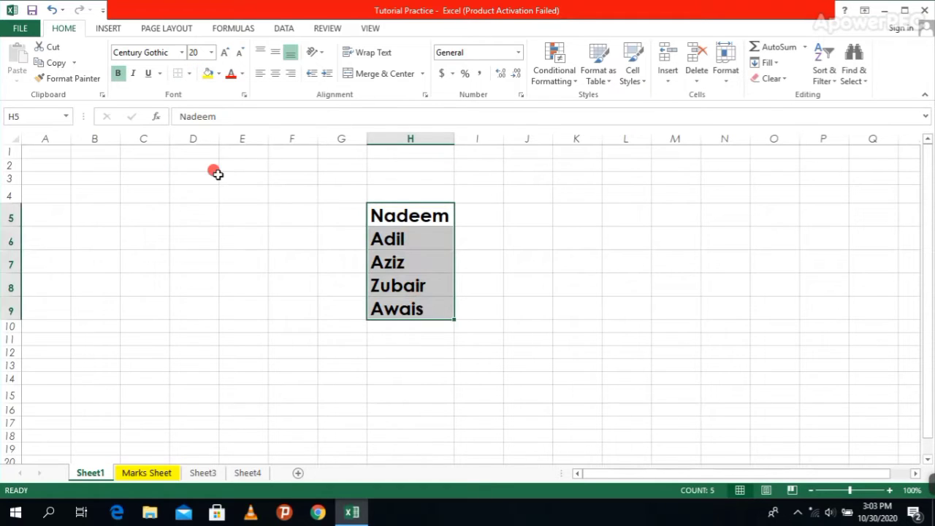
left_click(223, 253)
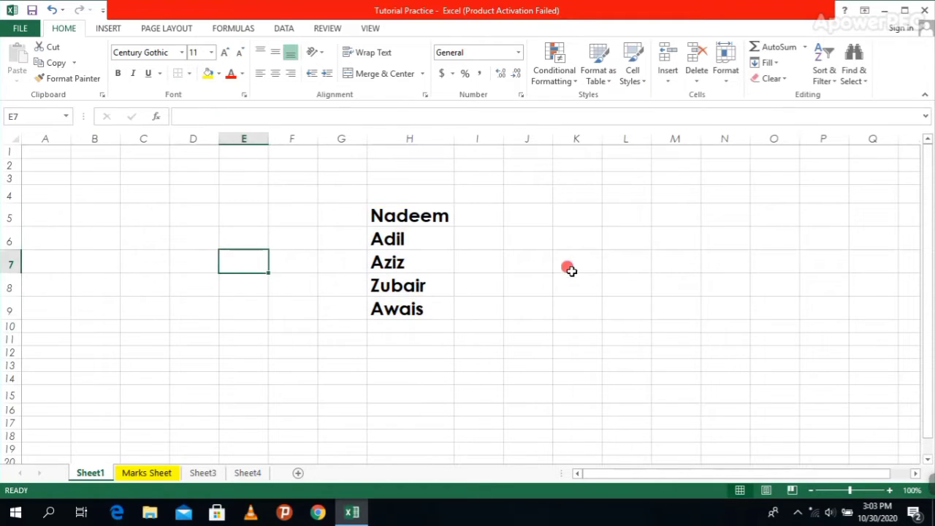
- Draw borders by hand along the edges of cell L7 with the Draw Border tool
left_click(403, 209)
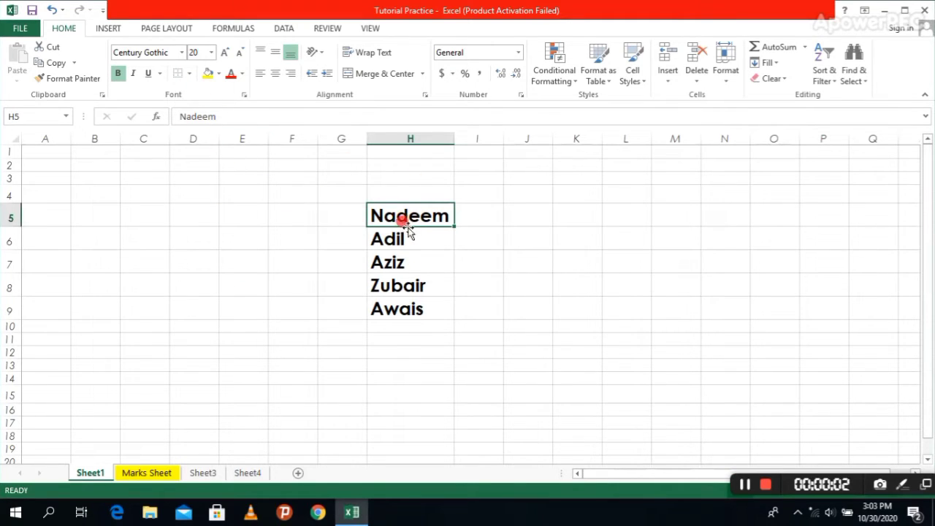
left_click_drag(402, 217, 395, 305)
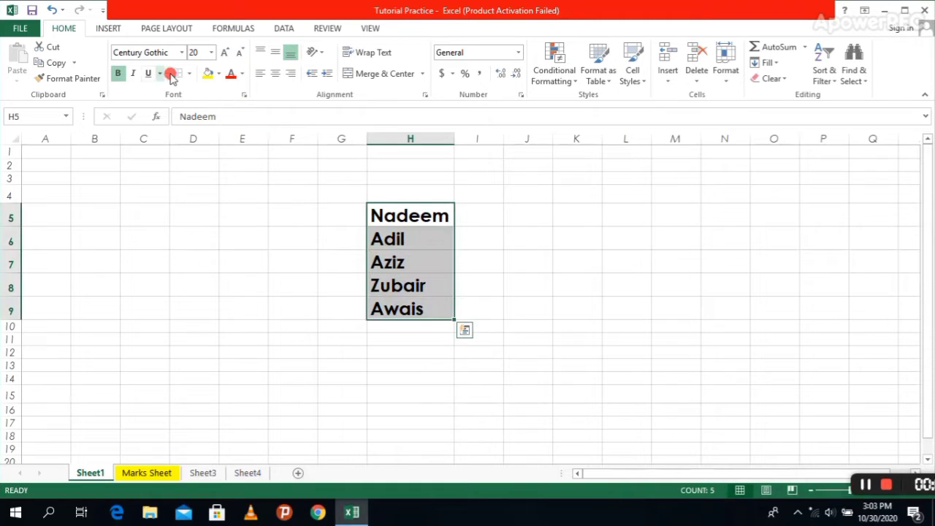
left_click(187, 74)
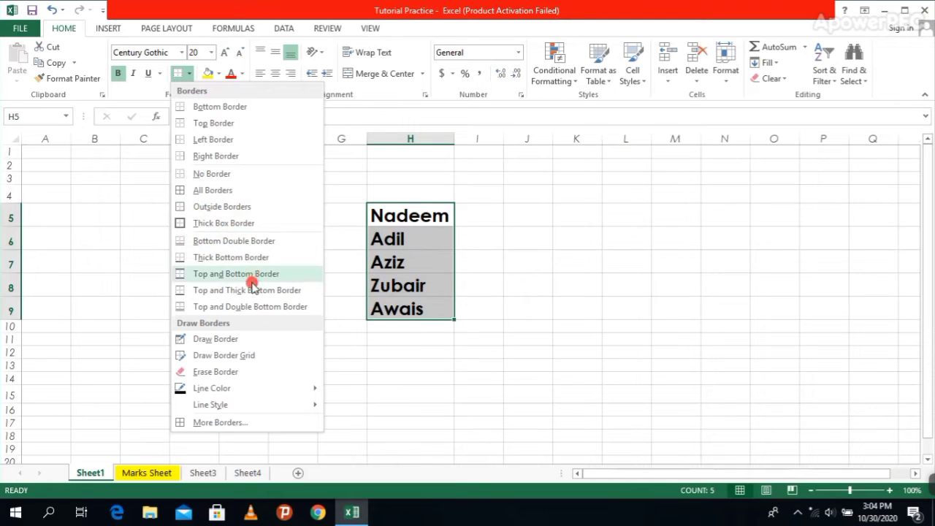
left_click(228, 341)
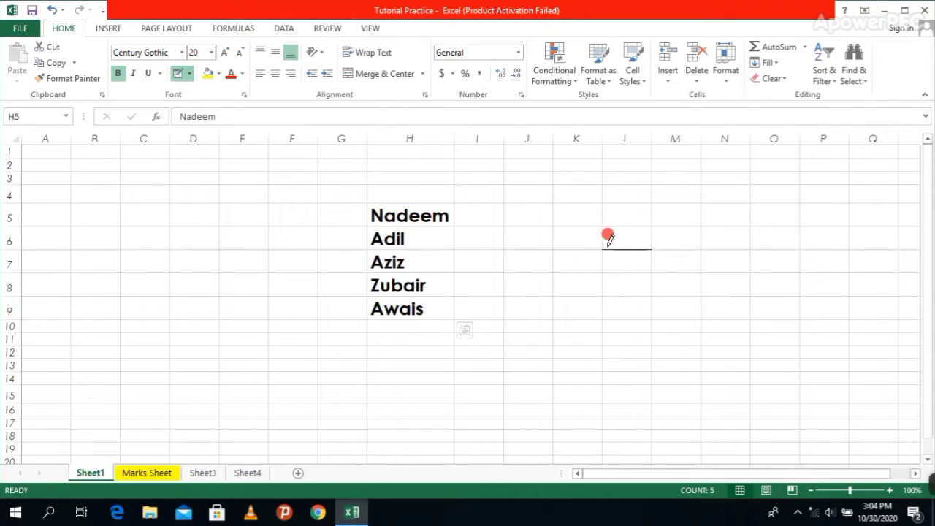
left_click(628, 271)
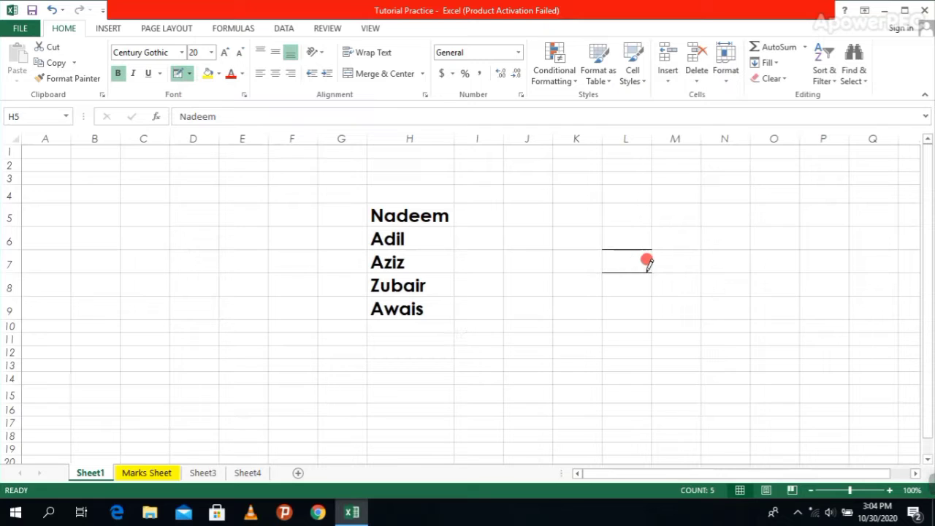
left_click(611, 257)
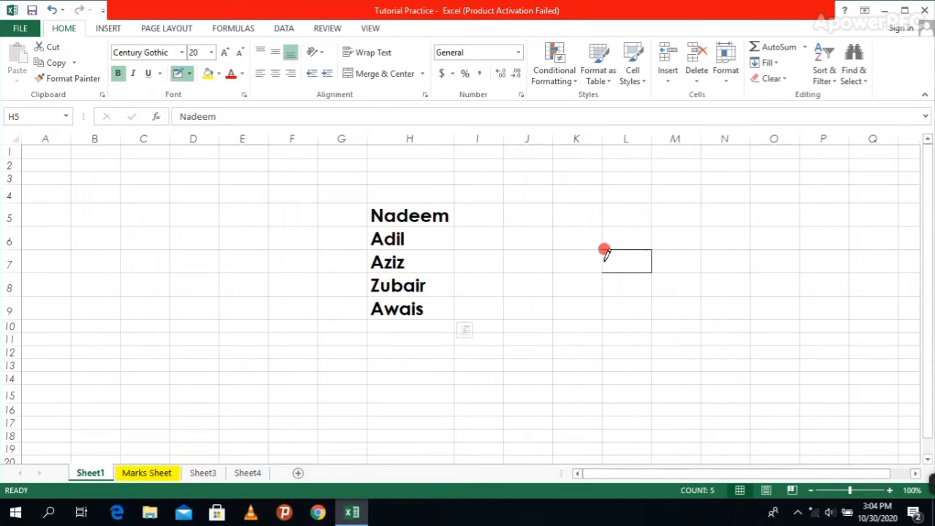
- Draw boxes around cells M4 and M5 and a border line along the left edge of M6
left_click(653, 225)
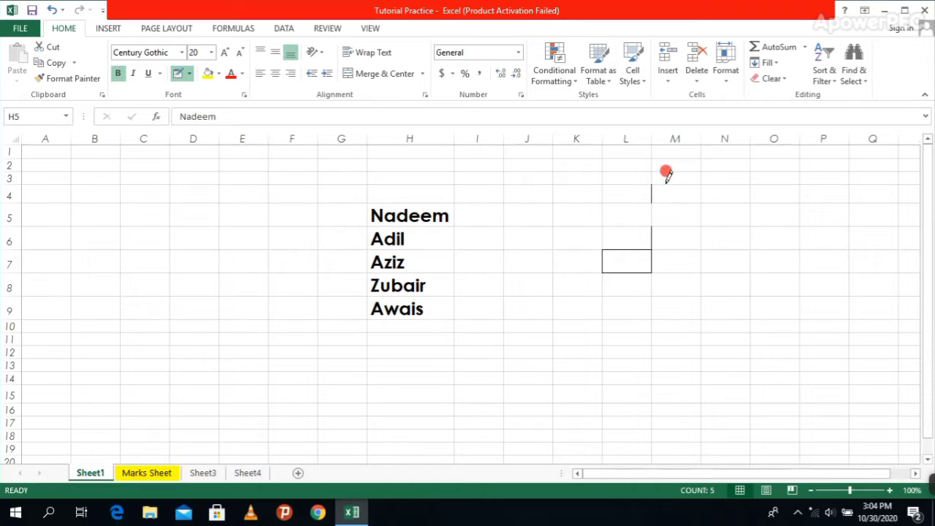
left_click(693, 184)
left_click(701, 192)
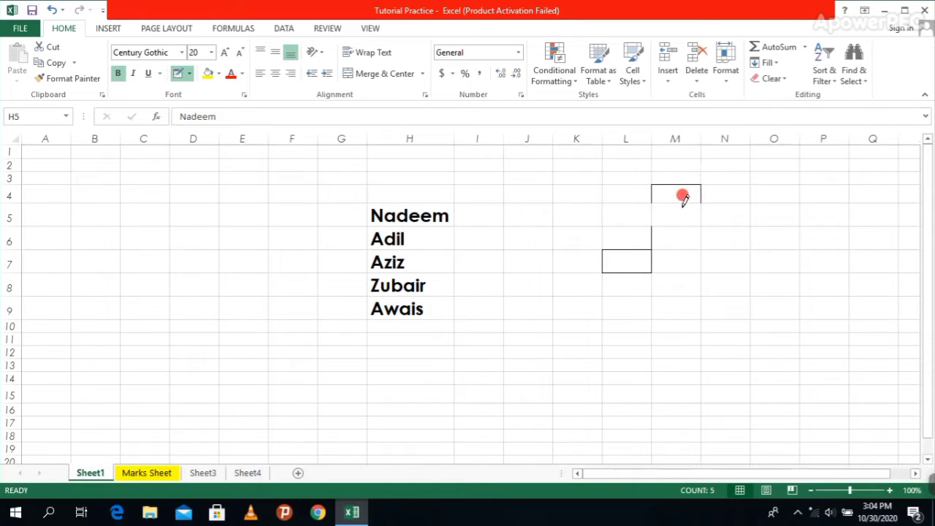
left_click(681, 203)
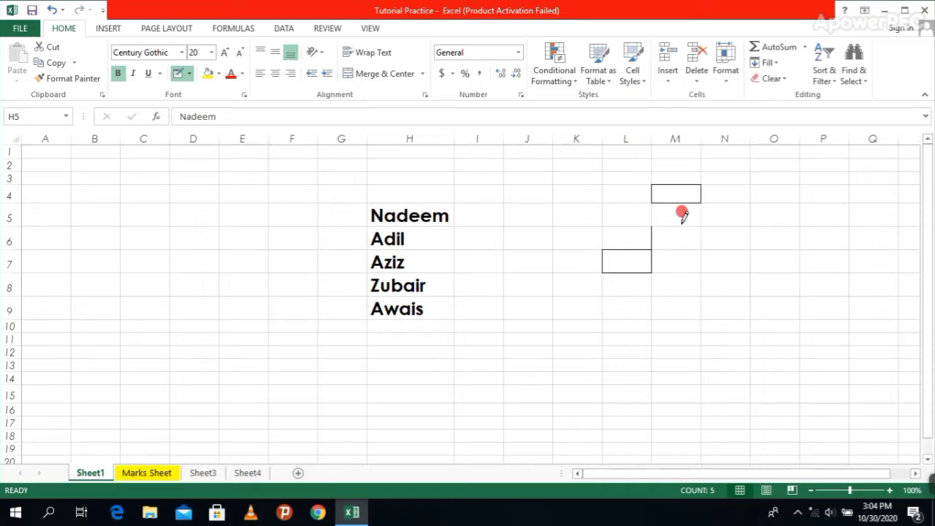
left_click(682, 218)
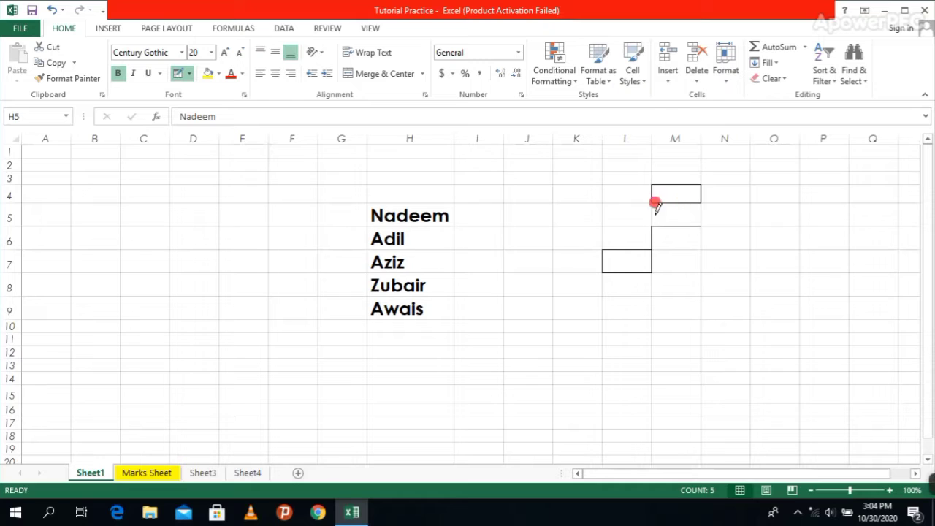
left_click(701, 214)
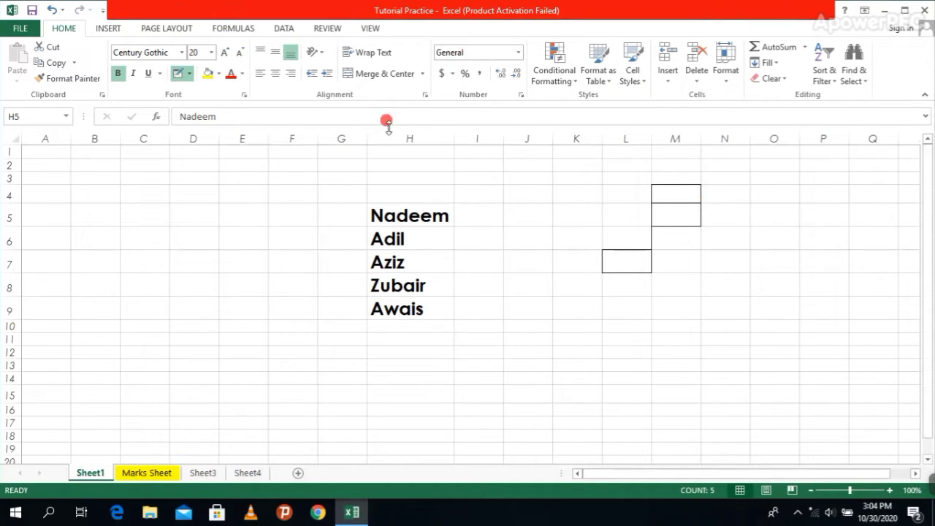
- Draw a border line along the upper edge of cell N4 and leave the border drawing mode
left_click(189, 74)
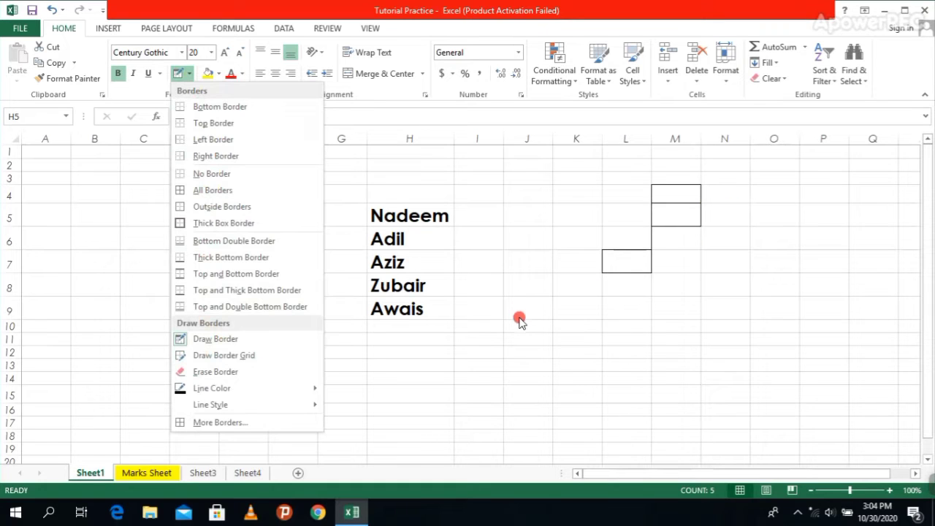
left_click(484, 344)
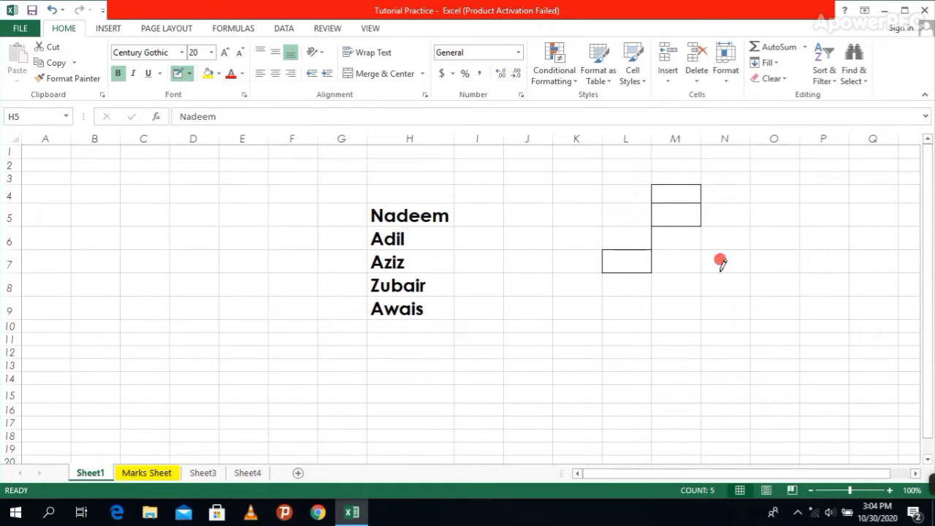
left_click(735, 183)
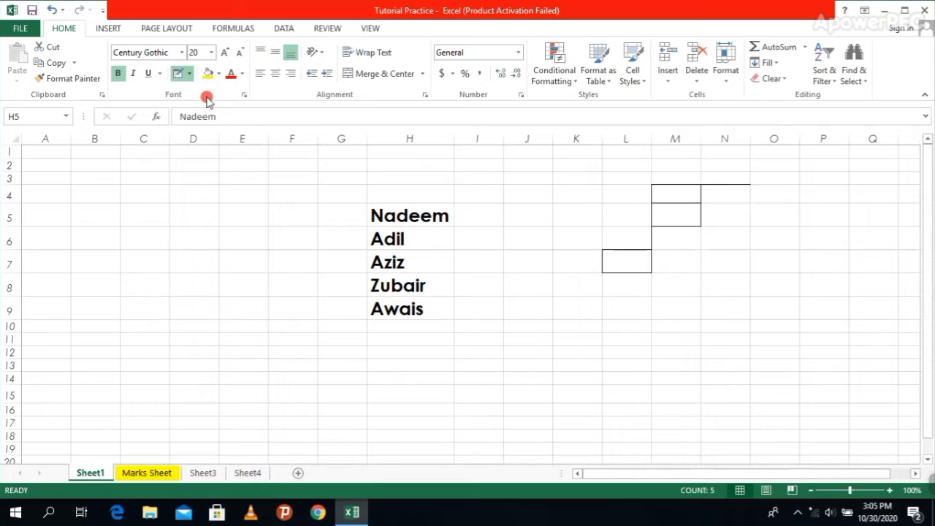
left_click(191, 75)
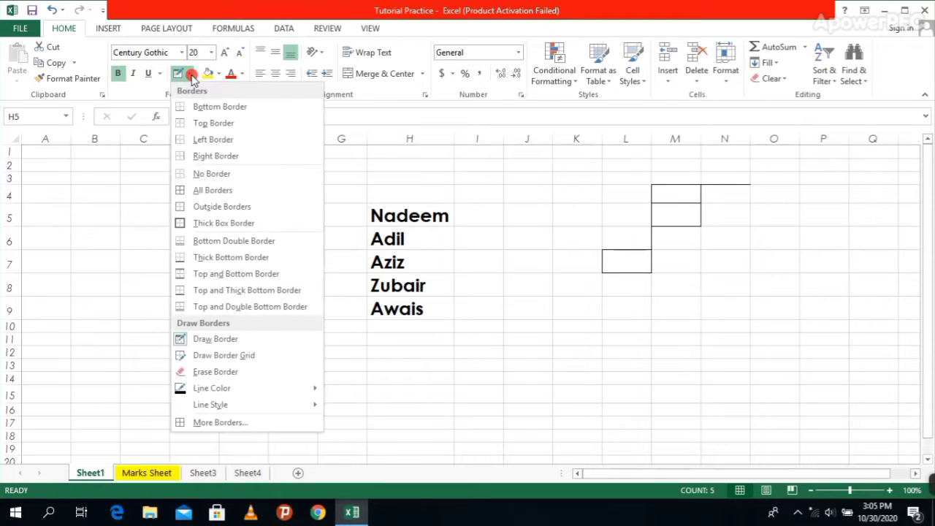
left_click(507, 334)
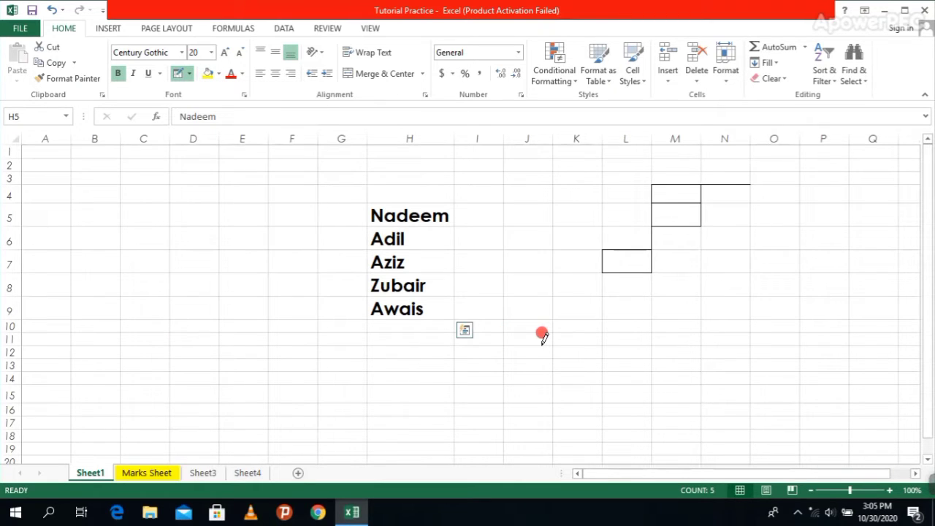
key("Escape")
left_click(558, 363)
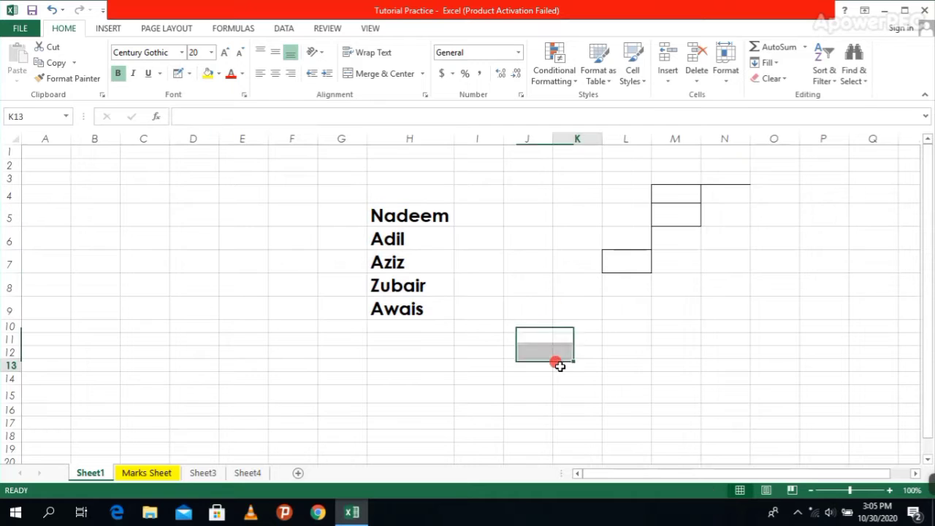
left_click_drag(731, 176, 597, 294)
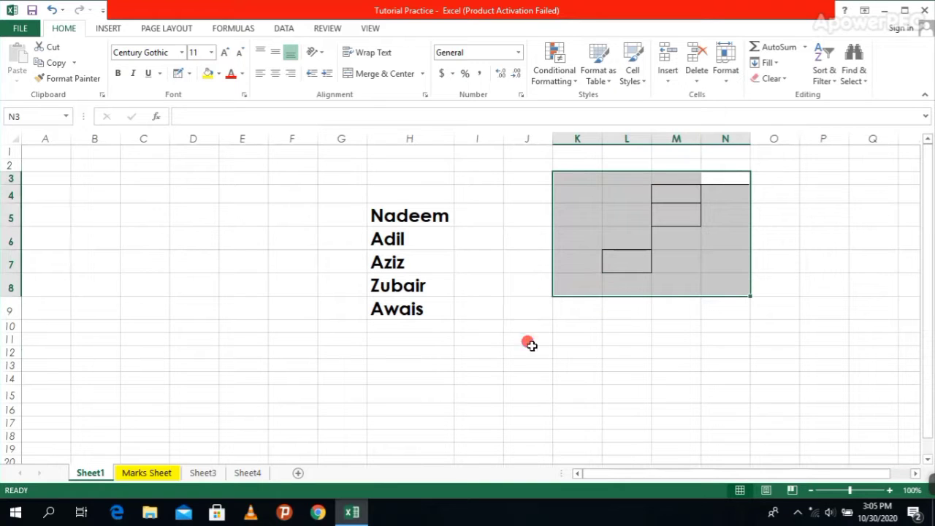
left_click(522, 375)
left_click(712, 192)
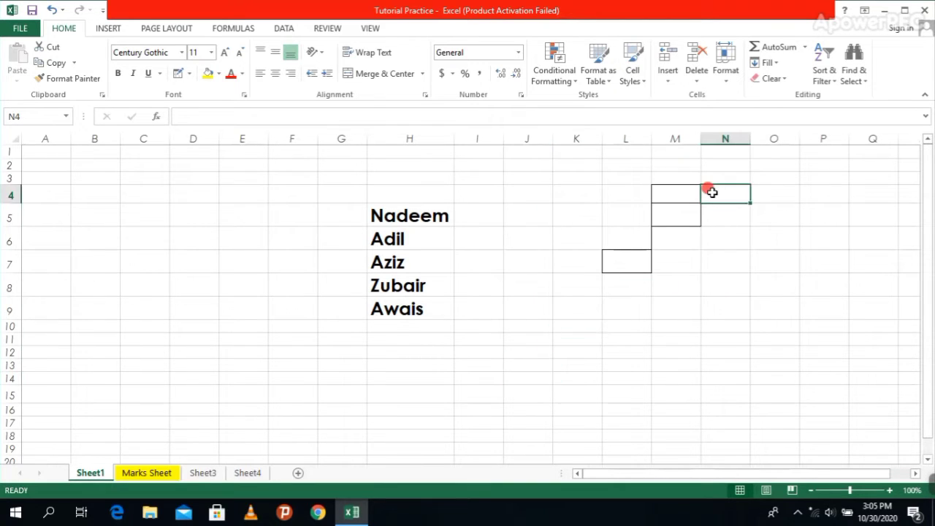
left_click(628, 259)
left_click(505, 193)
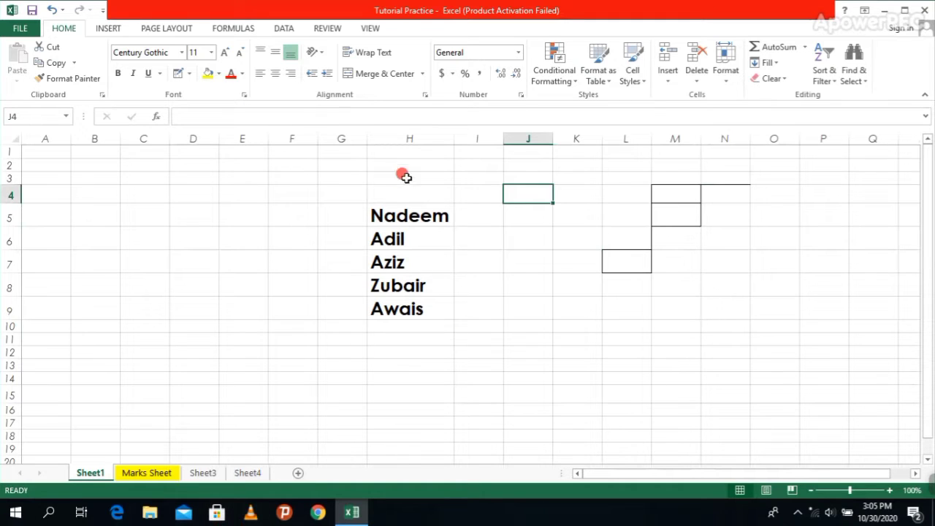
- Preview theme fill colours such as turquoise on the names in H5:H9 without applying one
left_click(410, 217)
left_click_drag(410, 217, 410, 306)
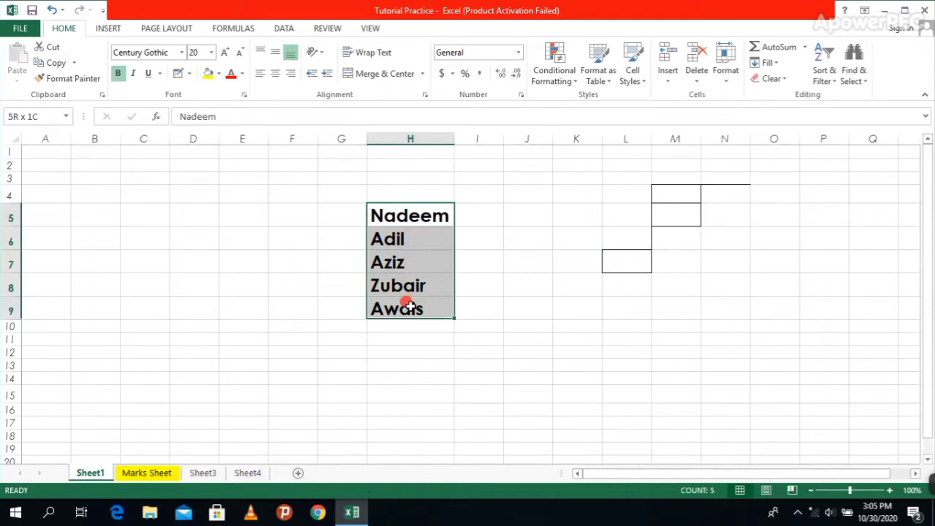
left_click(218, 73)
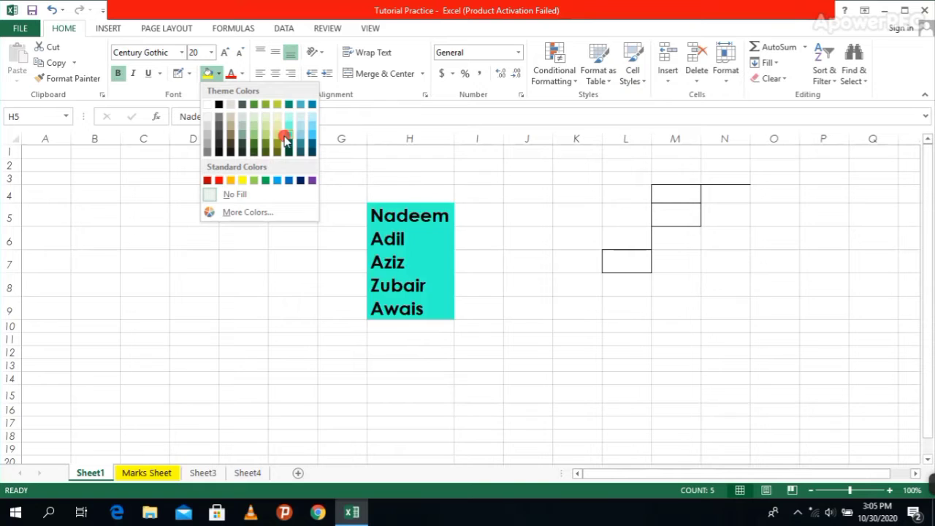
left_click(281, 332)
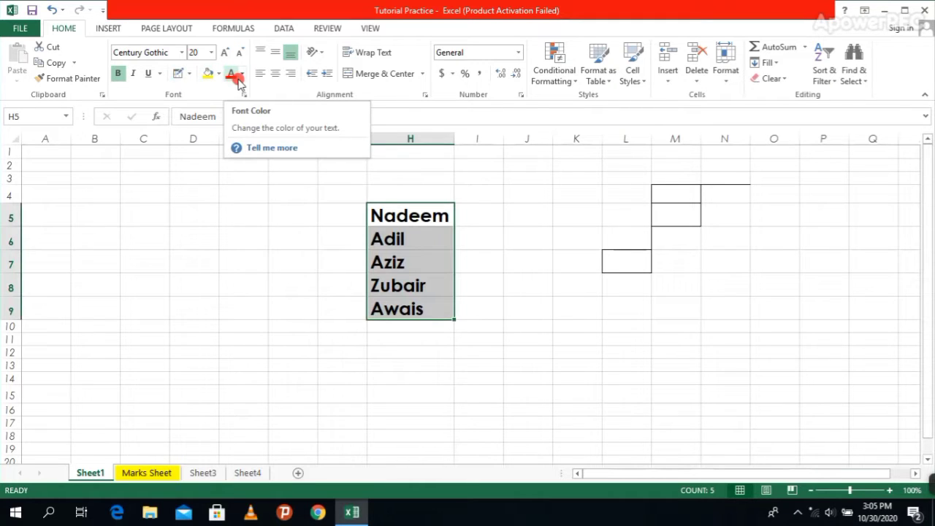
- Preview font colours such as light blue on the first name in H5 without applying one
left_click_drag(339, 240, 340, 263)
left_click(410, 212)
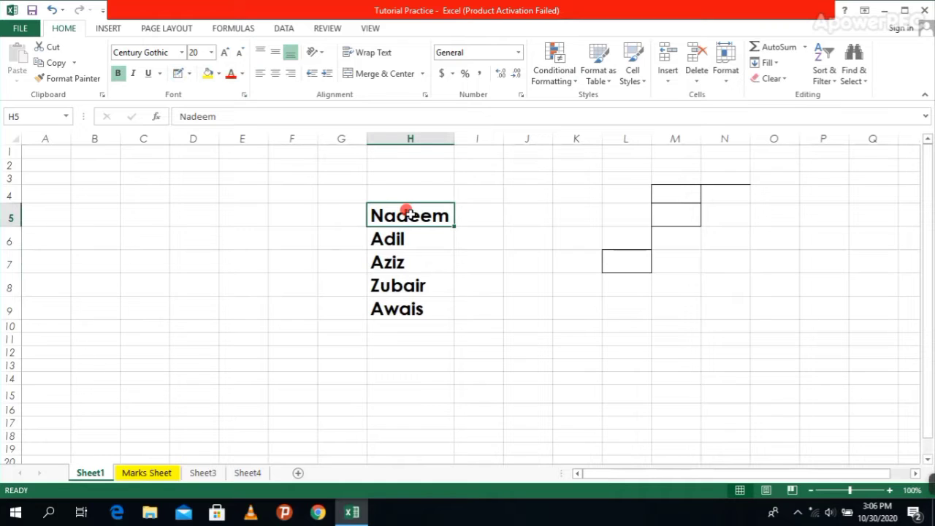
left_click_drag(410, 213, 402, 301)
left_click(422, 213)
left_click(241, 74)
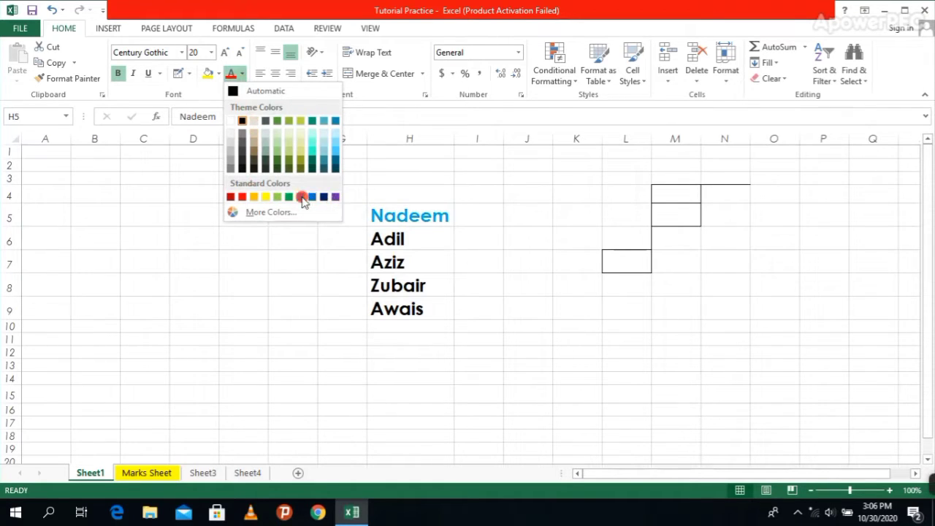
left_click(264, 233)
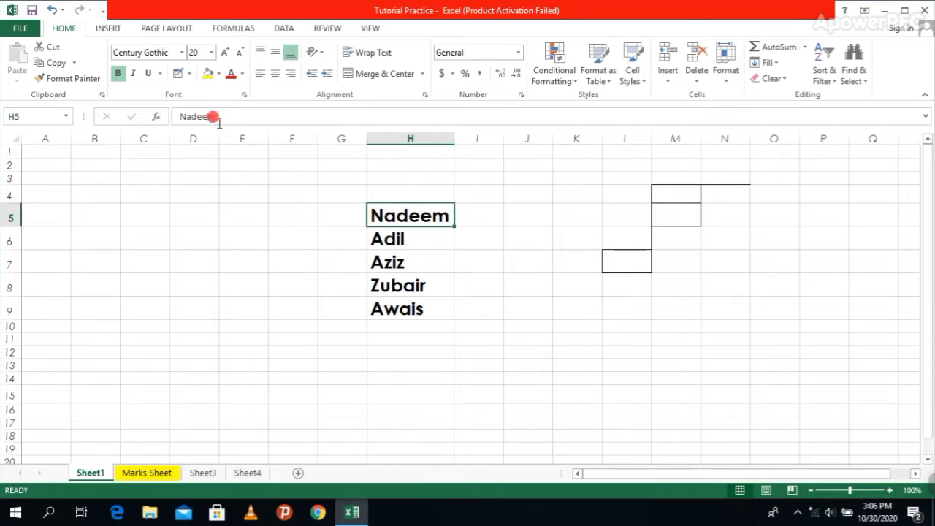
left_click(413, 196)
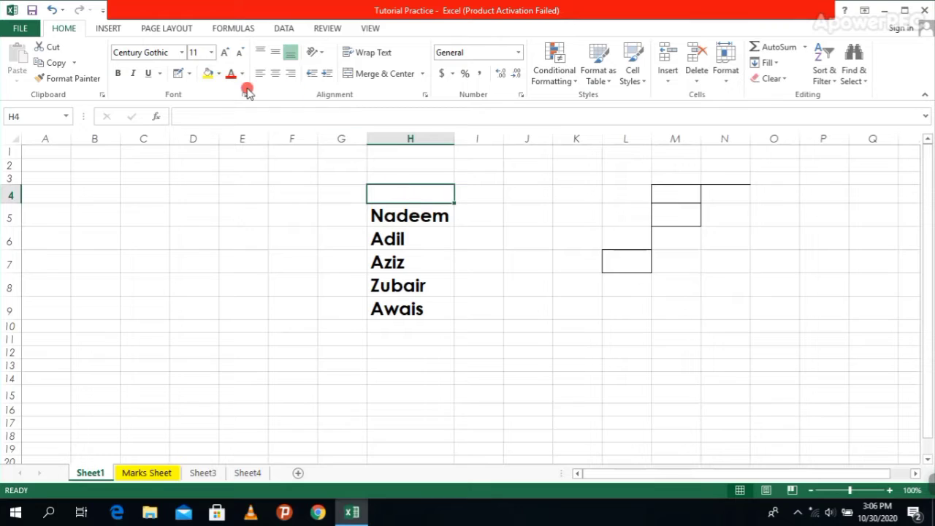
left_click(420, 215)
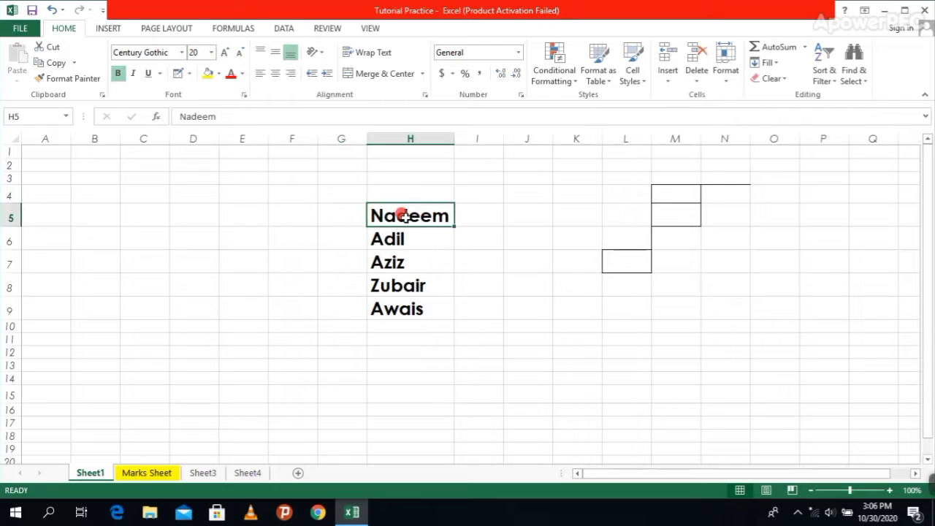
left_click_drag(405, 216, 412, 307)
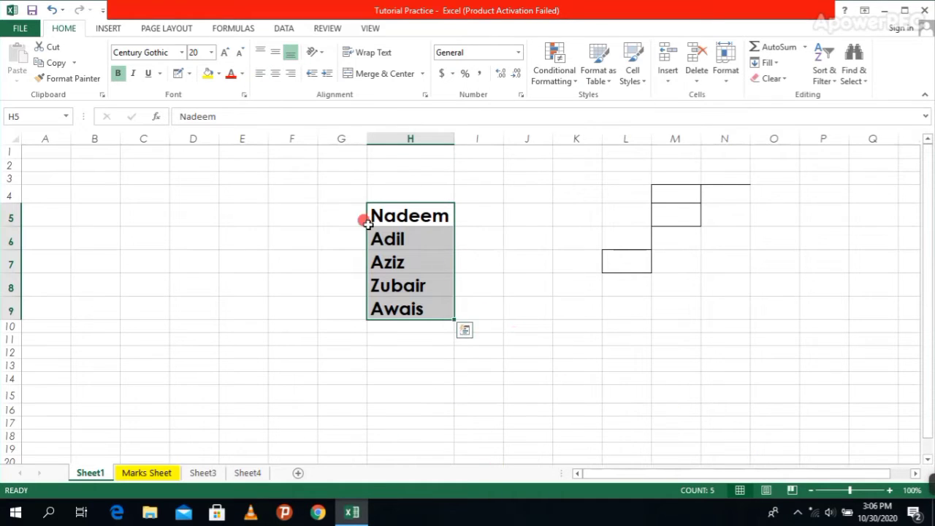
left_click(282, 306)
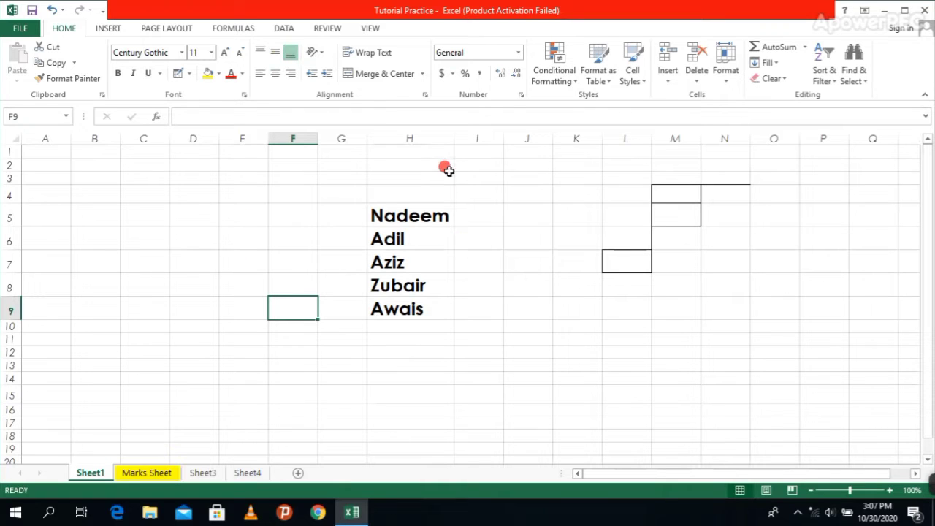
- Widen column H slightly and enter the text "as" in cell D5
left_click_drag(454, 138, 483, 138)
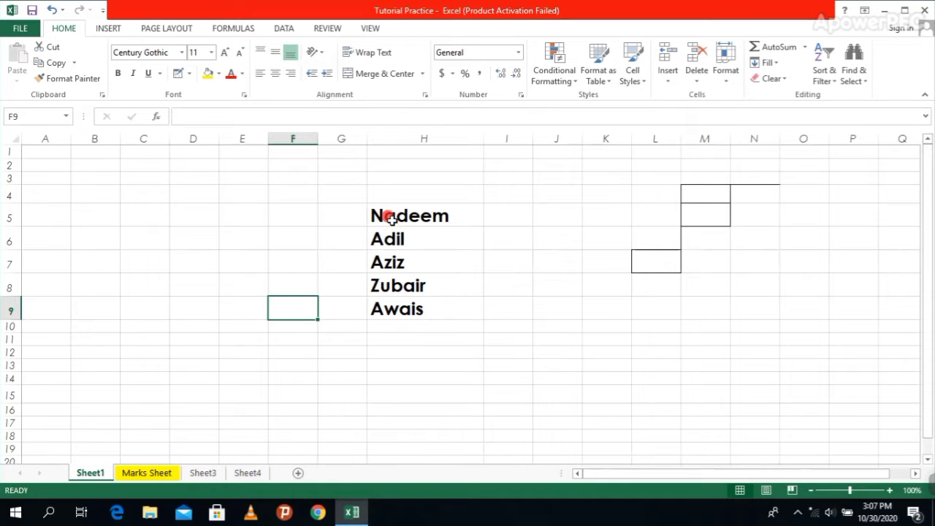
left_click(184, 213)
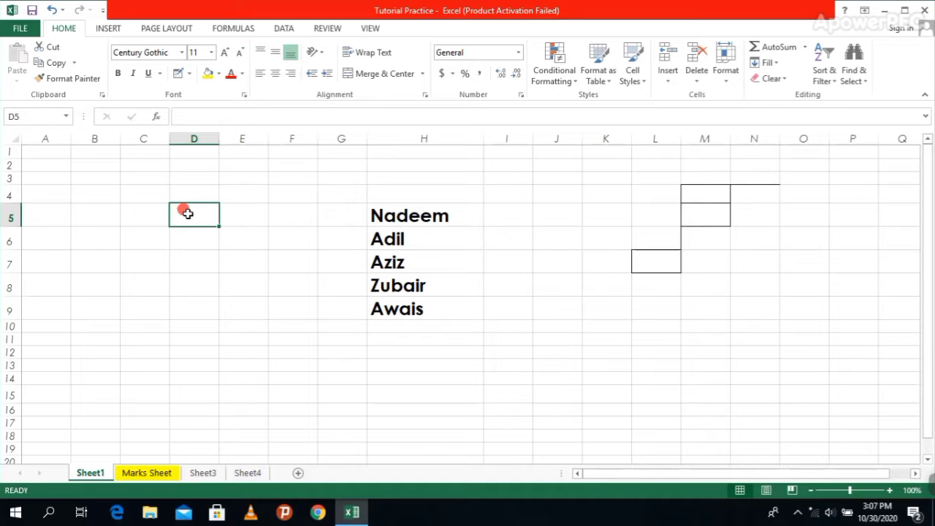
type("as")
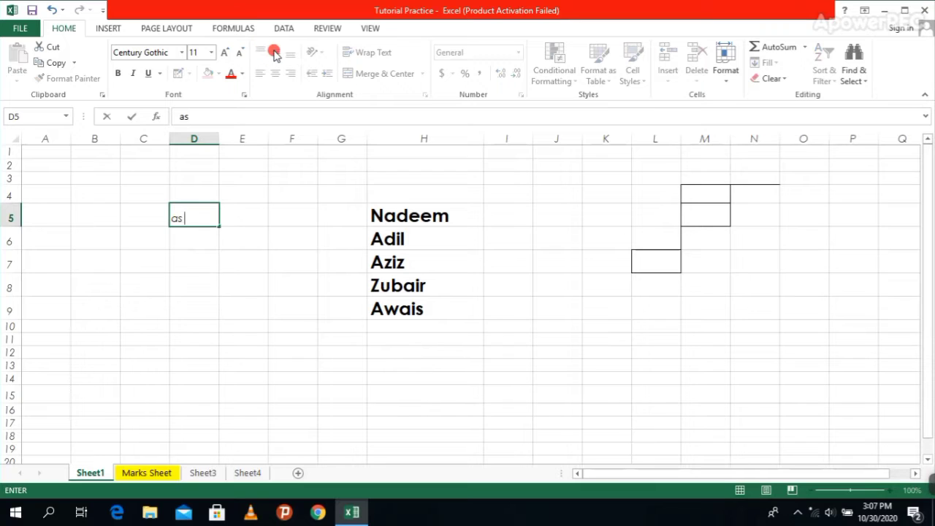
left_click(278, 234)
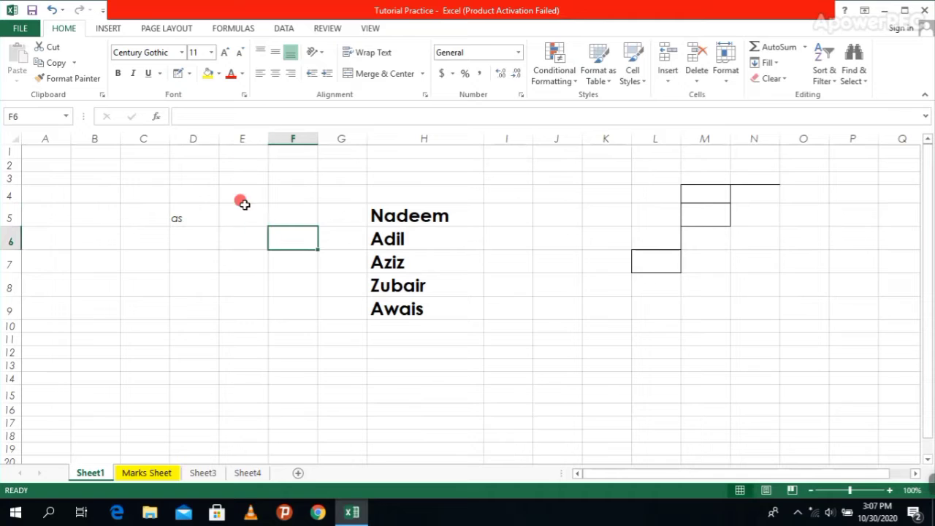
- Apply Top Align and Align Left to the text in cell D5
left_click(174, 213)
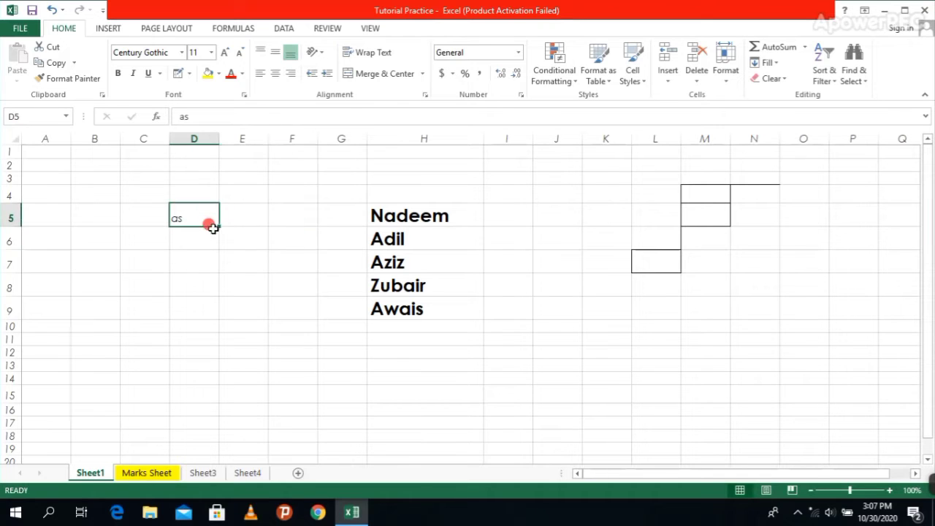
left_click(262, 57)
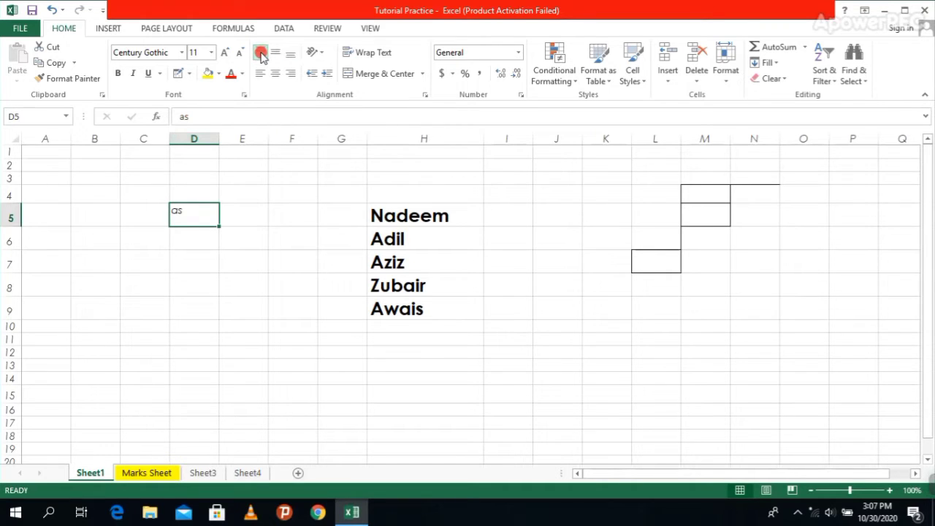
left_click(262, 71)
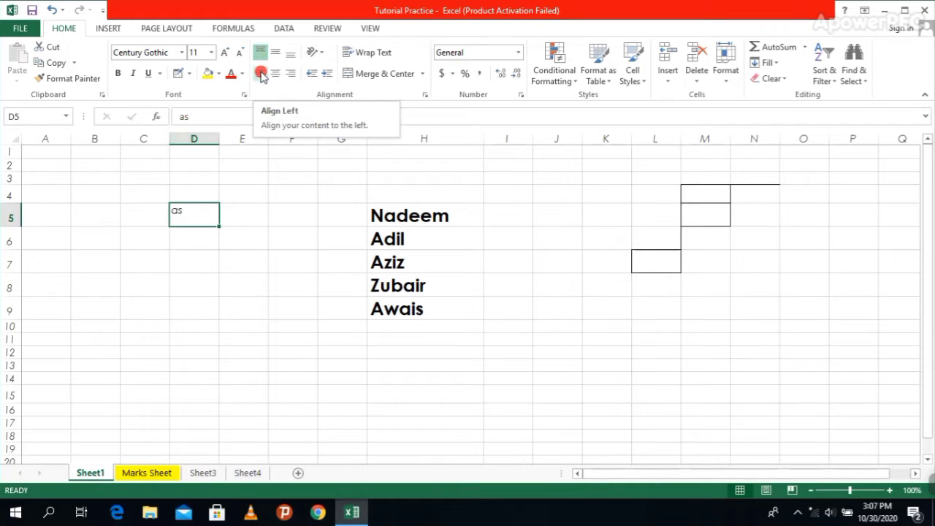
left_click(262, 74)
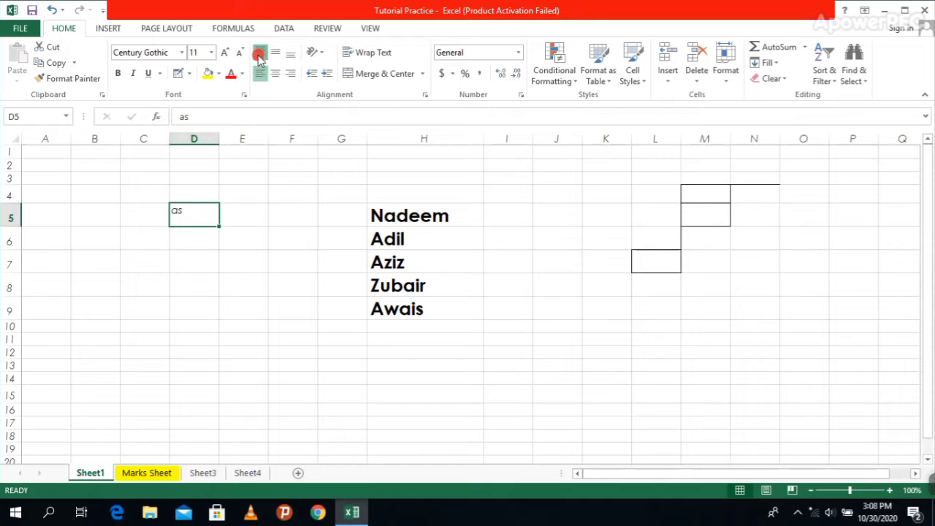
- Remove the top alignment from cell D5, and centre its text both vertically and horizontally
left_click(259, 57)
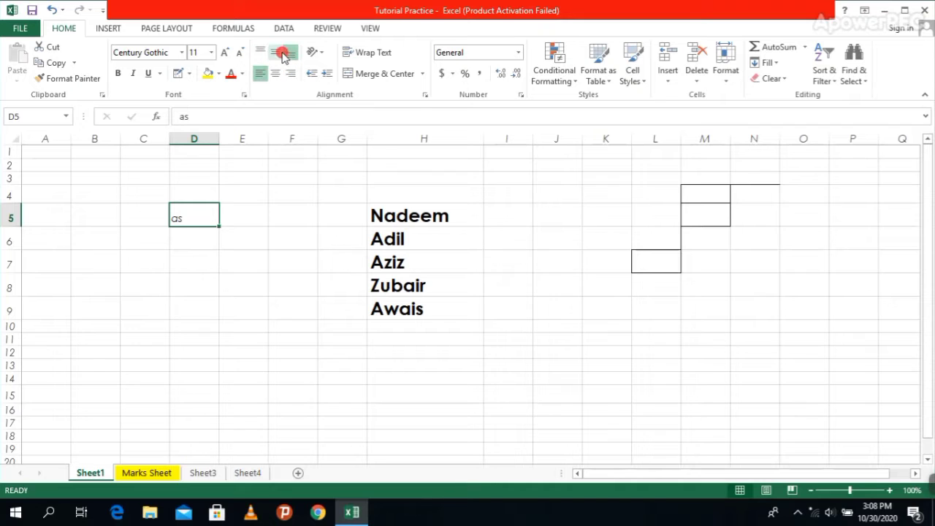
left_click(276, 57)
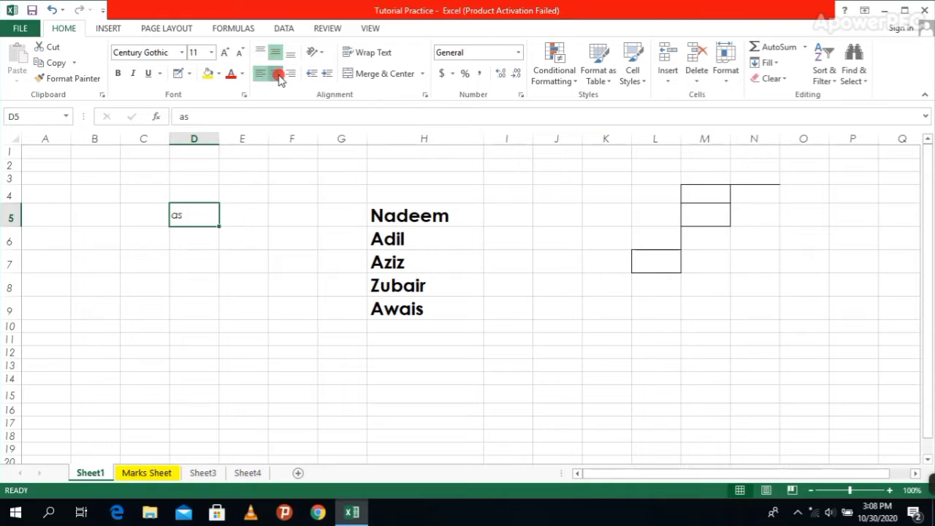
left_click(278, 75)
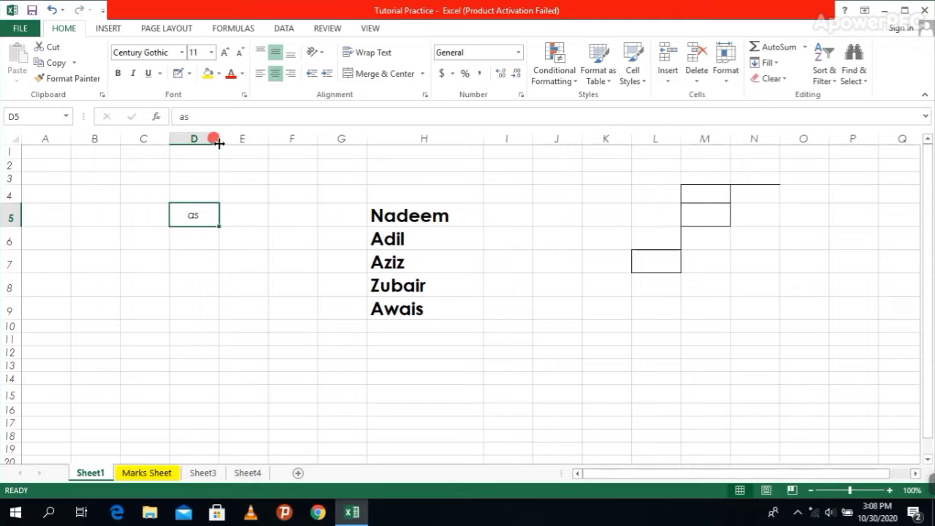
- Apply Bottom Align and Align Right to the text in cell D5
left_click(292, 55)
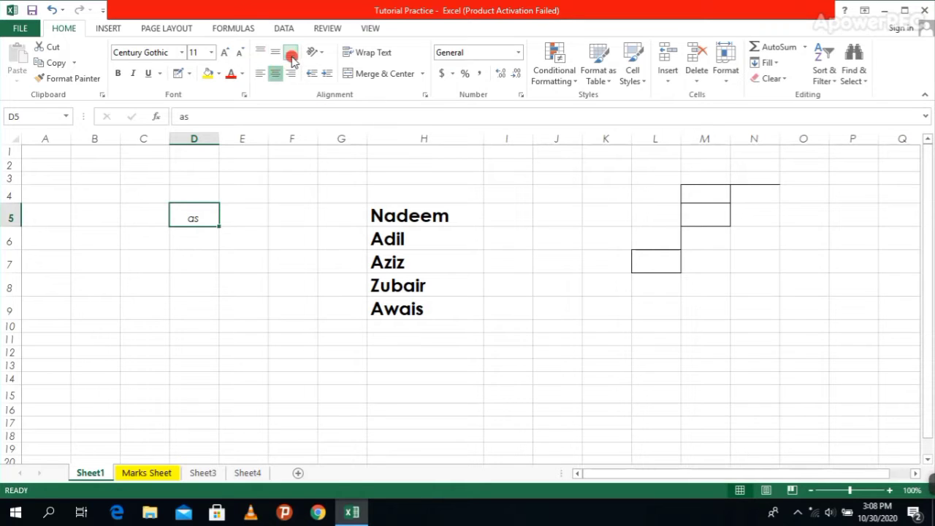
left_click(290, 76)
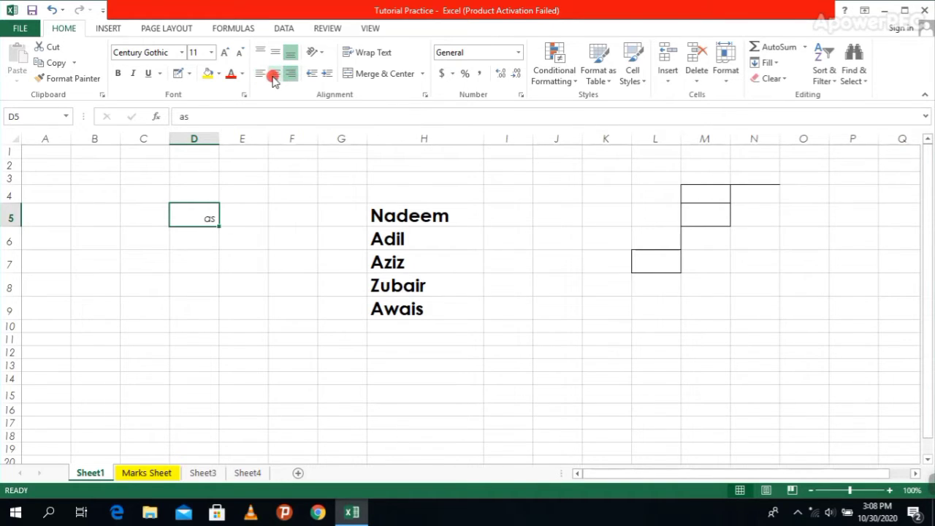
left_click(290, 76)
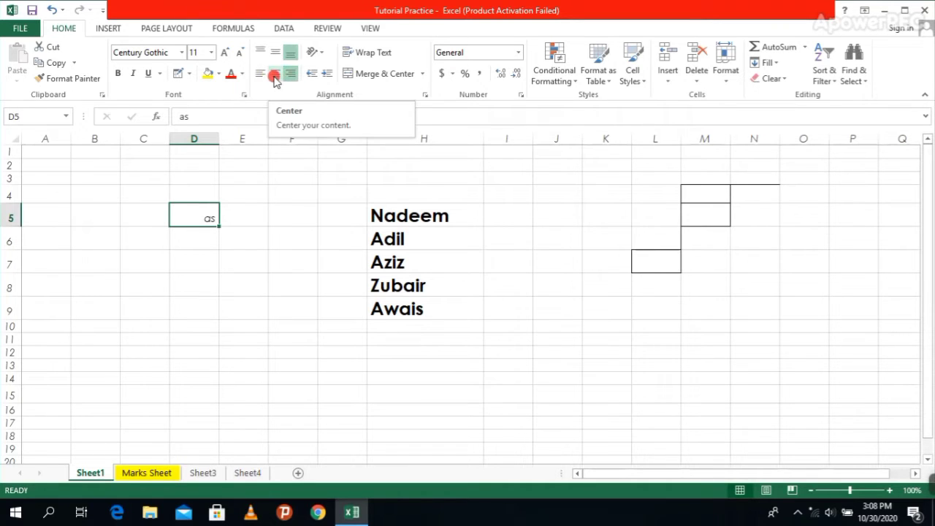
- Switch the horizontal alignment of cell D5 through centre, left and right
left_click(274, 76)
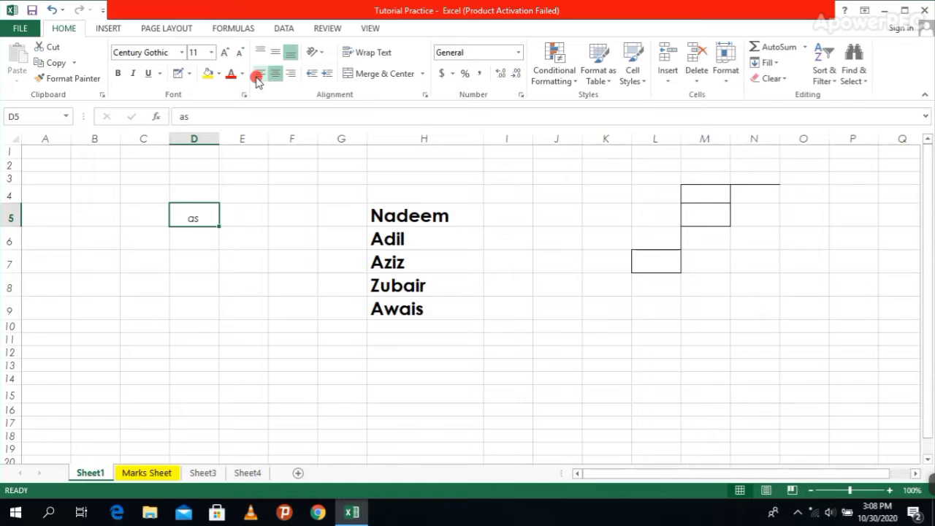
left_click(260, 76)
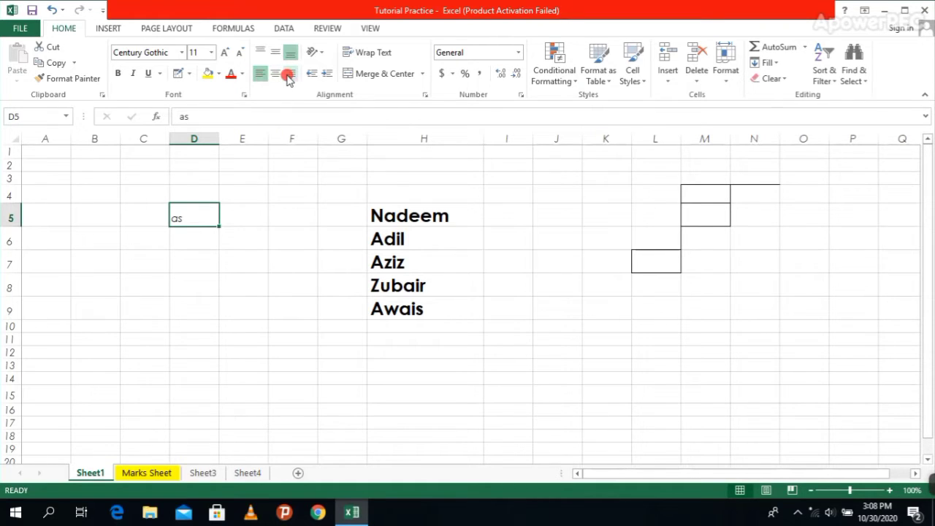
left_click(289, 76)
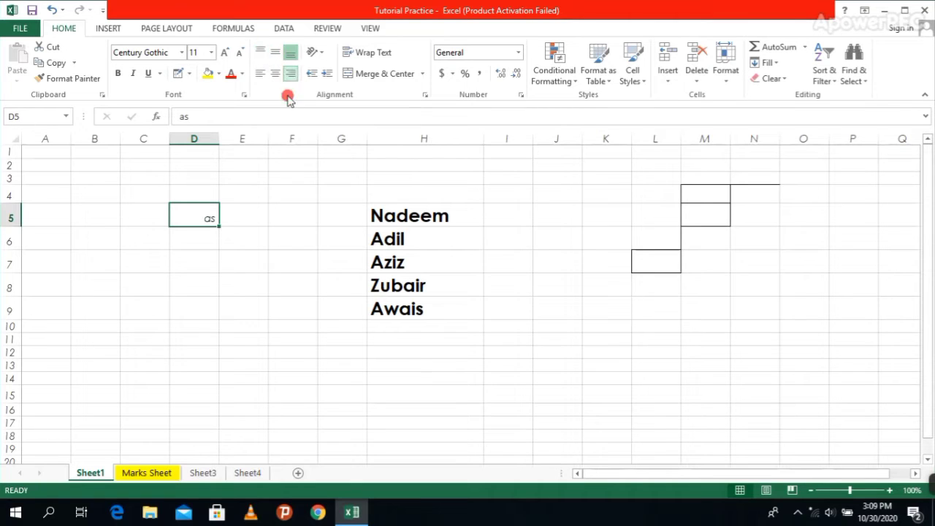
- Try middle, top and centre alignment on cell D5, finishing with its text aligned to the bottom and left
left_click(277, 53)
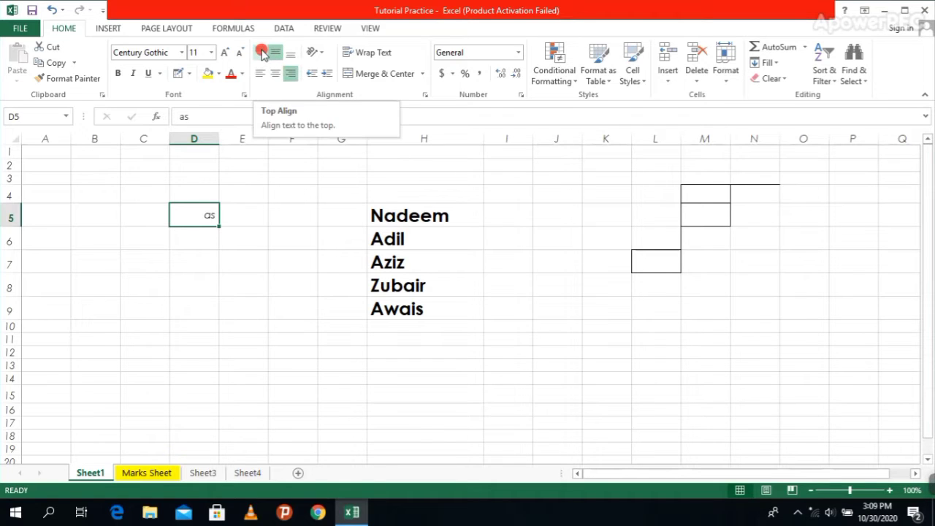
left_click(263, 53)
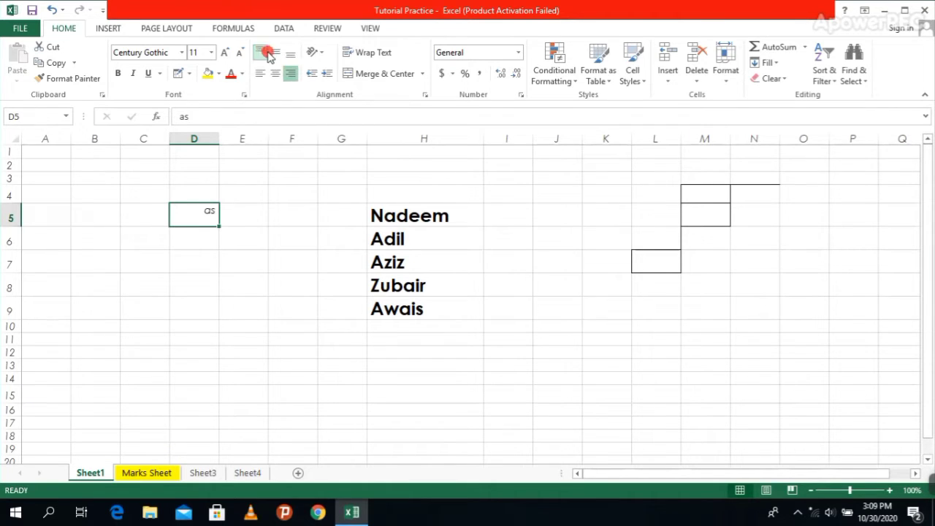
left_click(290, 53)
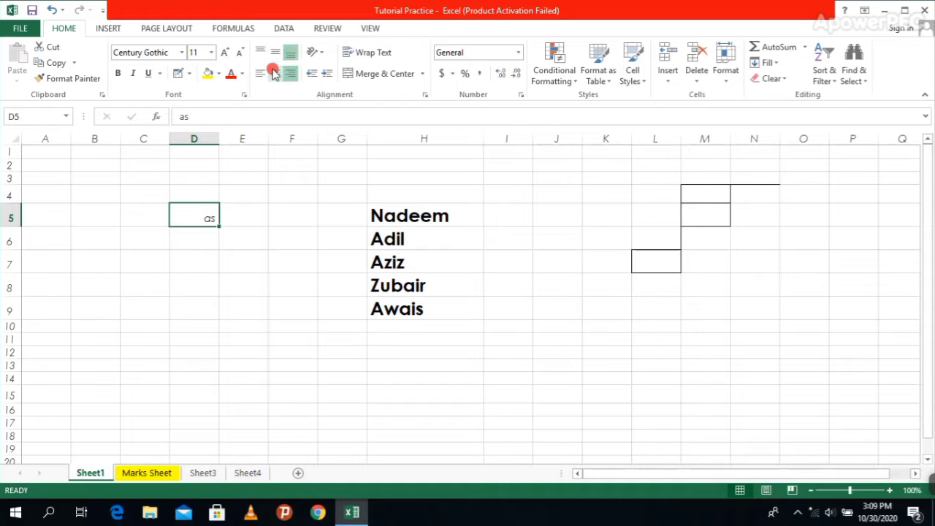
left_click(274, 73)
left_click(260, 73)
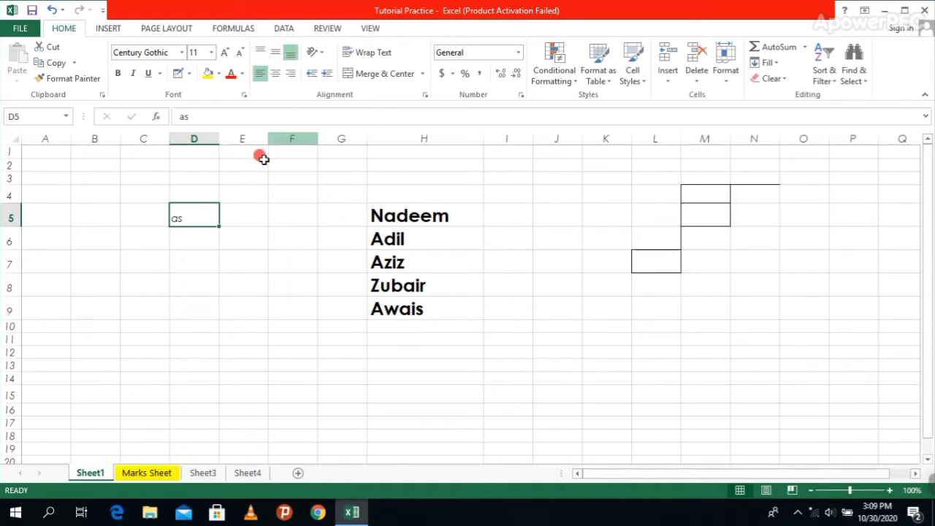
left_click(222, 259)
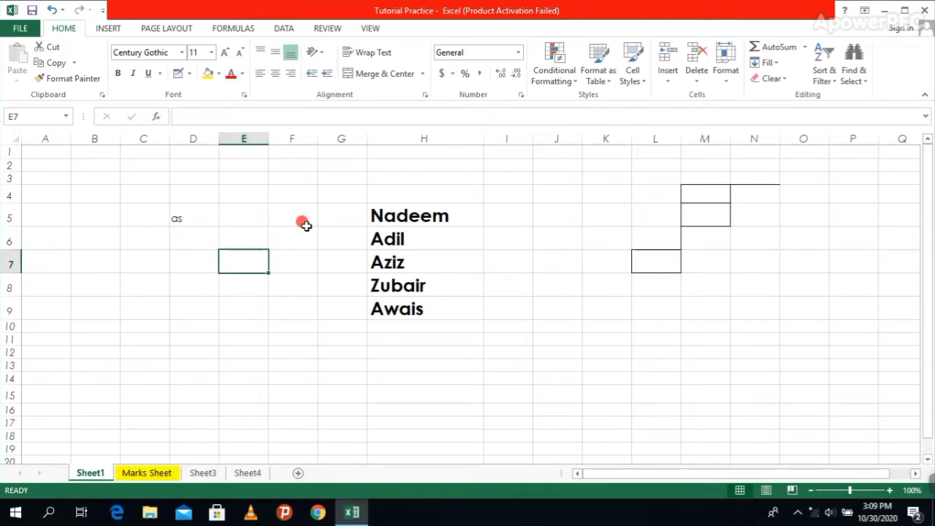
- Angle the first name in H5 counterclockwise and change its orientation to Angle Clockwise
left_click(384, 214)
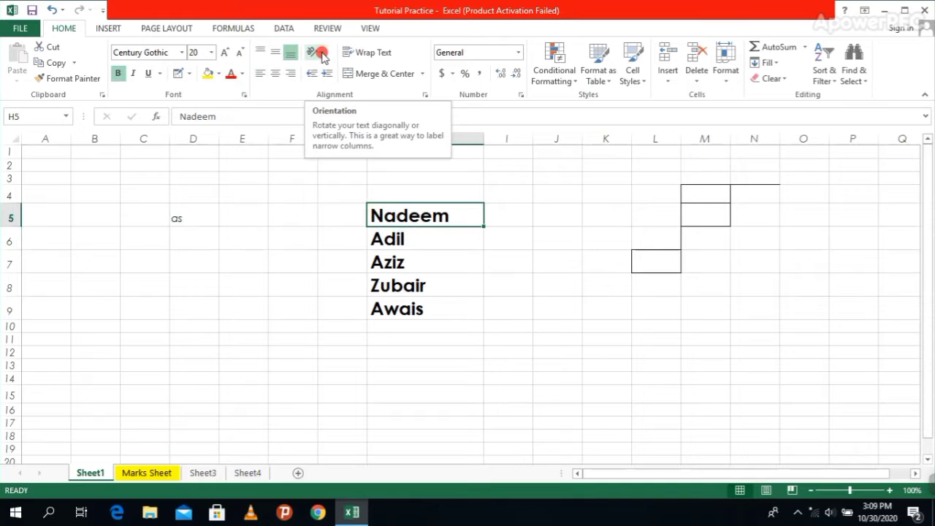
left_click(321, 52)
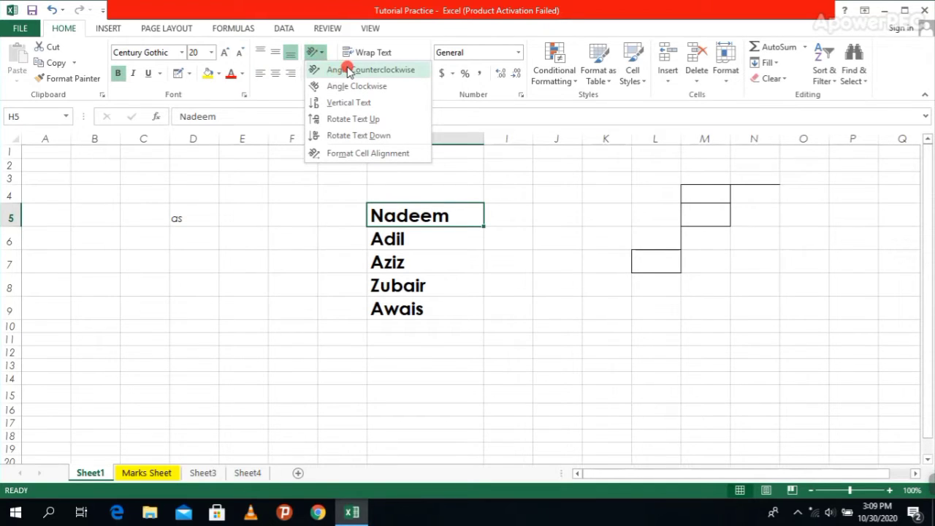
left_click(349, 70)
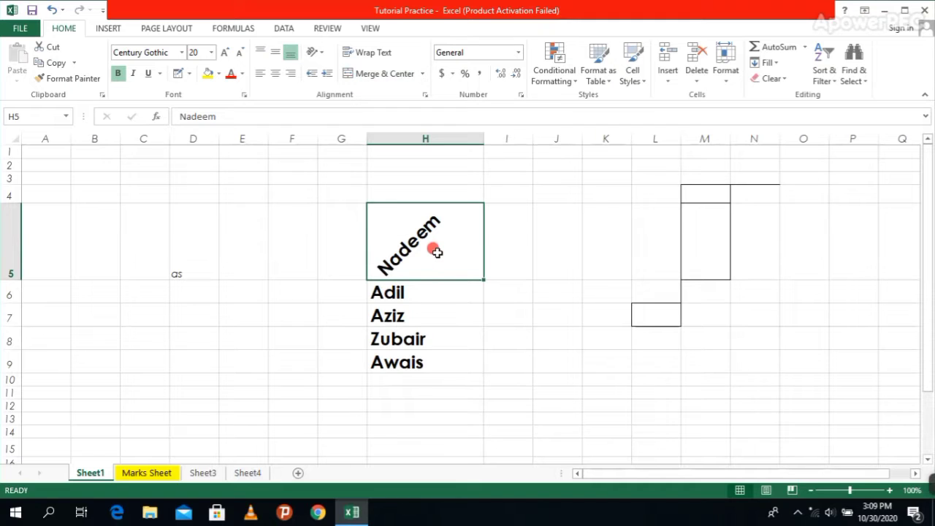
left_click(316, 52)
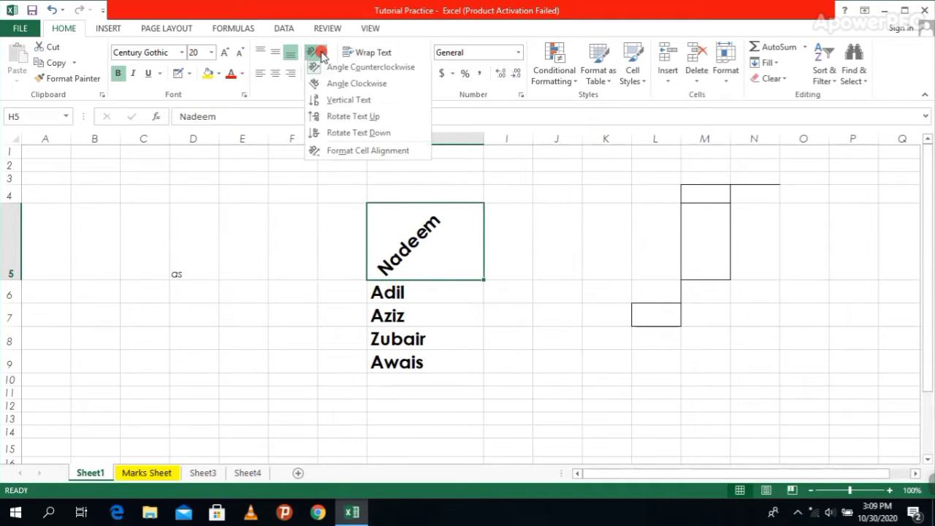
left_click(345, 87)
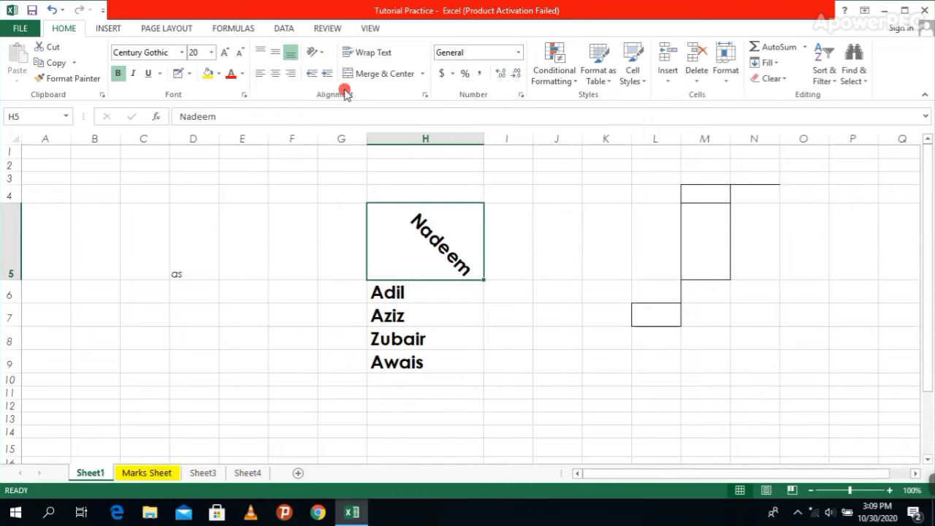
- Try the Vertical Text orientation on the first name in H5 and change it to Rotate Text Up
left_click(323, 52)
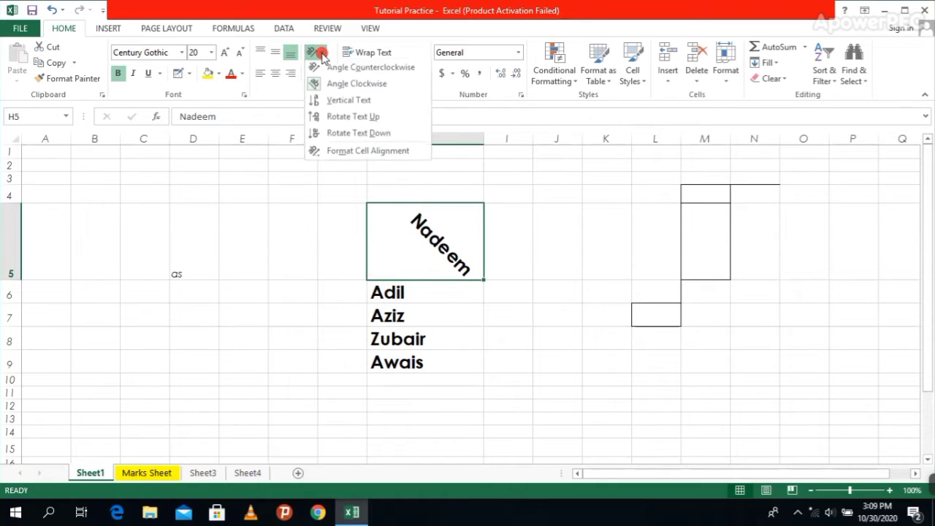
left_click(342, 103)
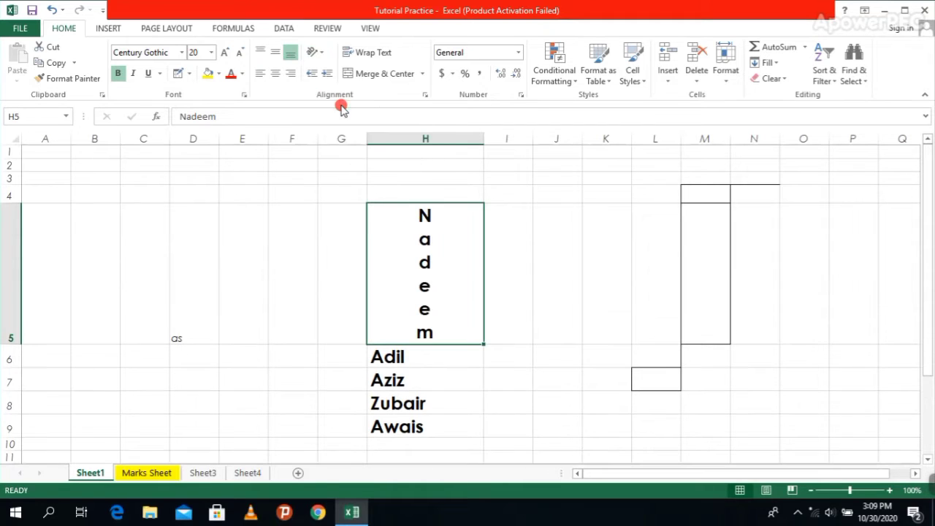
left_click(320, 53)
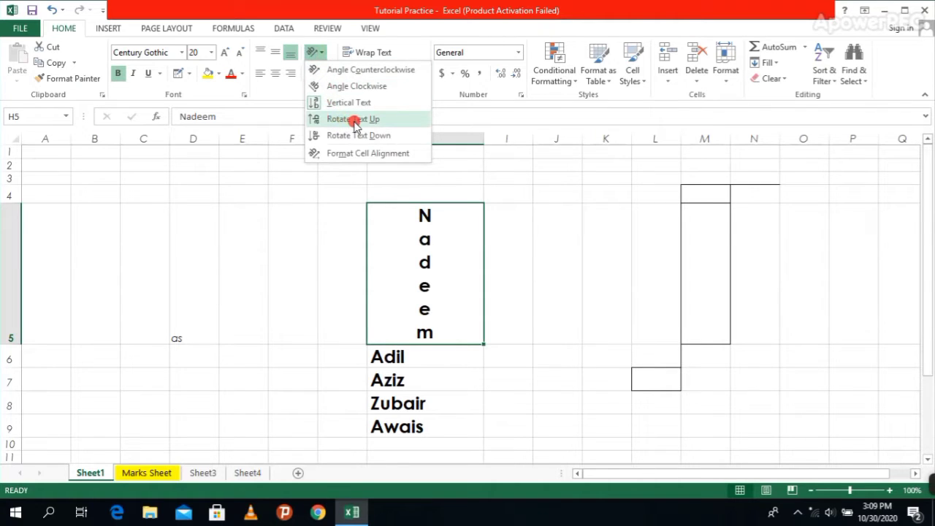
left_click(355, 122)
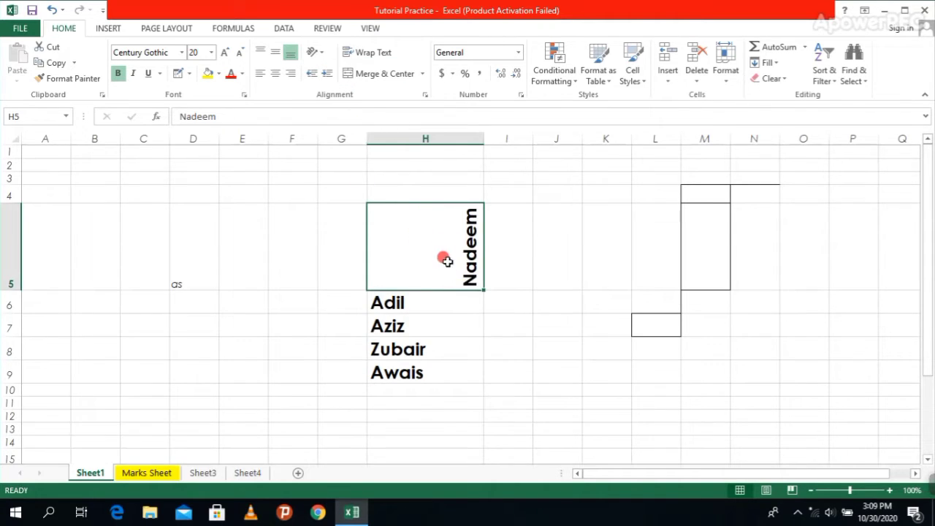
- Change the orientation of the first name in H5 to Rotate Text Down
left_click(319, 54)
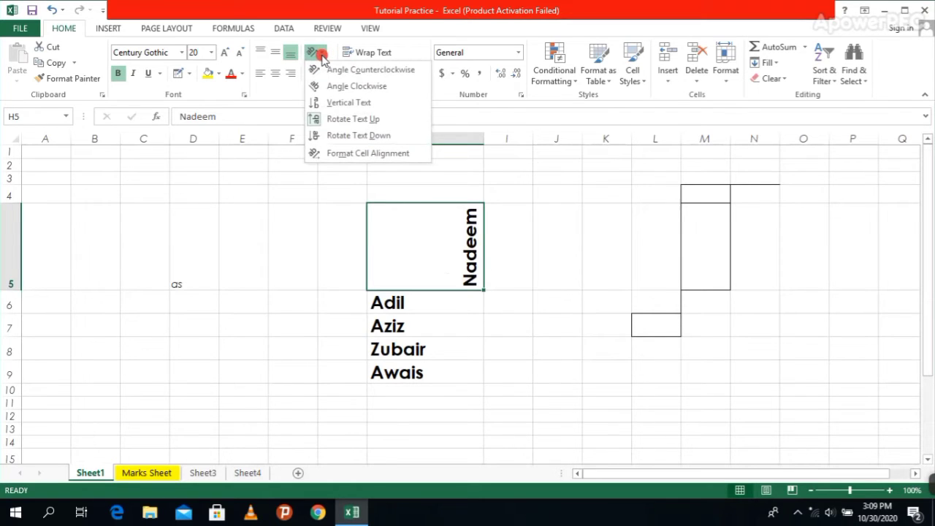
left_click(357, 136)
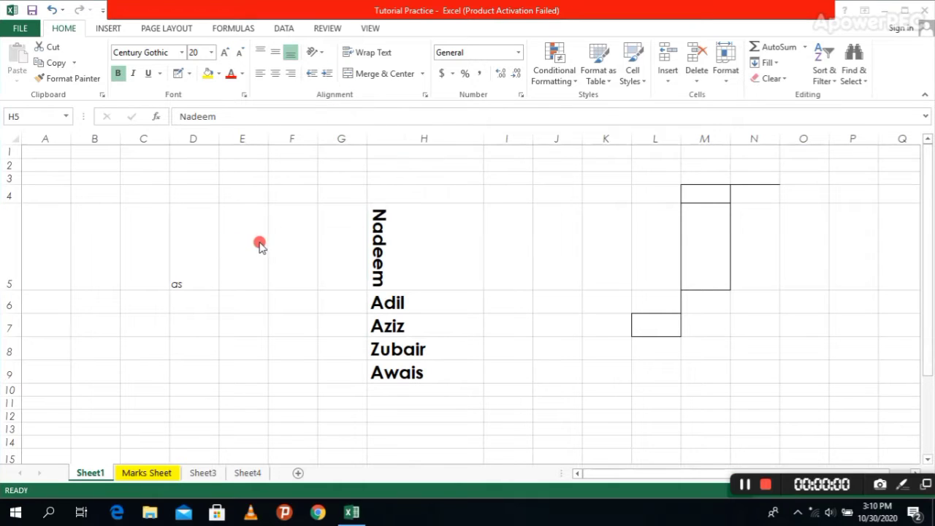
left_click(324, 56)
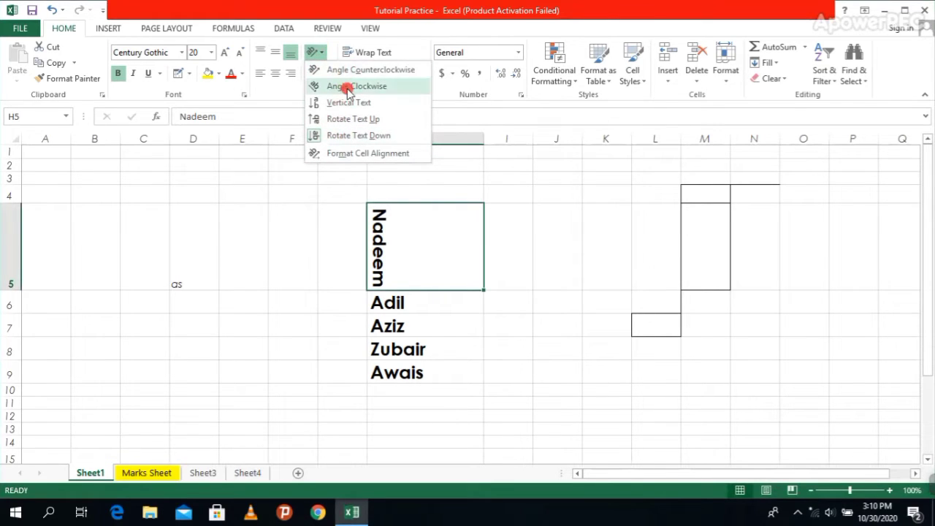
left_click(328, 224)
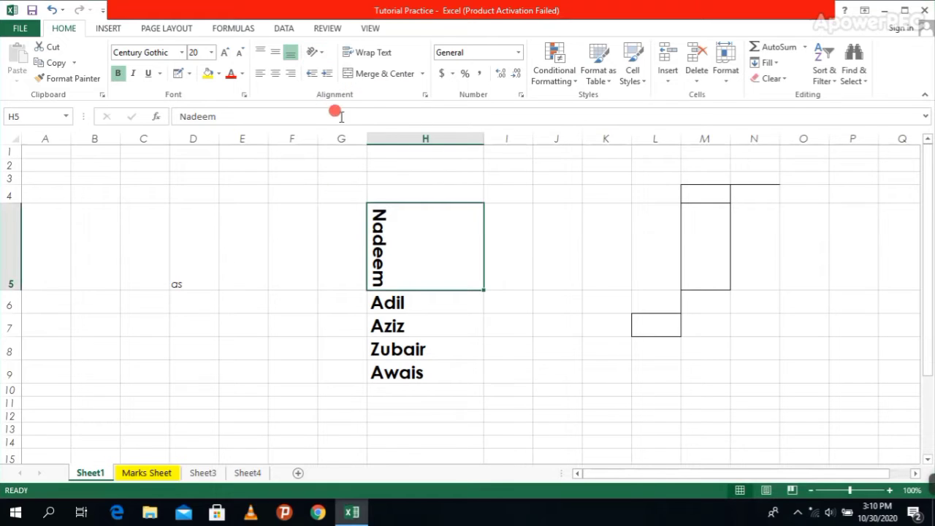
- Increase the indent of the name in H5 by one level and of the name in H6 by nine levels
left_click(325, 74)
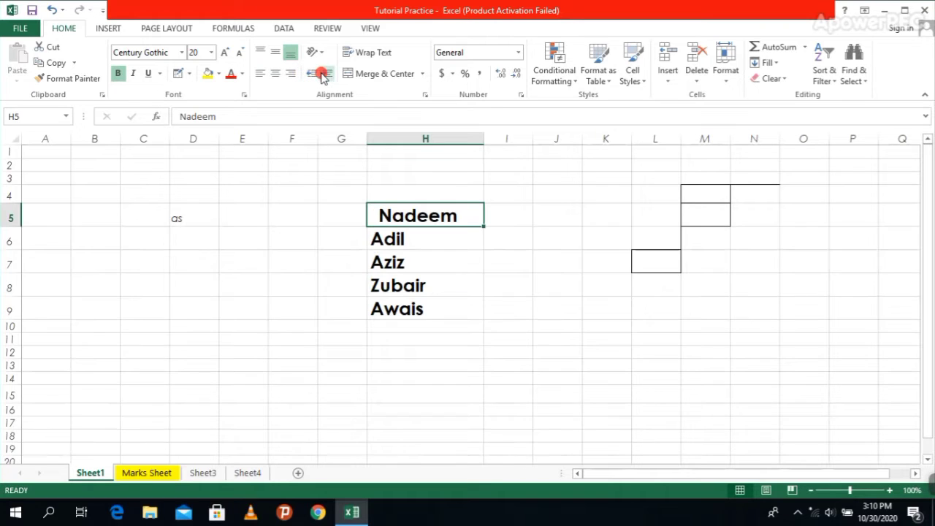
left_click(413, 241)
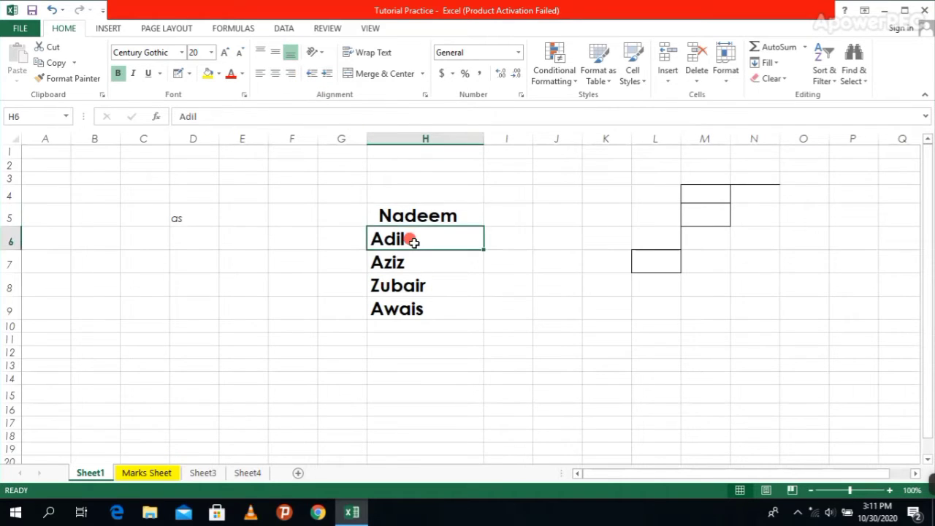
left_click(327, 75)
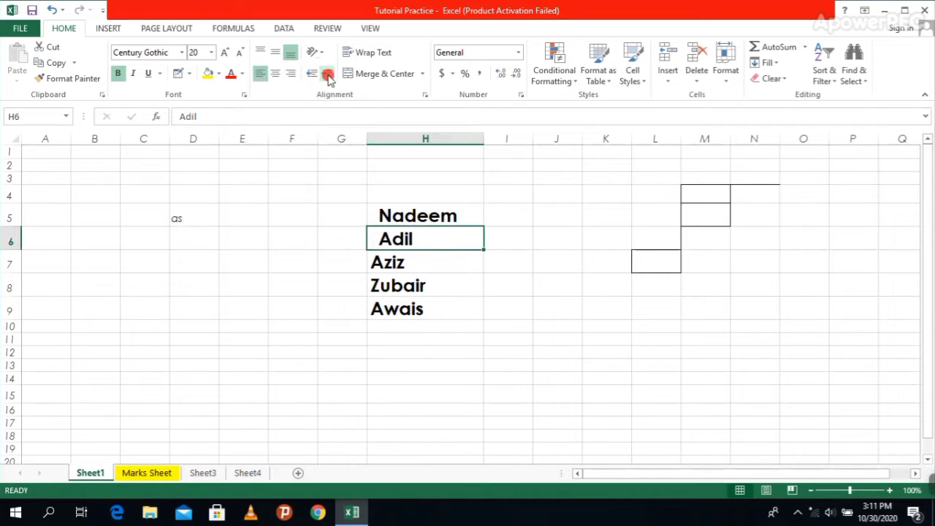
left_click(327, 74)
left_click(327, 74)
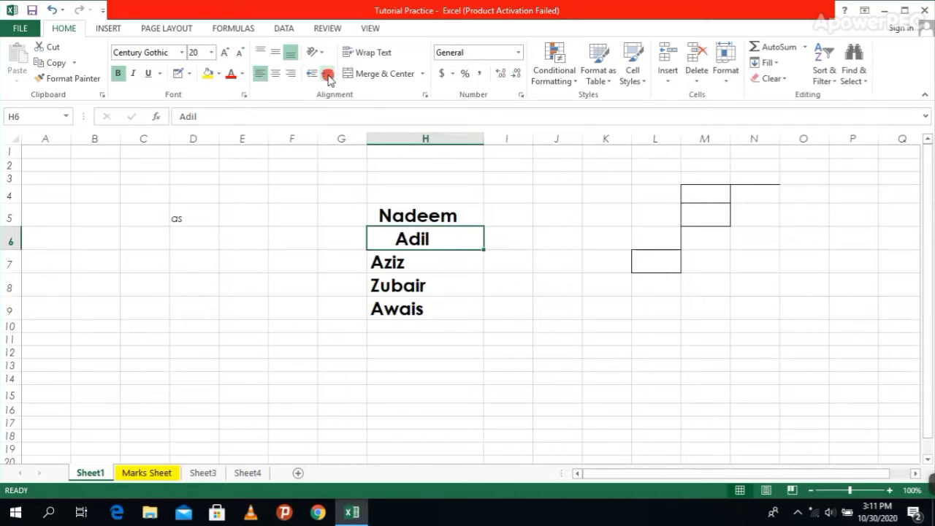
left_click(328, 75)
left_click(328, 75)
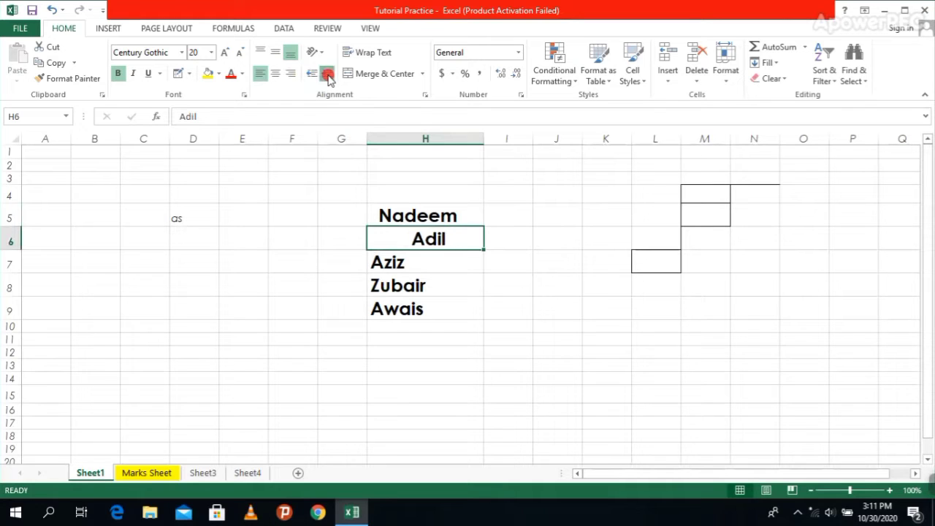
left_click(328, 75)
left_click(327, 75)
left_click(327, 76)
left_click(328, 75)
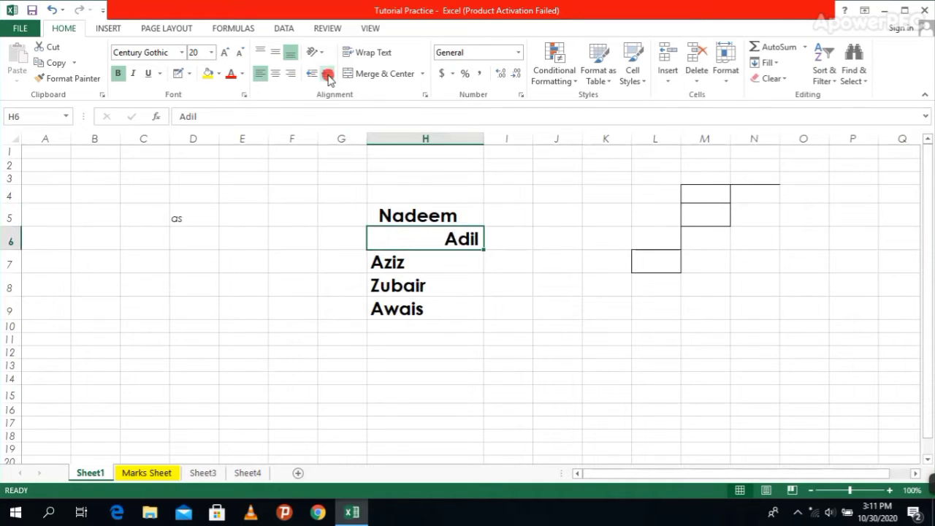
- Decrease the indent of the name in H6 back to the cell edge, and increase it again by one level
left_click(313, 75)
left_click(313, 76)
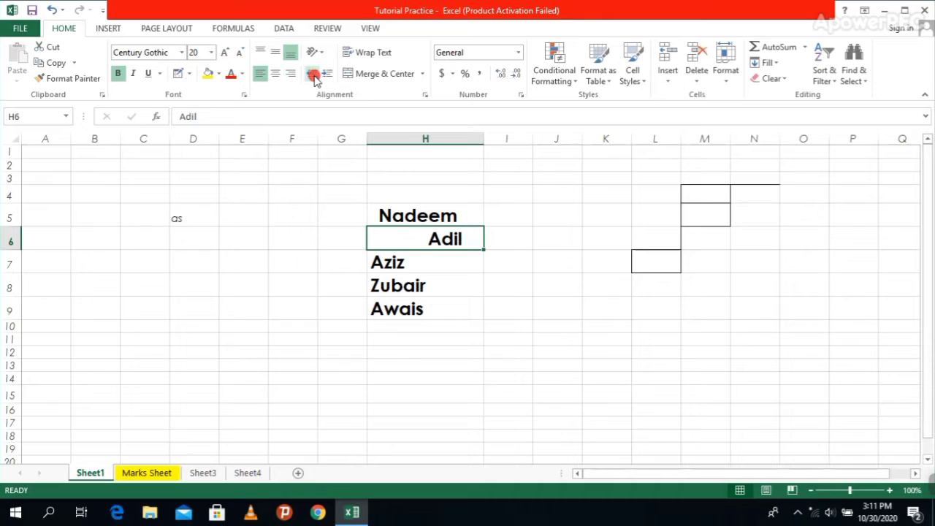
left_click(313, 76)
left_click(312, 75)
left_click(313, 76)
left_click(313, 75)
left_click(313, 76)
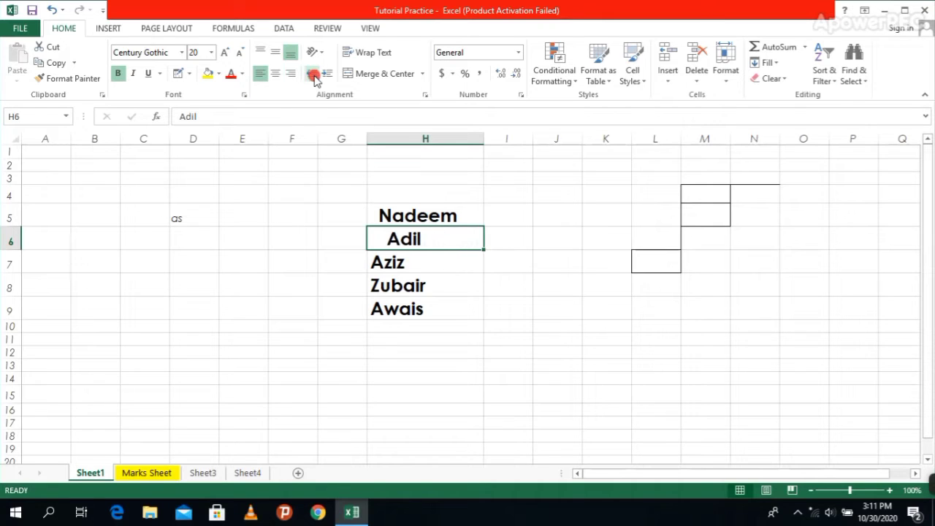
left_click(312, 75)
left_click(313, 75)
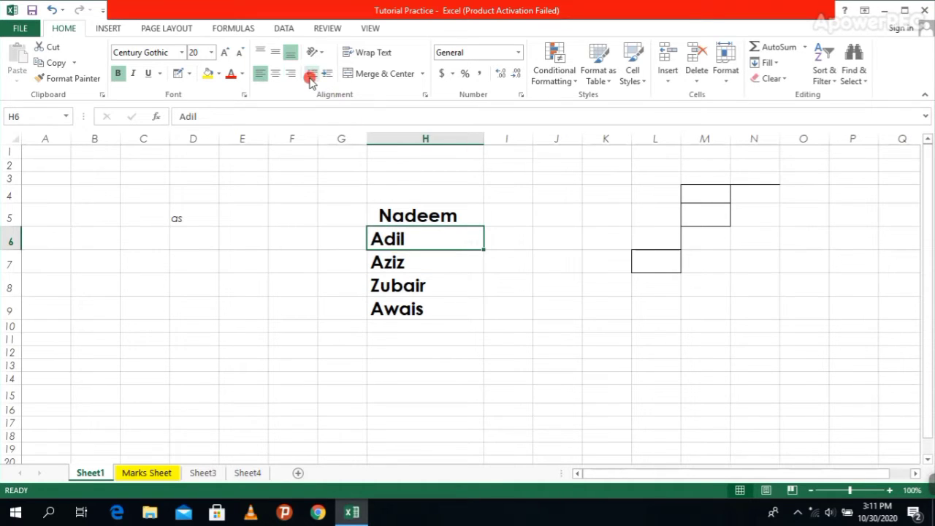
left_click(339, 74)
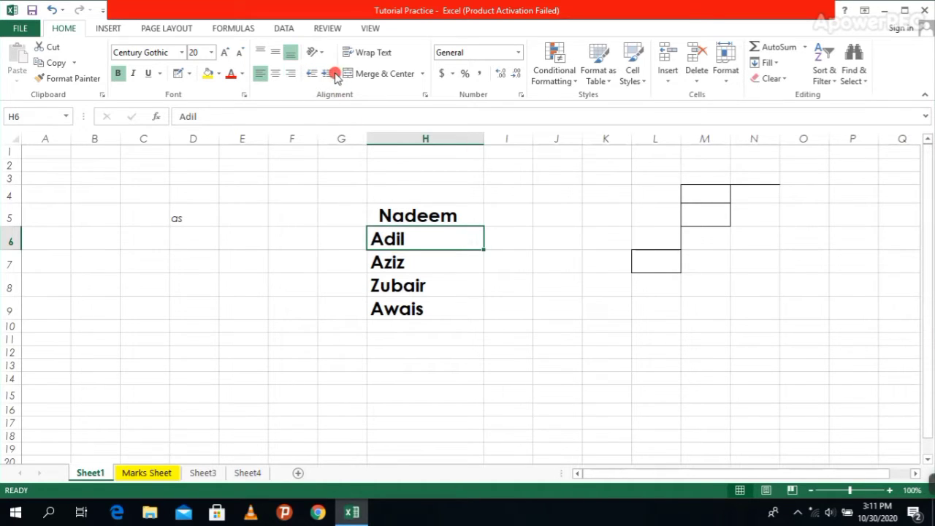
left_click(328, 74)
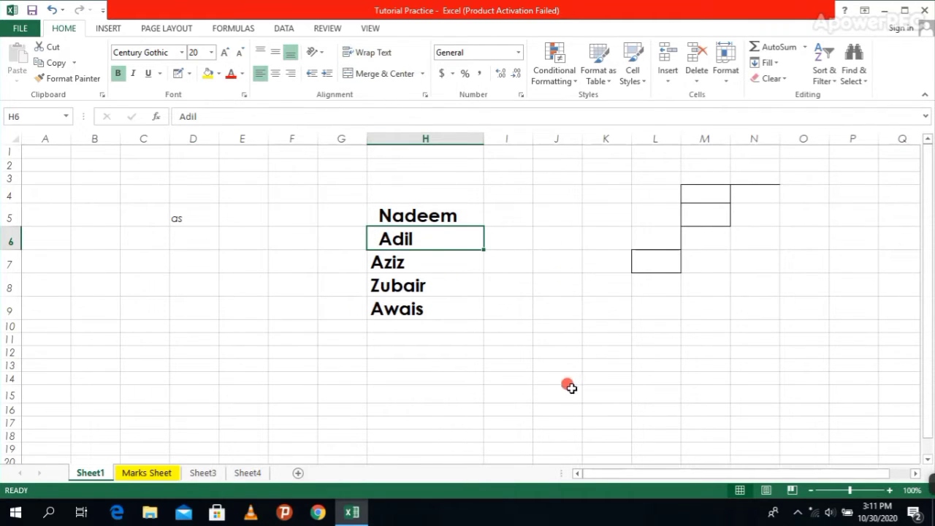
- Enter "My Computer System" in cell J12 and "jghc" in the neighbouring cell K12
left_click(560, 350)
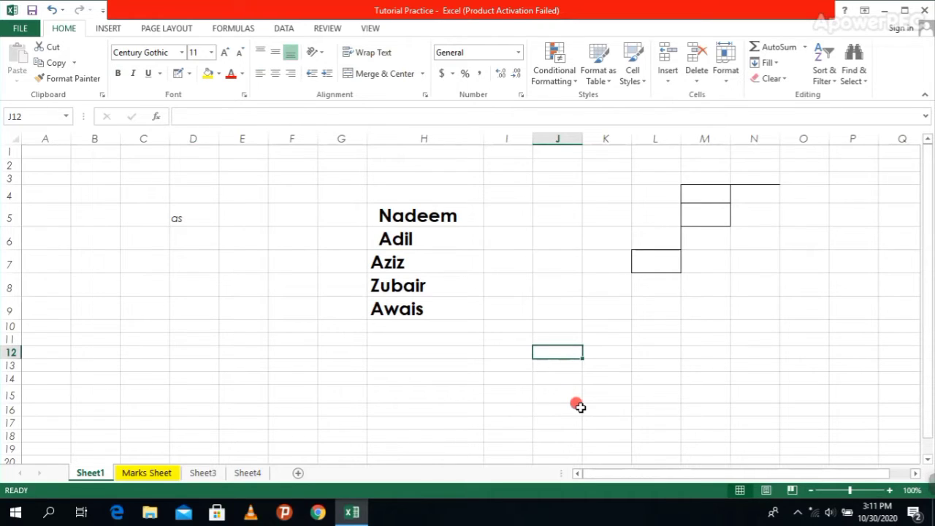
type("My Computer System")
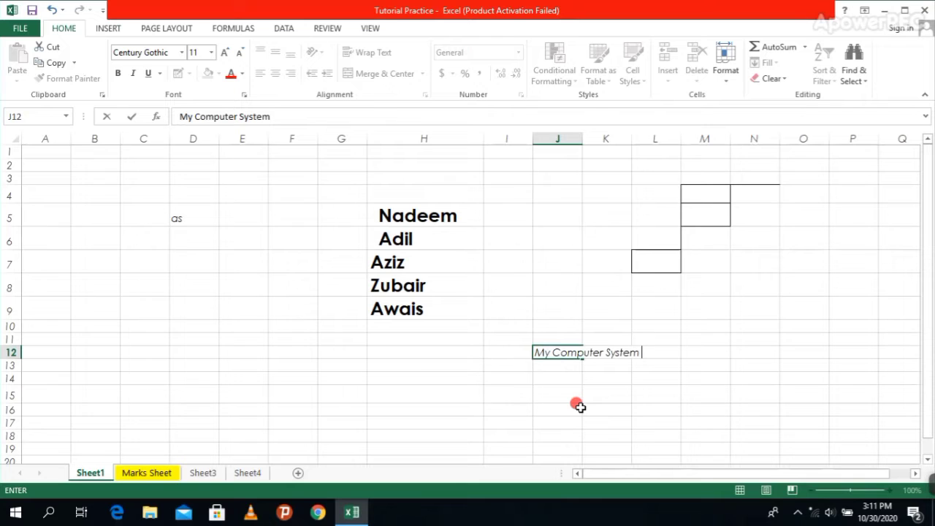
left_click(705, 364)
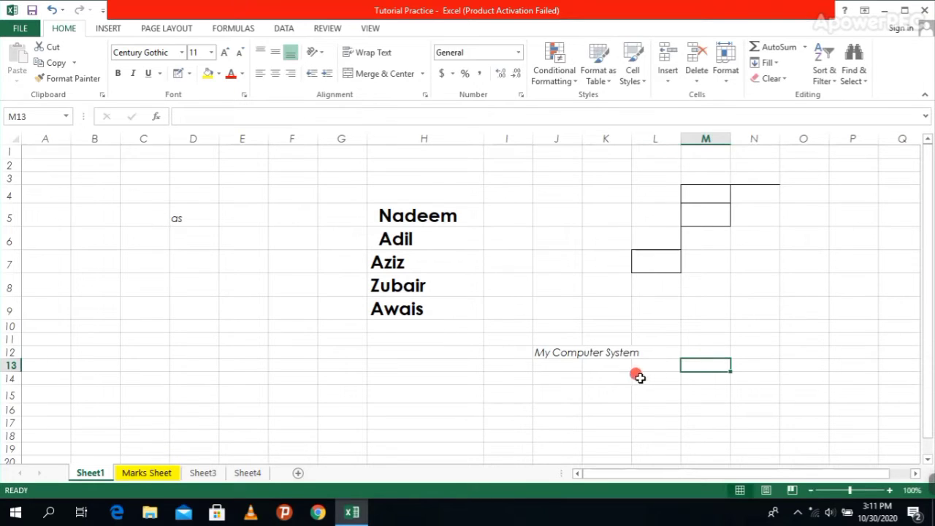
left_click(604, 352)
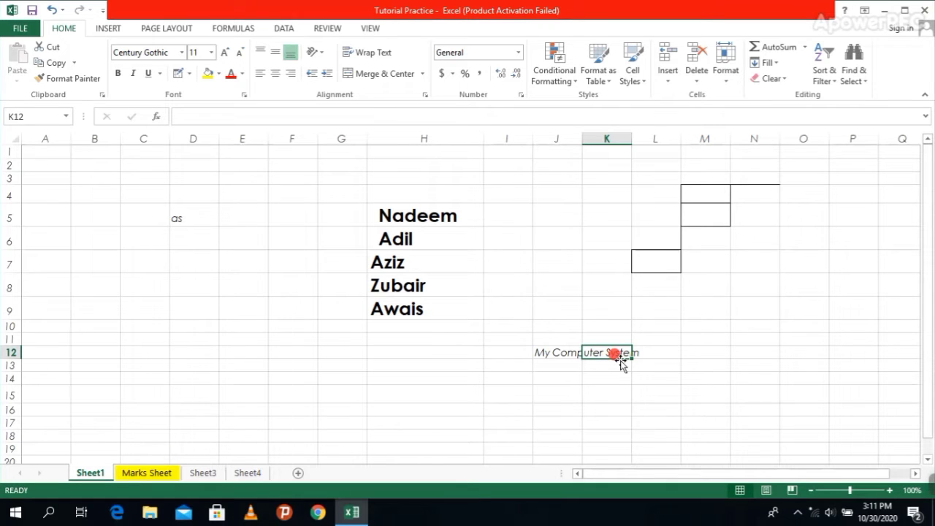
type("jghc")
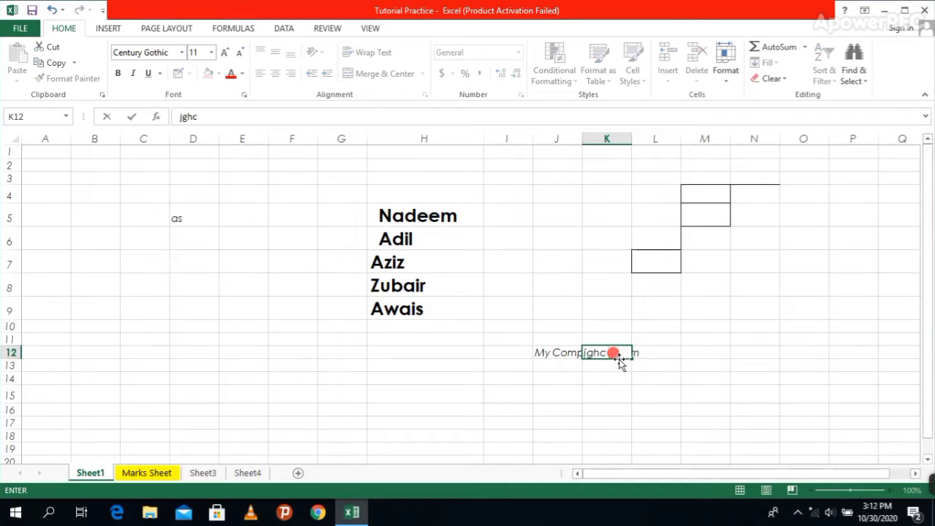
- Wrap the text in J12 and widen column J slightly so the word "Computer" fits on one line
left_click(561, 353)
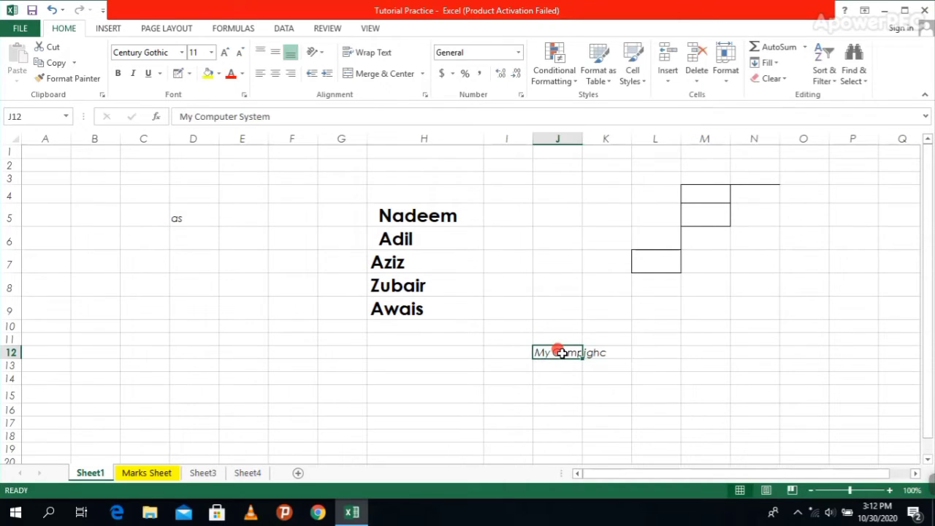
left_click(565, 354)
left_click(378, 53)
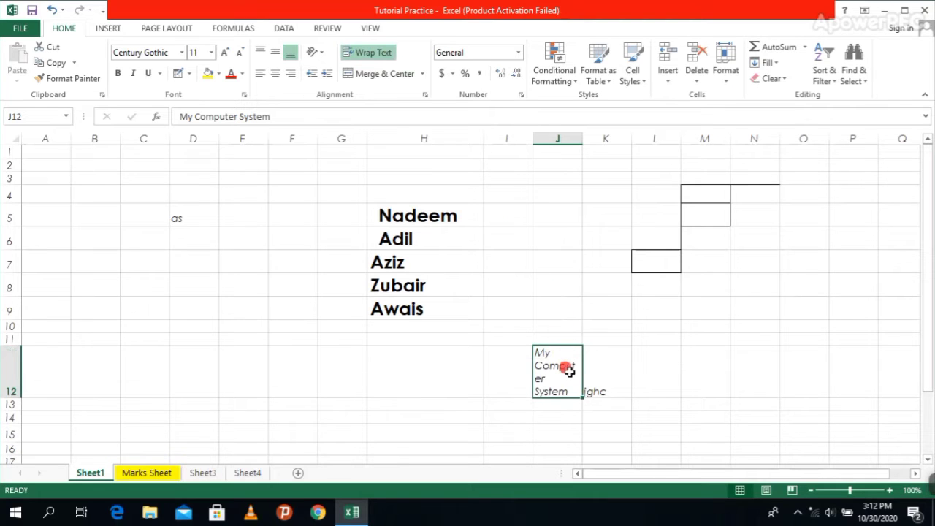
left_click_drag(584, 373, 599, 370)
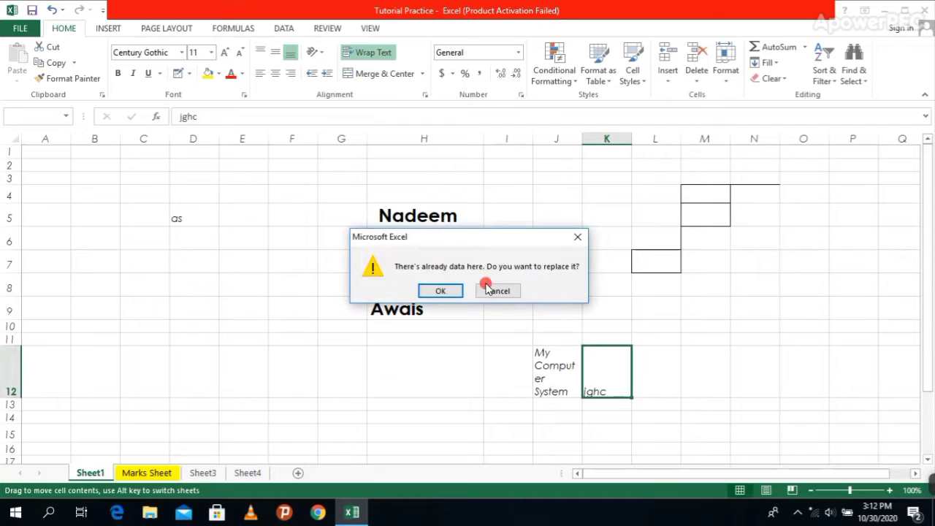
left_click(577, 237)
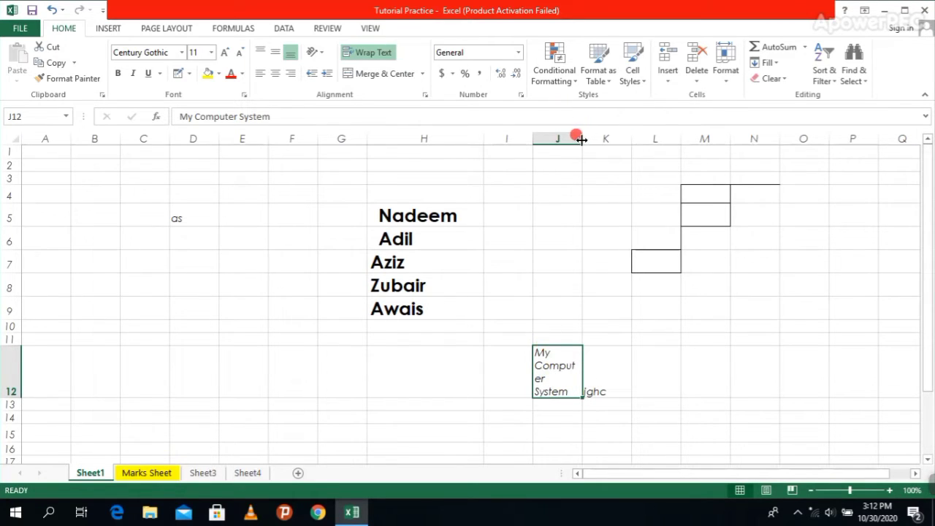
left_click_drag(583, 139, 590, 139)
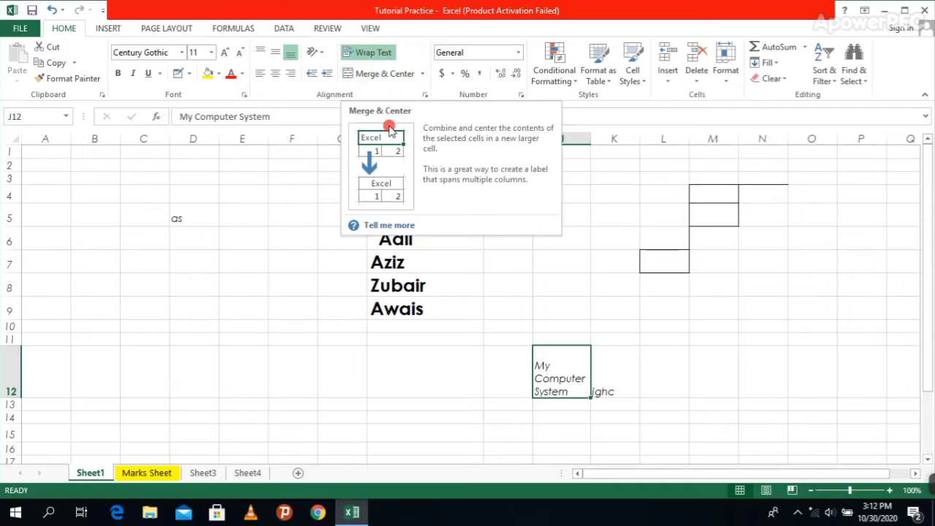
- Merge and center the empty cells C7 to E11, and check the merged cell by selecting it
left_click(283, 294)
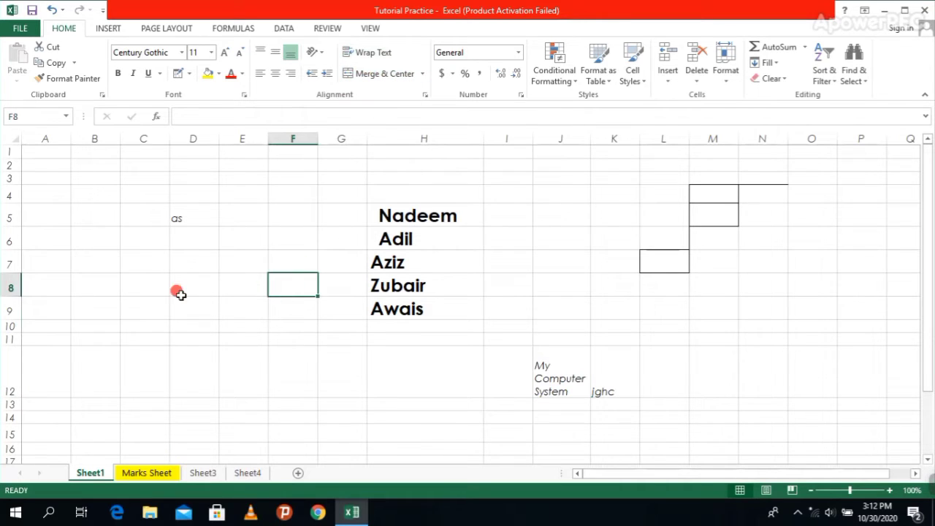
left_click(124, 259)
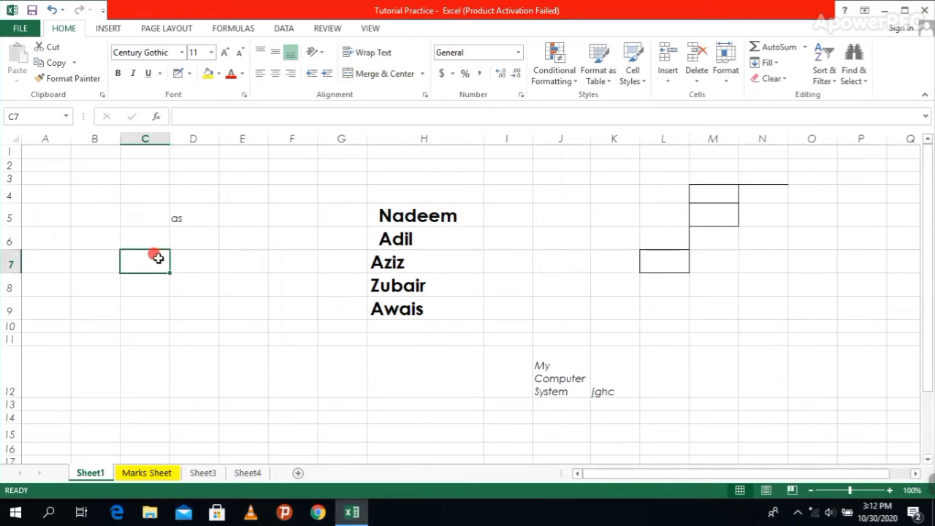
left_click_drag(159, 257, 232, 336)
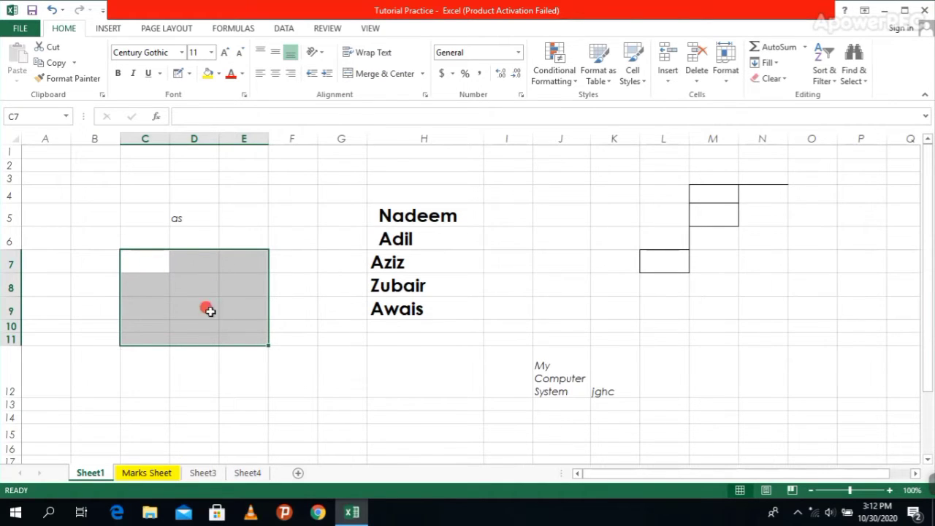
left_click(381, 75)
left_click(203, 422)
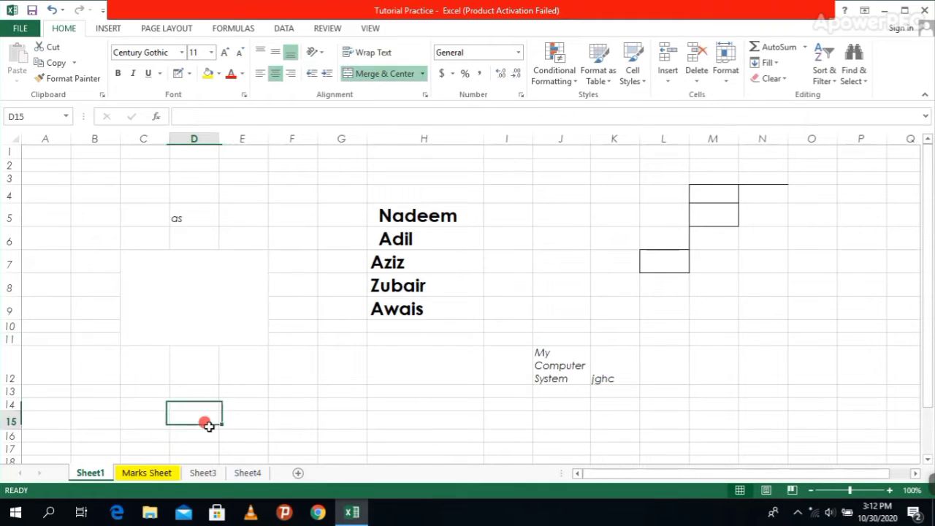
left_click(191, 300)
left_click(289, 393)
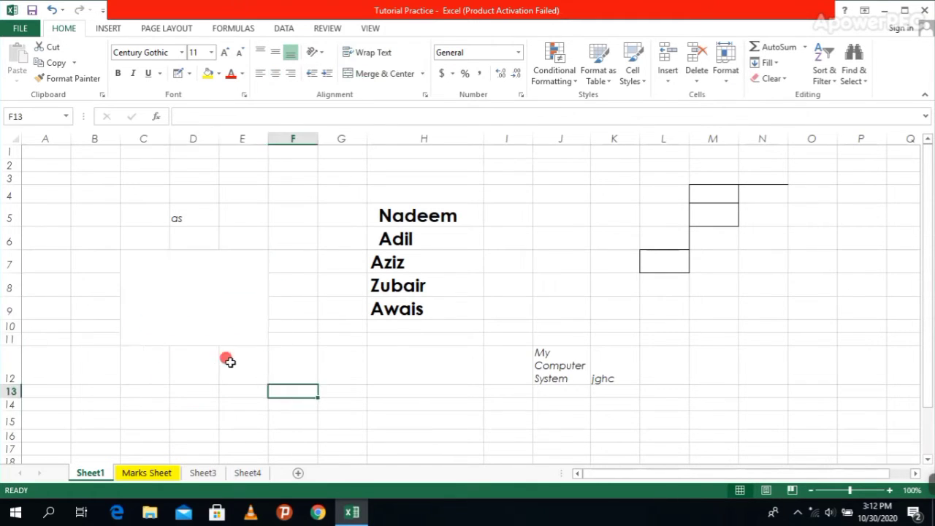
left_click(196, 294)
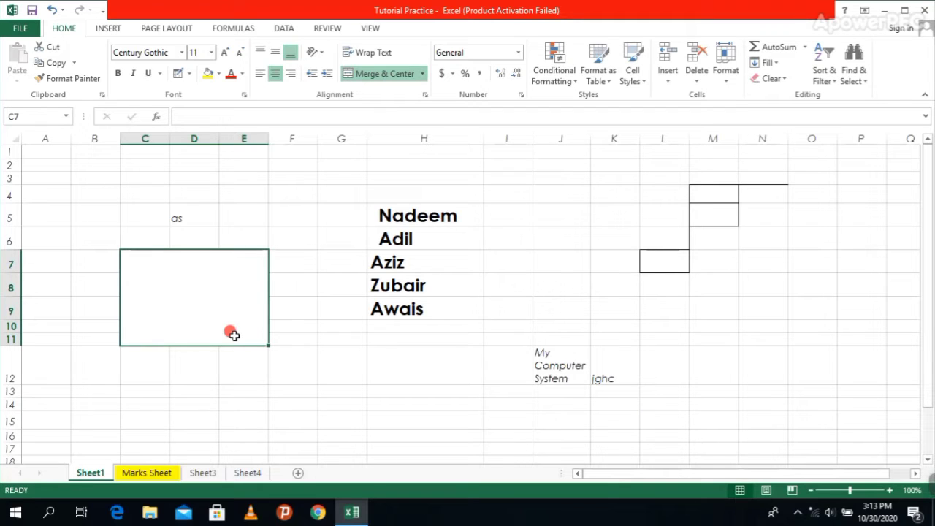
left_click(342, 307)
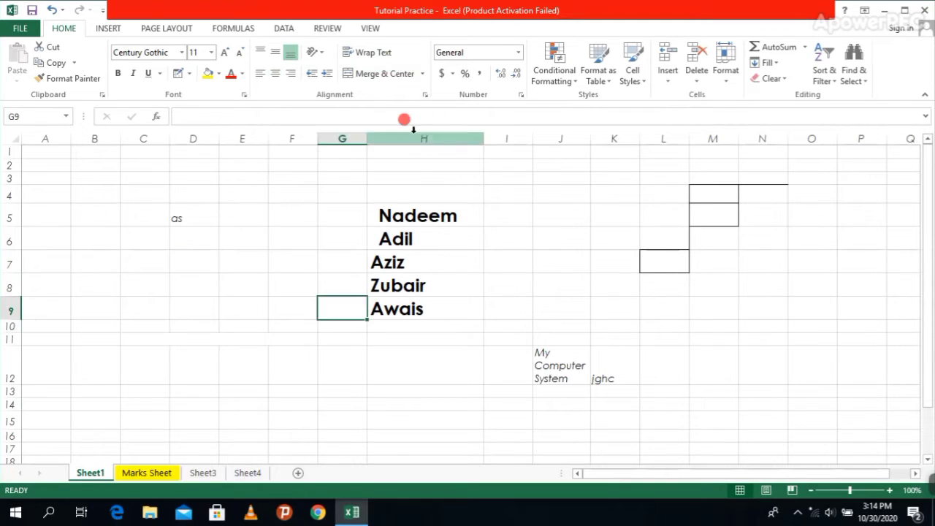
- Merge the empty cells C7 to F11 across, row by row, and check the merged row 7 by selecting it
left_click(418, 76)
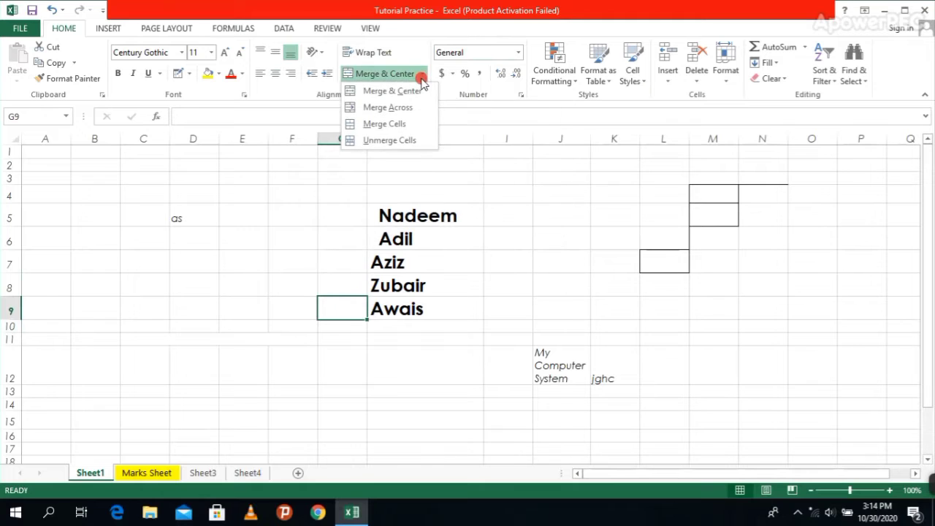
left_click(147, 265)
left_click_drag(141, 257, 242, 336)
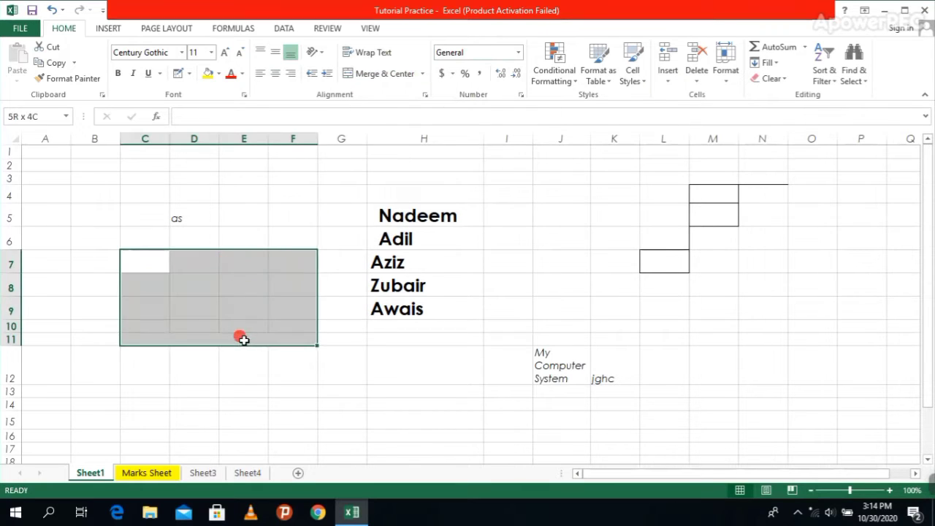
left_click(422, 74)
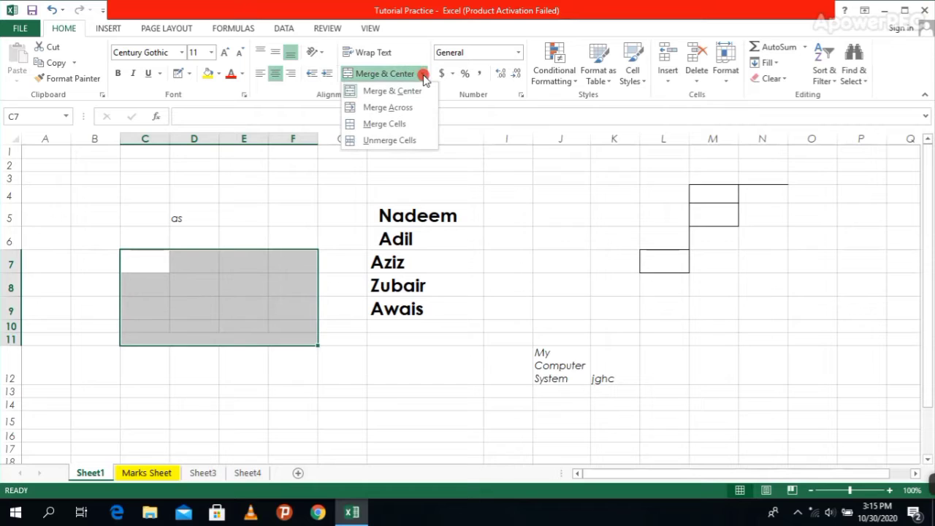
left_click(381, 111)
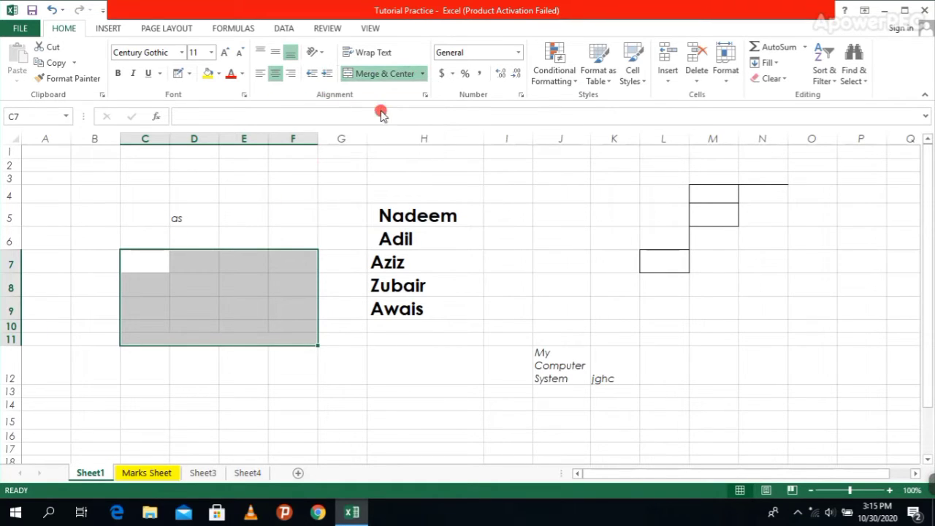
left_click(223, 230)
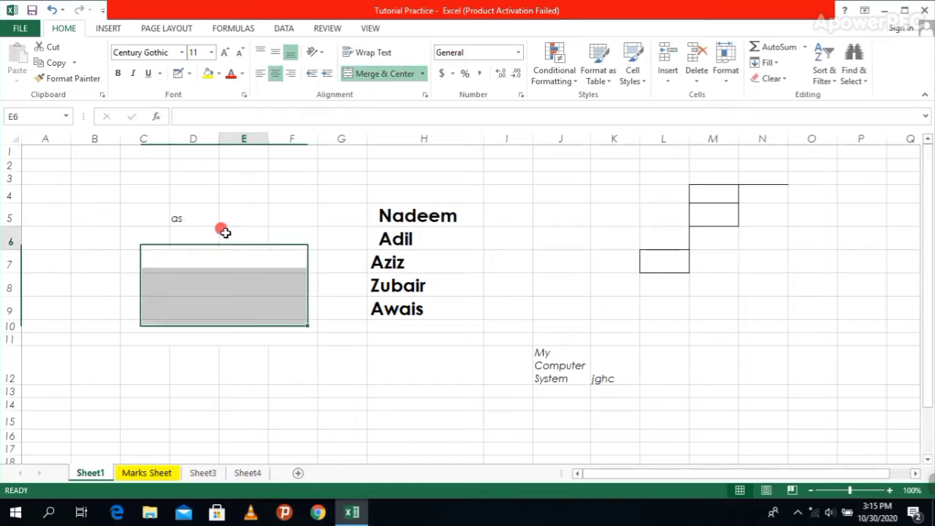
double_click(163, 268)
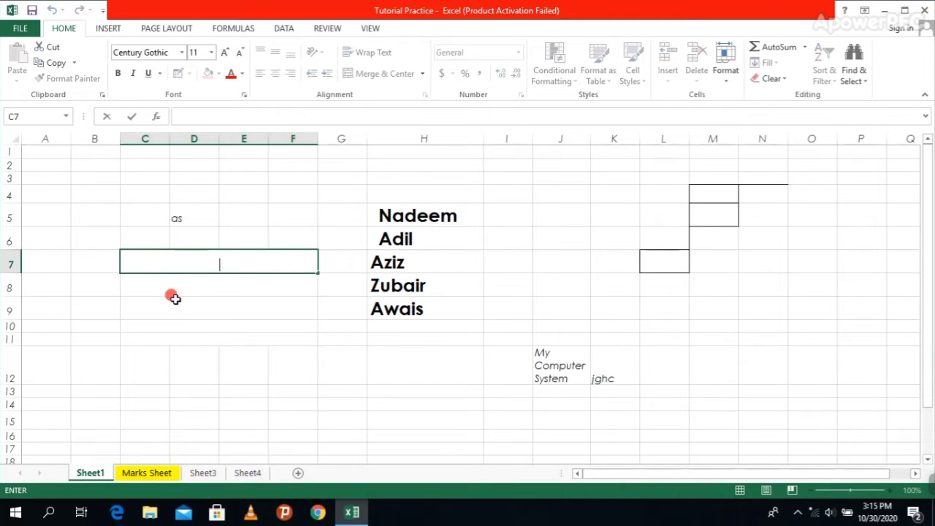
left_click(146, 257)
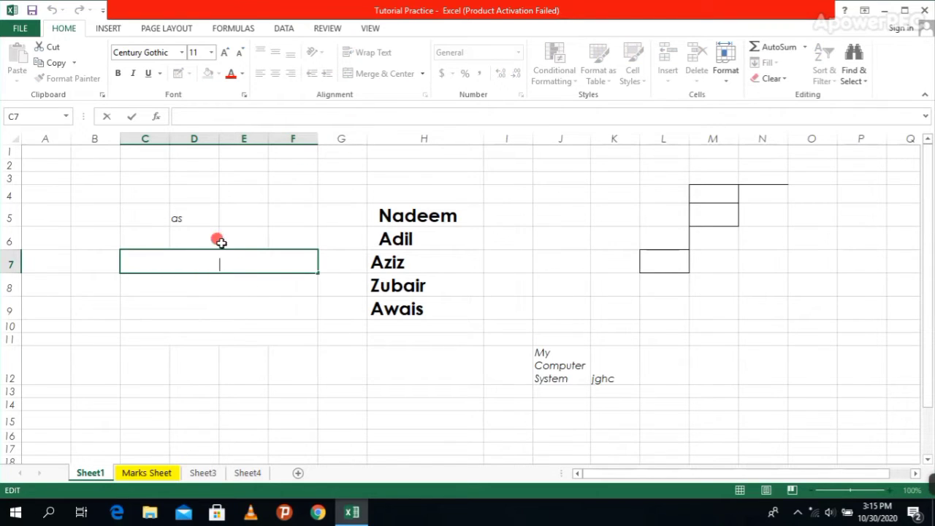
left_click(209, 310)
left_click(232, 194)
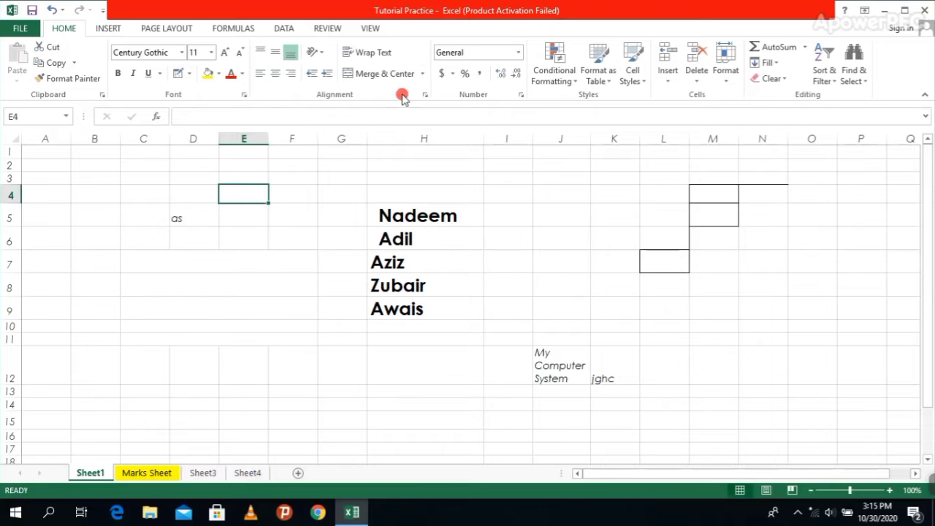
- Unmerge the row-wise merged cells in C7 to F10
left_click(422, 73)
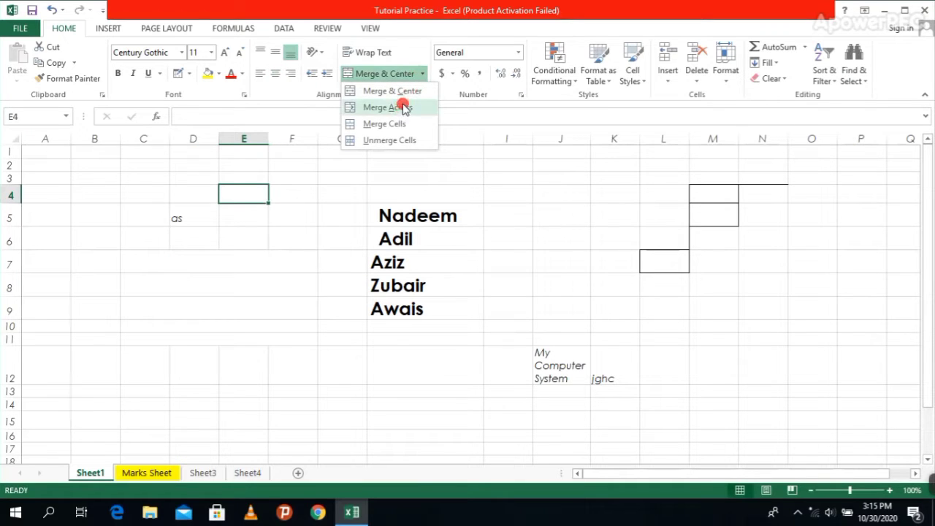
left_click(142, 261)
left_click(142, 261)
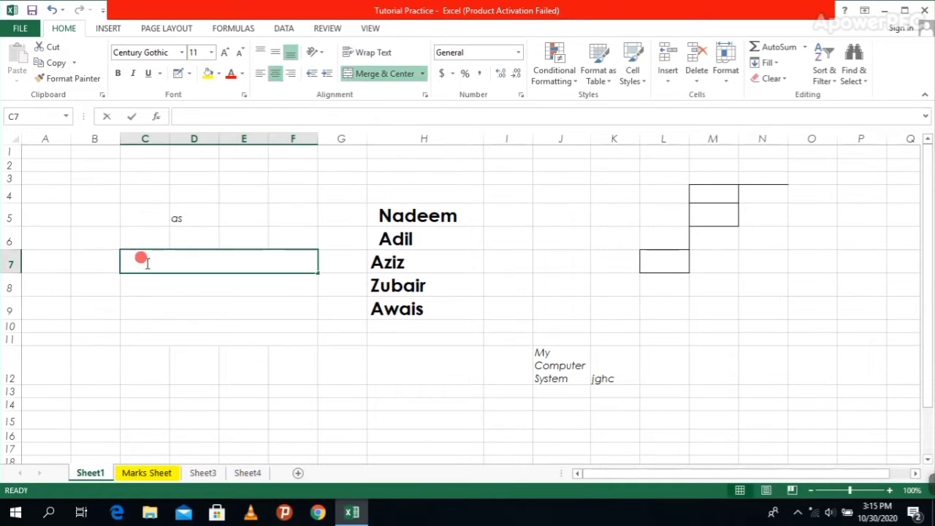
left_click(147, 307)
left_click(140, 260)
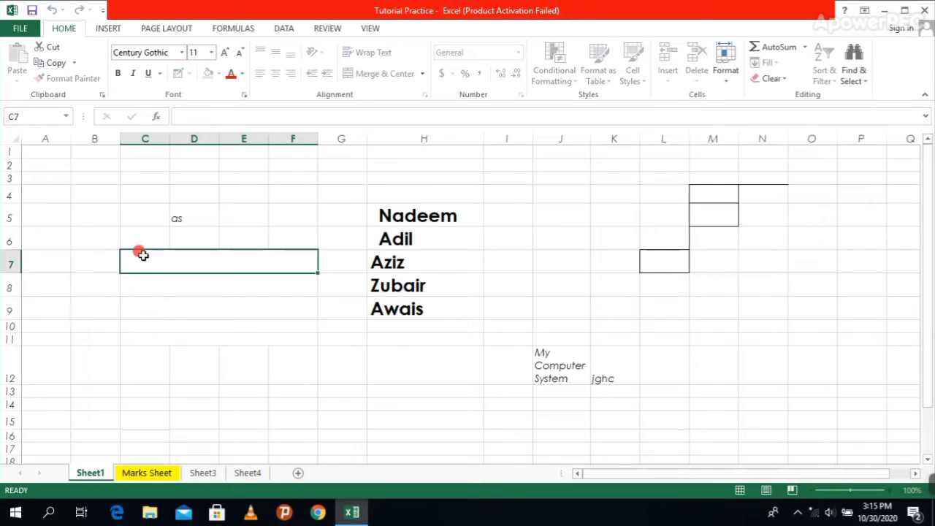
left_click_drag(141, 254, 155, 323)
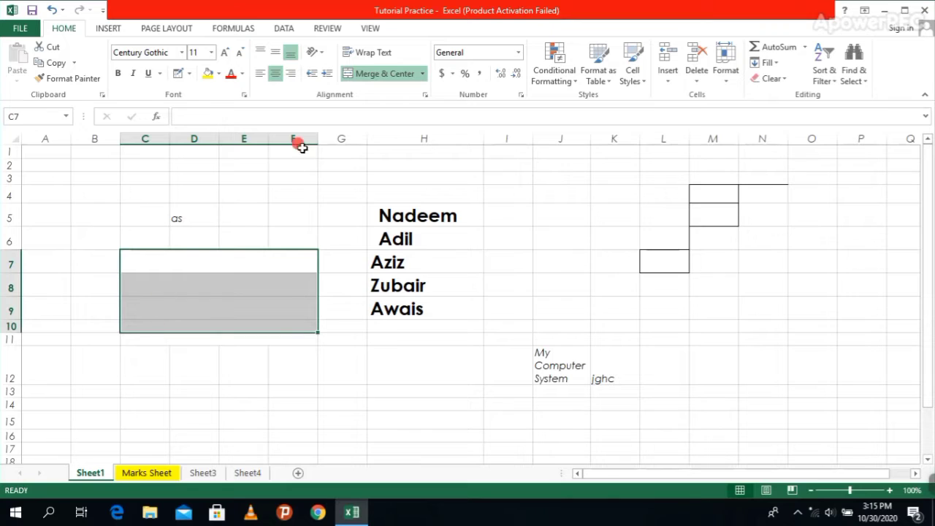
left_click(422, 74)
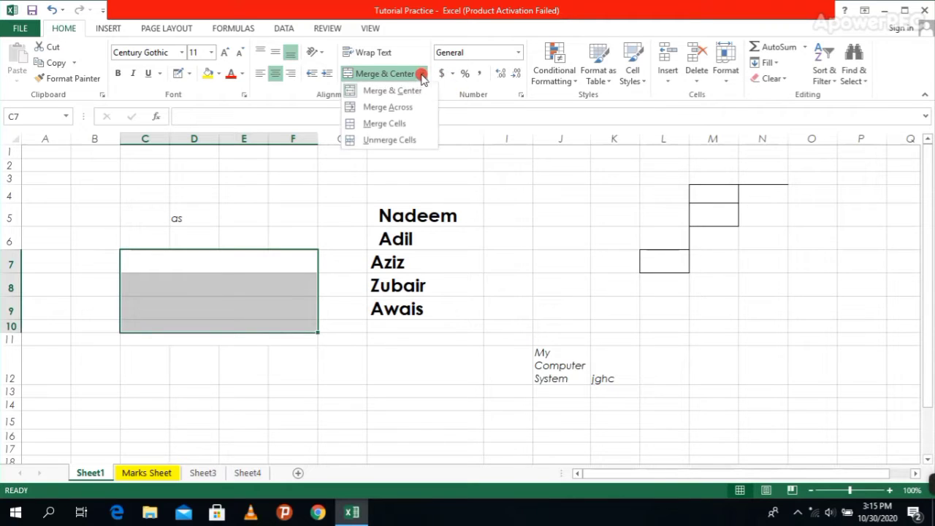
left_click(418, 139)
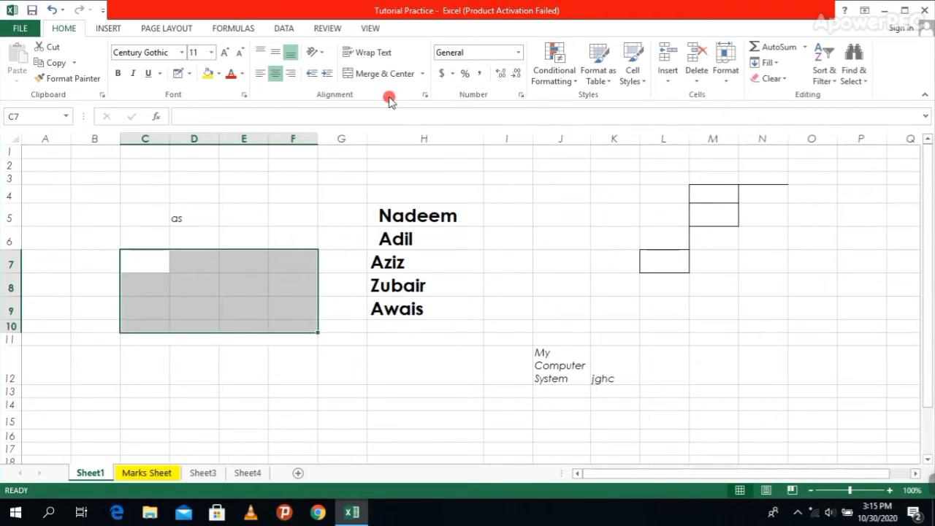
- Merge C7 to F10 into a single block with Merge Cells, and check it by selecting it
left_click(422, 74)
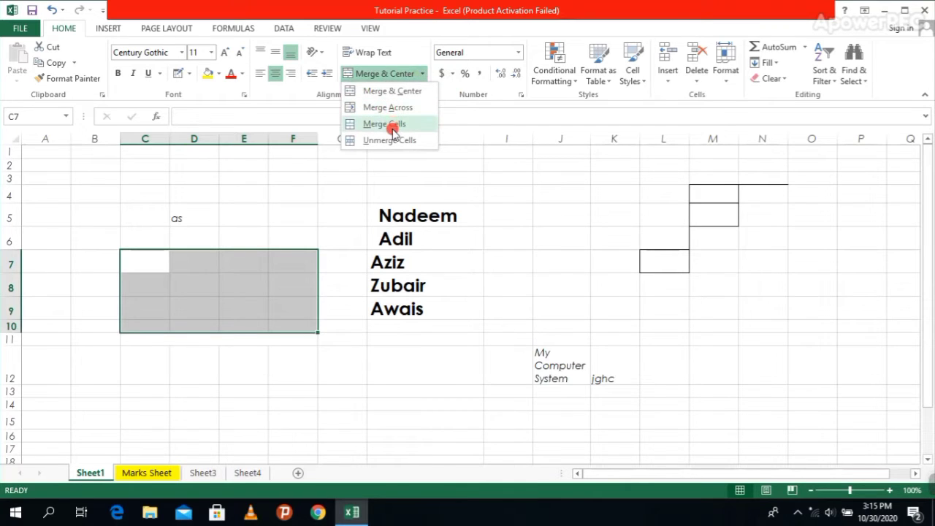
left_click(392, 124)
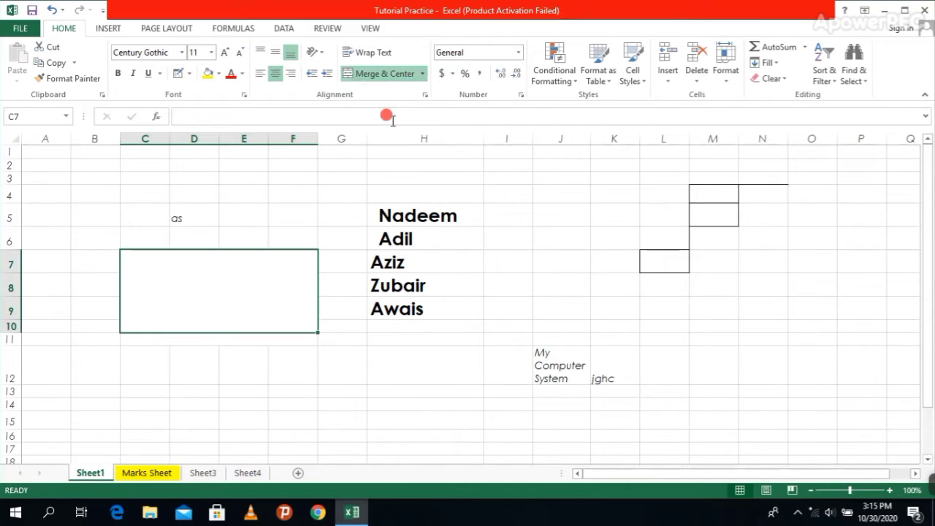
left_click(309, 212)
left_click(173, 269)
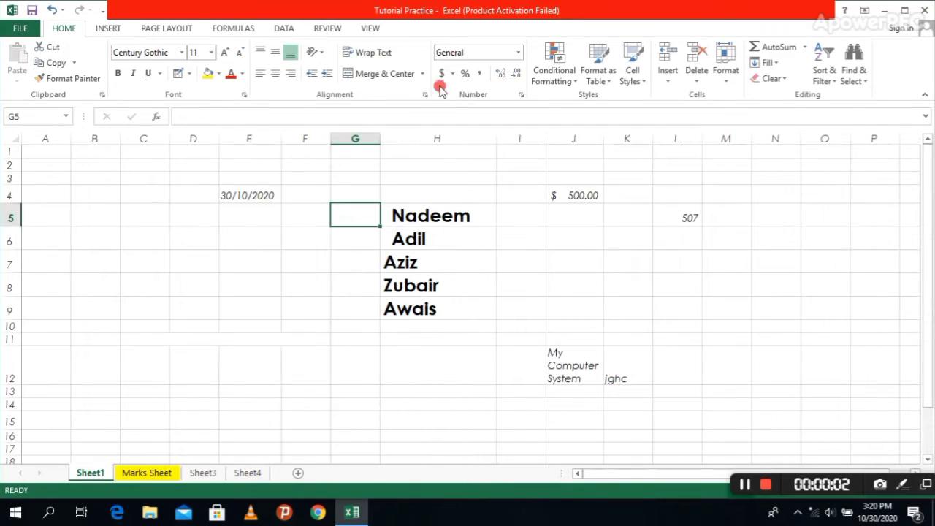
left_click(476, 238)
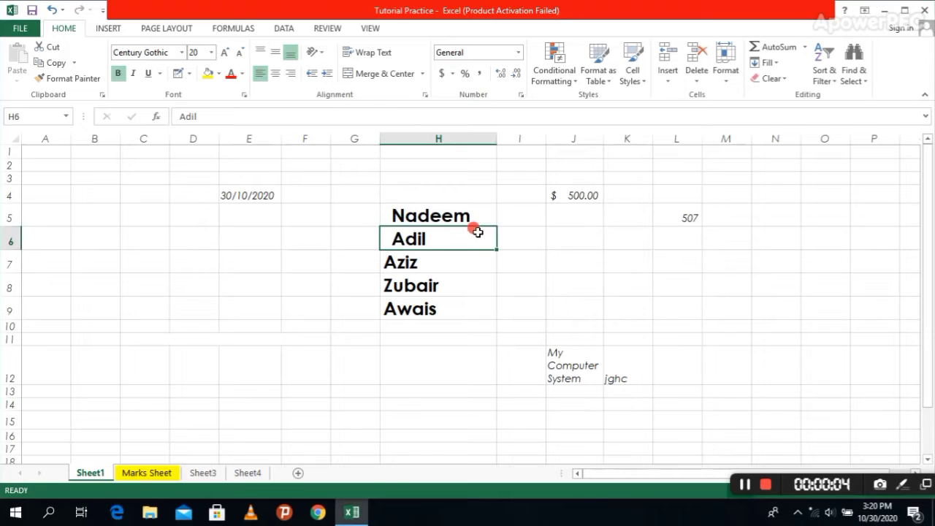
left_click(518, 53)
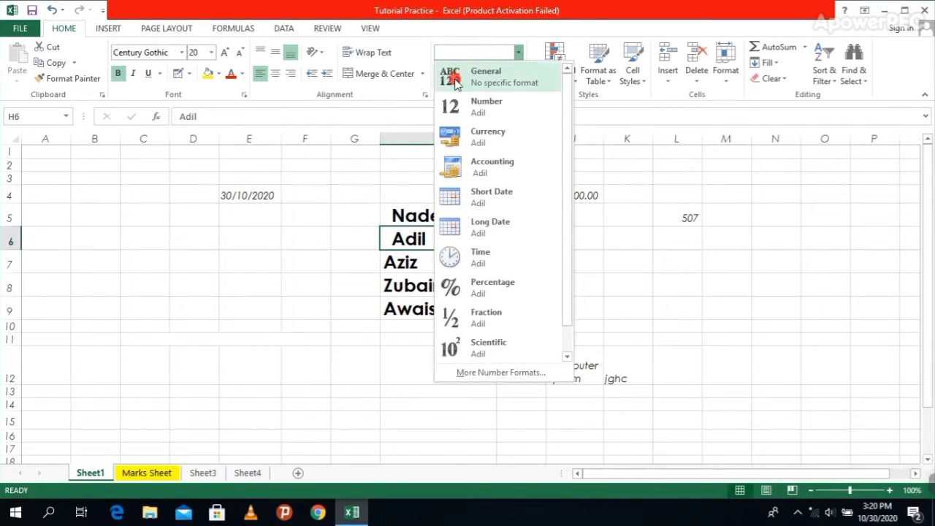
left_click(622, 196)
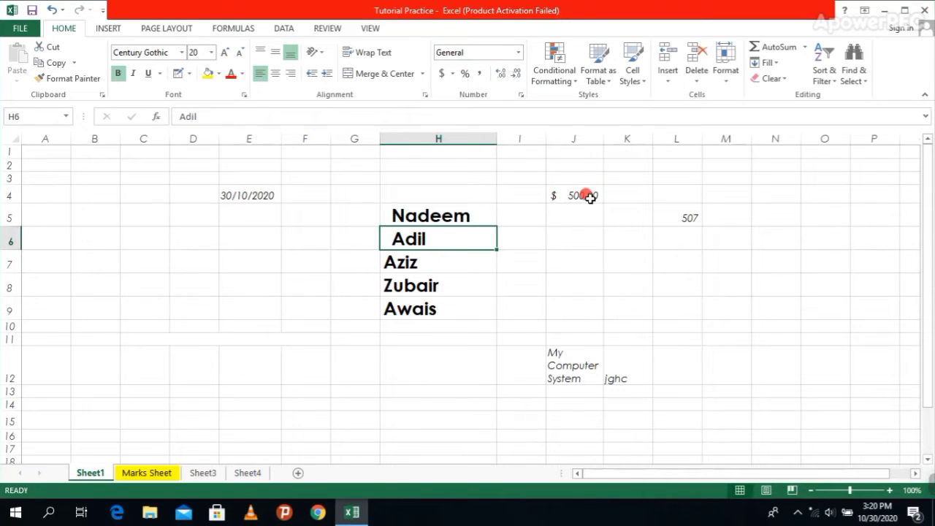
- Apply the General number format to the amount in J4, and switch it to the Number format
left_click(589, 194)
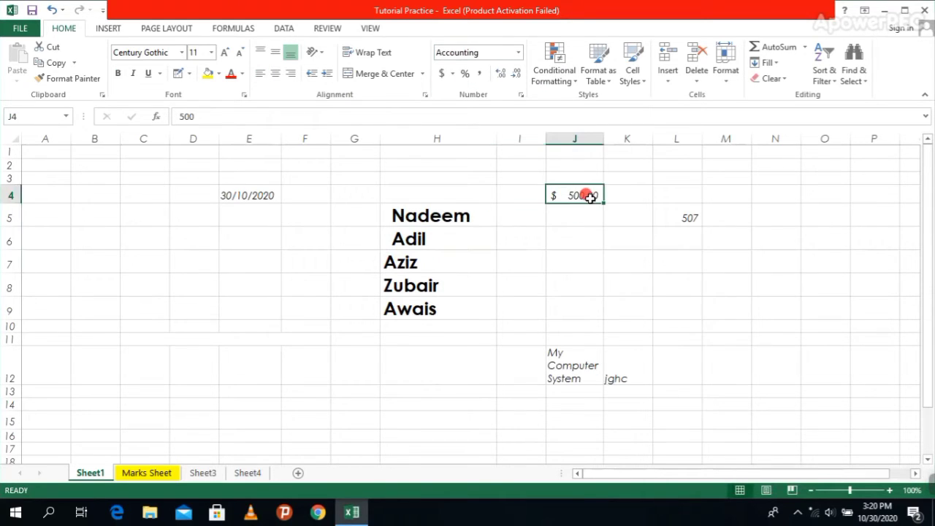
left_click(520, 52)
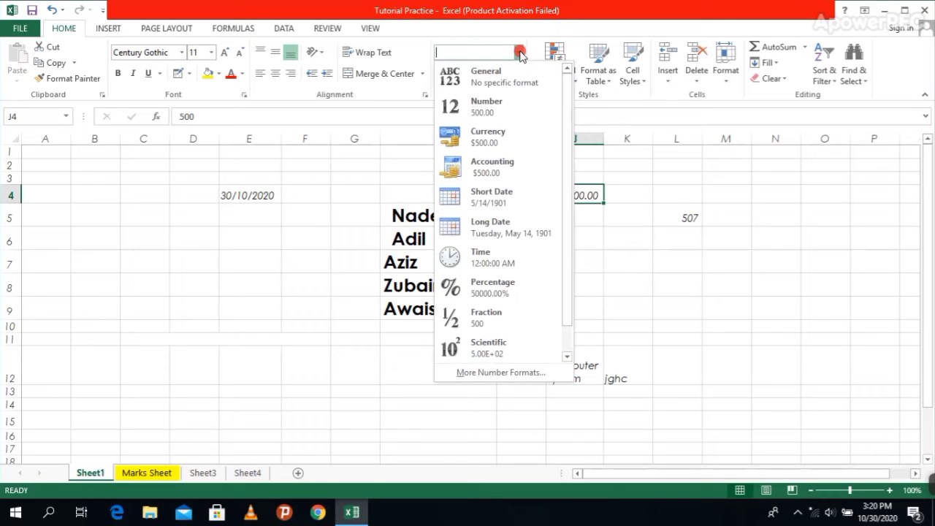
left_click(460, 79)
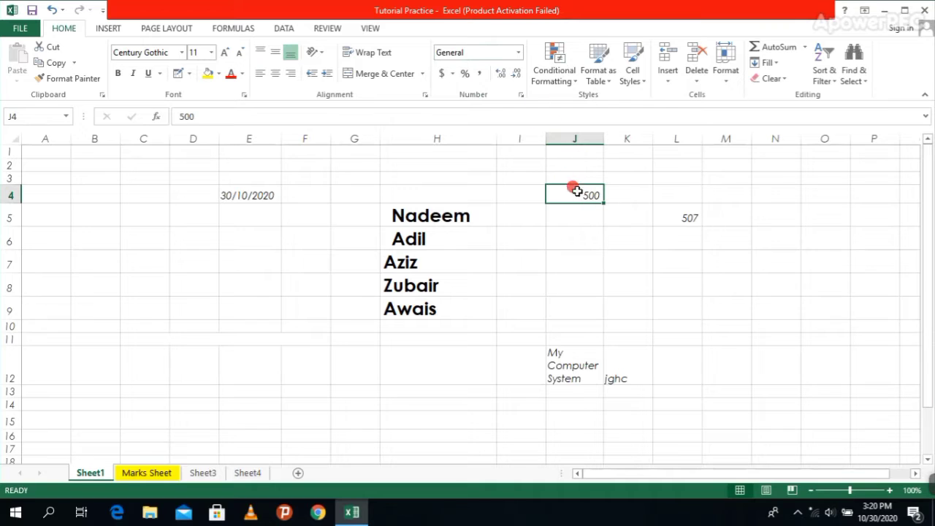
left_click(520, 53)
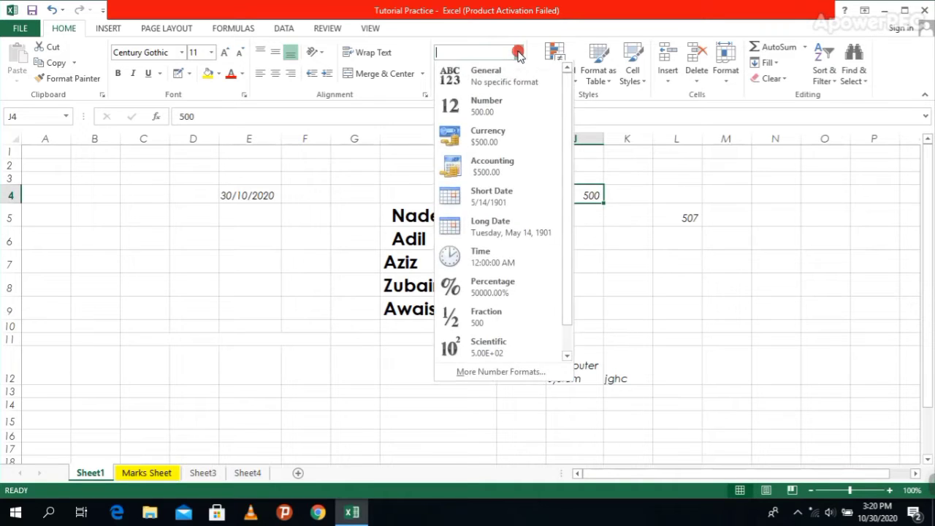
left_click(477, 110)
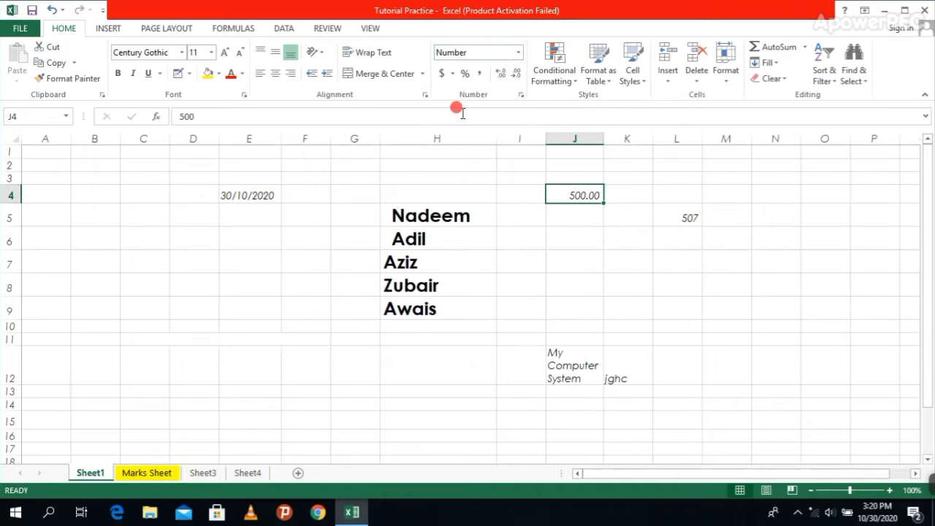
- Apply the Currency format to the amount in J4, and switch it to the Accounting format
left_click(520, 53)
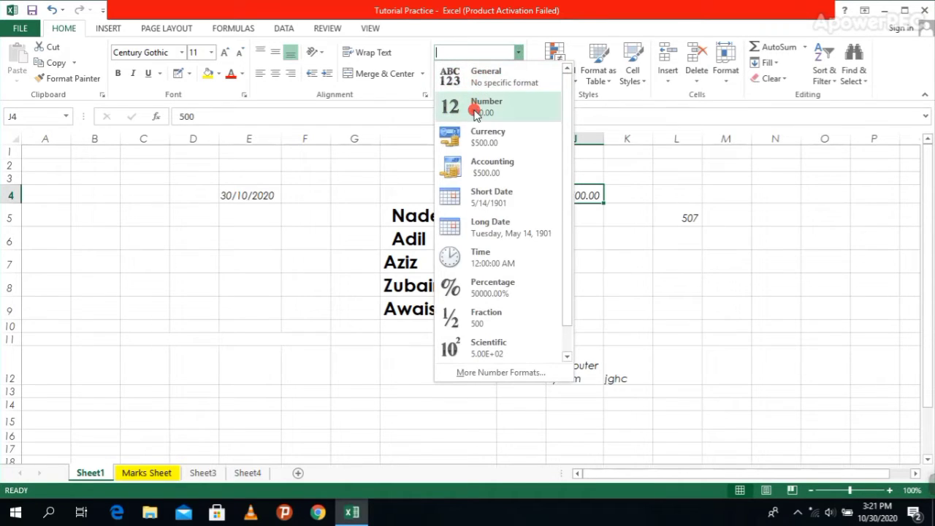
left_click(460, 143)
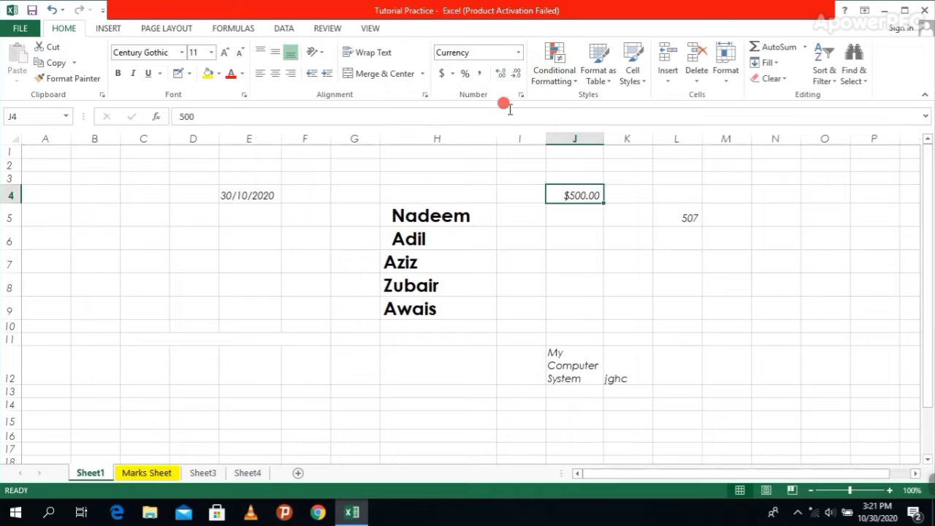
left_click(519, 52)
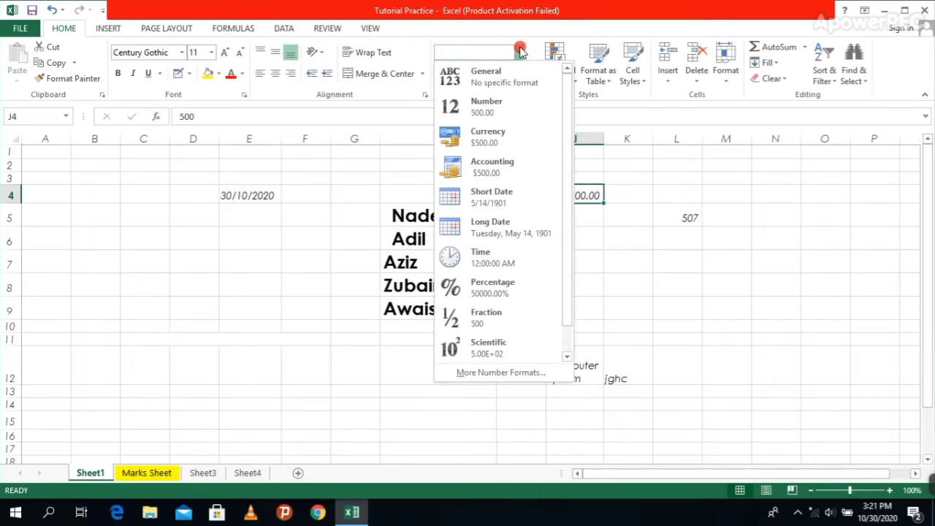
left_click(463, 168)
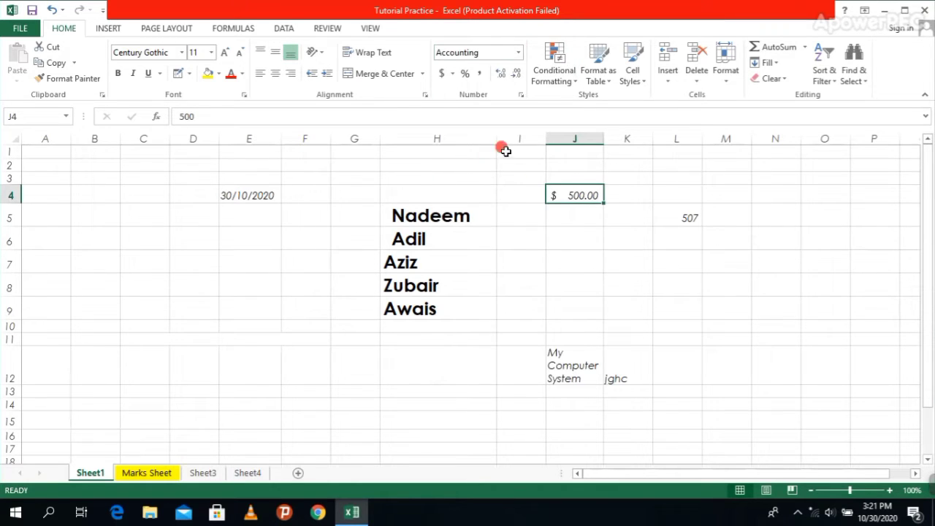
- Apply the Short Date format to the date in E4, and switch it to Long Date
left_click(521, 53)
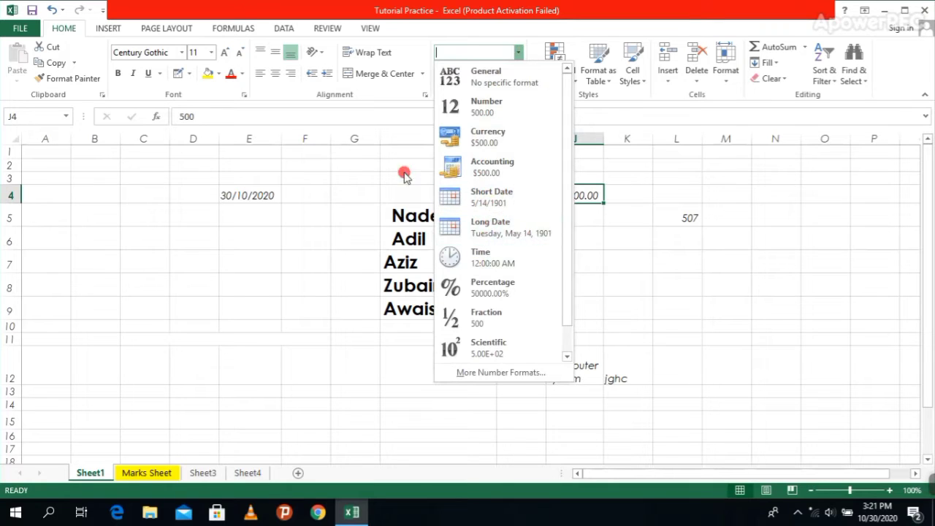
left_click(262, 191)
left_click(262, 191)
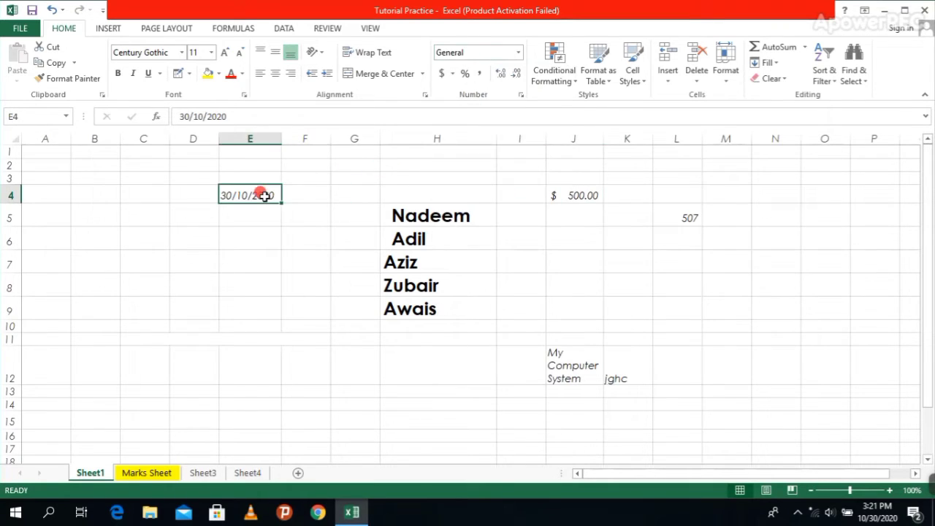
left_click(517, 54)
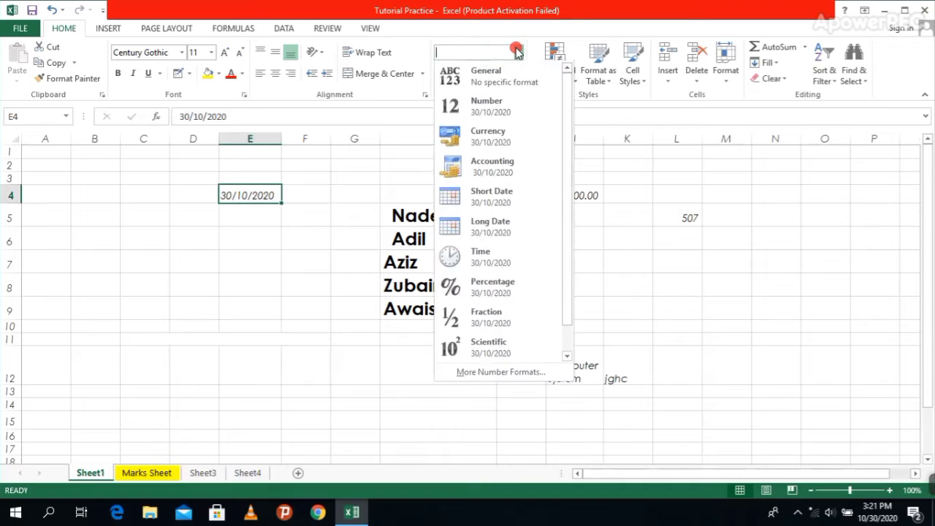
left_click(476, 196)
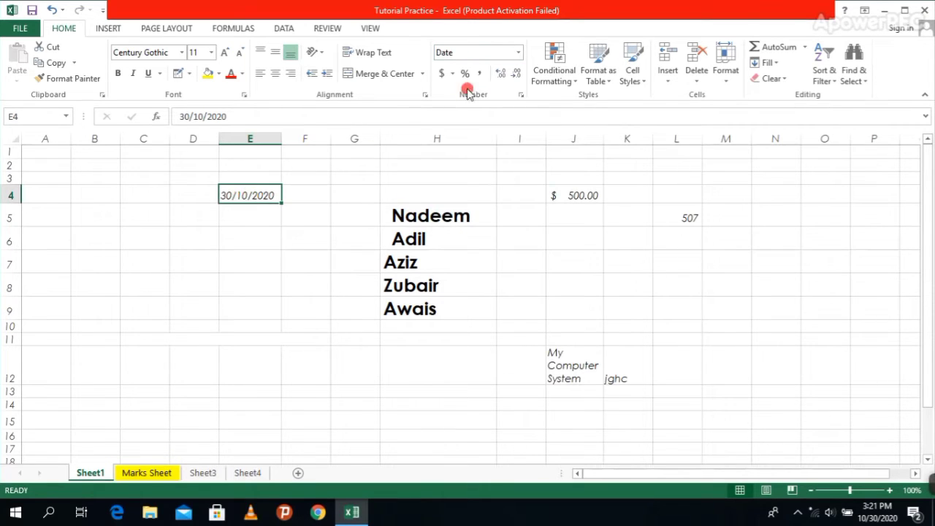
left_click(524, 52)
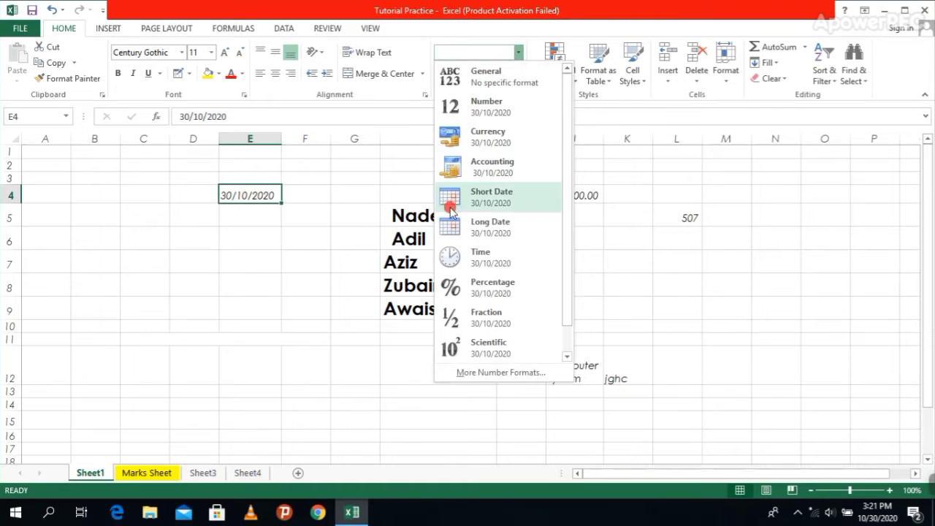
left_click(461, 229)
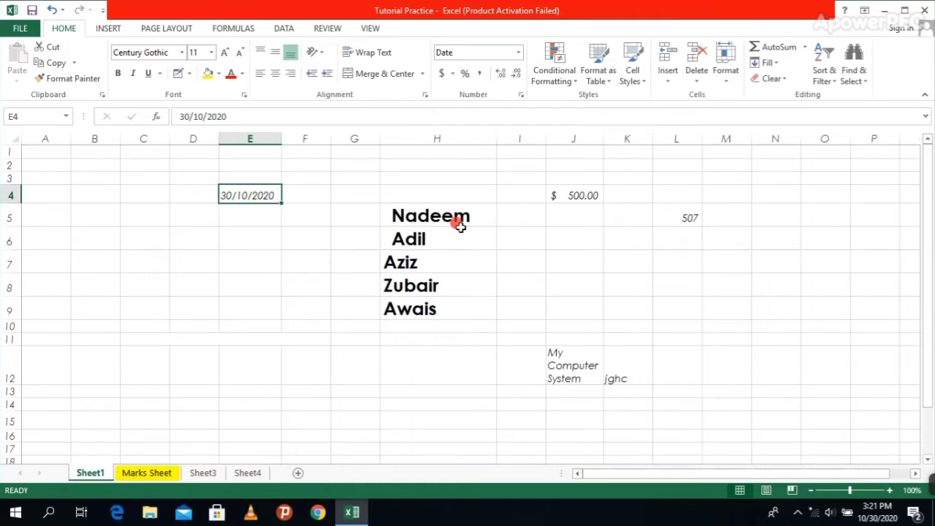
- Reapply the Long Date format to the date in E4, and reselect the cell to check it
left_click(249, 207)
left_click(247, 195)
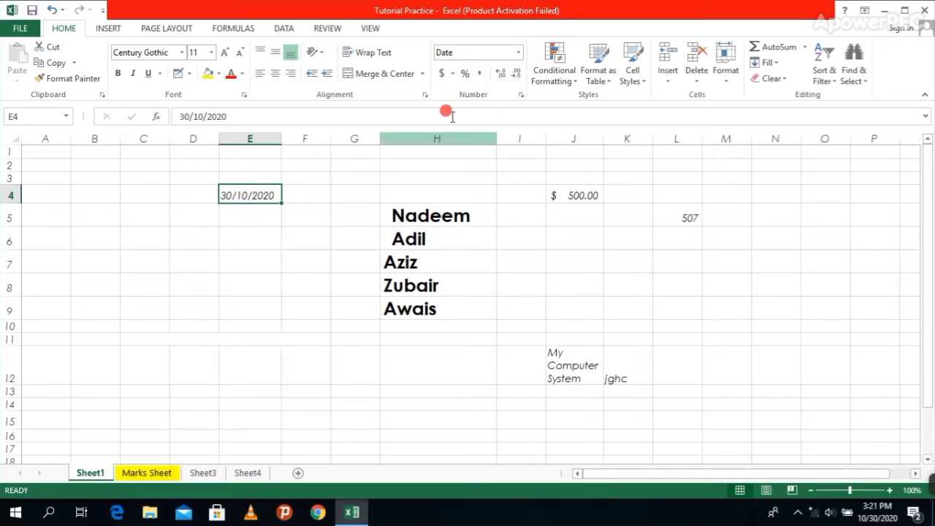
left_click(518, 52)
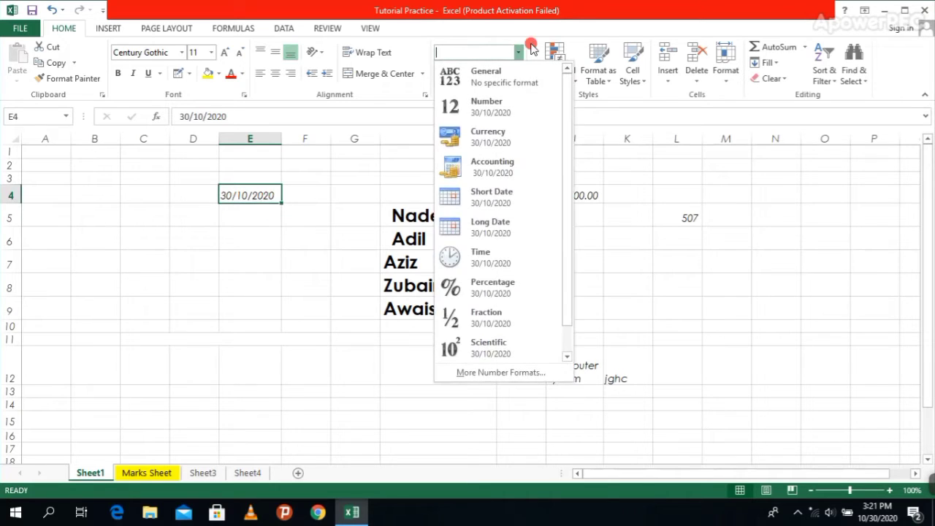
left_click(482, 231)
left_click(478, 219)
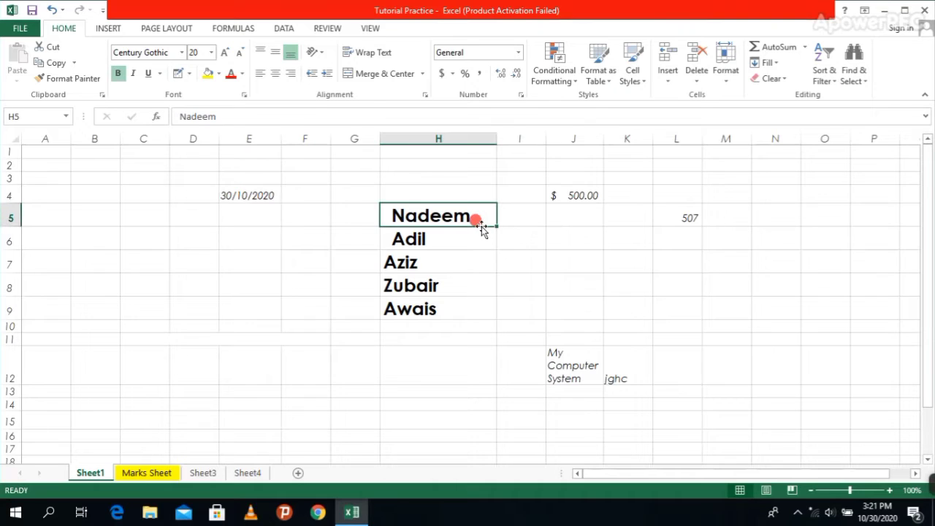
left_click(264, 195)
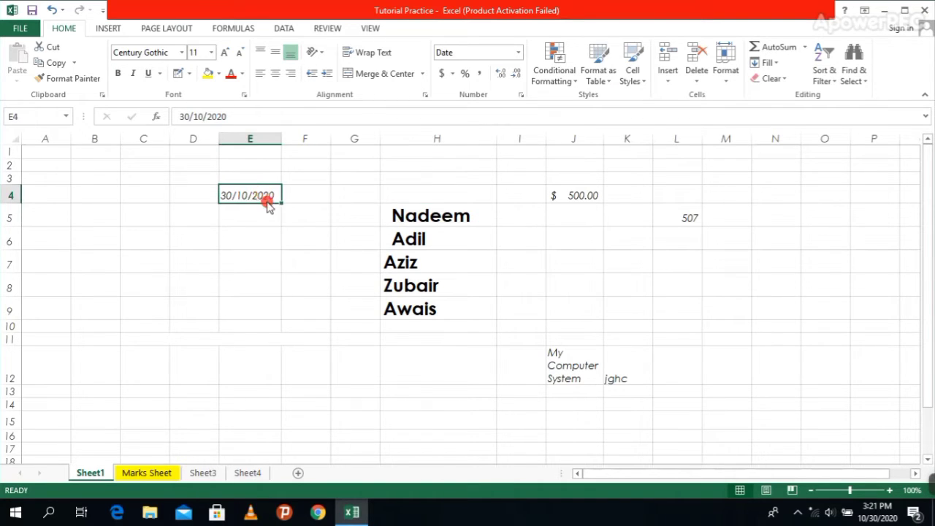
- Enter the date 10/30/2020 in E6, with the month before the day
left_click(250, 243)
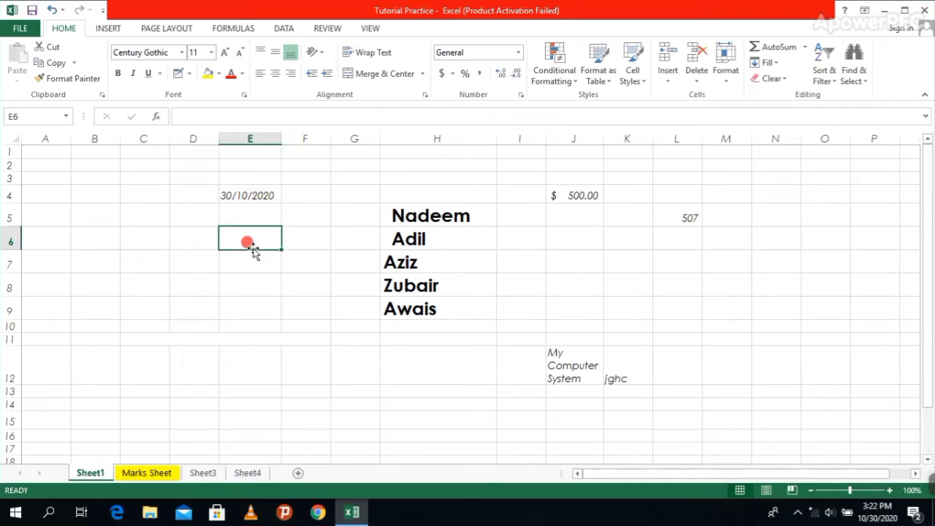
type("10/30/2020")
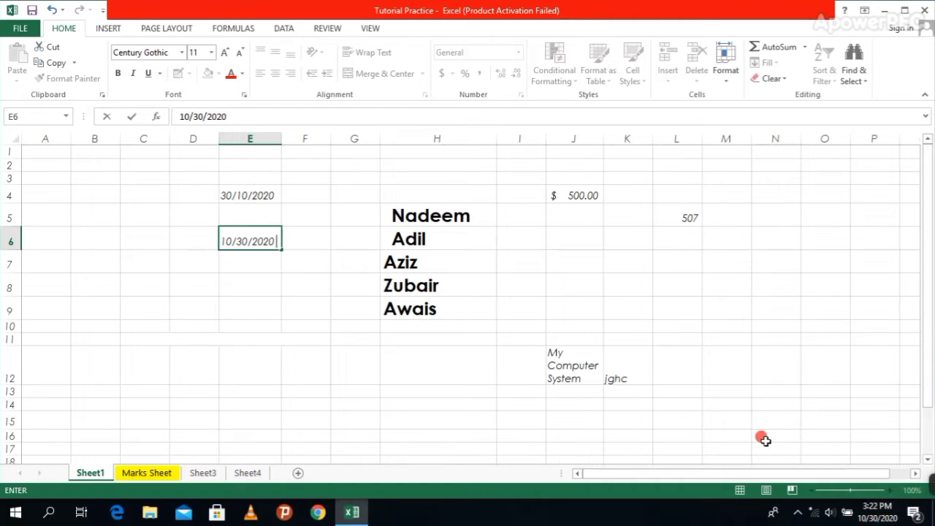
left_click(296, 301)
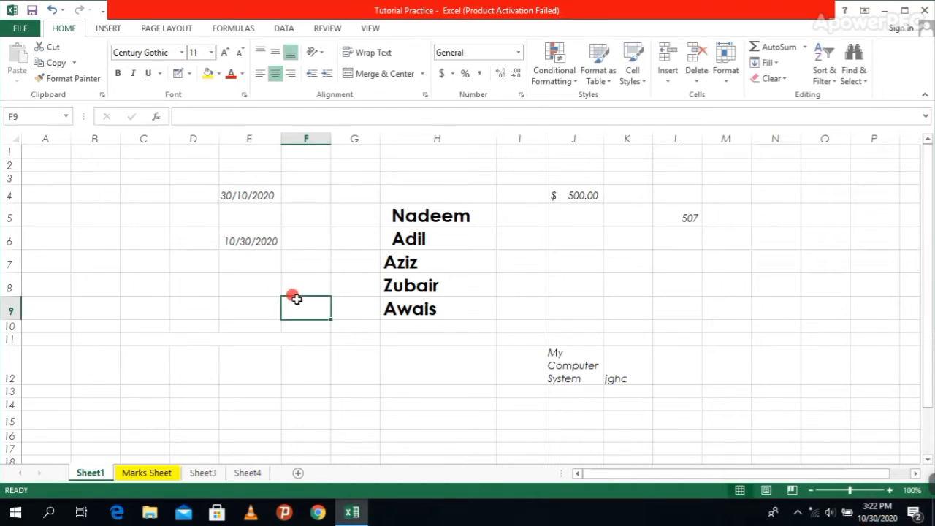
- Apply the Long Date format to the date in E6, and switch it to Short Date
left_click(261, 239)
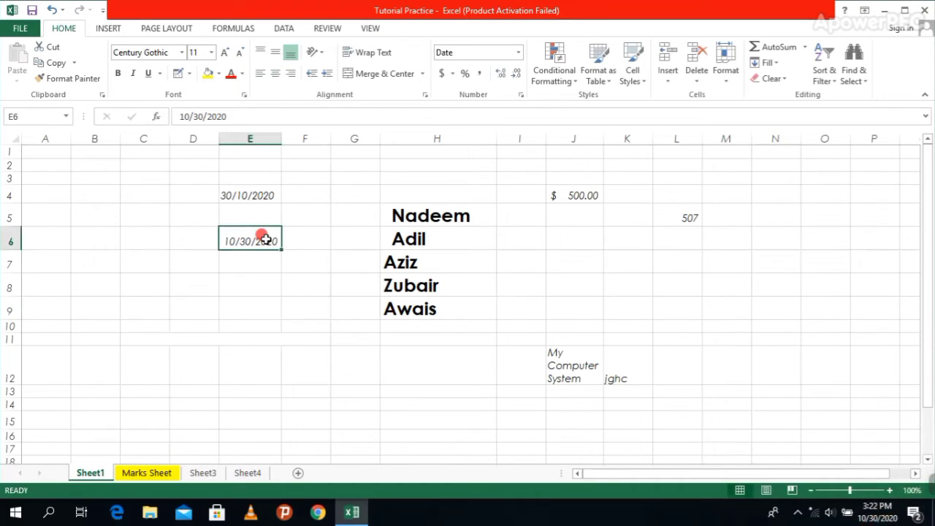
left_click(519, 51)
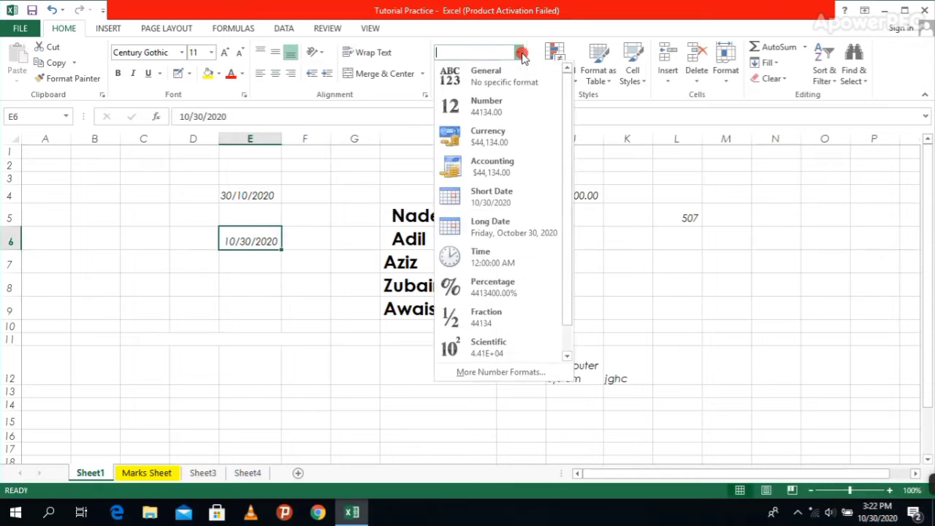
left_click(497, 230)
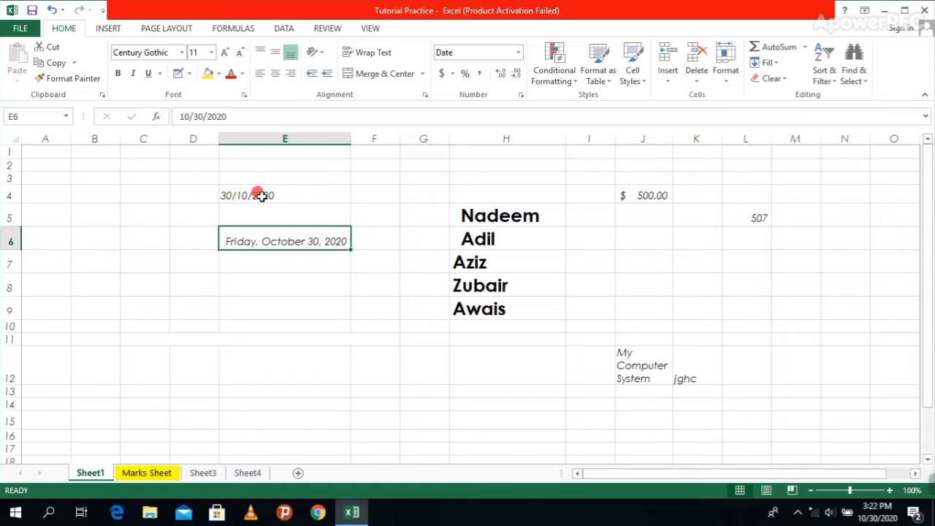
left_click(519, 52)
left_click(486, 204)
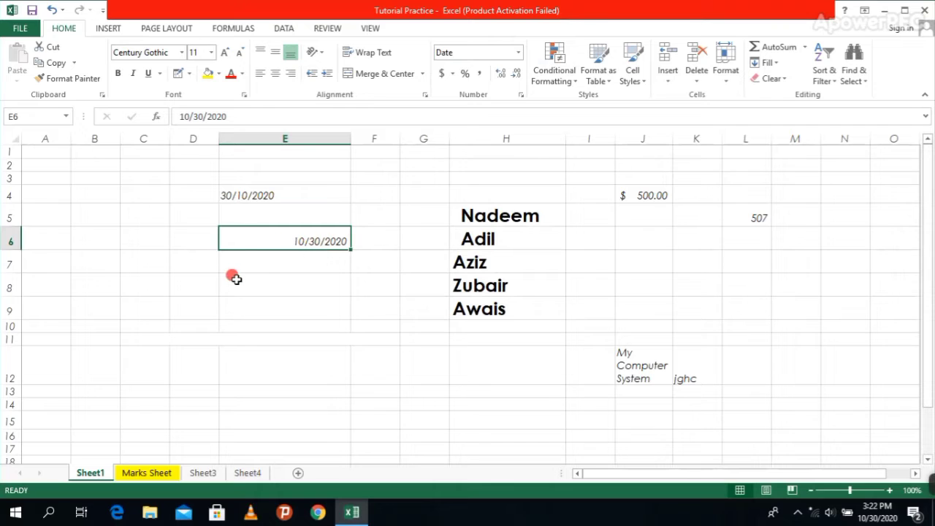
- Review the available number formats and the accounting currency options for the date in E6
left_click(518, 53)
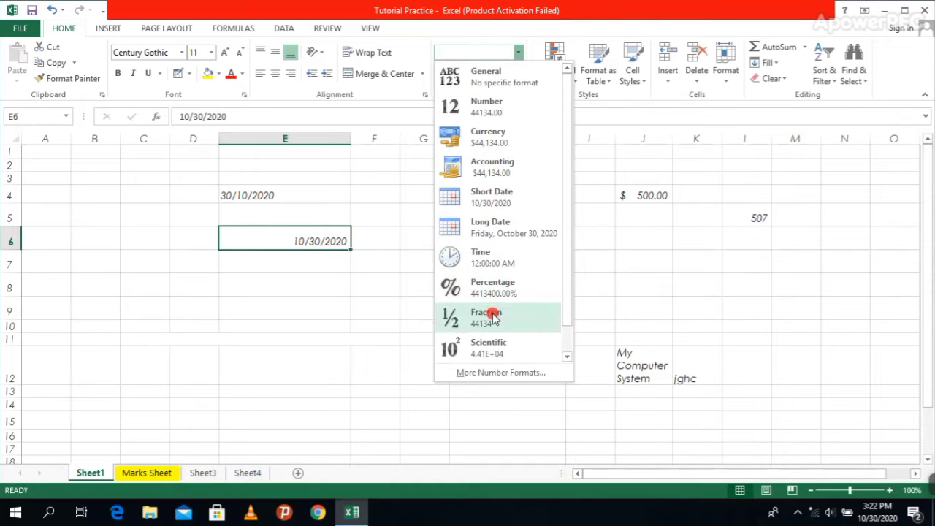
left_click(197, 333)
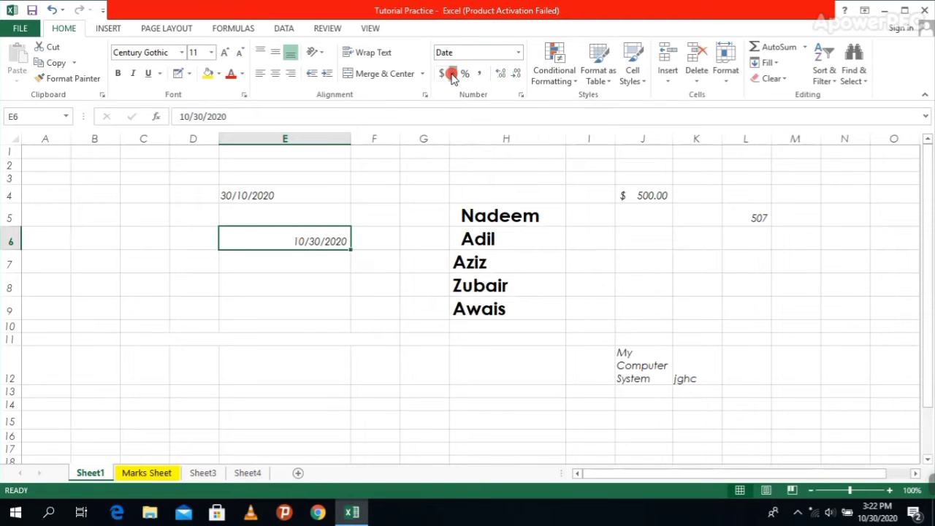
left_click(452, 74)
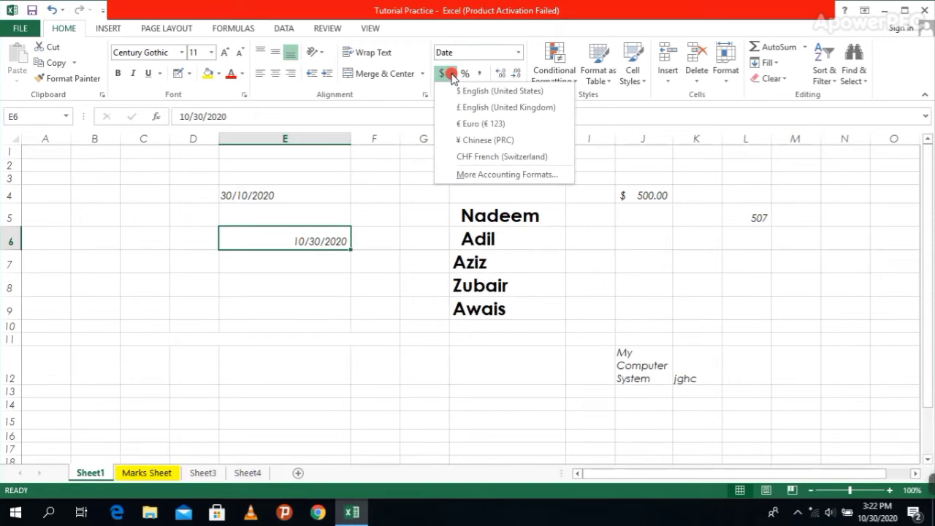
- Open the additional accounting format settings for the number in L5
left_click(745, 217)
left_click(752, 217)
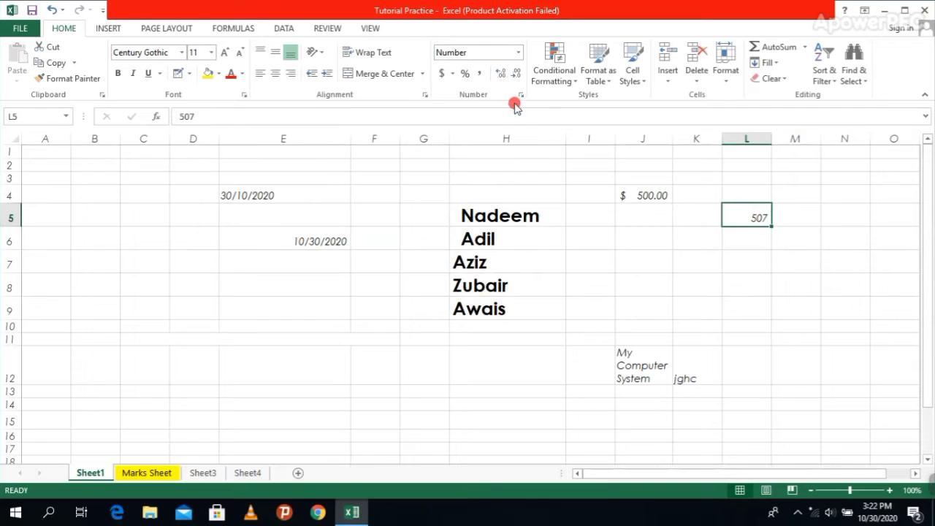
left_click(453, 74)
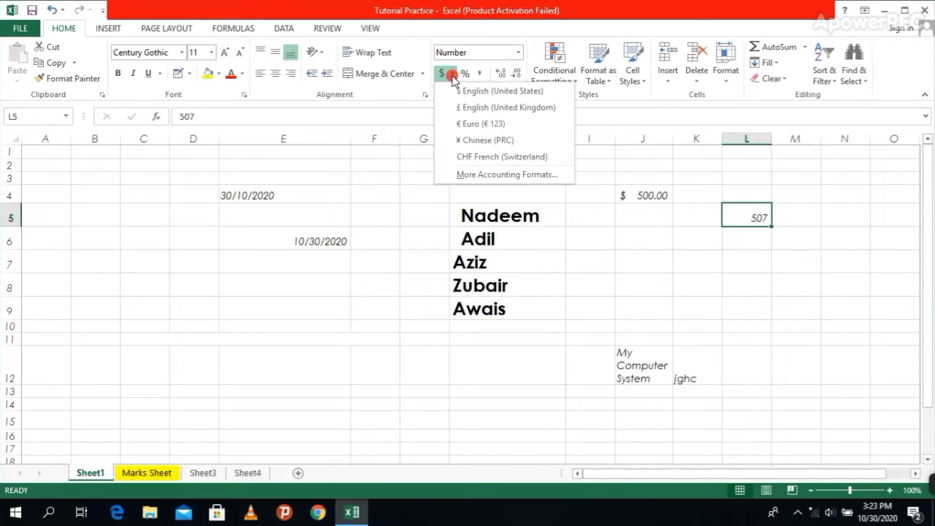
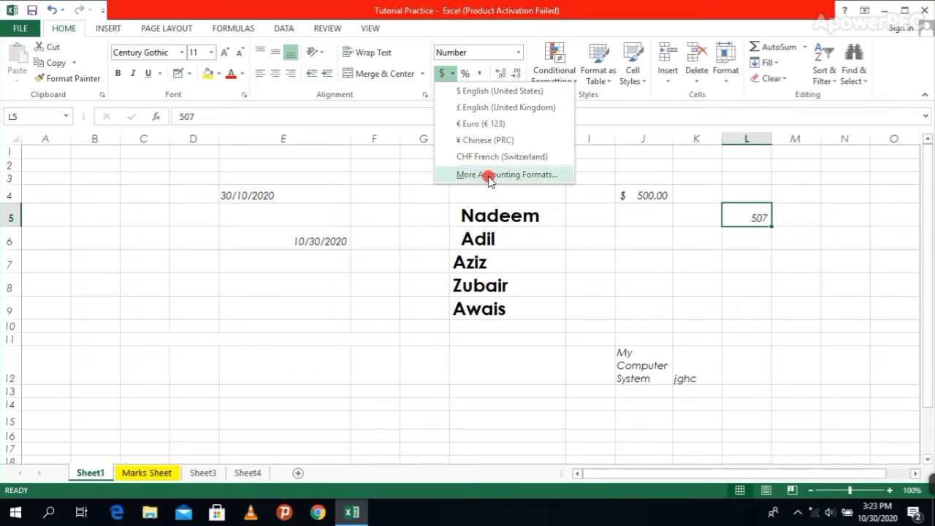
left_click(489, 176)
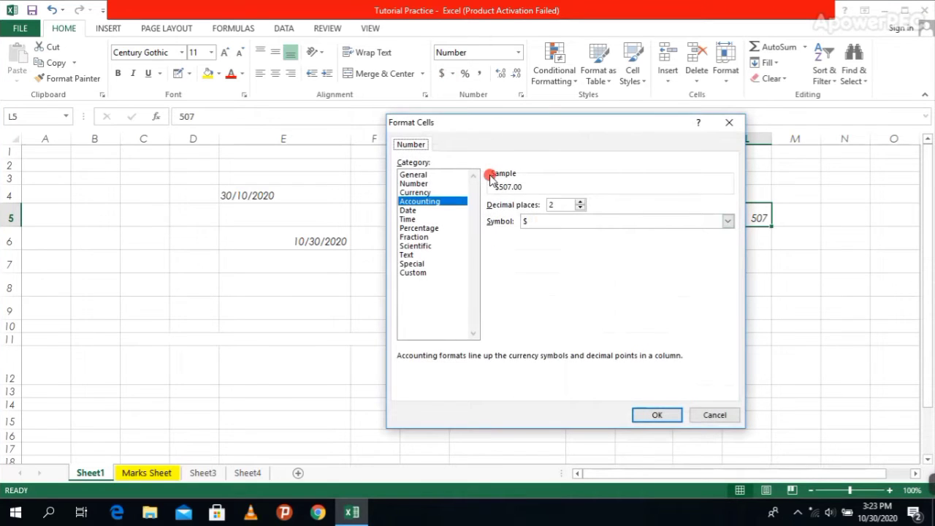
left_click(729, 122)
left_click(448, 74)
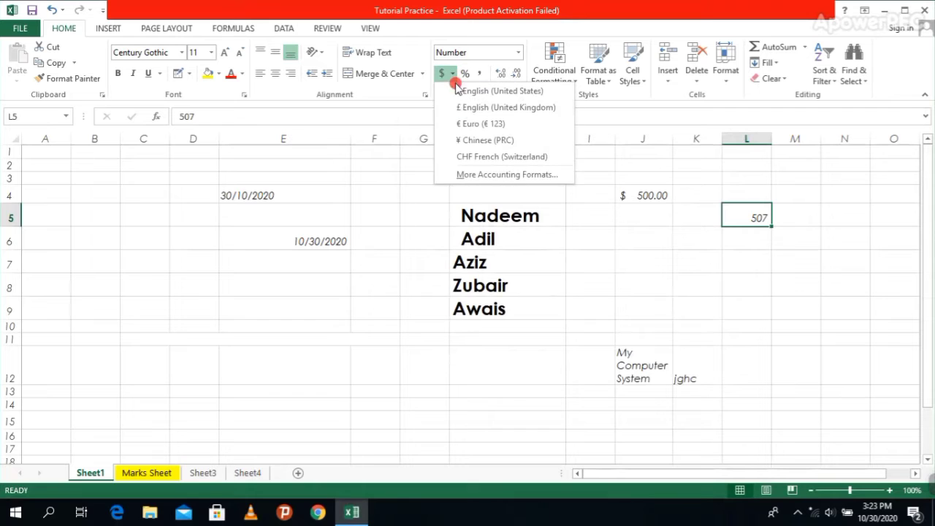
left_click(509, 177)
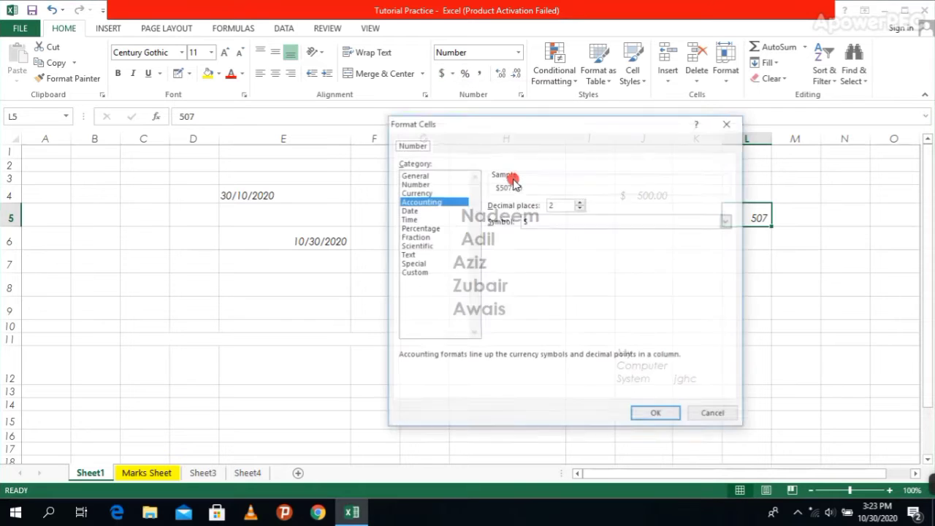
left_click(695, 284)
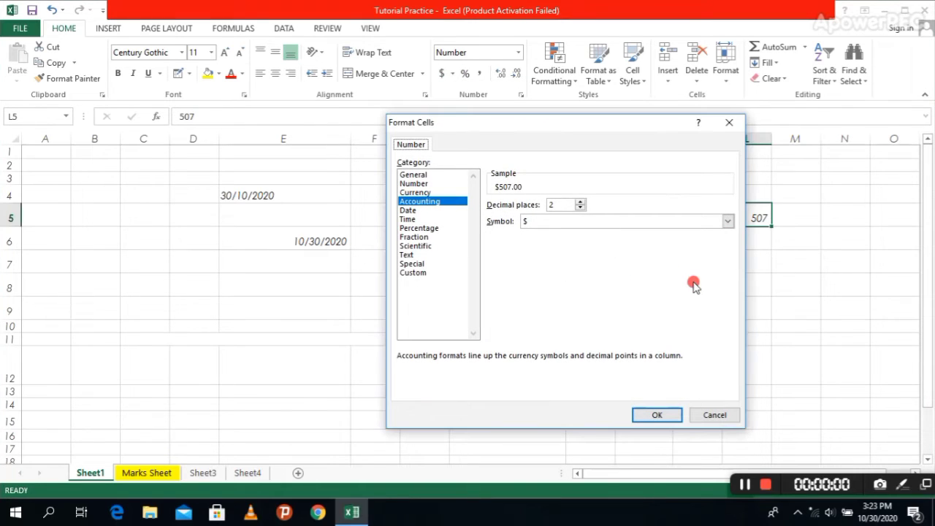
- Browse the currency symbols offered for the Accounting format of L5
left_click(728, 220)
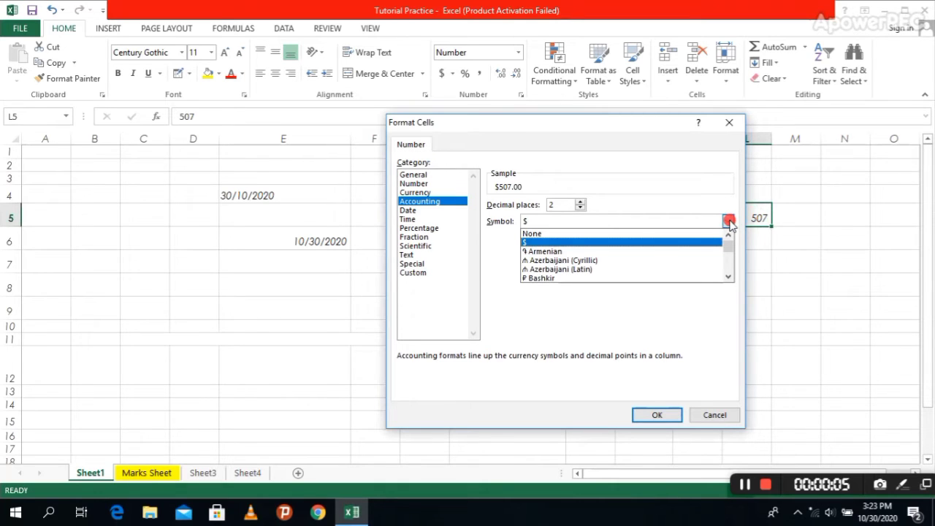
left_click(637, 224)
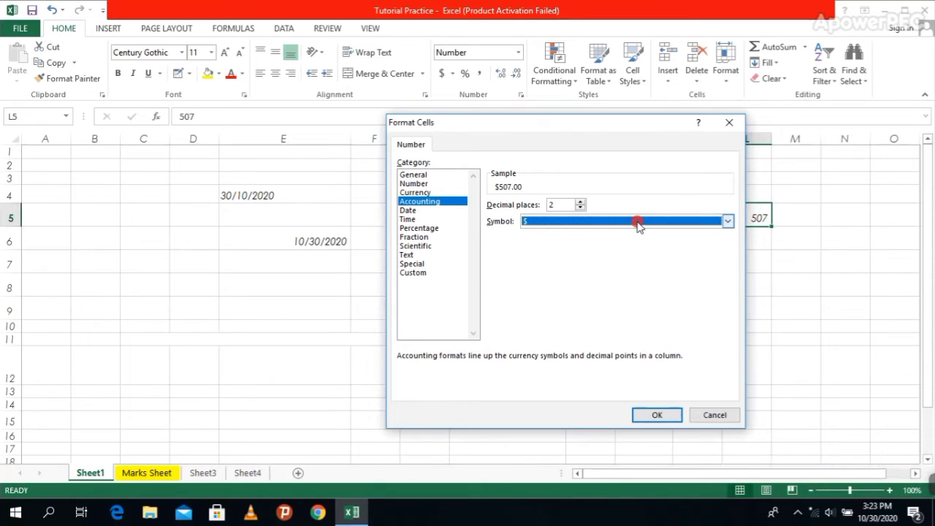
left_click(638, 224)
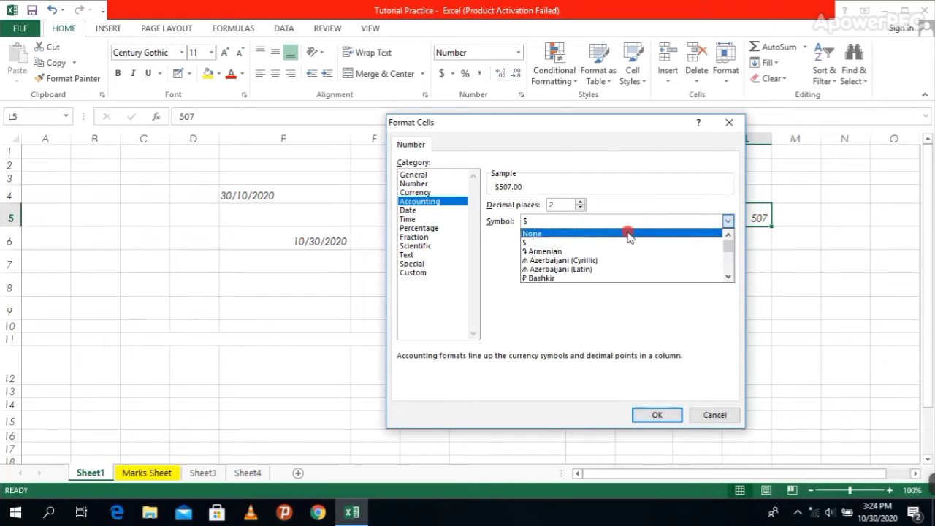
left_click(630, 223)
left_click(631, 224)
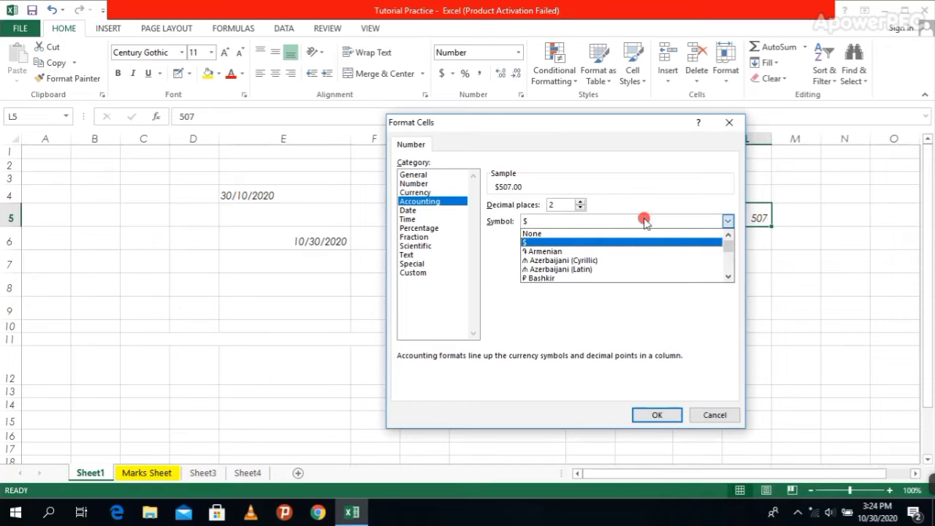
left_click(730, 277)
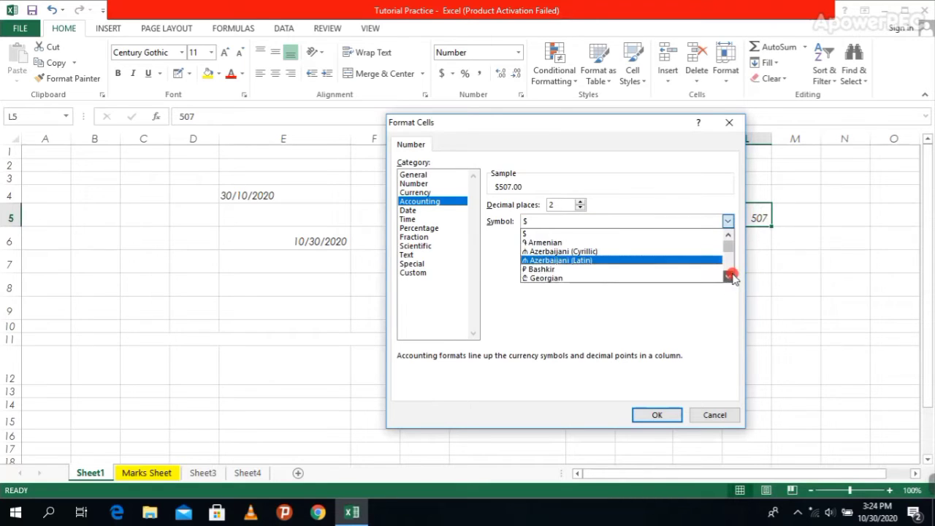
left_click(730, 277)
left_click(730, 276)
left_click(731, 276)
left_click(730, 277)
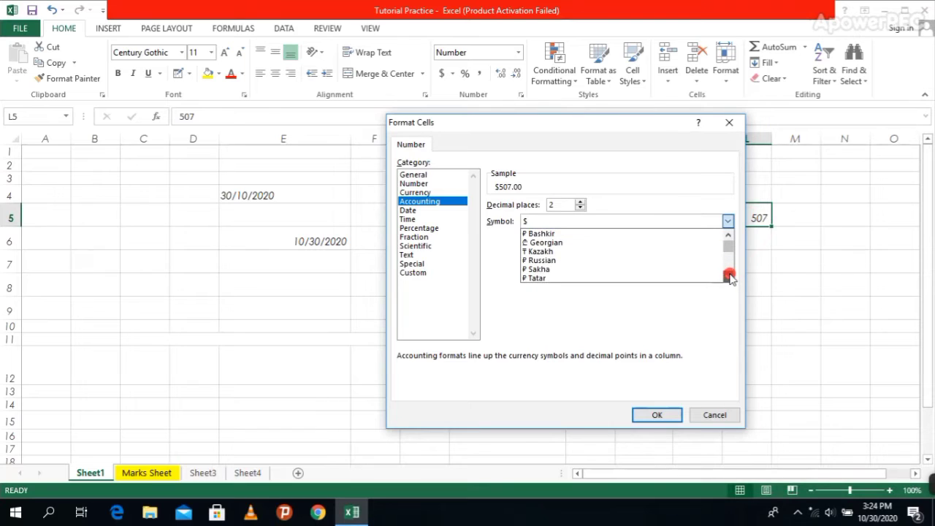
left_click(730, 276)
left_click(730, 276)
left_click(730, 277)
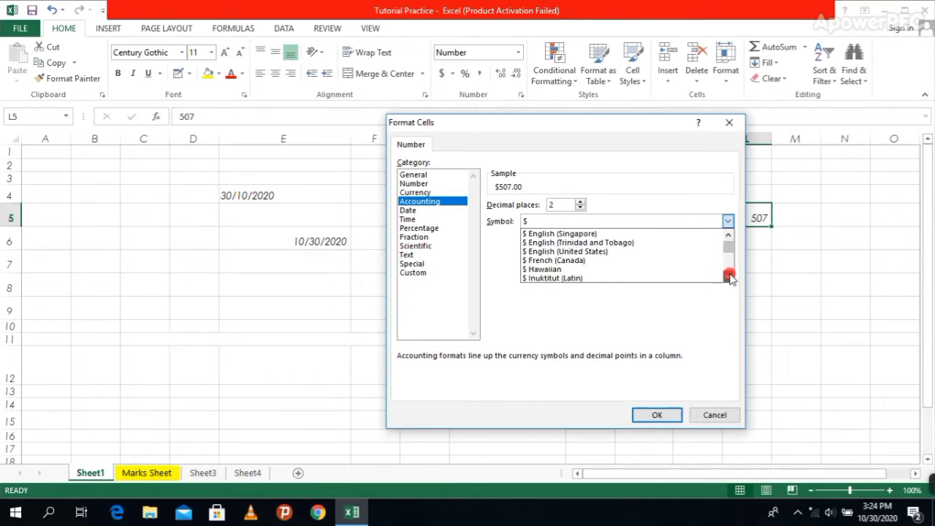
left_click_drag(730, 275, 730, 274)
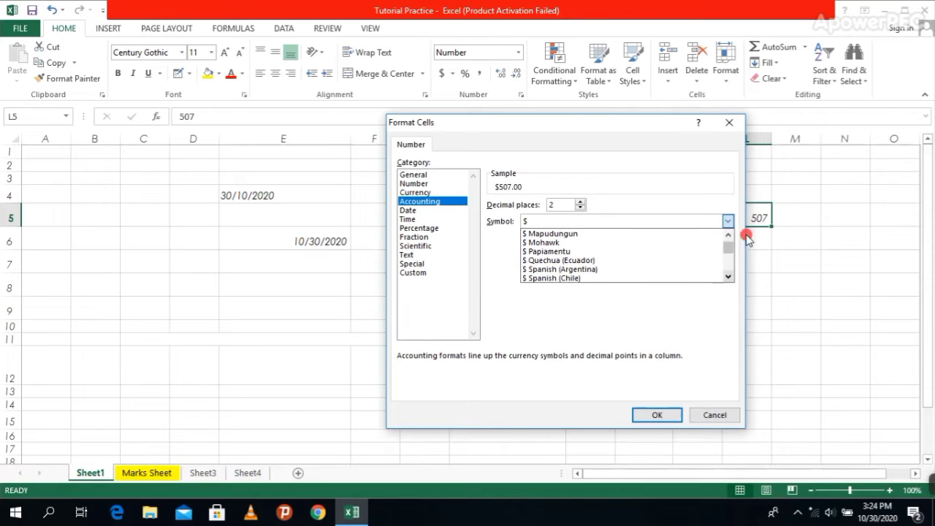
left_click_drag(739, 274, 730, 279)
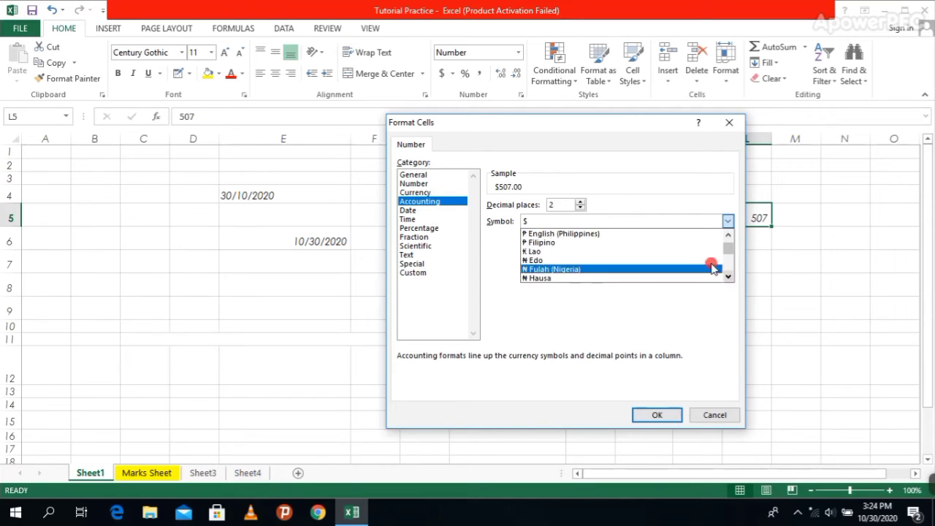
left_click(696, 222)
key("p")
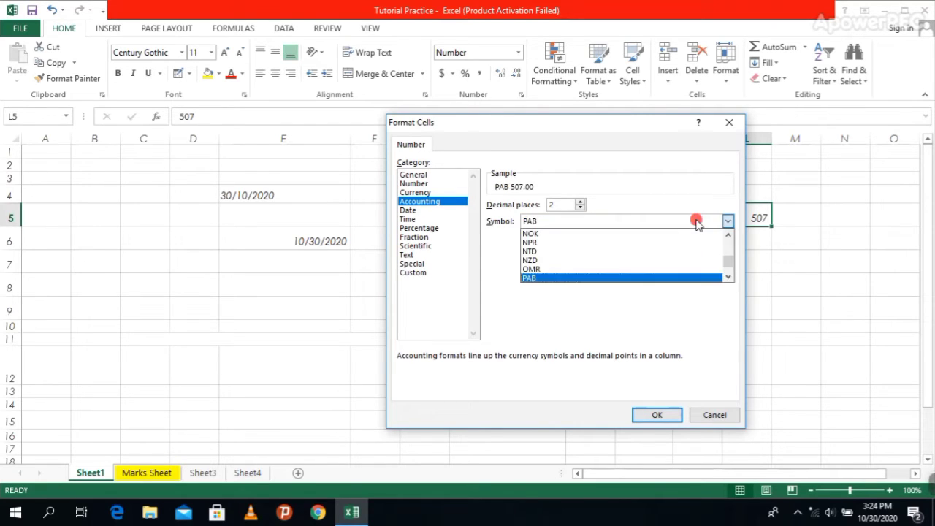
key("k")
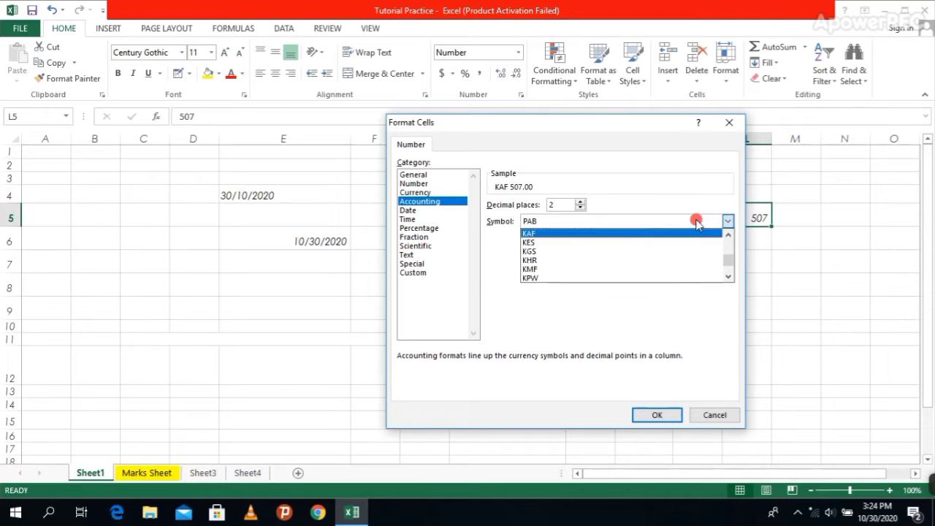
key("r")
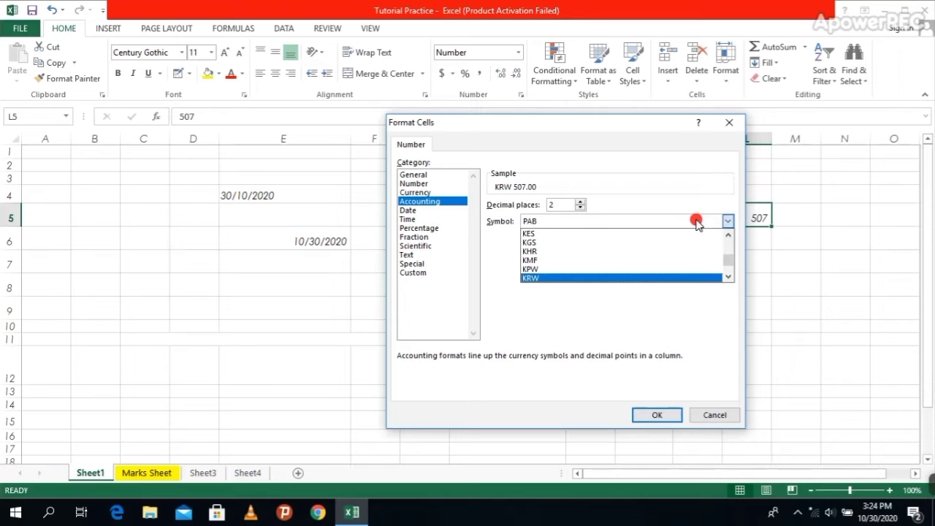
left_click(696, 223)
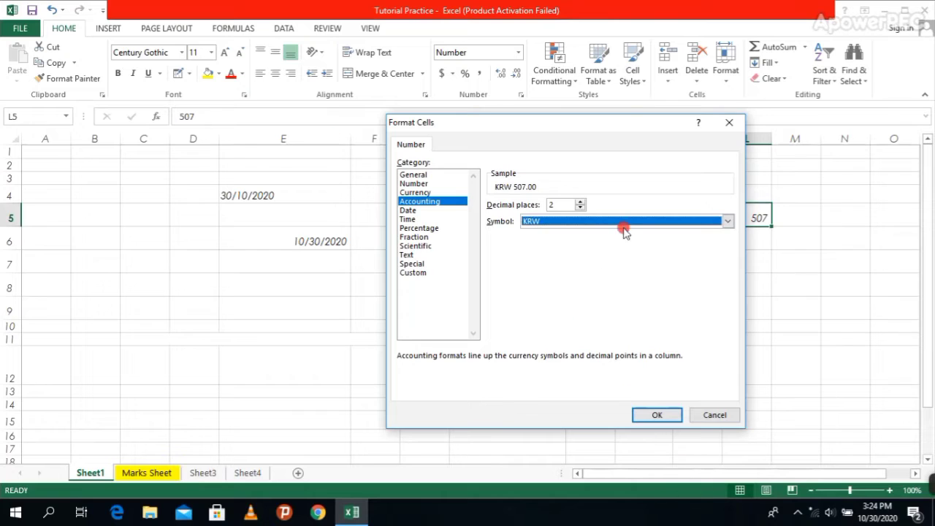
- Apply the Accounting format with the PKR currency symbol to the number in L5
left_click(728, 222)
left_click(694, 221)
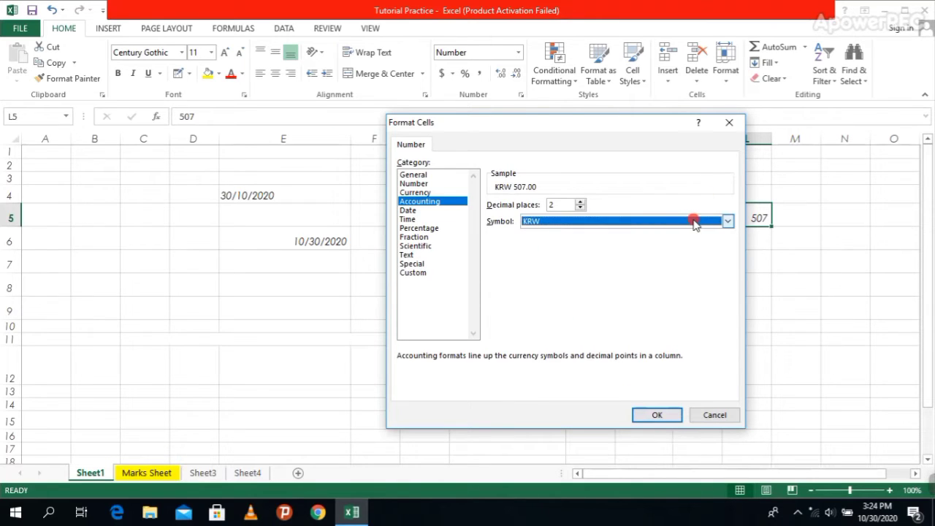
key("p")
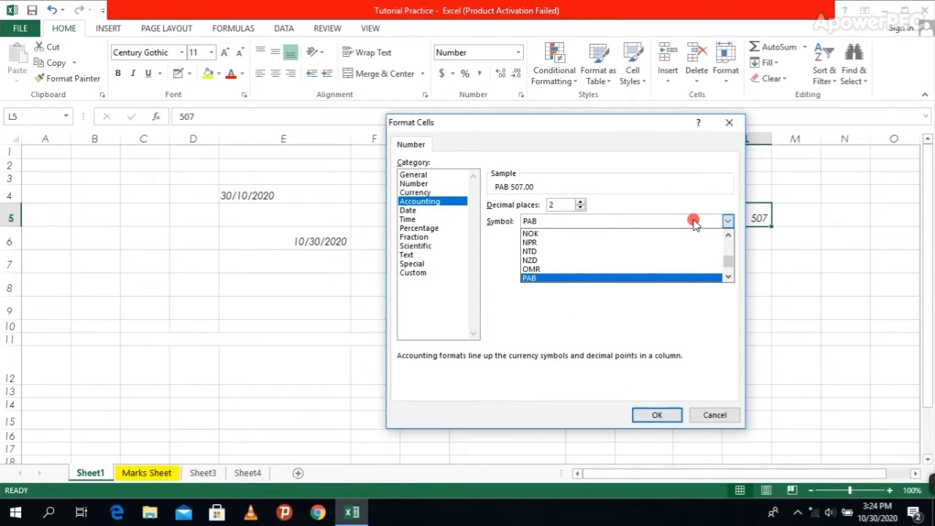
key("k")
key("r")
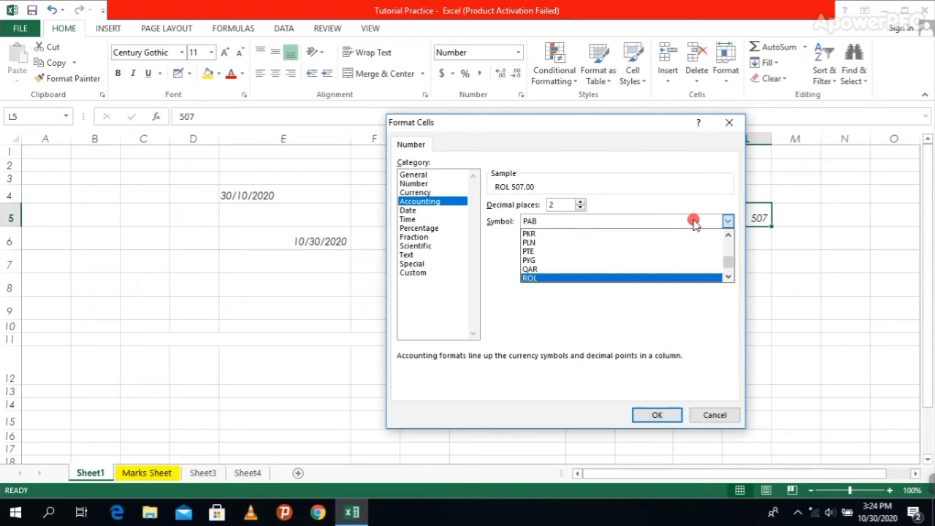
left_click(600, 234)
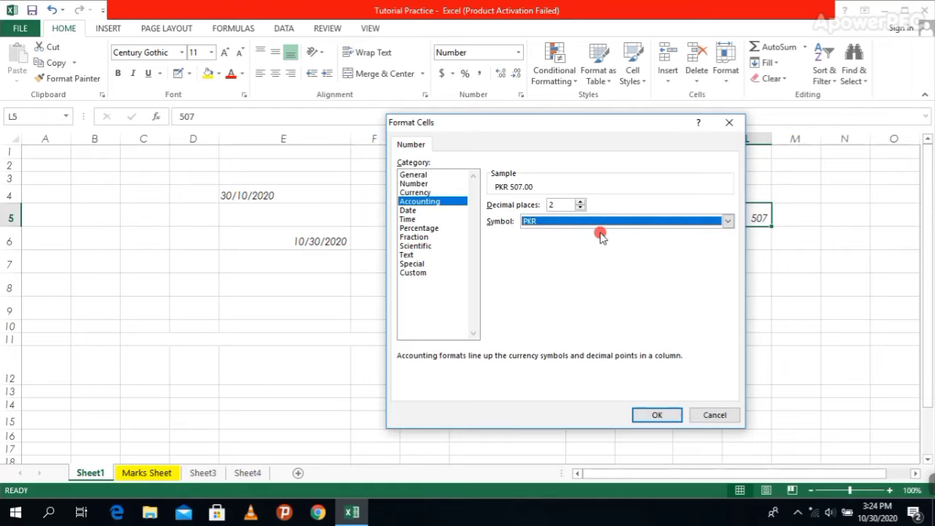
left_click(657, 415)
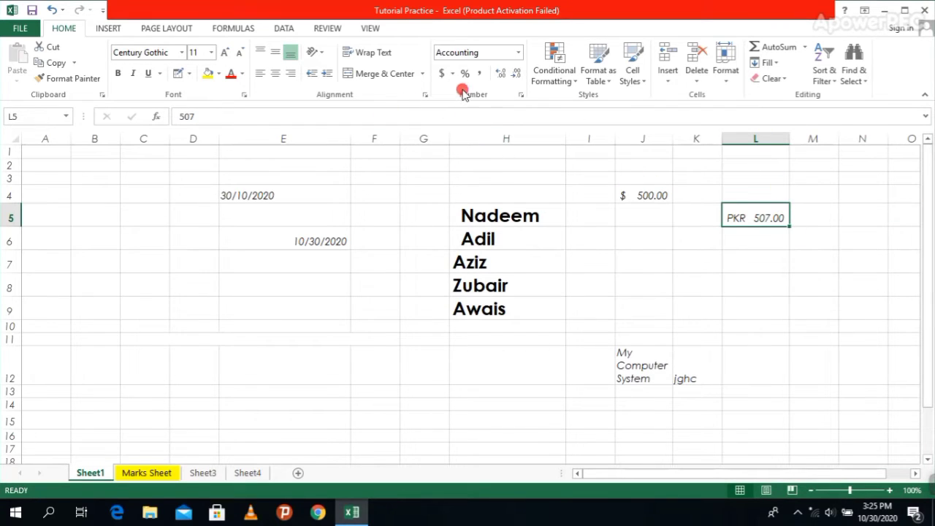
- Enter 56 in cell J6 and apply the Percent style to it
left_click(660, 241)
type("56")
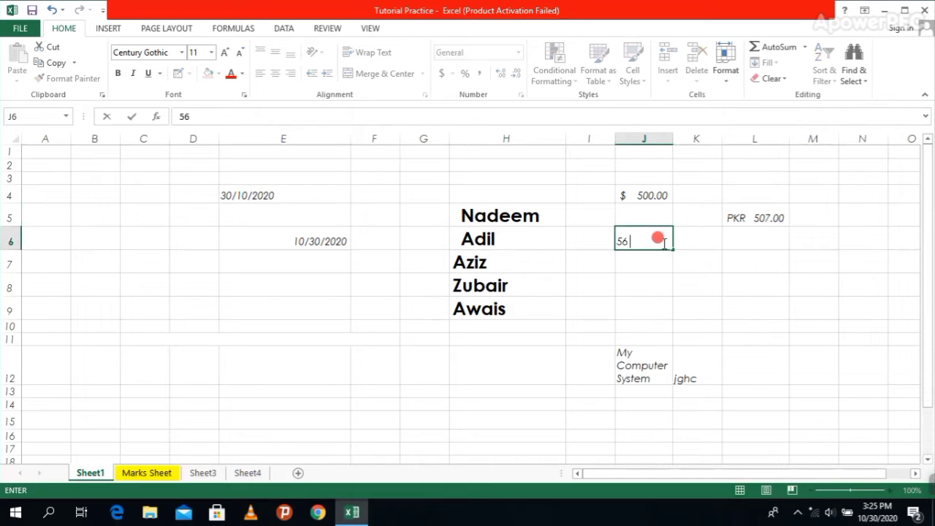
left_click(739, 338)
left_click(643, 240)
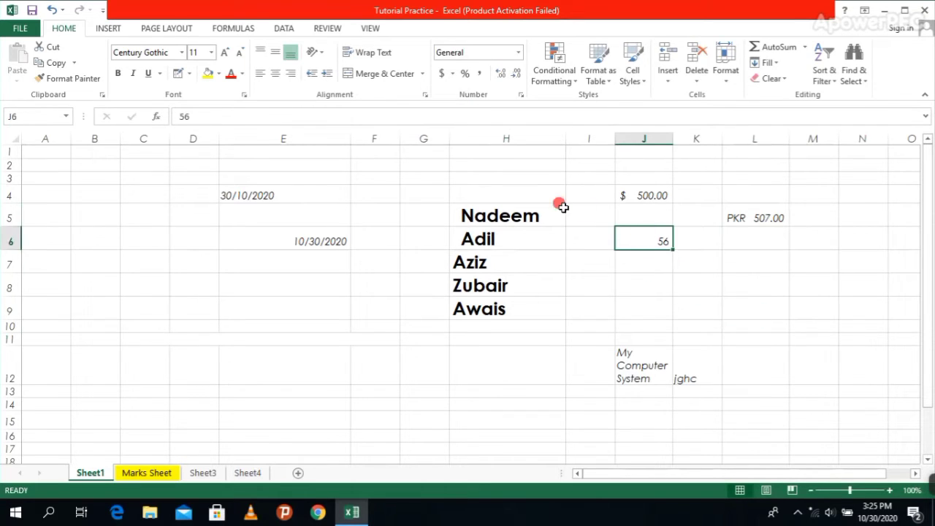
left_click(463, 74)
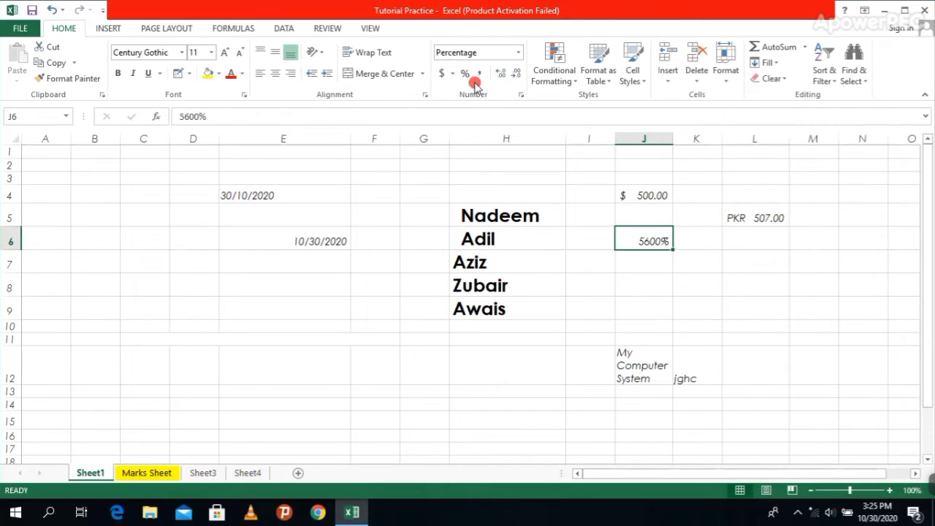
left_click(747, 278)
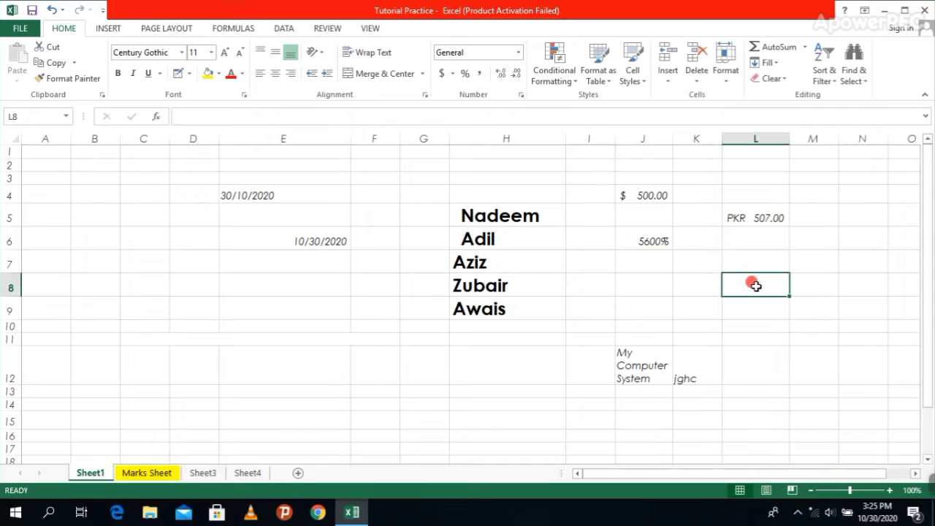
type("5")
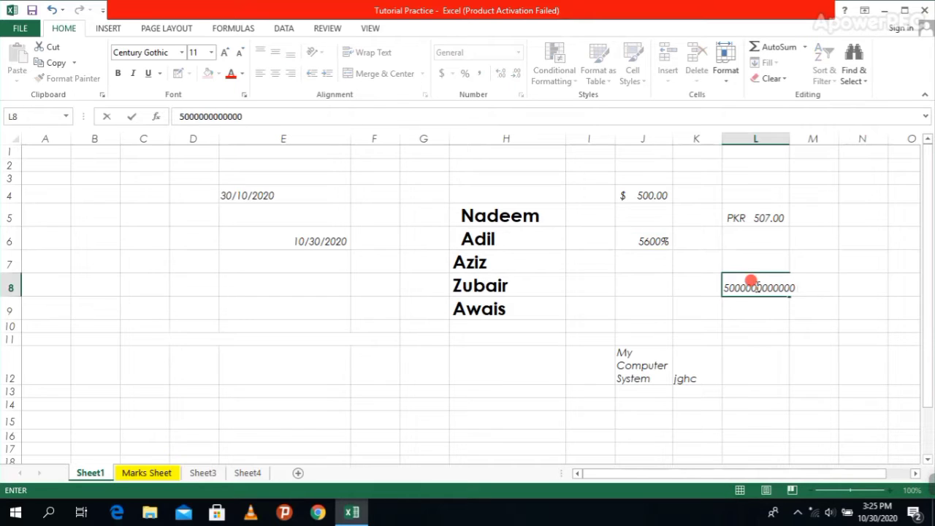
type("000000000000")
left_click(804, 402)
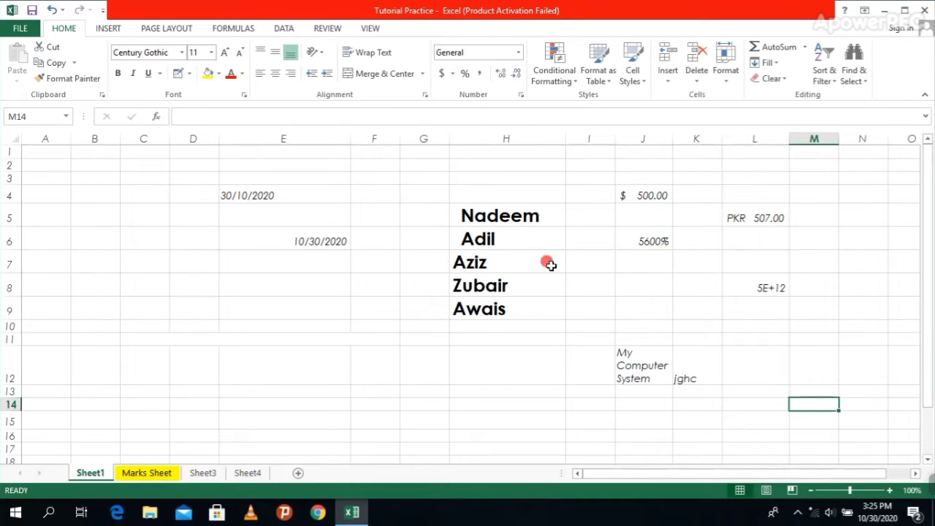
left_click(748, 289)
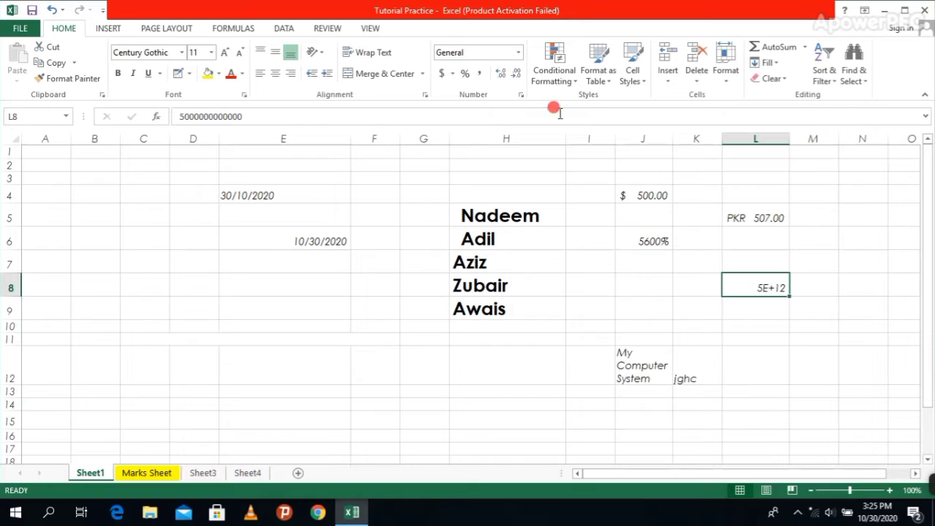
left_click(478, 75)
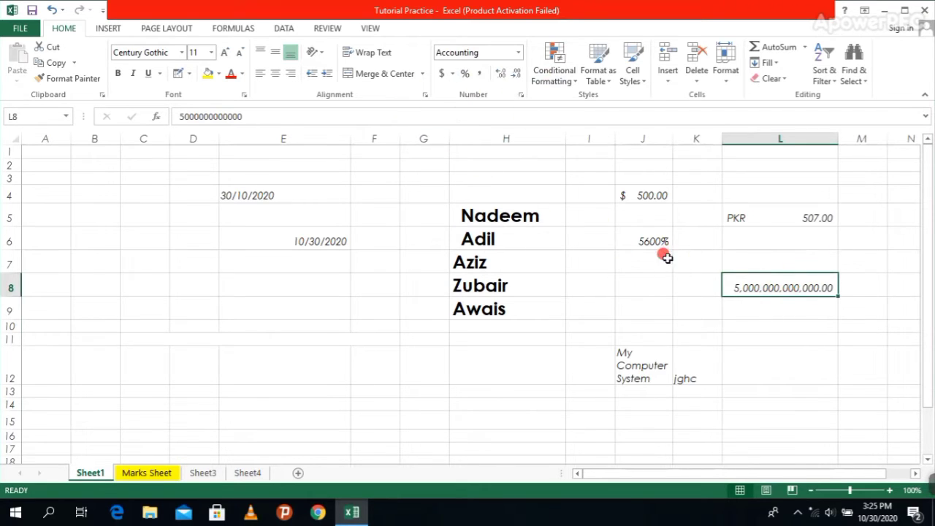
- Change the format of J6 from percentage to Number, and switch it to General
left_click(647, 238)
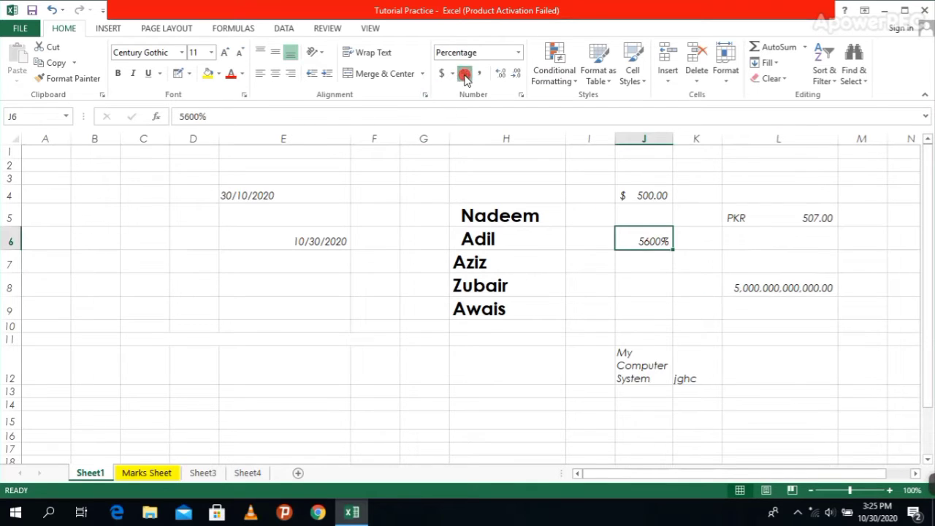
left_click(637, 265)
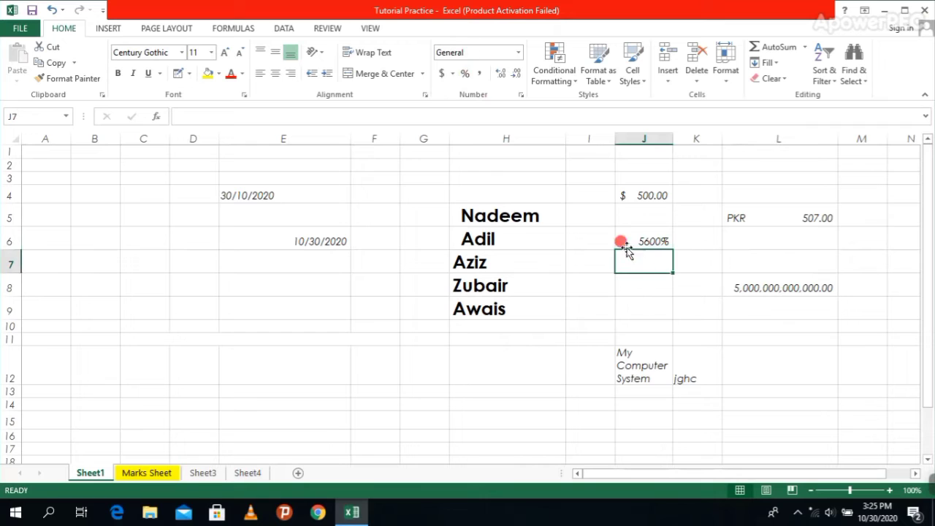
left_click(645, 242)
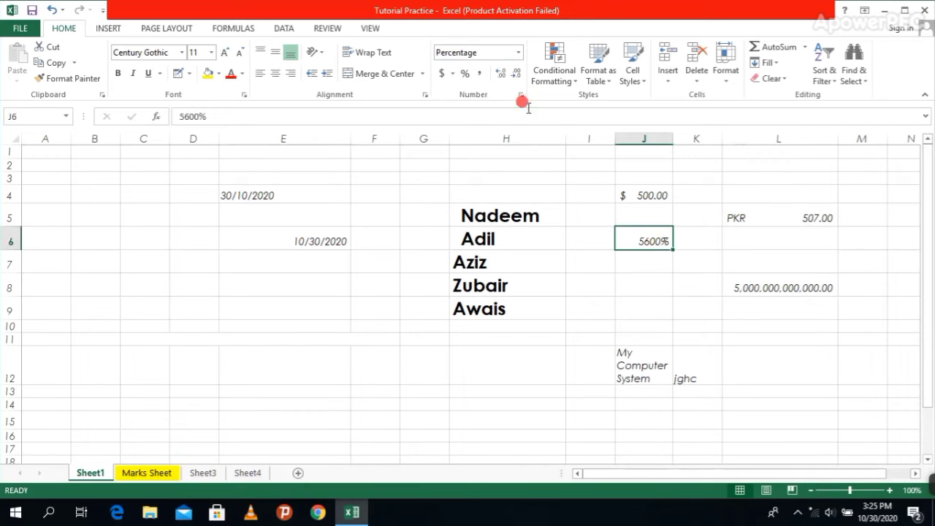
left_click(519, 54)
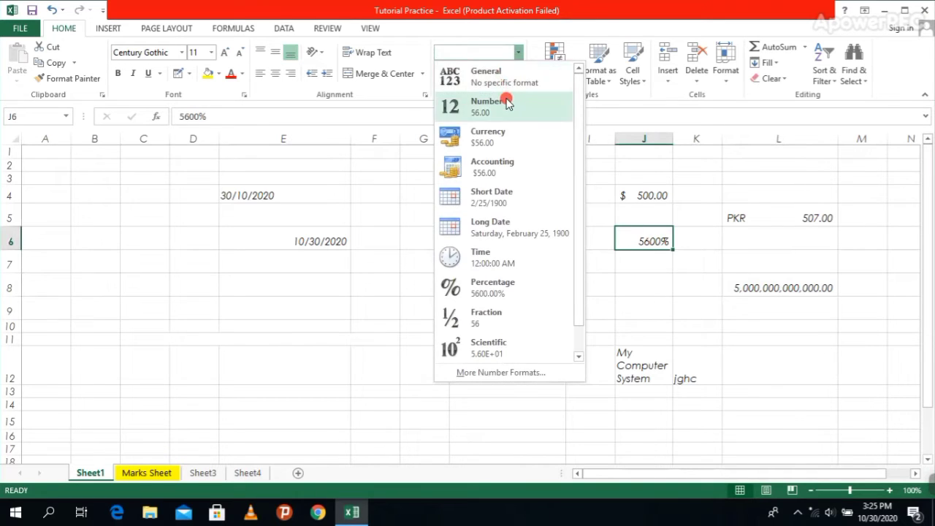
left_click(506, 101)
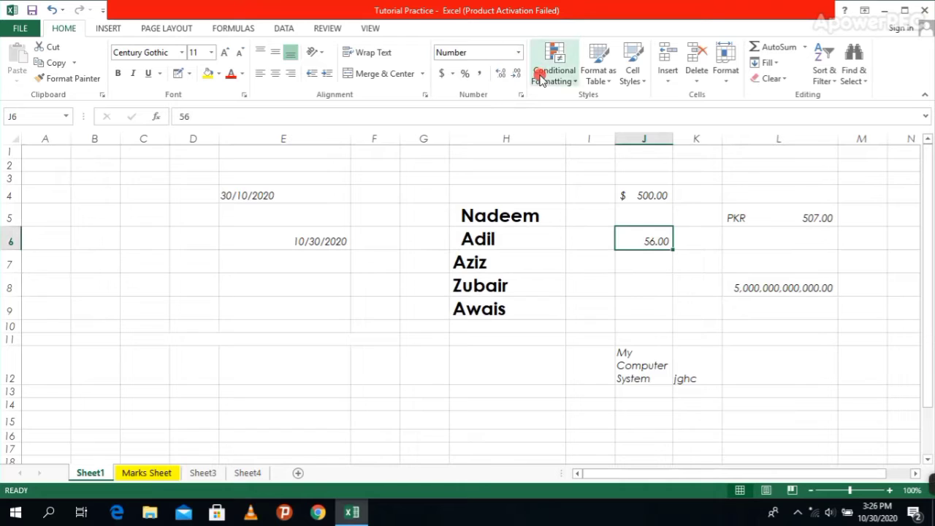
left_click(518, 53)
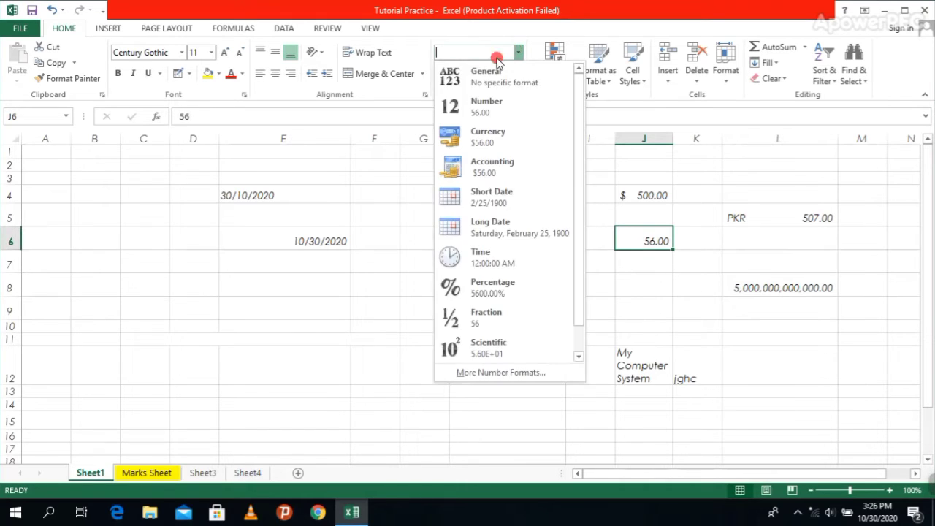
left_click(497, 73)
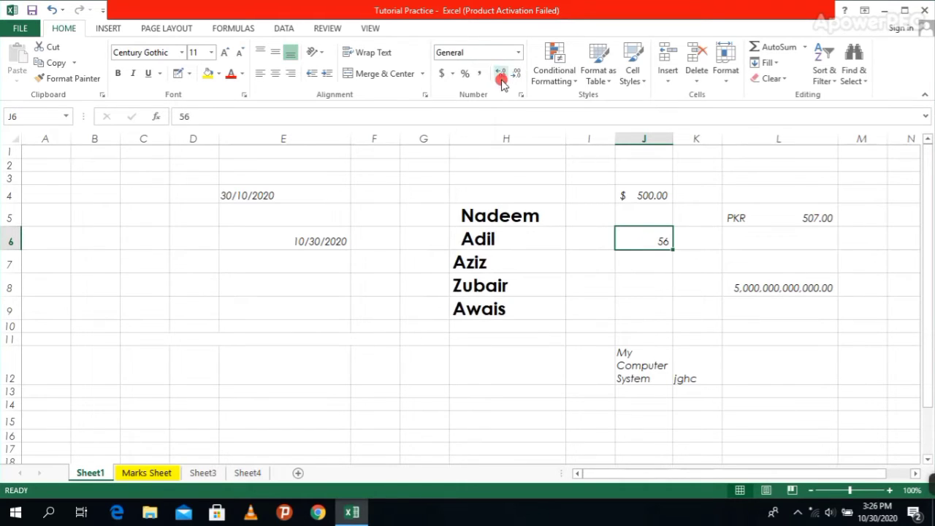
- Increase the decimal places of J6 to six, and reduce them to two
left_click(502, 75)
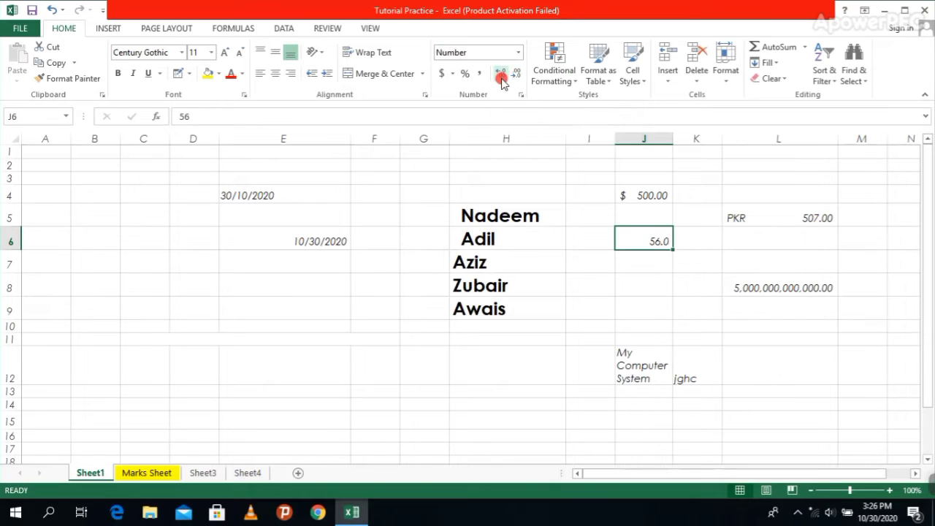
left_click(501, 76)
left_click(502, 75)
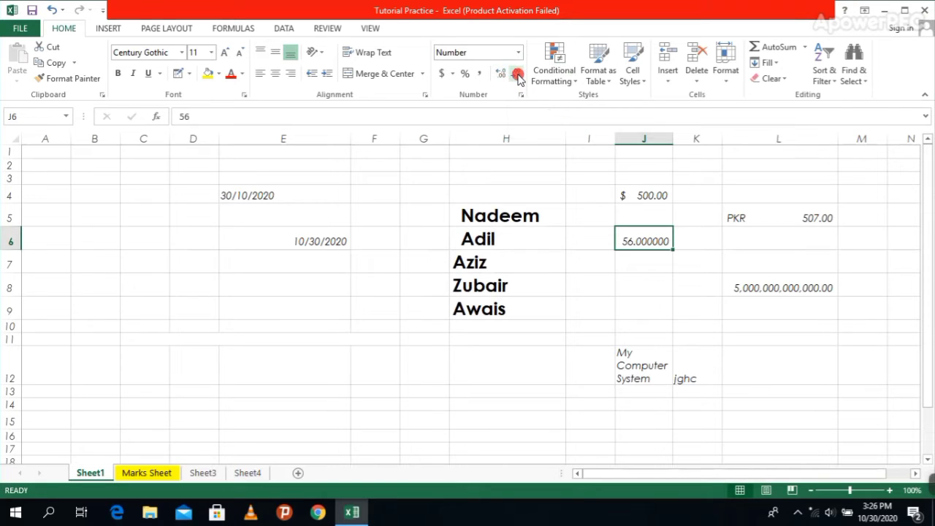
left_click(517, 75)
left_click(518, 76)
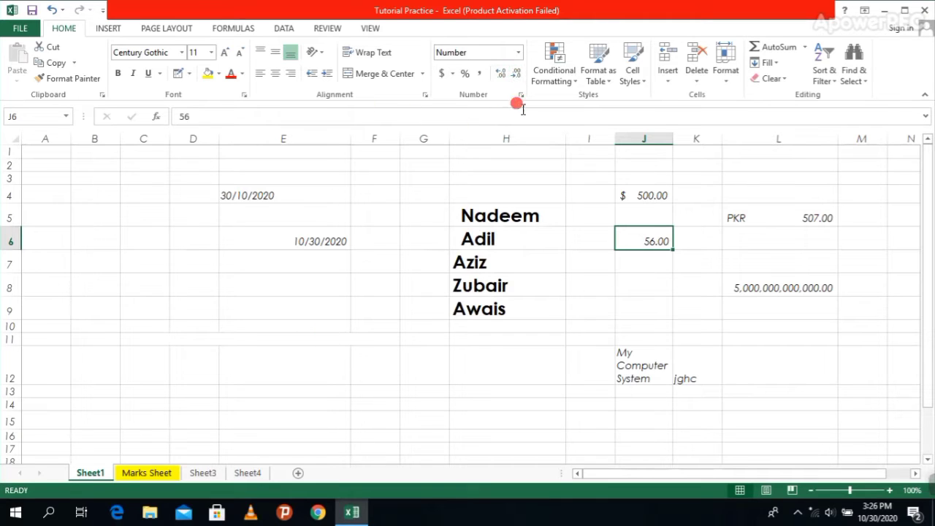
- Add further decimal places to J6, and decrease them until no decimals are left
left_click(501, 75)
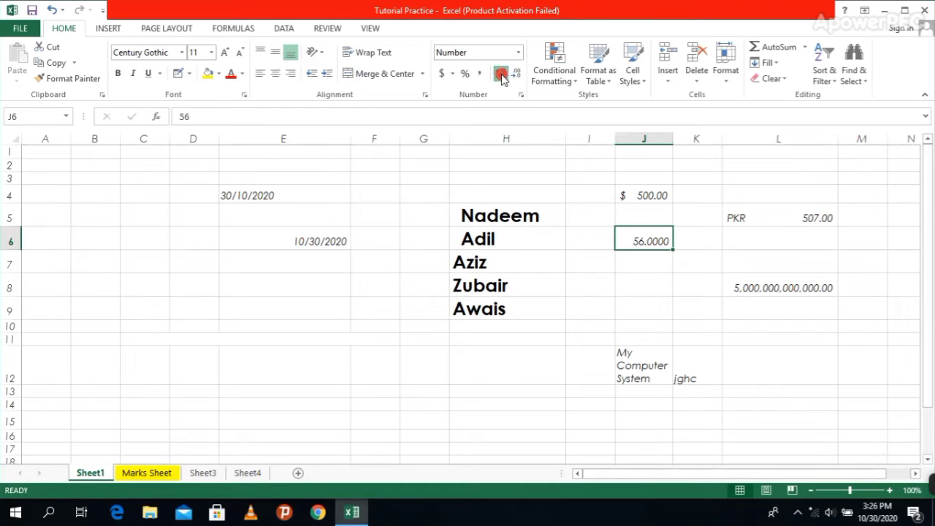
left_click(502, 75)
left_click(519, 76)
left_click(519, 76)
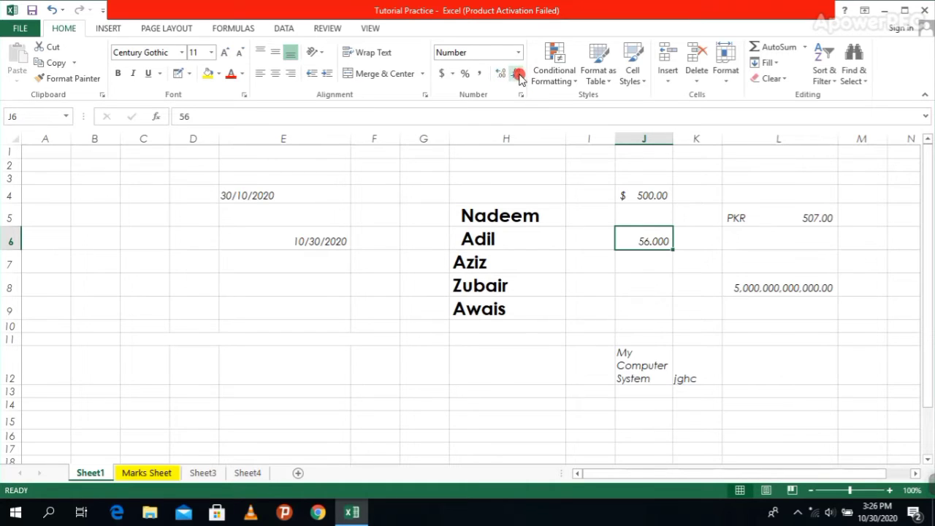
left_click(519, 76)
left_click(519, 76)
left_click(519, 76)
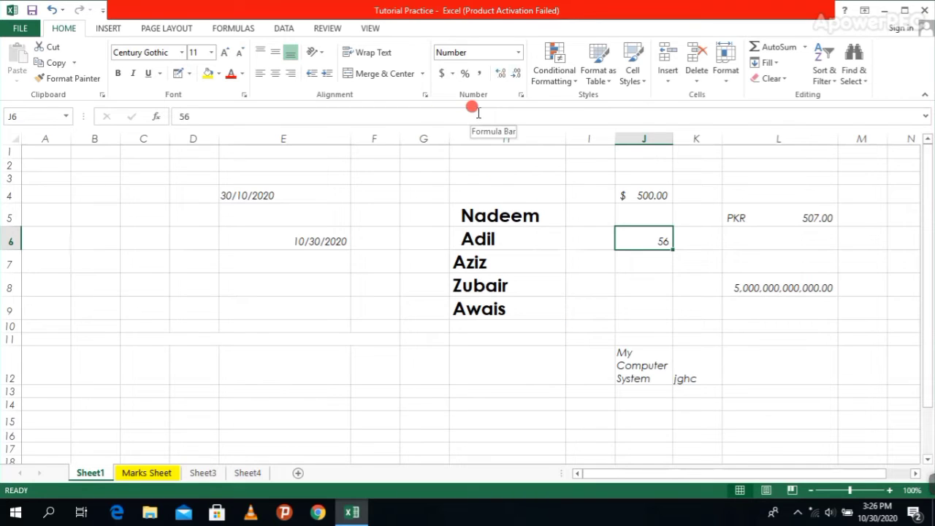
- Switch to the Marks Sheet, review the Highlight Cells Rules of Conditional Formatting, and select the first Urdu mark in D2
left_click(148, 473)
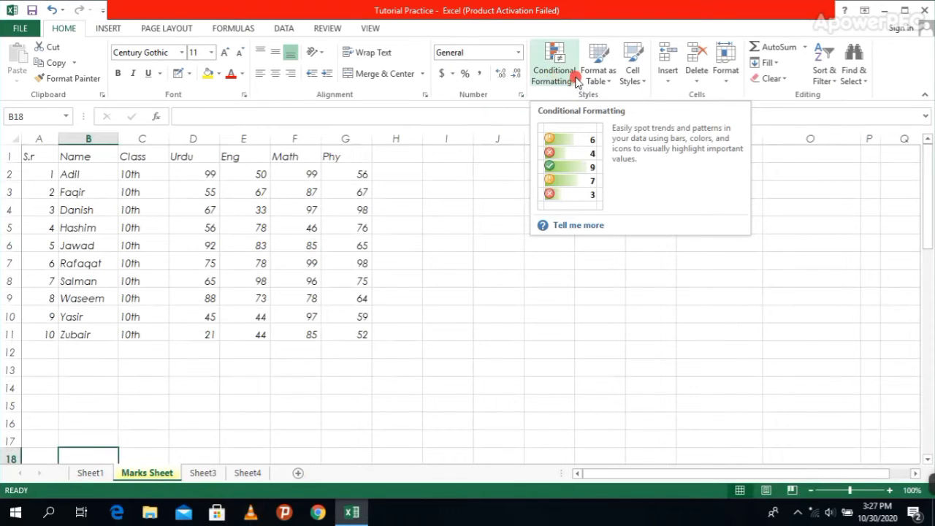
left_click(576, 76)
left_click(584, 117)
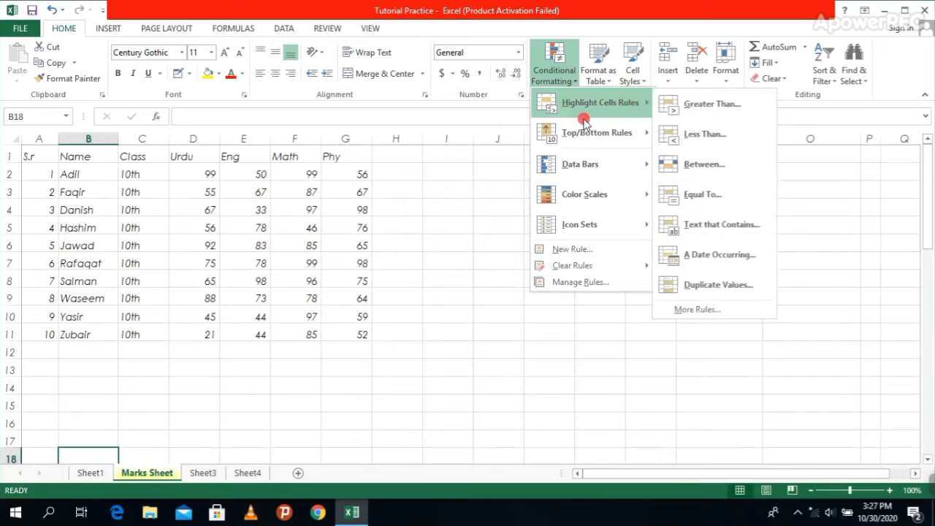
left_click(612, 108)
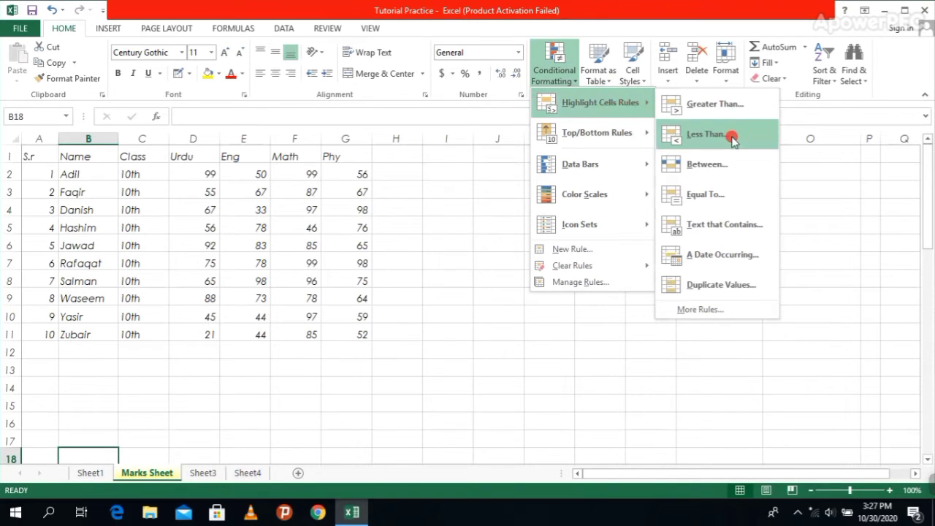
left_click(464, 340)
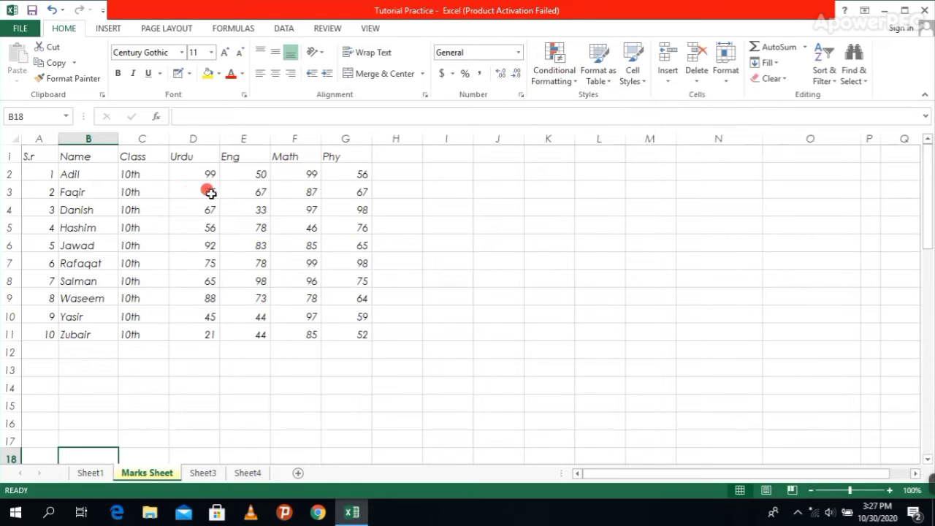
left_click(190, 174)
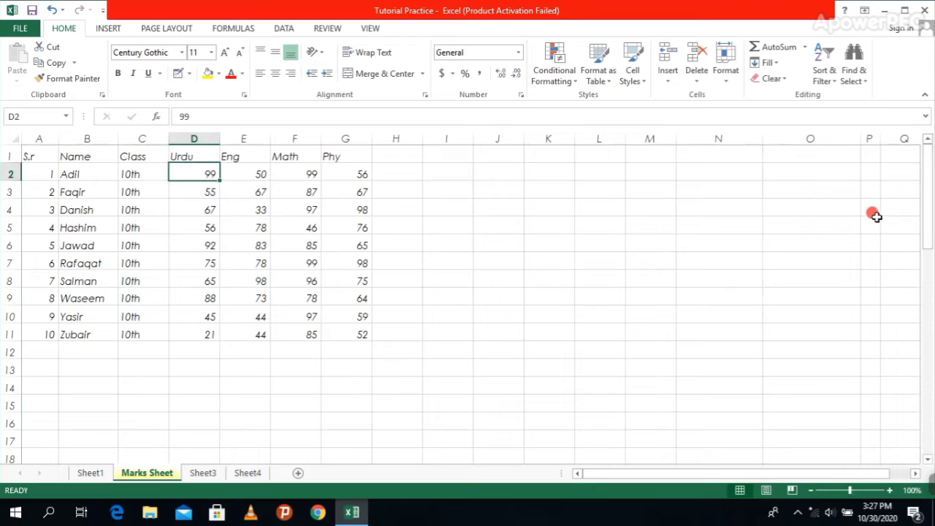
- Select all the Urdu, Eng, Math and Phy marks in D2:G11
left_click(480, 246)
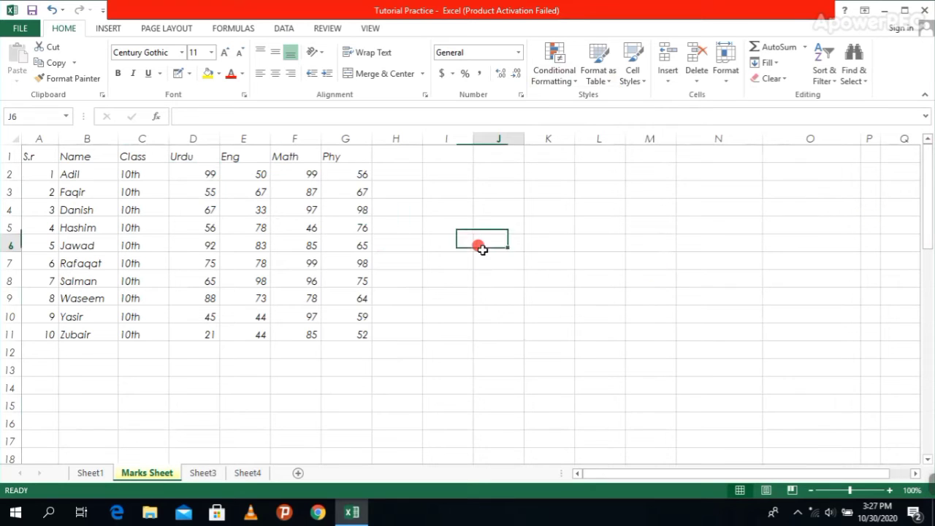
left_click(189, 174)
left_click_drag(189, 174, 323, 331)
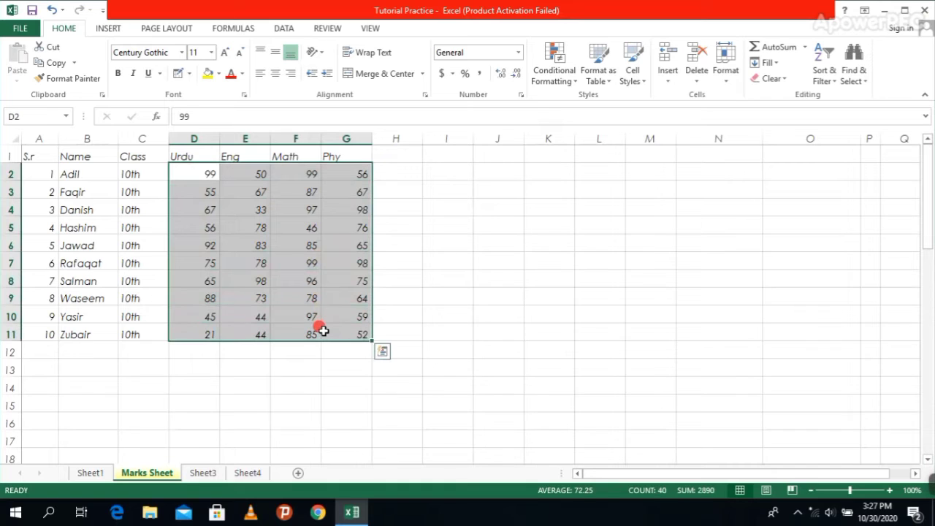
- Preview a Greater Than 80 highlight rule with light red fill on the selected marks, and cancel it
left_click(576, 81)
mouse_move(623, 104)
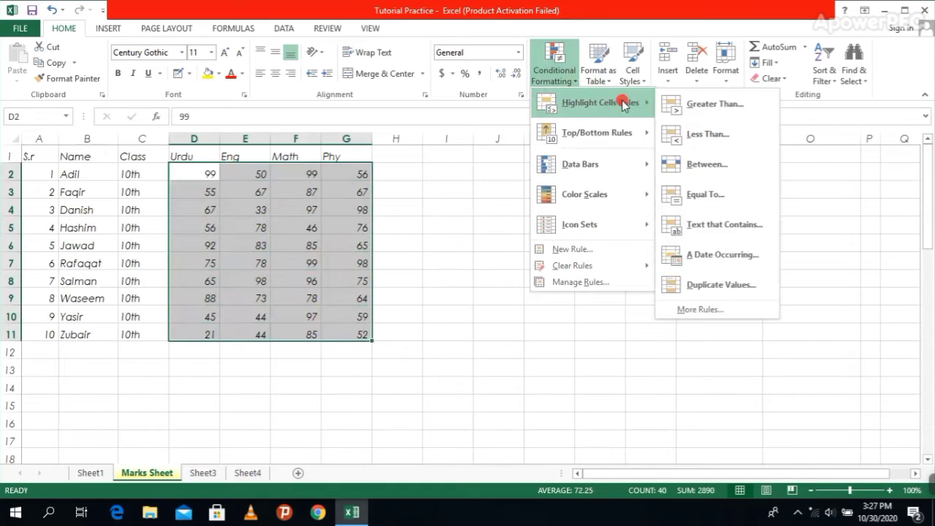
left_click(721, 106)
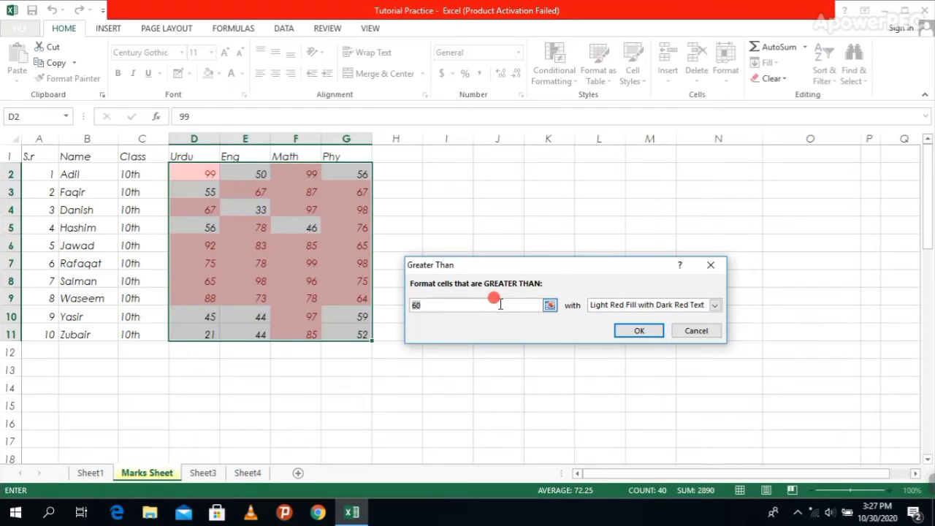
type("80")
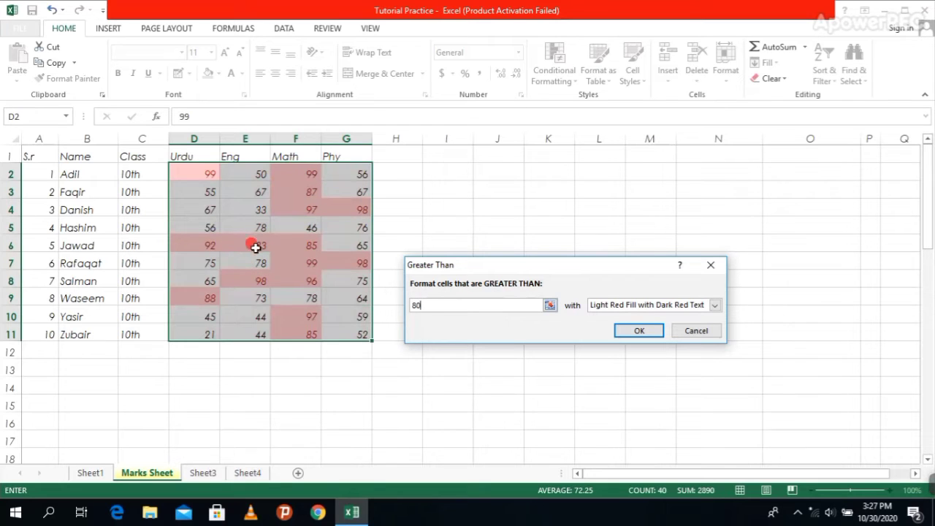
left_click(695, 331)
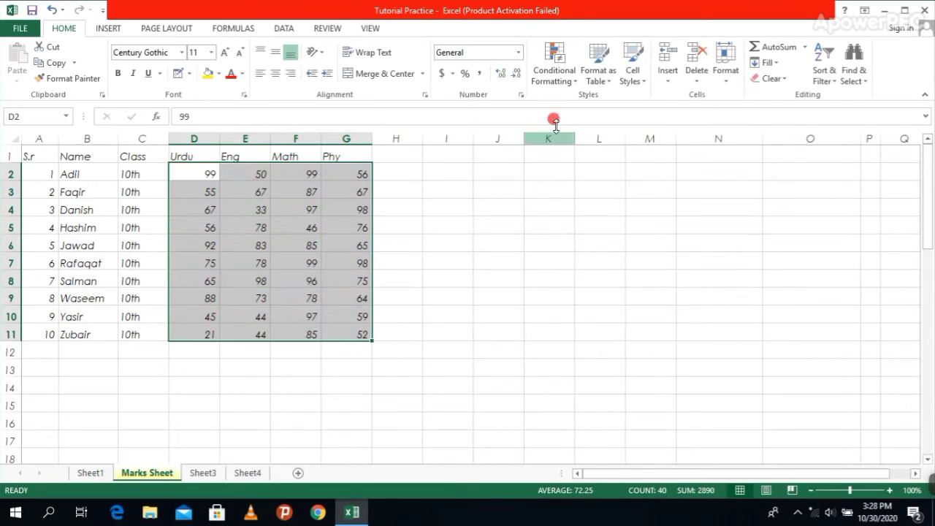
- Preview a Less Than 80 highlight rule with light red fill on the selected marks, and cancel it
left_click(573, 81)
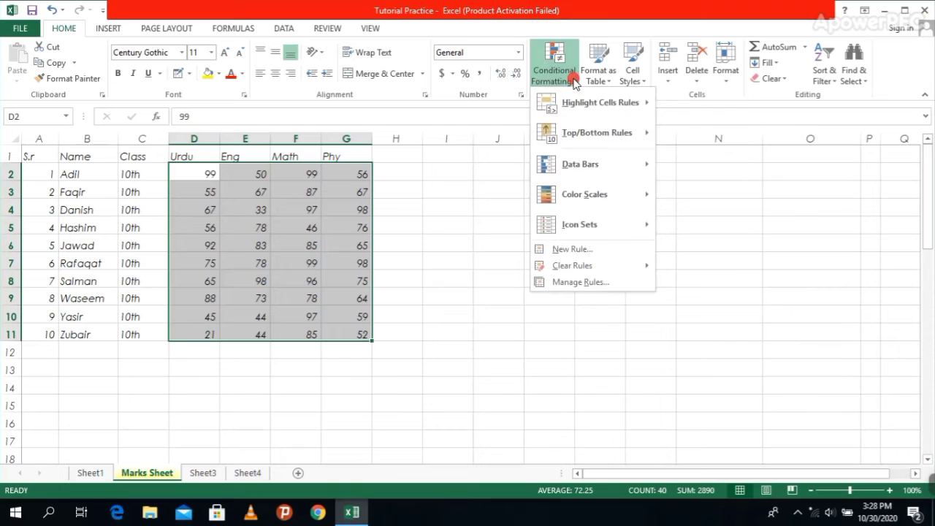
mouse_move(619, 106)
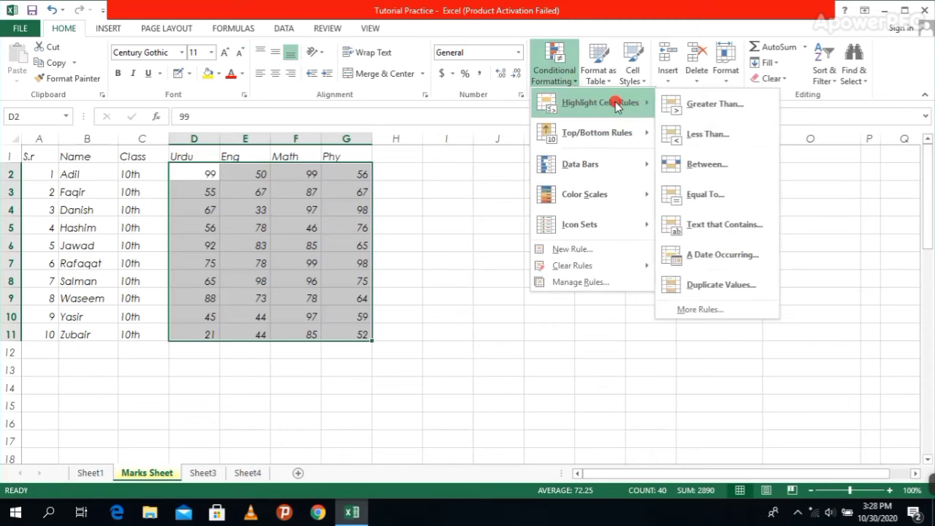
left_click(719, 135)
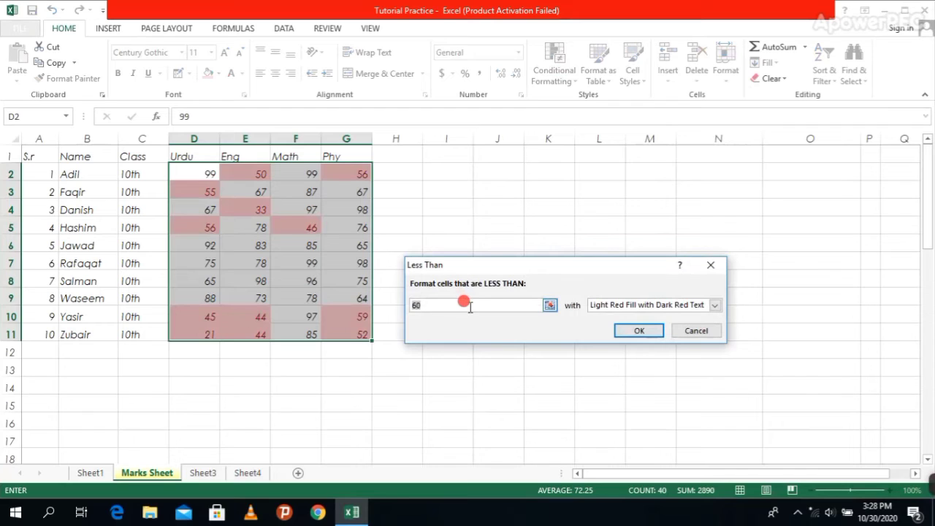
type("8")
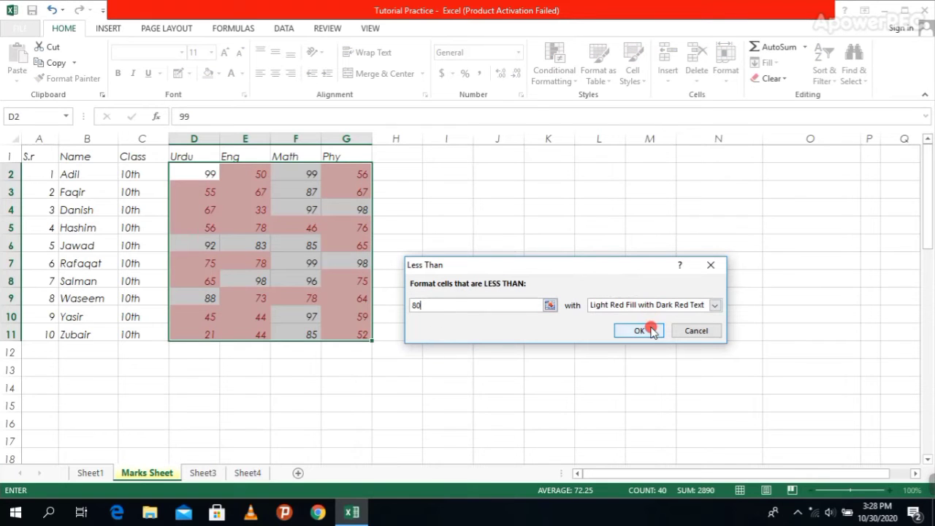
left_click(706, 331)
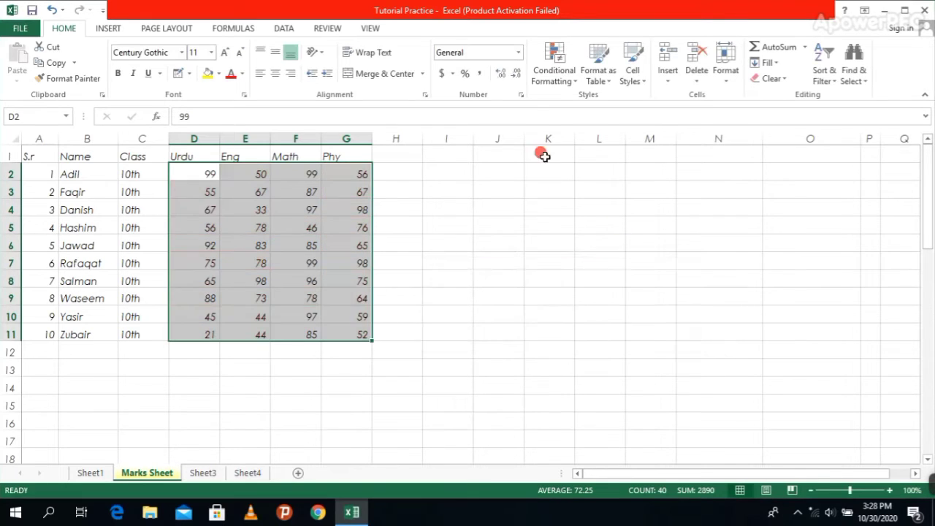
- Preview a Between highlight rule for marks from 60 to 80 with light red fill, and cancel it
left_click(554, 73)
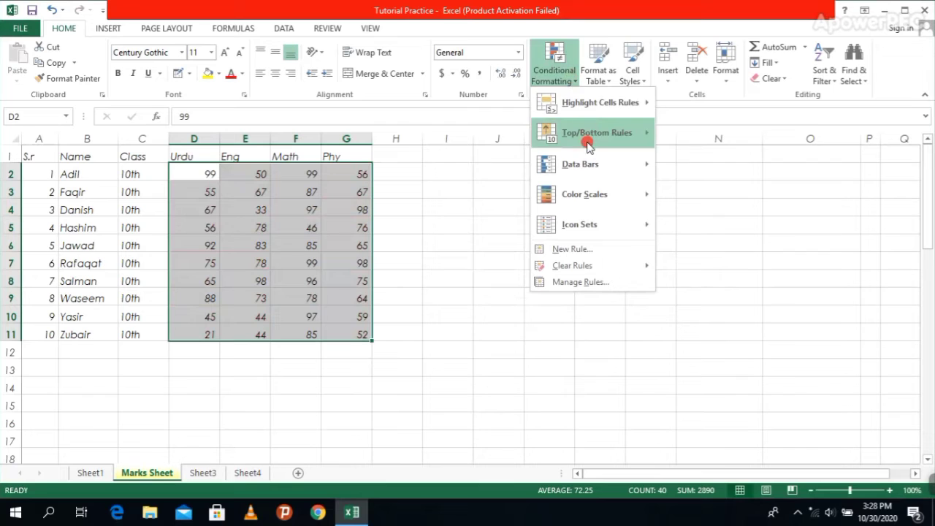
mouse_move(599, 102)
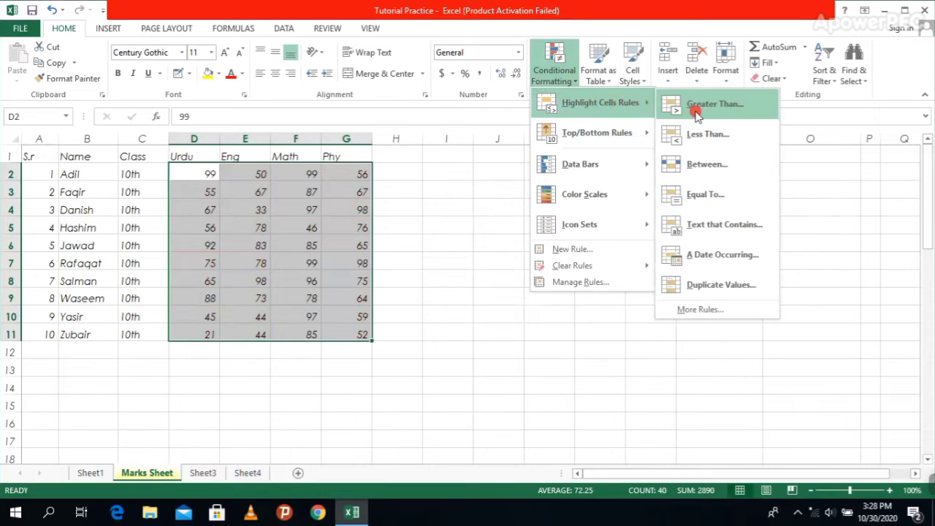
left_click(741, 165)
left_click(445, 301)
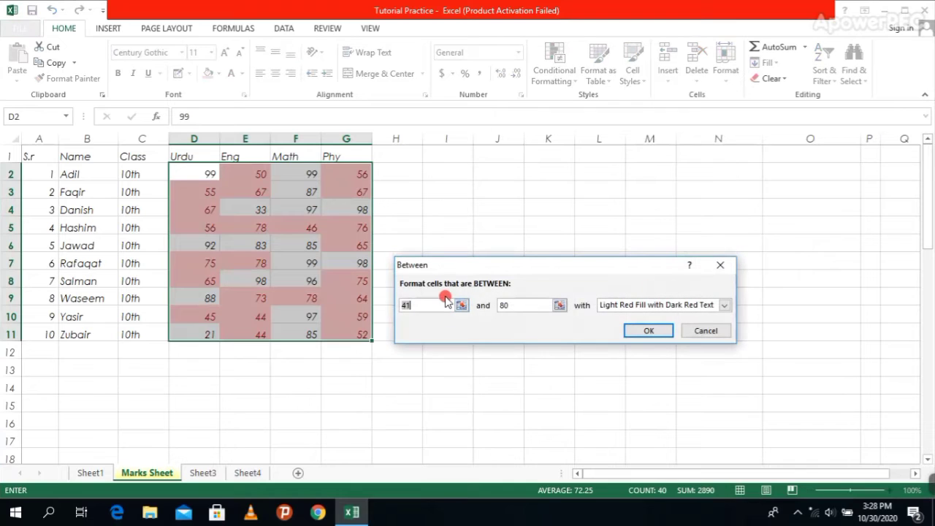
left_click(447, 306)
key("BackSpace")
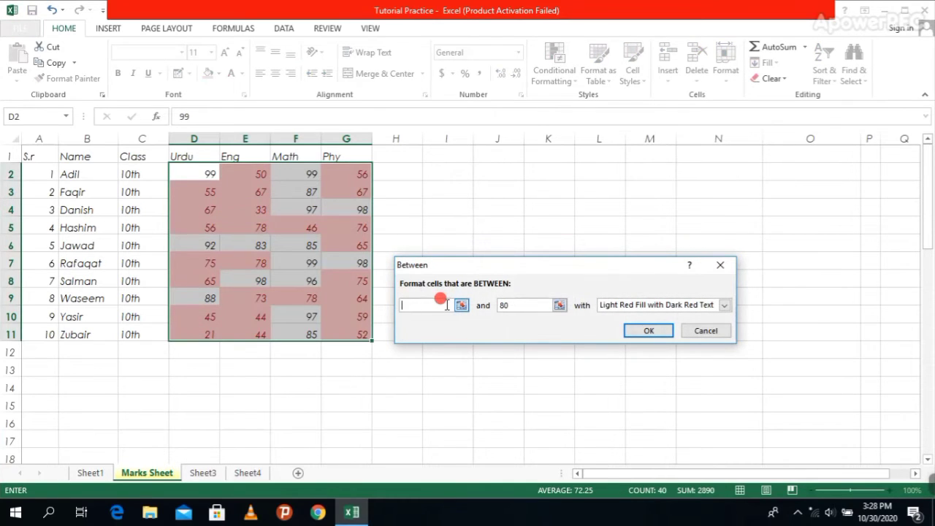
type("60")
left_click(524, 305)
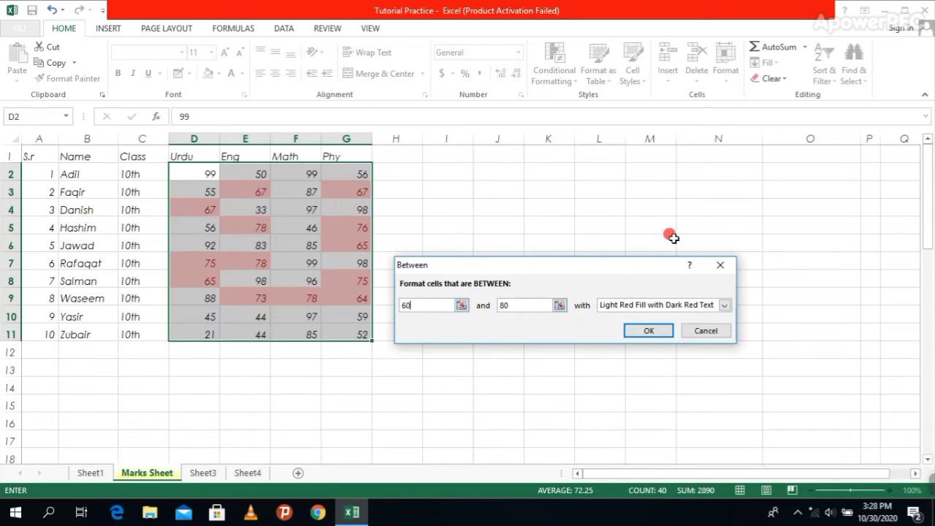
left_click(706, 331)
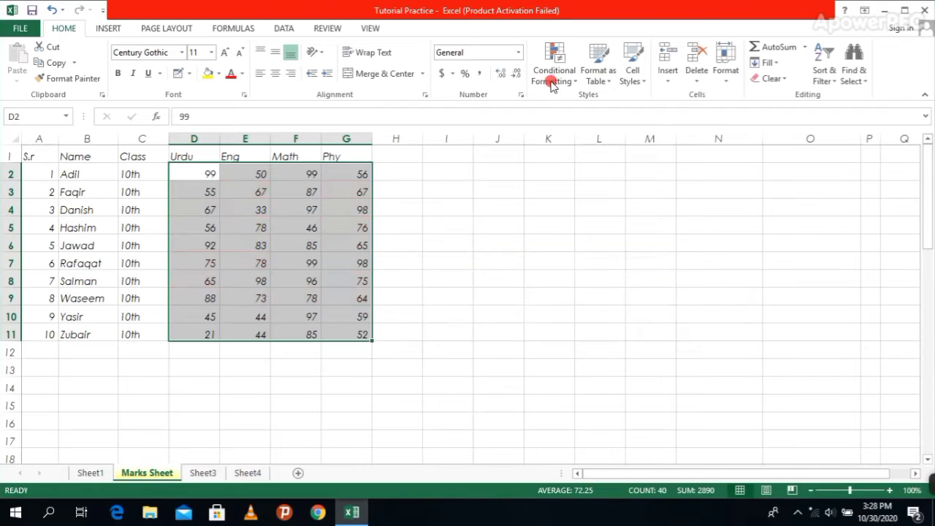
- Show the Highlight Cells Rules of Conditional Formatting for the selected marks
left_click(576, 82)
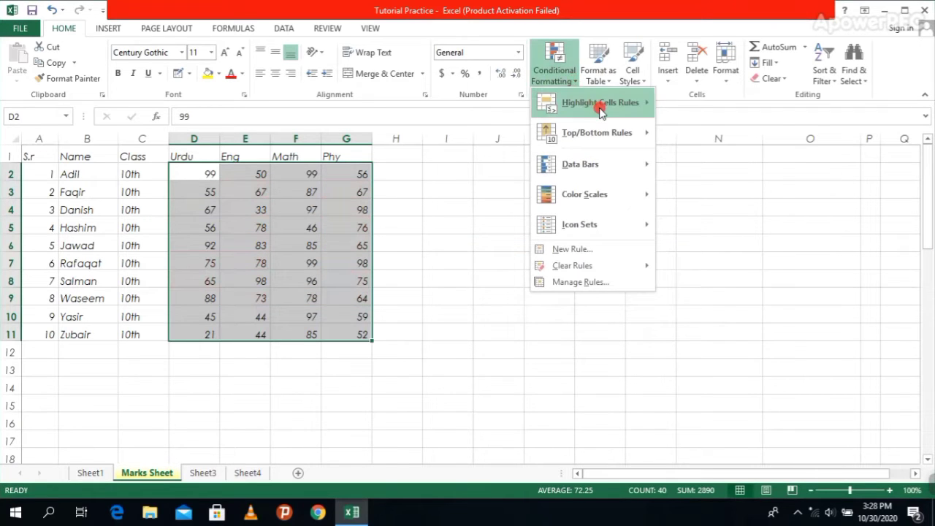
mouse_move(599, 106)
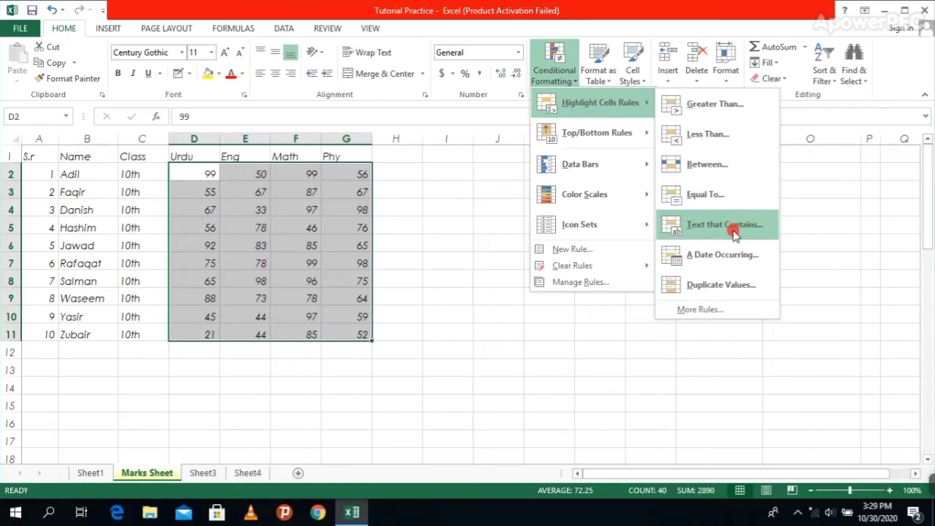
- Preview a Text That Contains highlight rule on the marks in D2:G11 for 5 and for 99, then cancel it
left_click(710, 226)
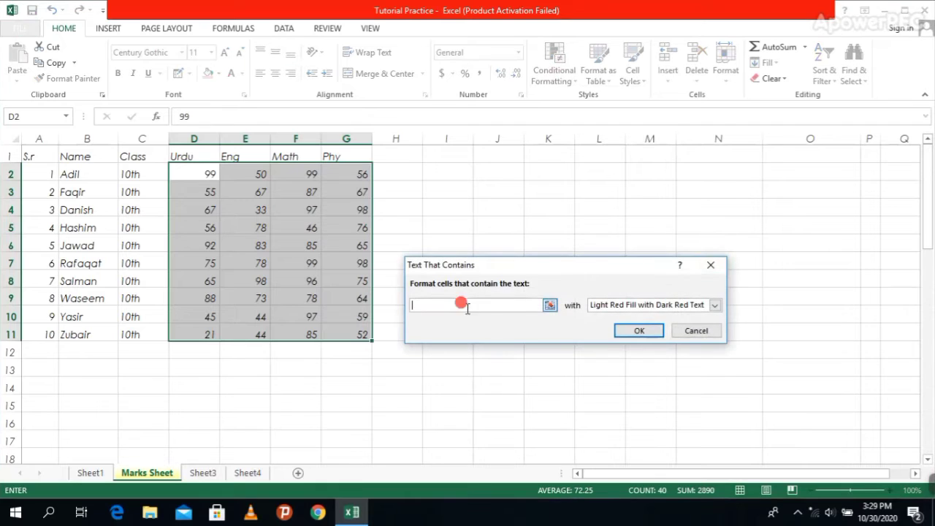
type("t")
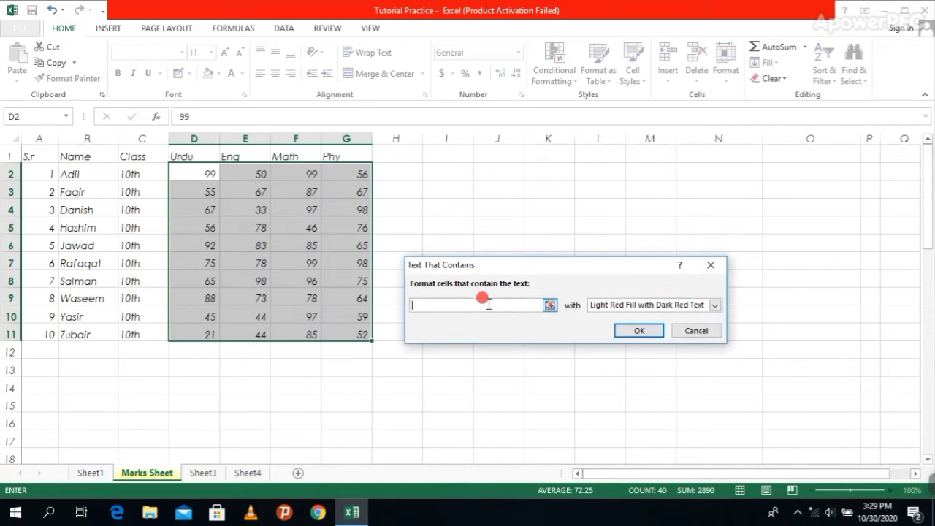
type("5")
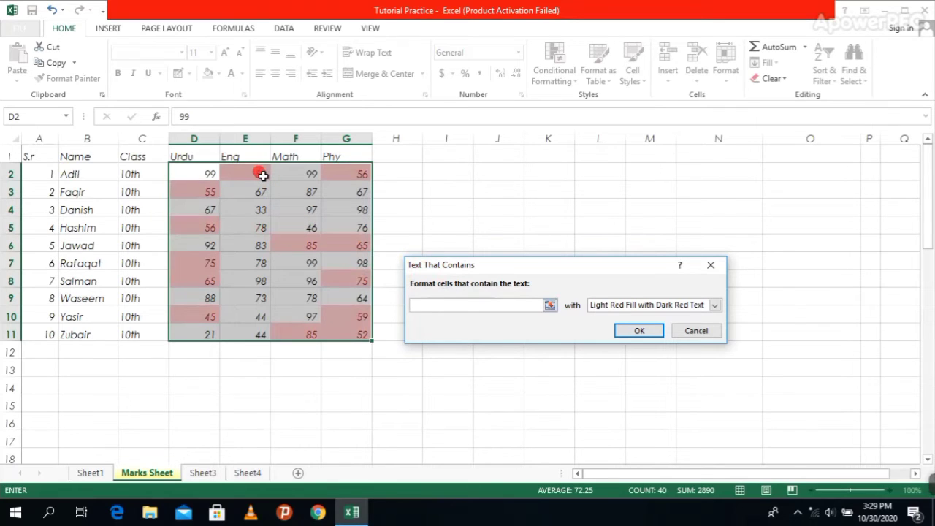
type("99")
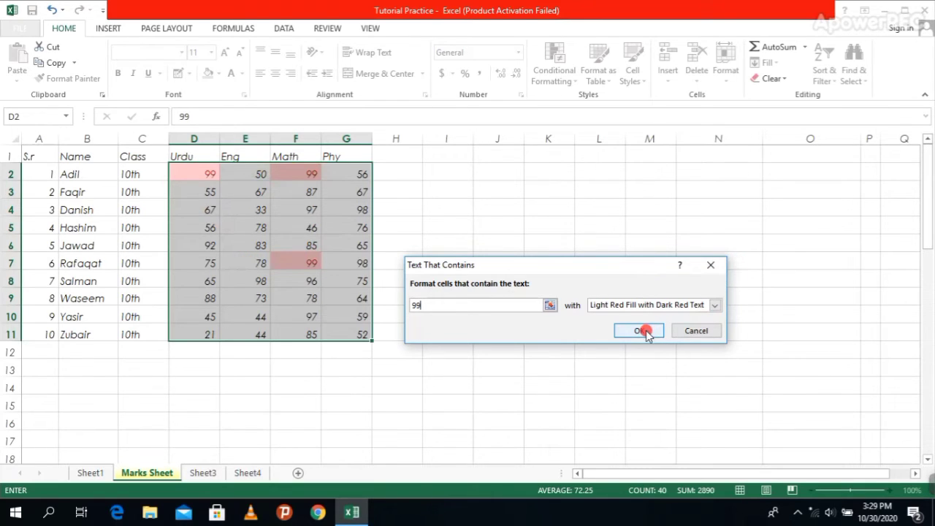
left_click(697, 331)
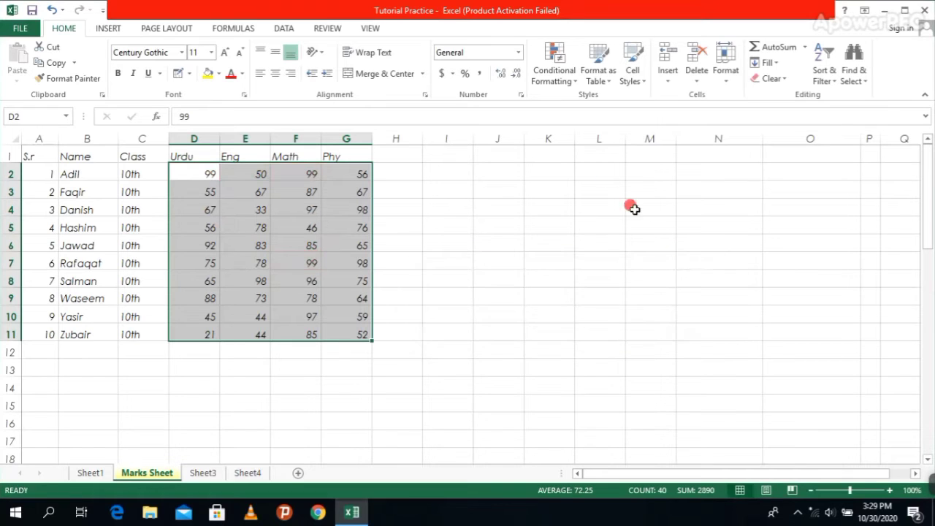
- Preview a Duplicate Values highlight rule with Light Red Fill with Dark Red Text on the marks in D2:G11, then cancel it
left_click(572, 86)
mouse_move(637, 100)
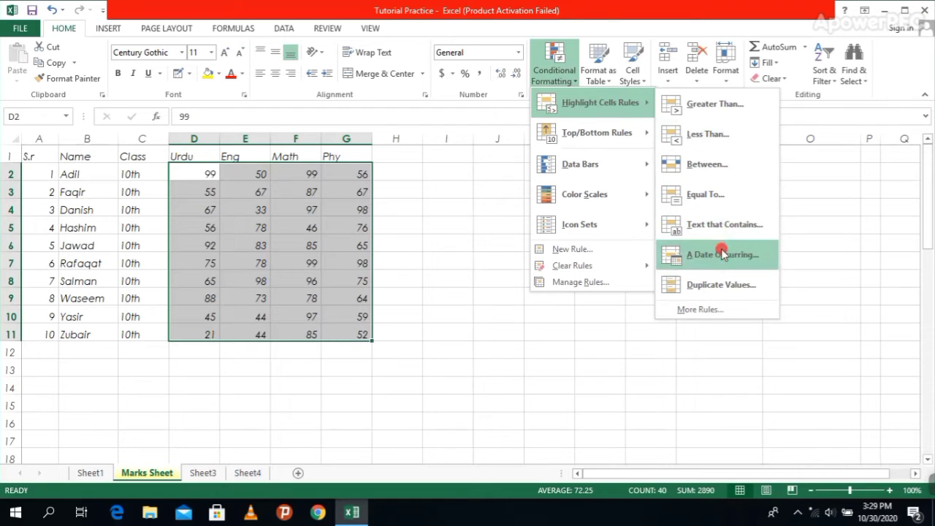
left_click(731, 287)
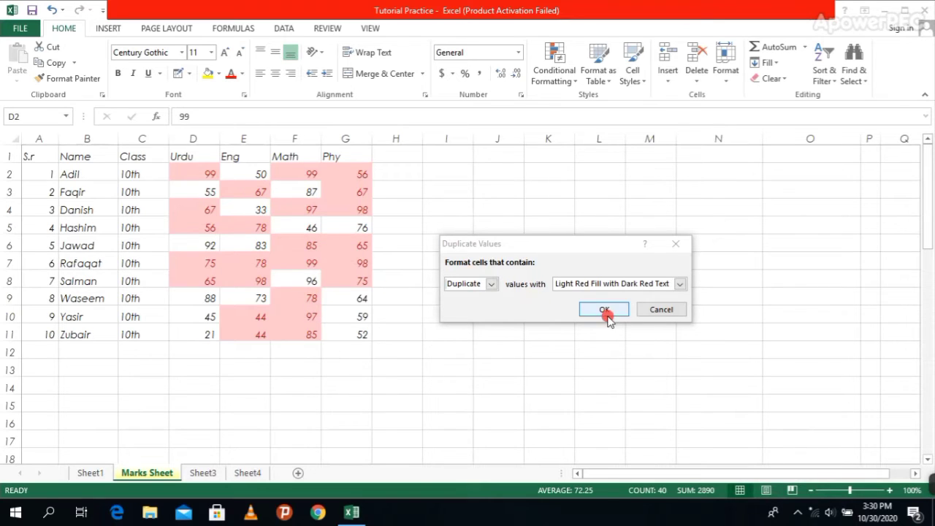
left_click(653, 312)
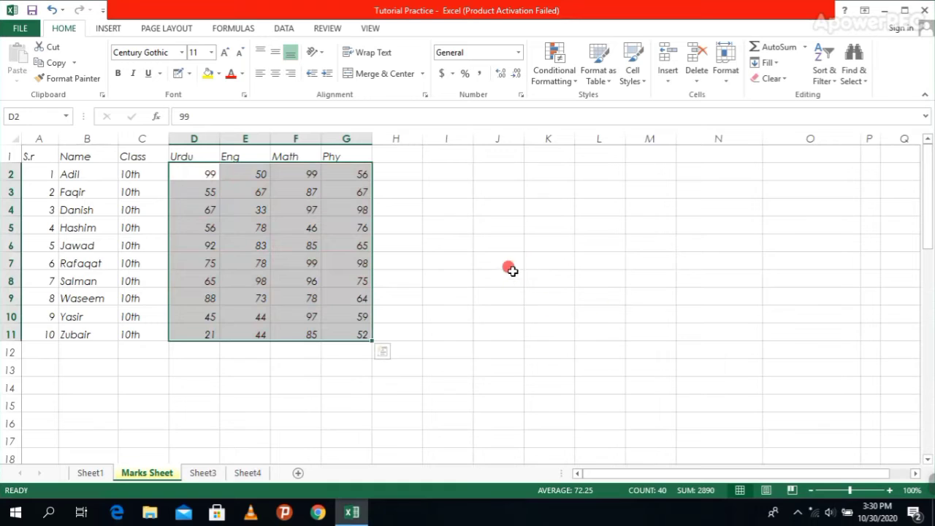
- Preview a Top 10 Items rule on the marks in D2:G11, then cancel it and deselect the range
left_click(578, 83)
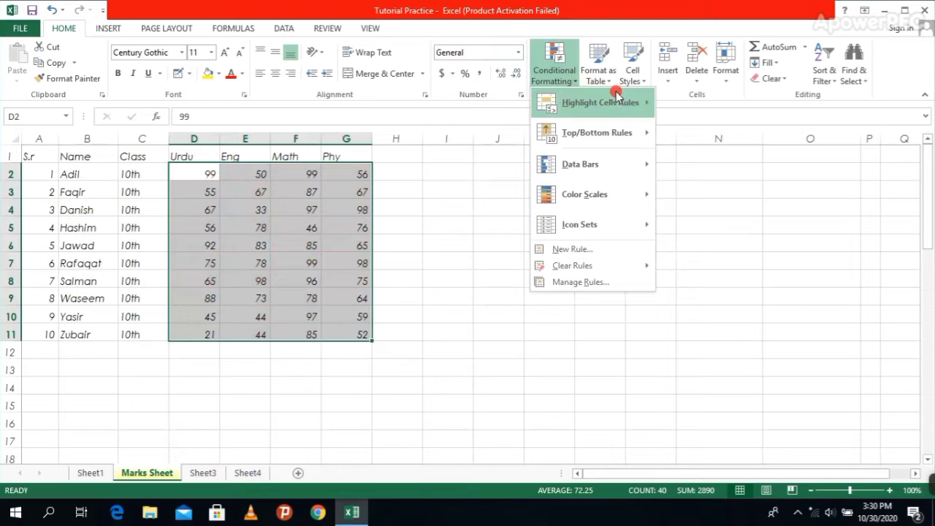
mouse_move(572, 133)
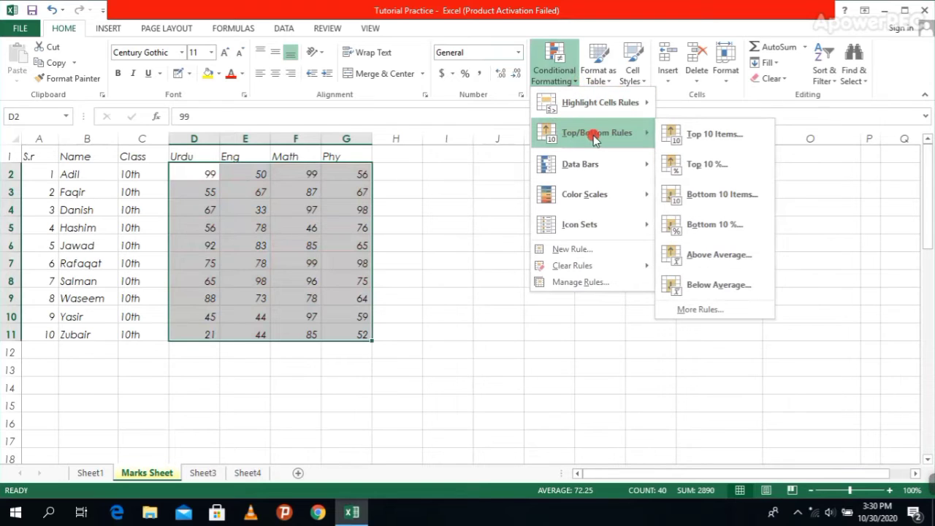
left_click(712, 134)
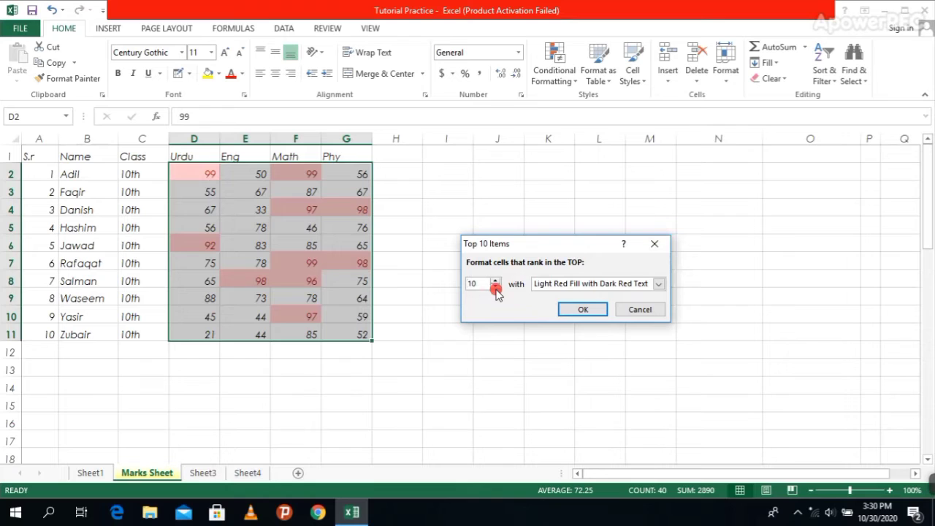
left_click(635, 310)
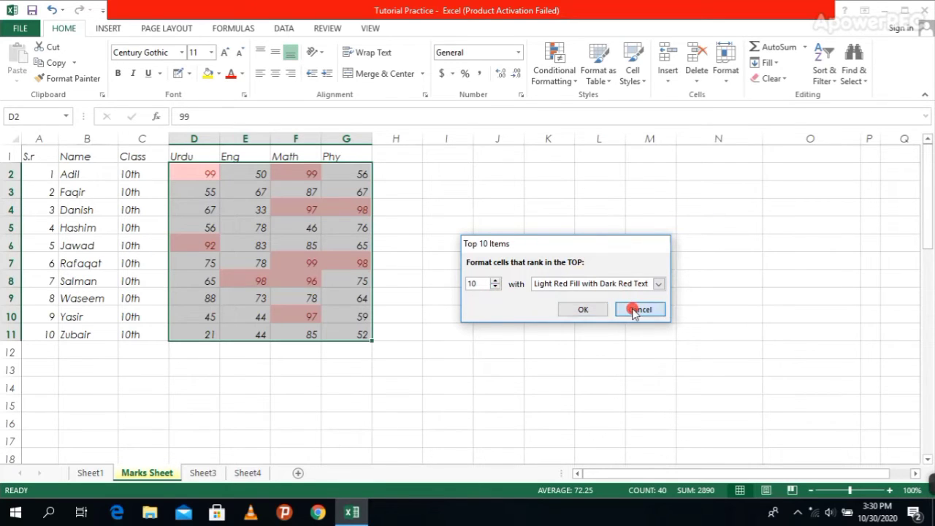
left_click(431, 189)
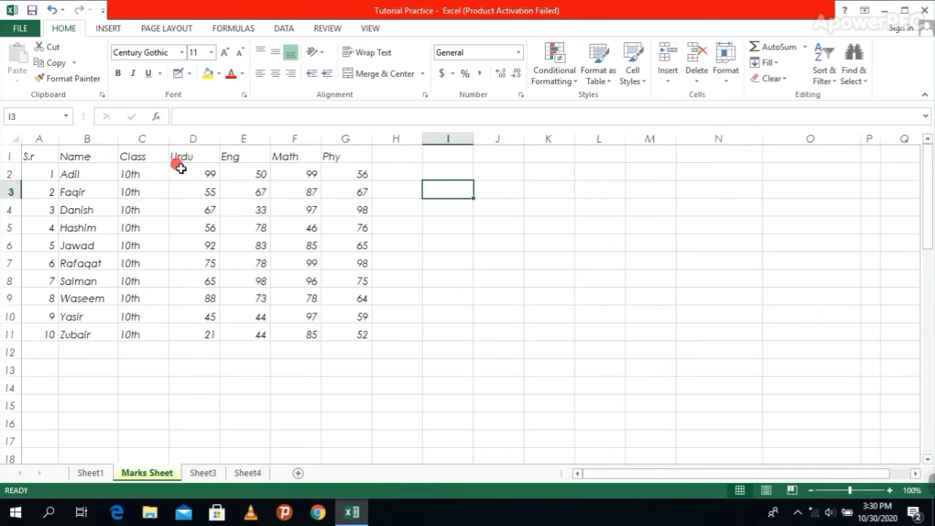
- Total the first student's four subject marks in H2 with AutoSum and fill the formula down to H11
left_click_drag(181, 173, 363, 172)
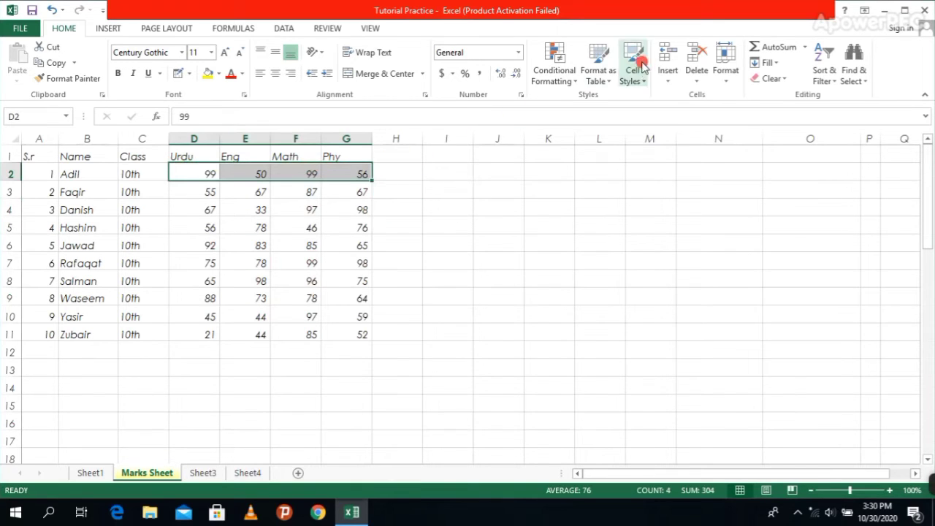
left_click(780, 48)
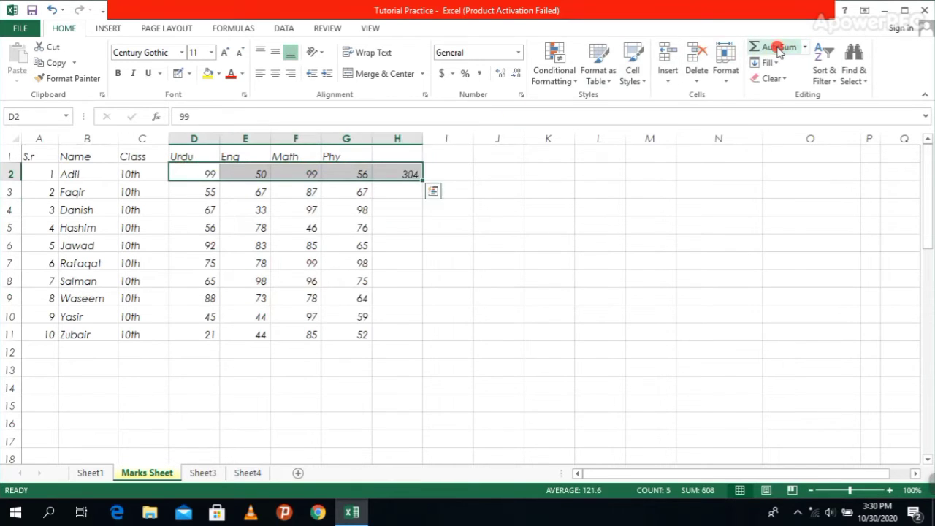
left_click(547, 202)
left_click(409, 171)
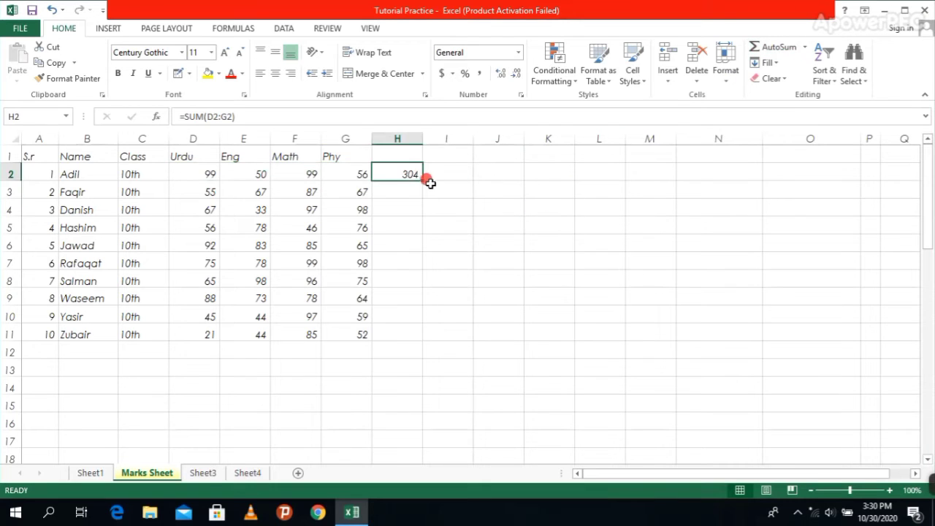
left_click_drag(422, 180, 413, 335)
left_click(557, 259)
- Preview a Top 10 Items rule on the totals in H2:H11 with the rank count reduced to 3, then cancel it
left_click(398, 170)
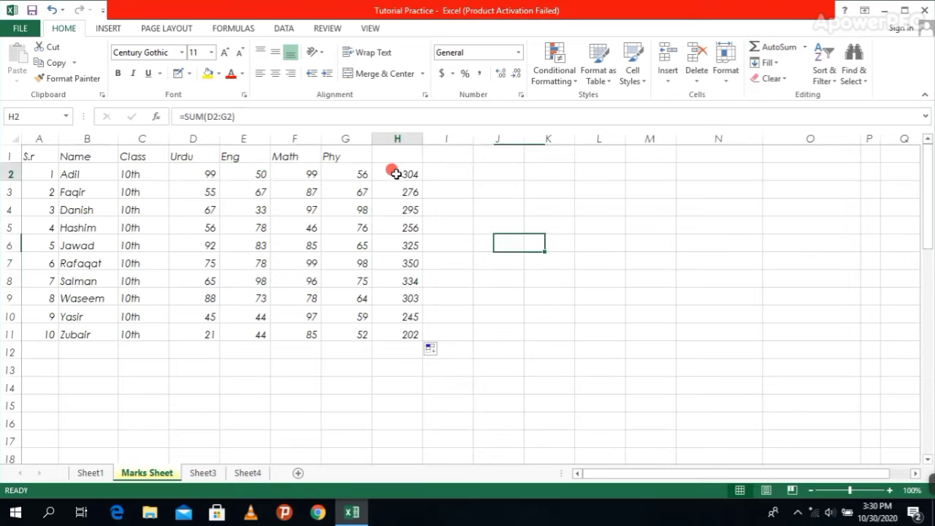
left_click_drag(397, 173, 397, 329)
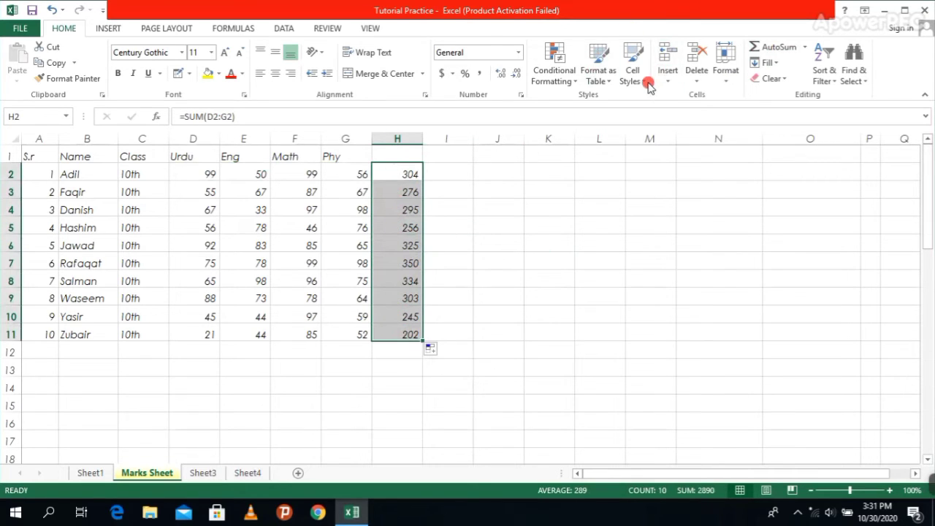
left_click(571, 79)
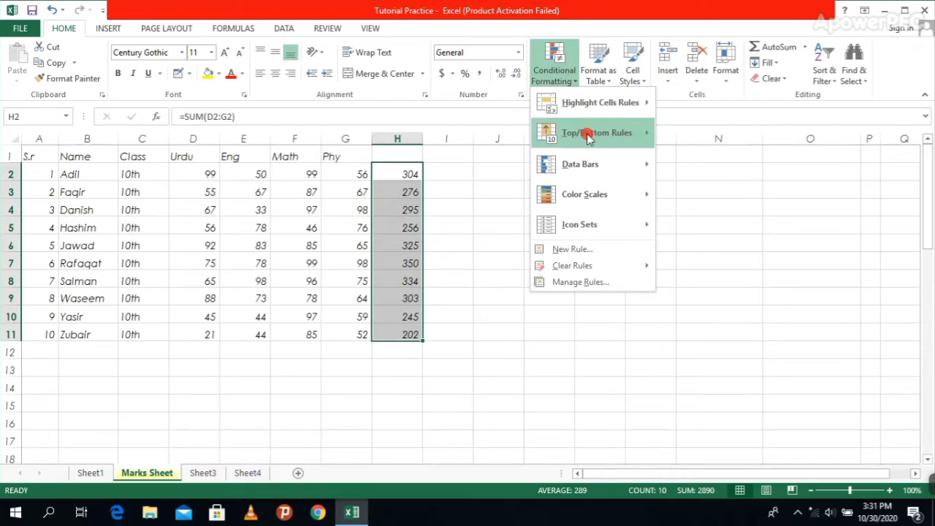
mouse_move(589, 136)
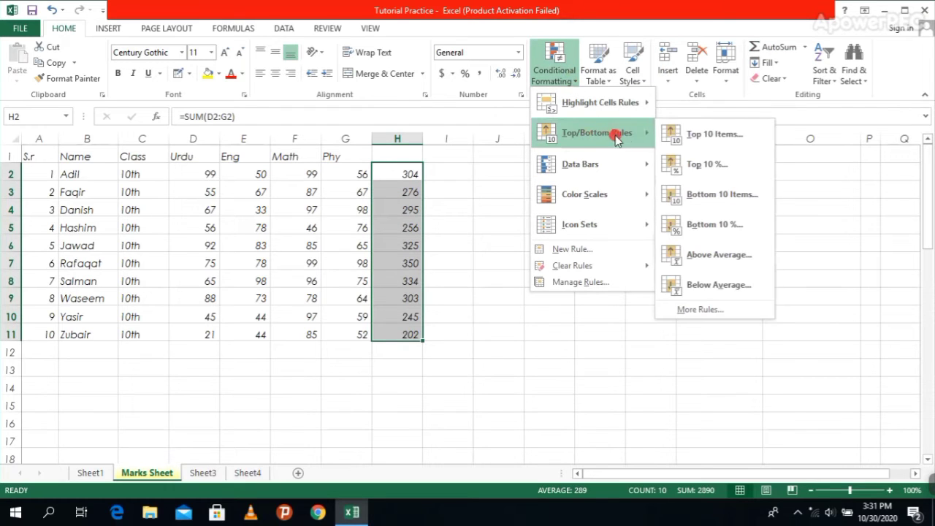
left_click(719, 136)
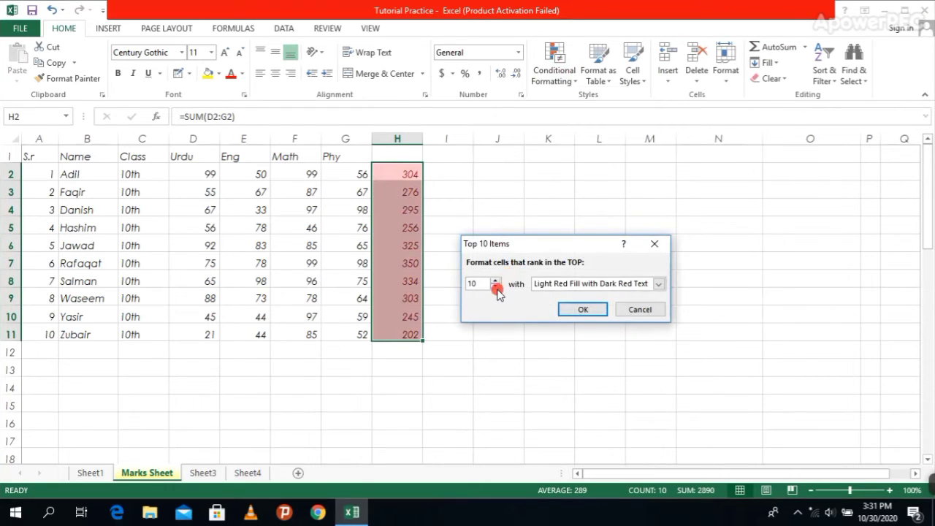
left_click(496, 287)
left_click(497, 287)
left_click(496, 287)
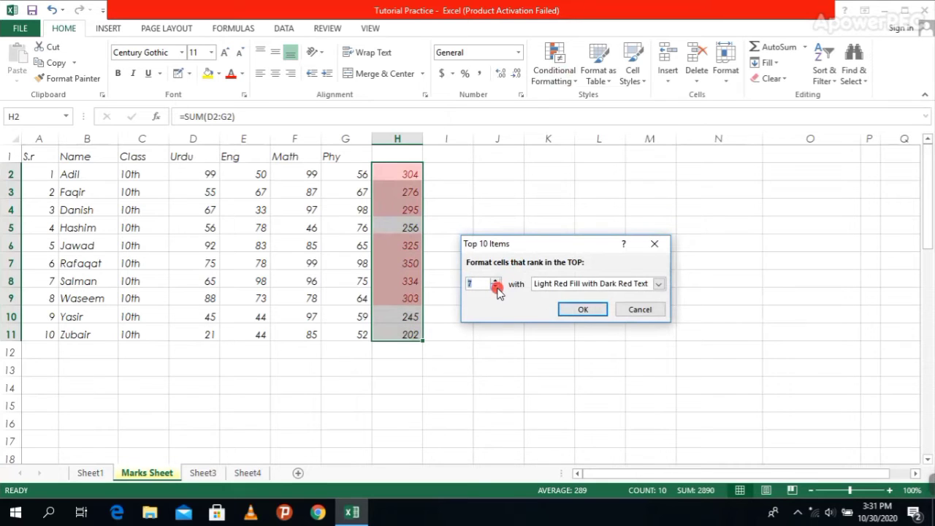
left_click(496, 287)
left_click(496, 287)
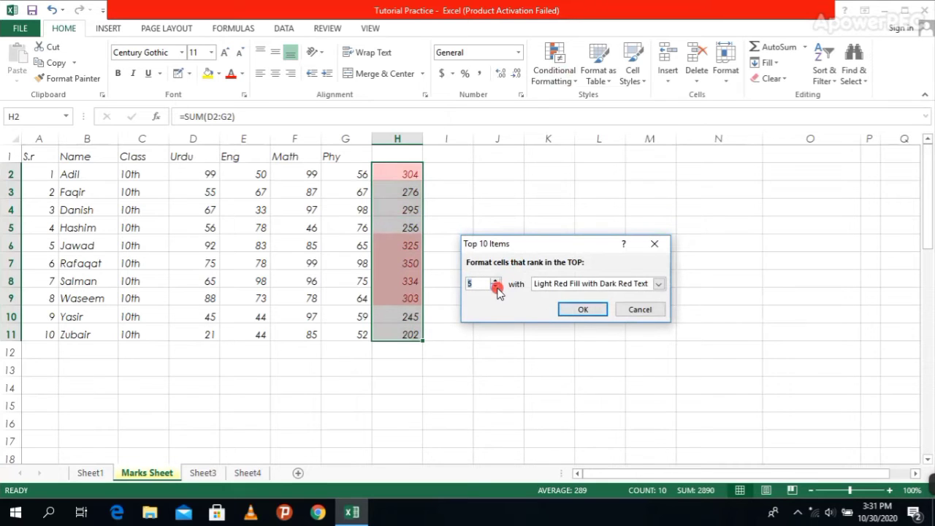
left_click(496, 288)
left_click(496, 287)
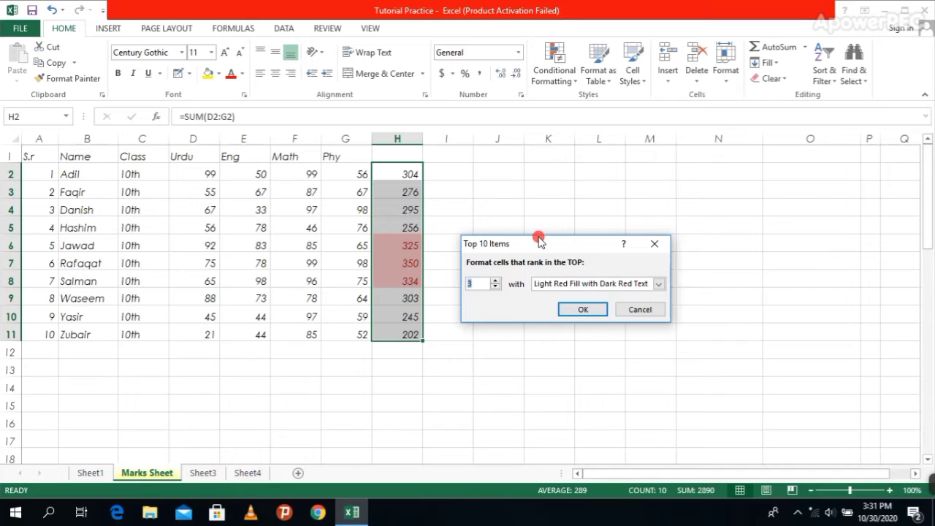
left_click(640, 310)
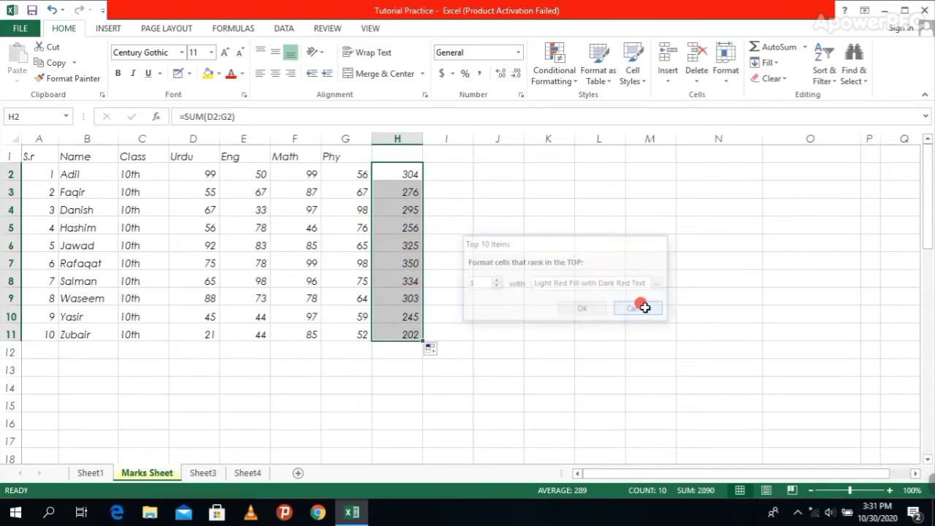
- Preview a Bottom 10 Items rule on the totals in H2:H11 with the rank count reduced to 3, then cancel it
left_click(571, 84)
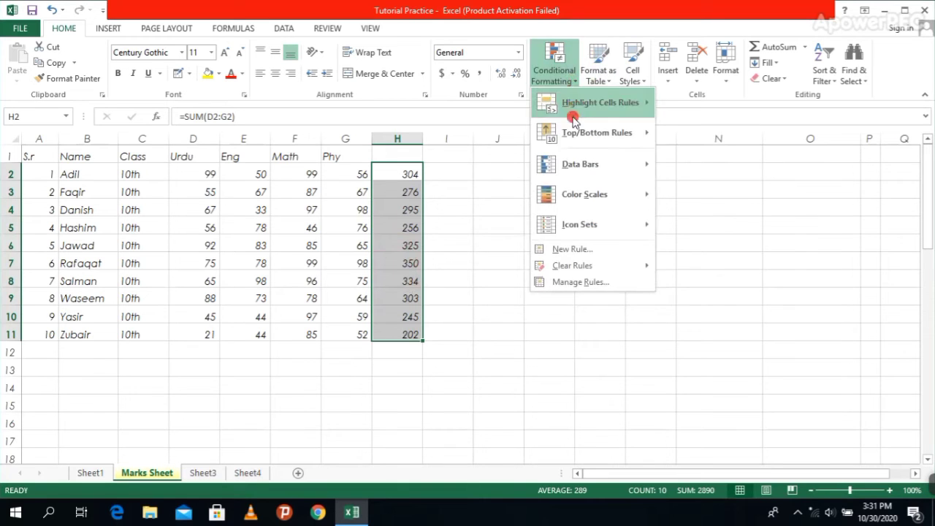
mouse_move(577, 133)
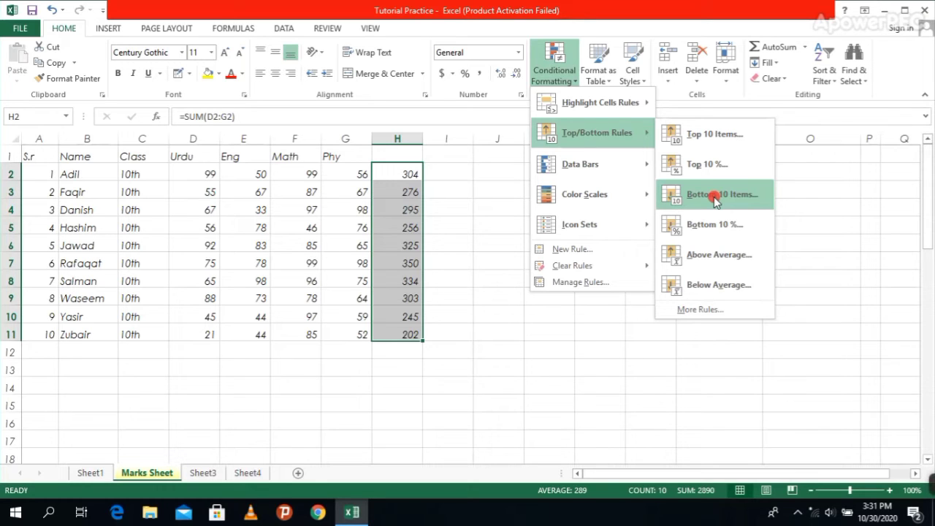
left_click(716, 201)
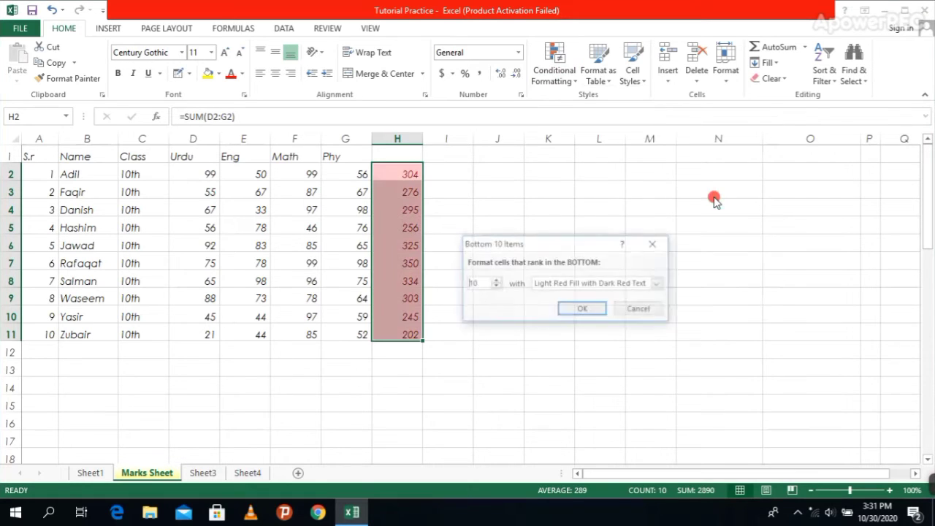
left_click(496, 285)
left_click(496, 285)
left_click(496, 286)
left_click(496, 285)
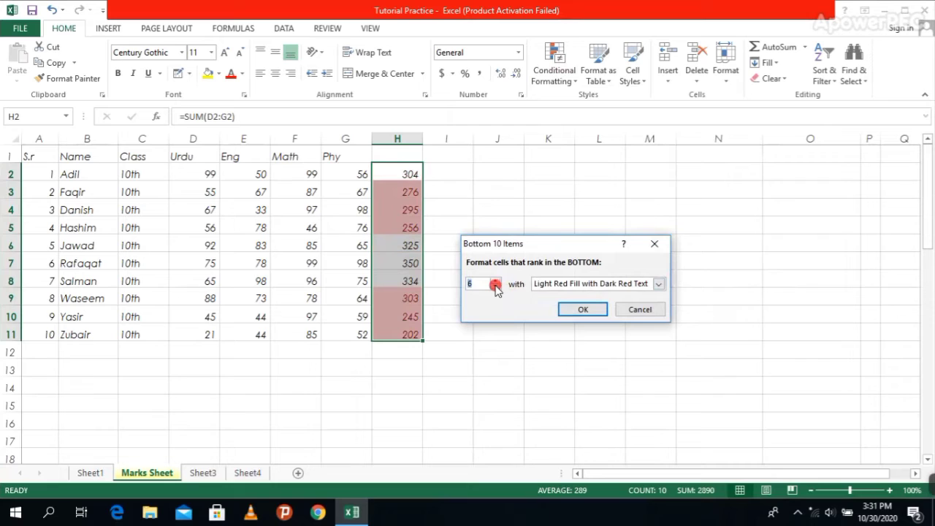
left_click(495, 285)
left_click(495, 285)
left_click(495, 286)
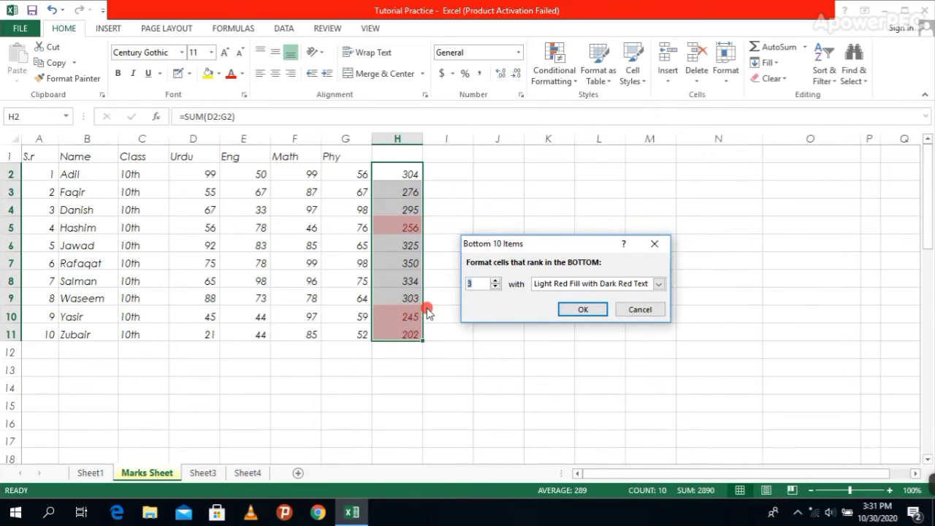
left_click(584, 311)
left_click(643, 309)
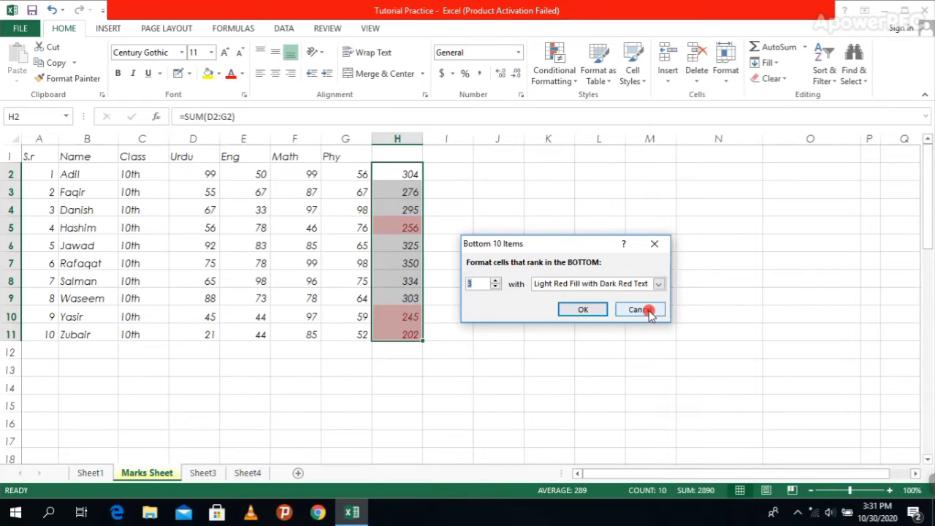
- Preview an Above Average rule with Light Red Fill with Dark Red Text on the totals in H2:H11, then cancel it
left_click(577, 82)
mouse_move(585, 132)
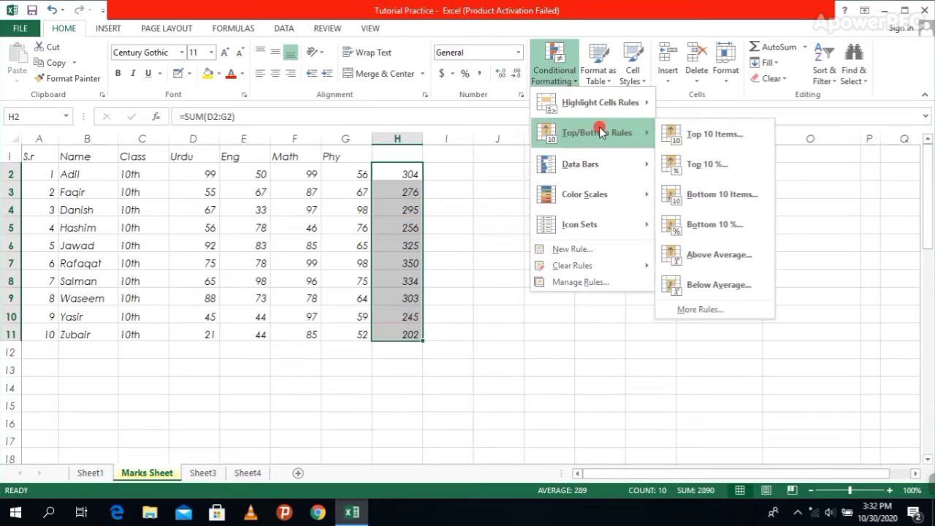
left_click(724, 256)
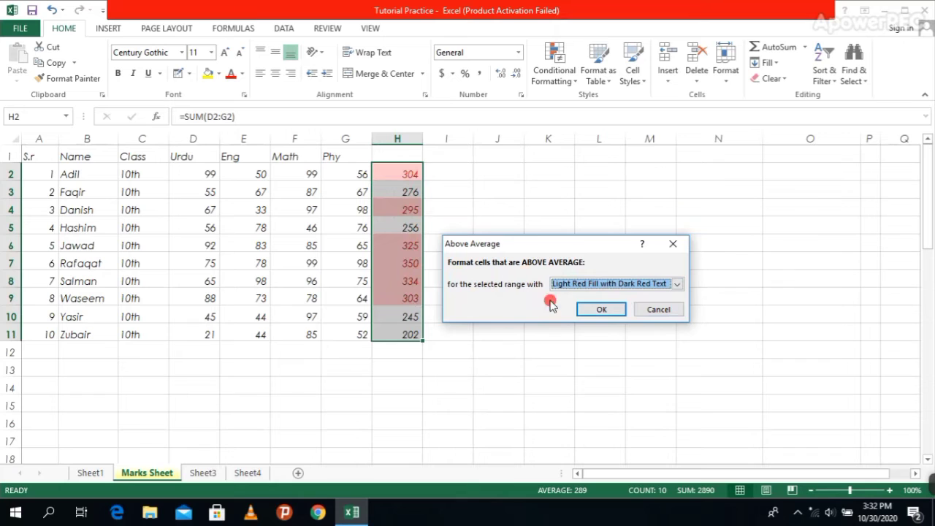
left_click(656, 309)
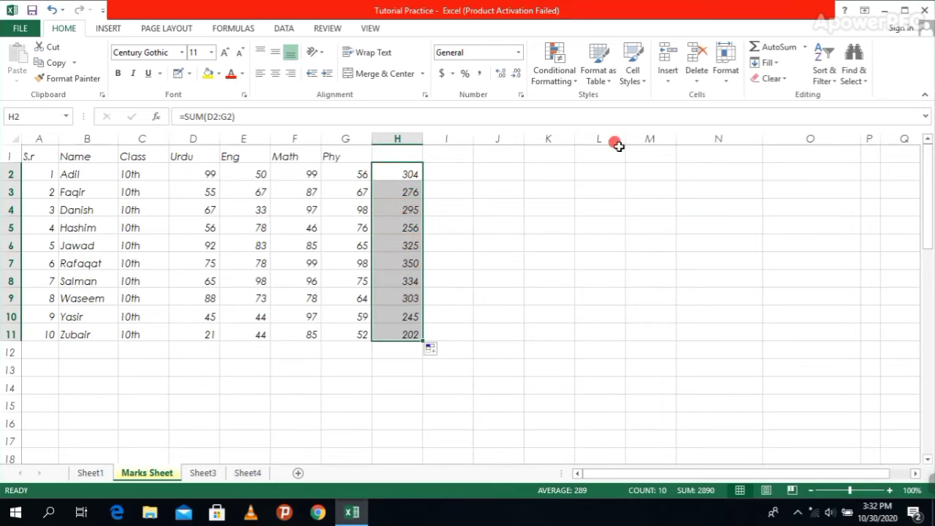
- Preview a Below Average rule with Light Red Fill with Dark Red Text on the totals in H2:H11 and cancel it
left_click(570, 81)
mouse_move(619, 132)
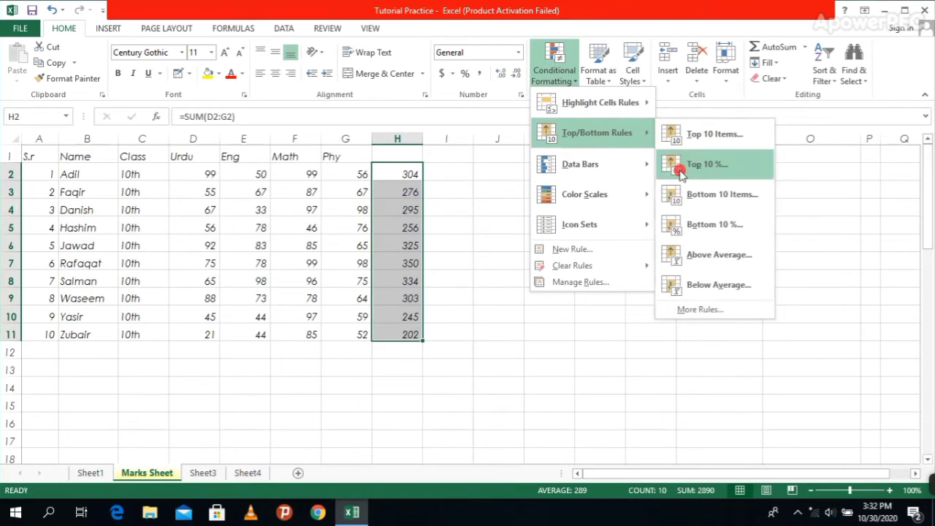
left_click(709, 285)
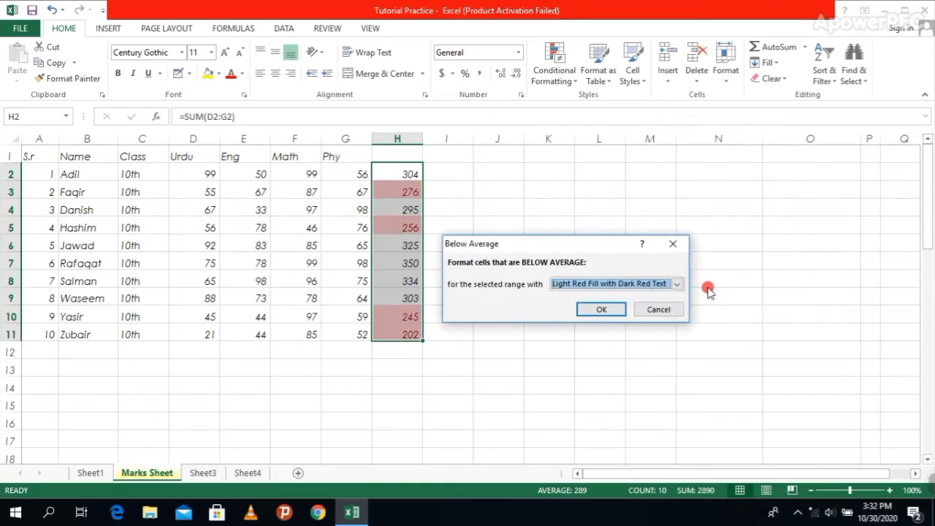
left_click(599, 310)
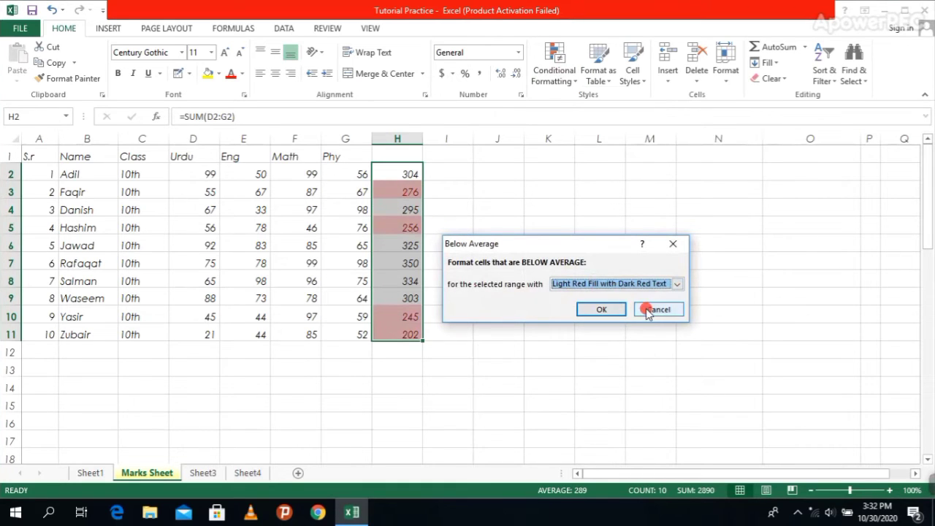
left_click(648, 310)
- Preview the Data Bars, Color Scales and Icon Sets options on the totals in H2:H11
left_click(573, 82)
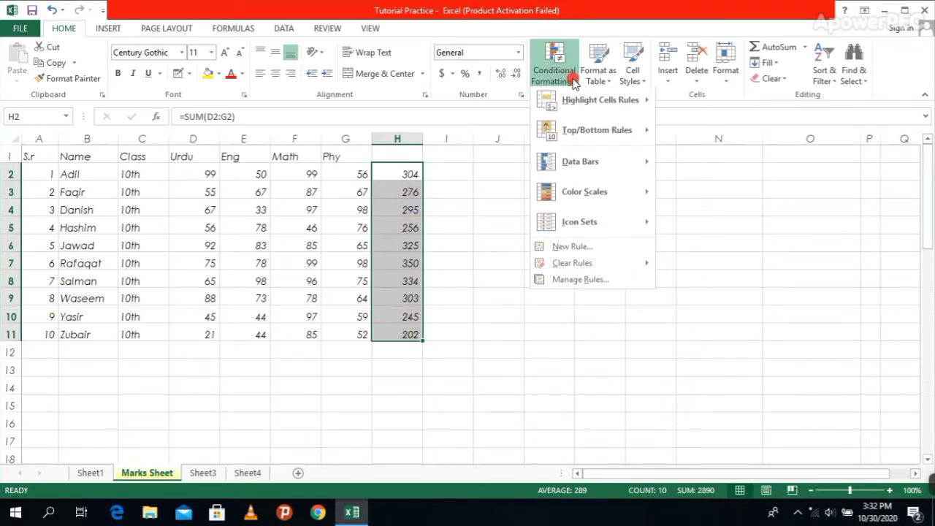
mouse_move(601, 158)
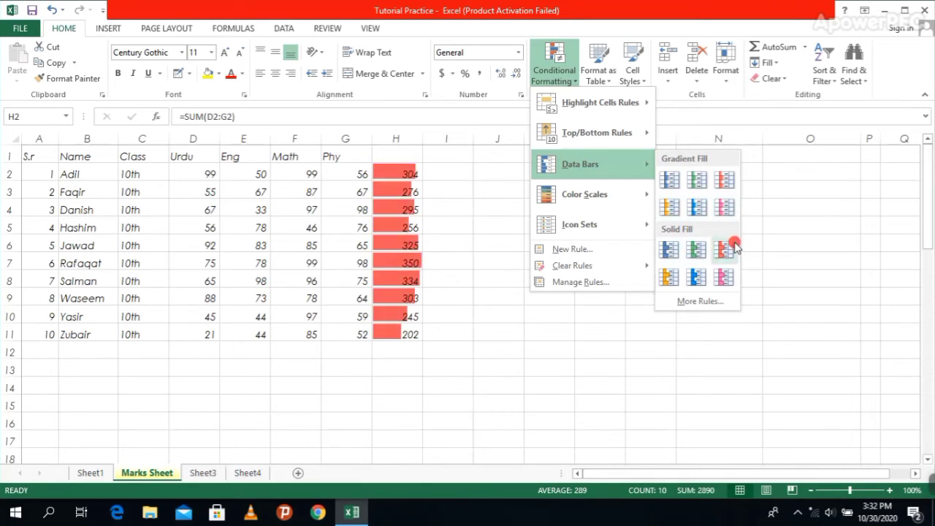
mouse_move(617, 196)
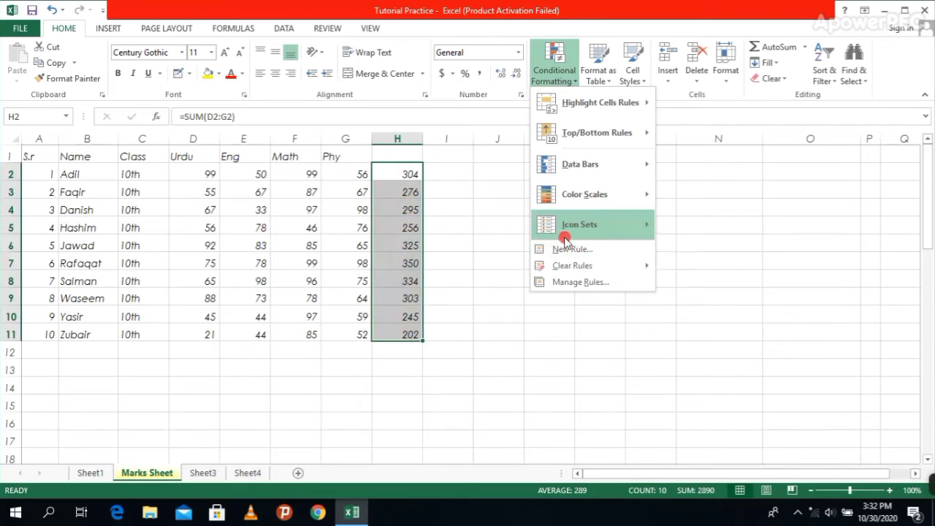
mouse_move(572, 230)
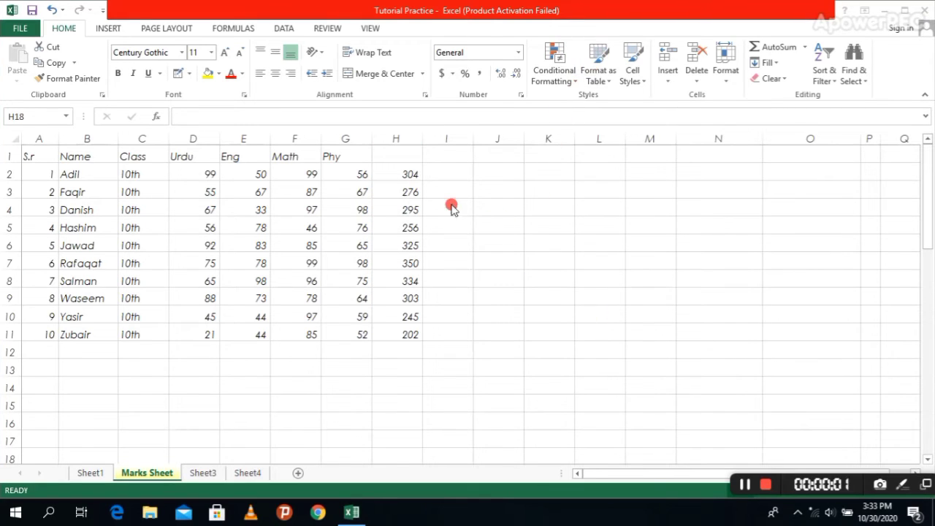
- Apply the three-circle green, yellow and red traffic light icon set to the totals in H2:H11
left_click(402, 171)
left_click_drag(402, 171, 397, 332)
left_click(577, 83)
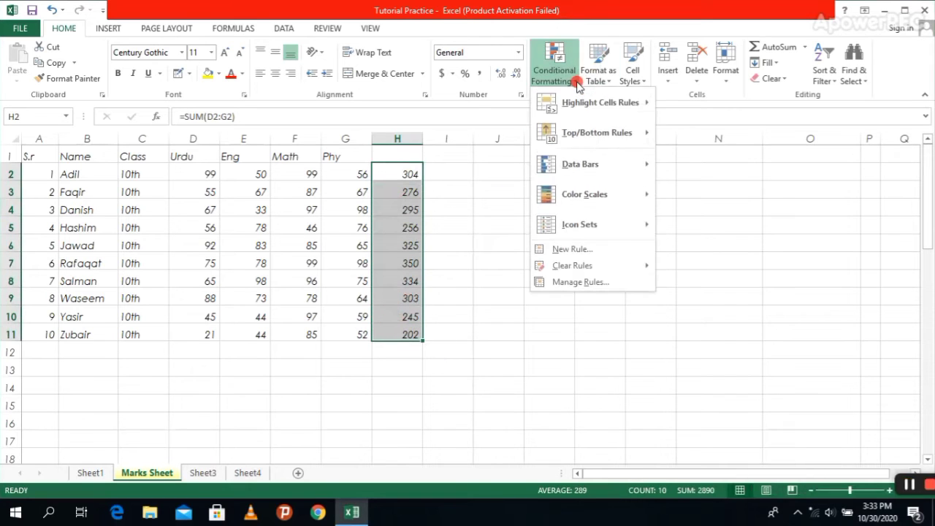
mouse_move(620, 223)
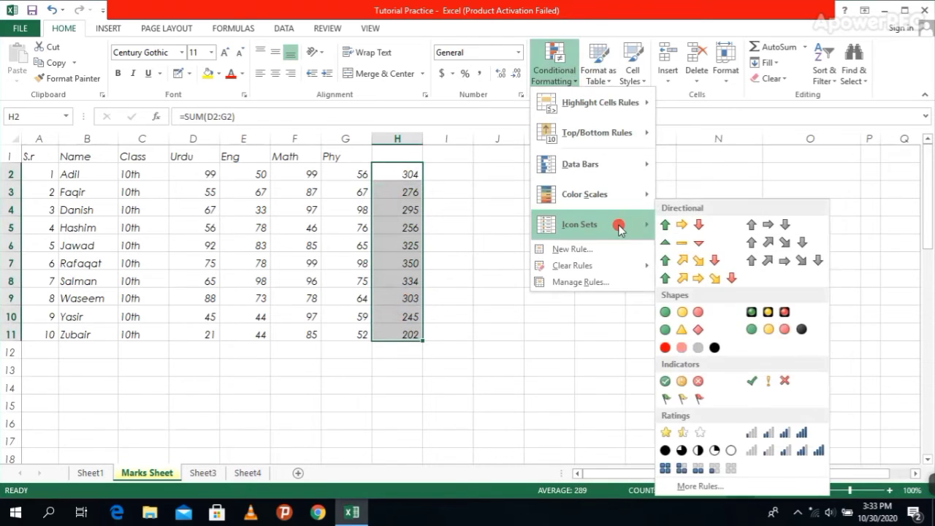
left_click(699, 314)
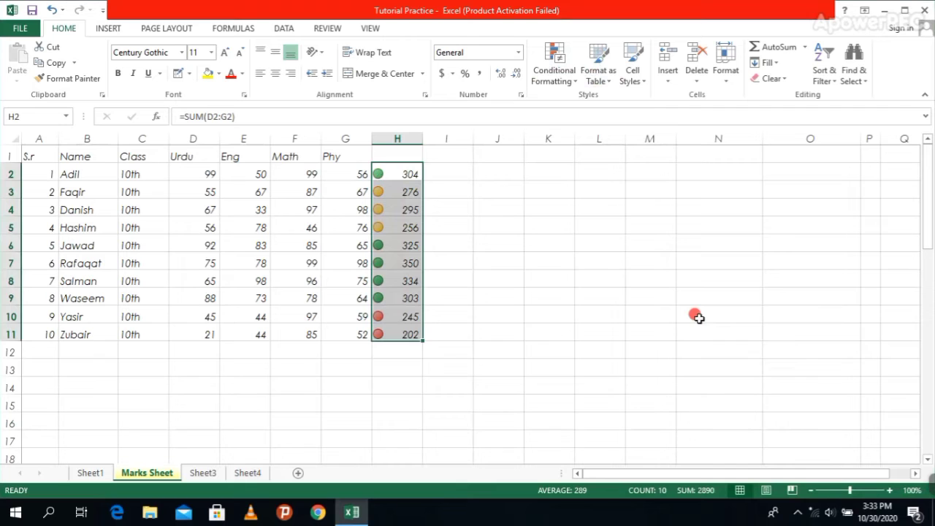
- Clear the conditional formatting rules from the selected totals in H2:H11
left_click(575, 82)
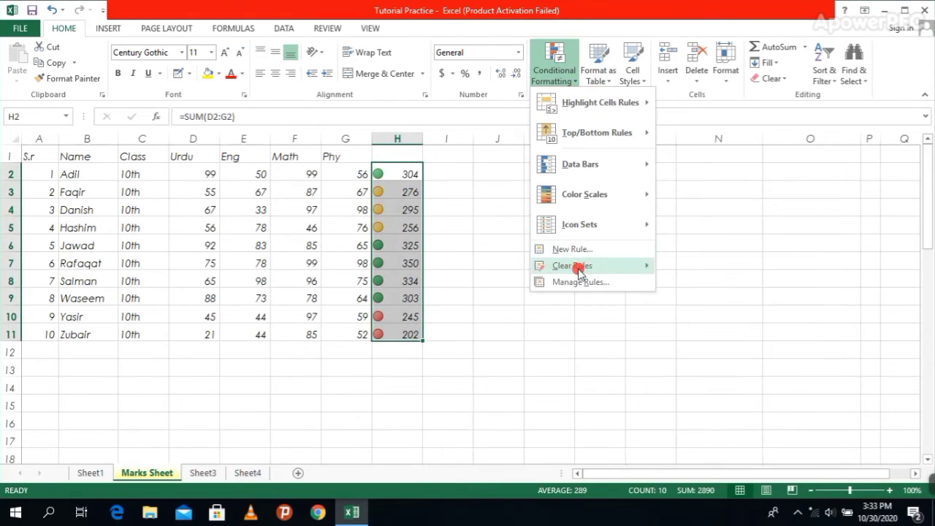
mouse_move(578, 268)
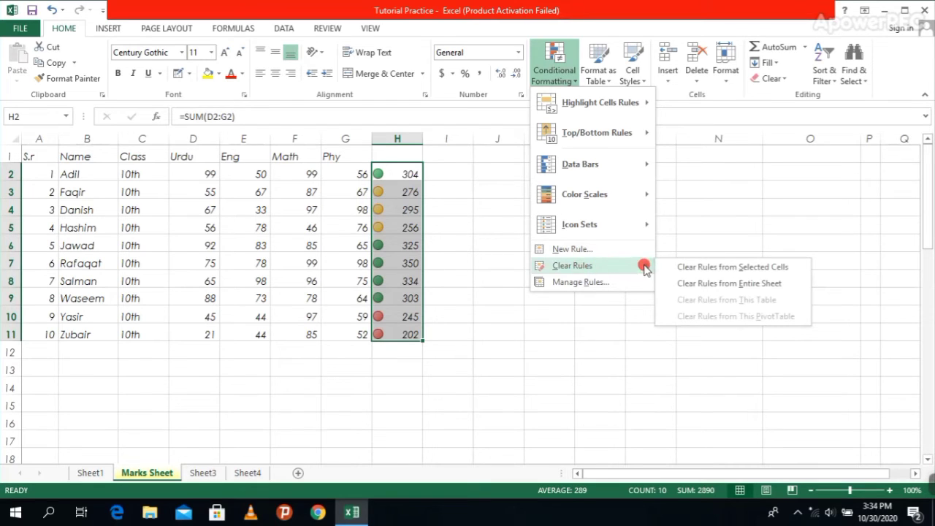
left_click(745, 267)
left_click(533, 282)
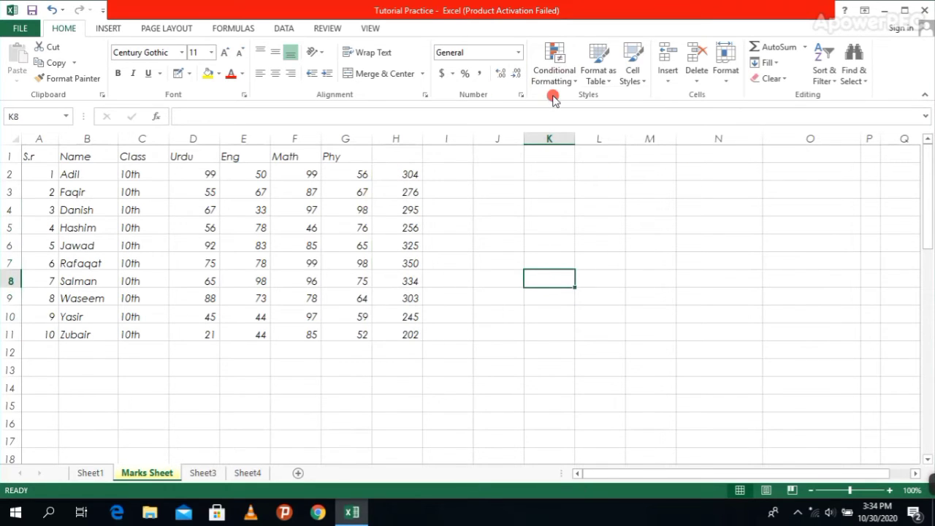
- Format the marks range A1:G11 as a table with headers, using the green banded style from the first Medium row
left_click(612, 81)
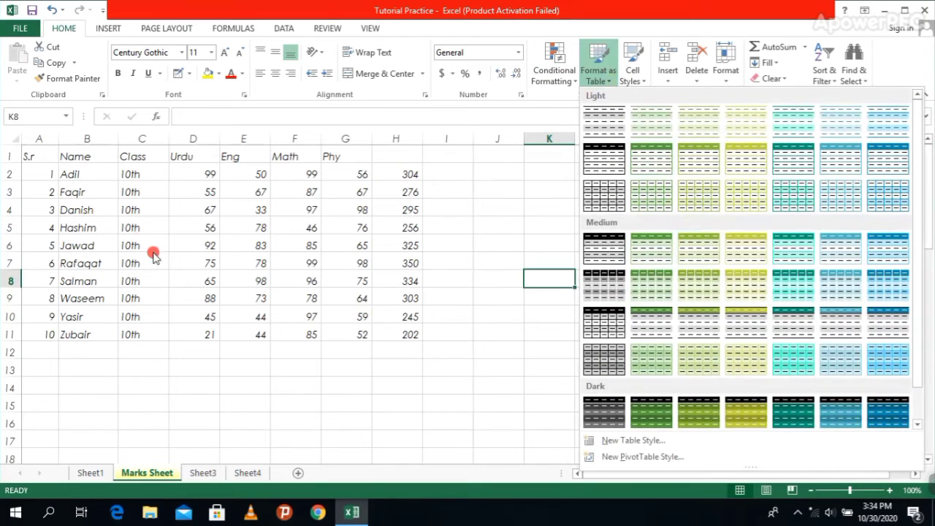
left_click(35, 160)
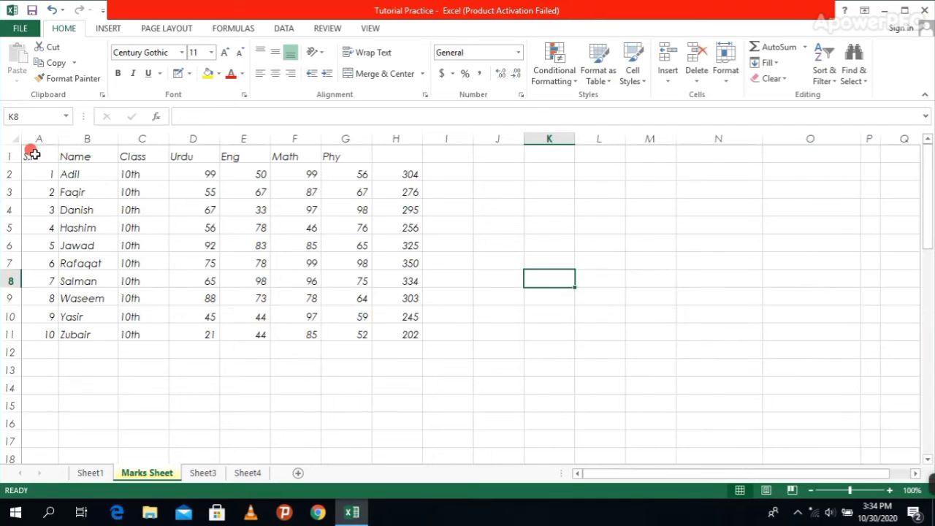
left_click_drag(35, 159, 355, 335)
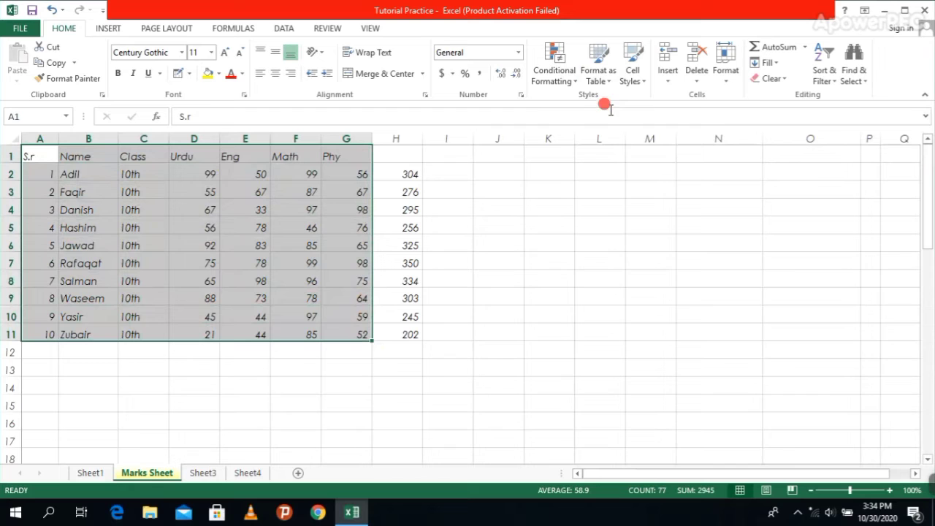
left_click(599, 73)
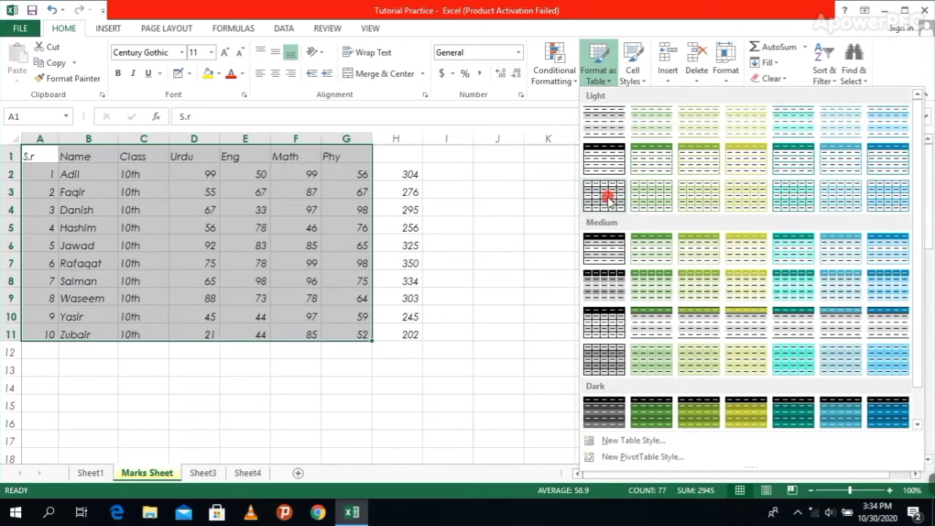
left_click(665, 251)
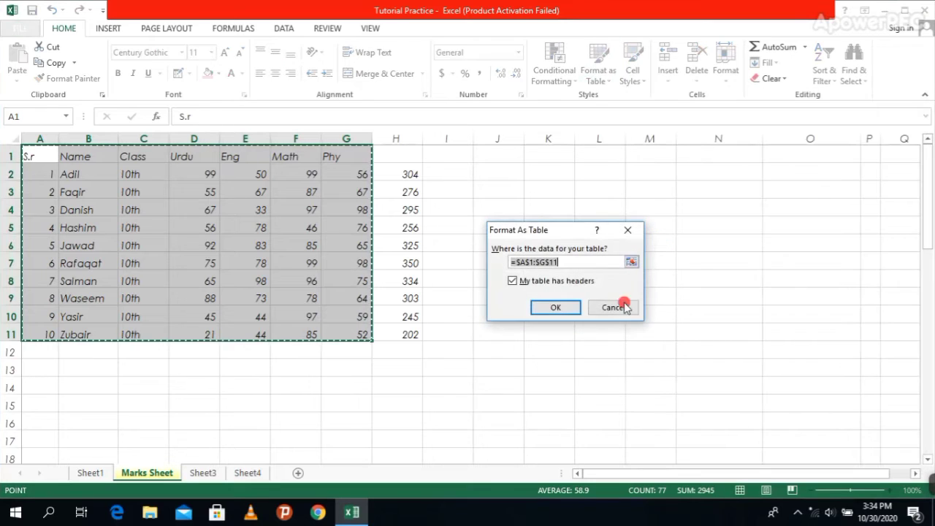
left_click(566, 313)
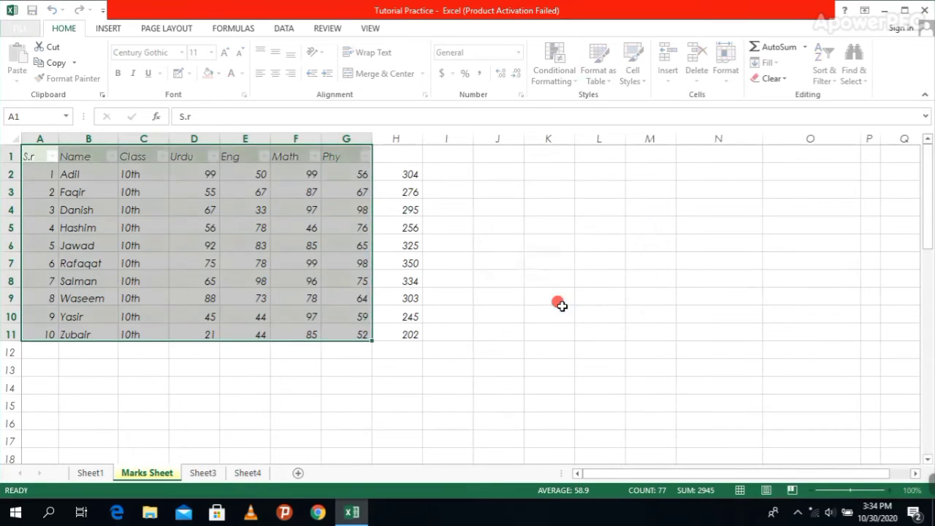
left_click(687, 308)
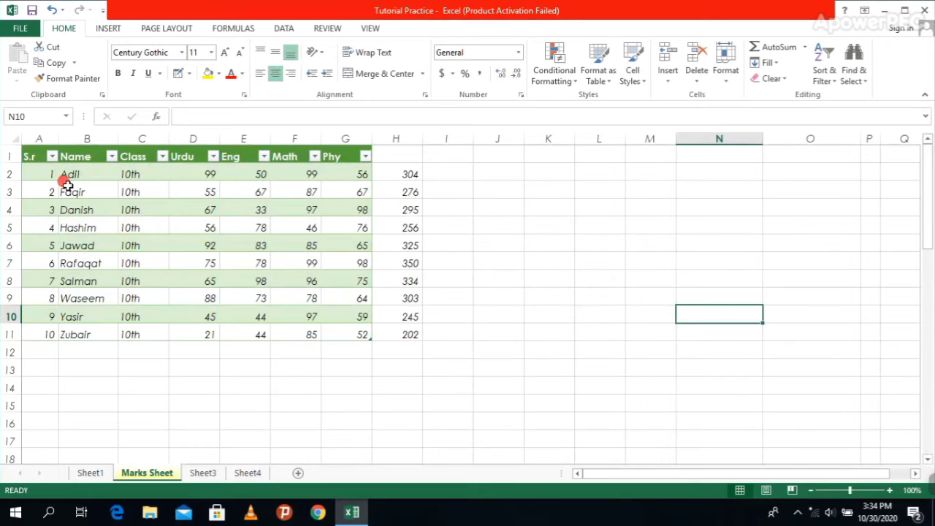
- Sort the table by the Name column from Z to A, and re-sort it from A to Z
left_click(163, 156)
left_click(250, 392)
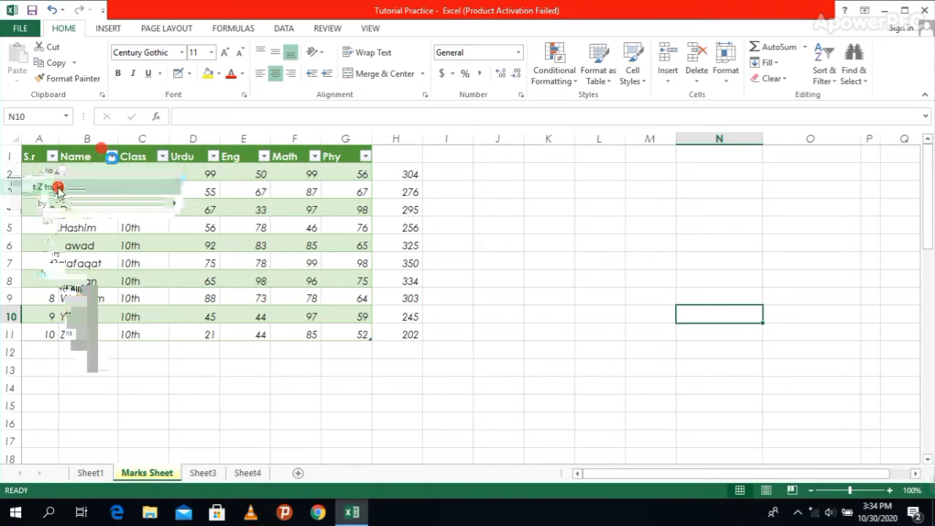
left_click(58, 191)
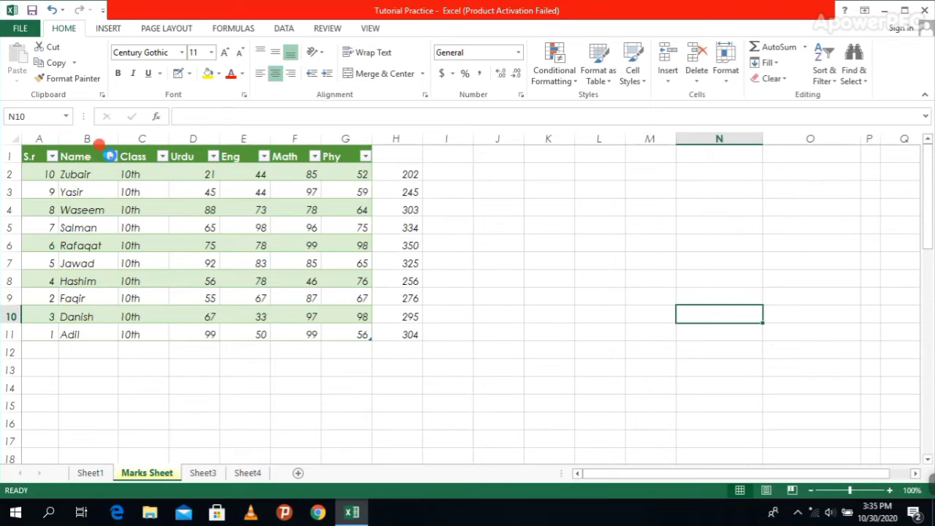
left_click(109, 155)
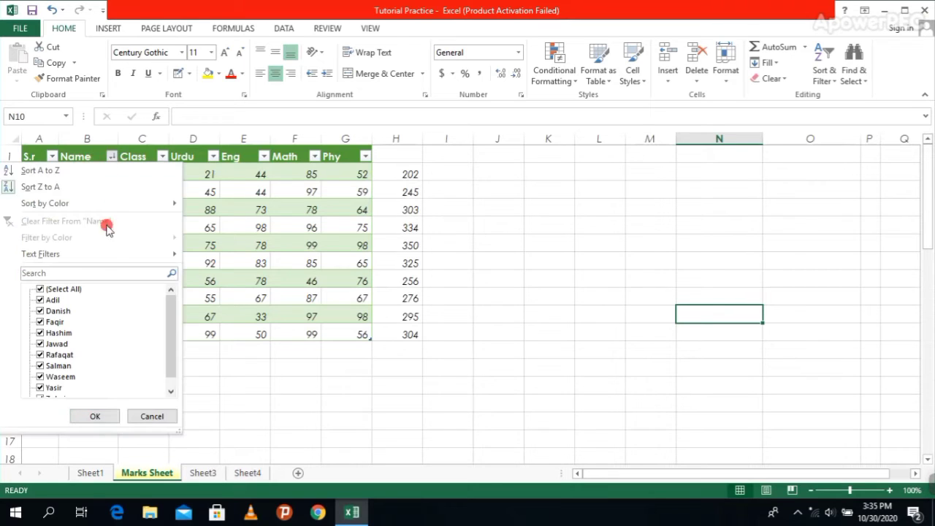
left_click(90, 173)
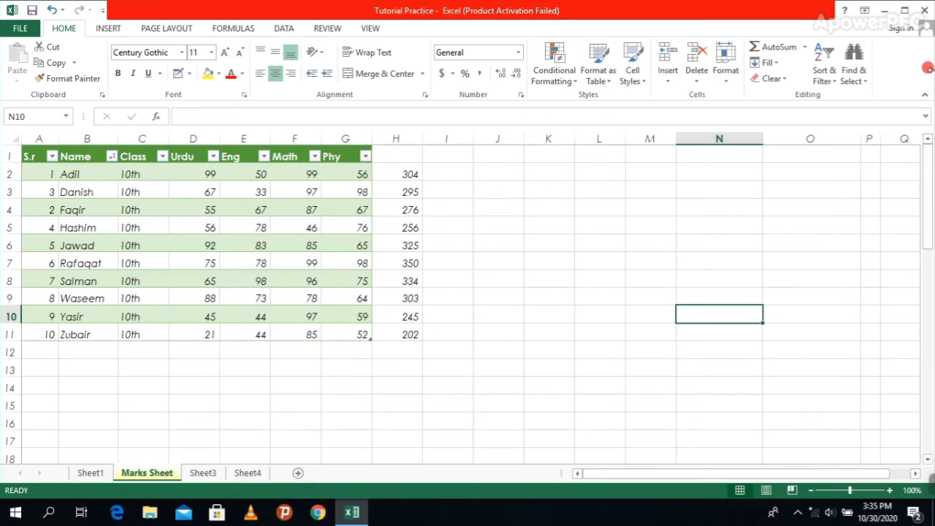
- Try to clear the table's formats while only an empty cell outside the table is selected
left_click(784, 79)
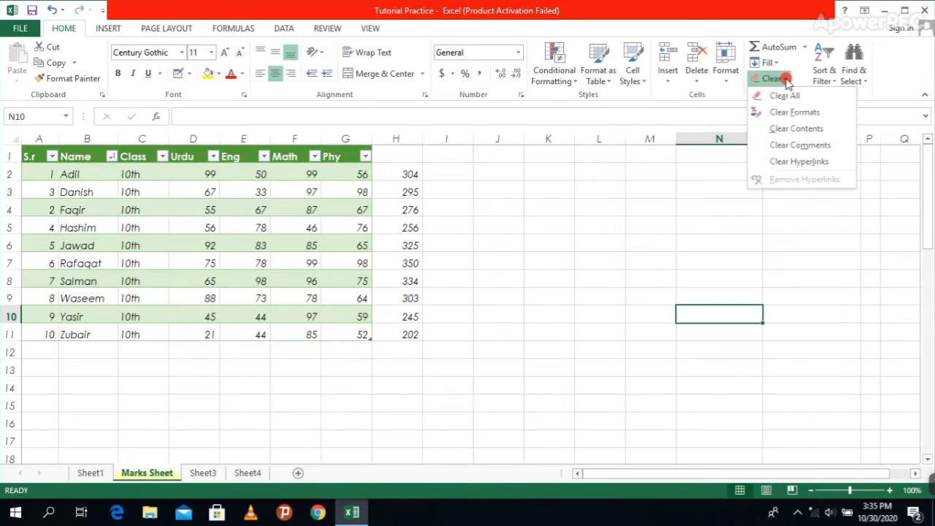
left_click(794, 113)
left_click(656, 298)
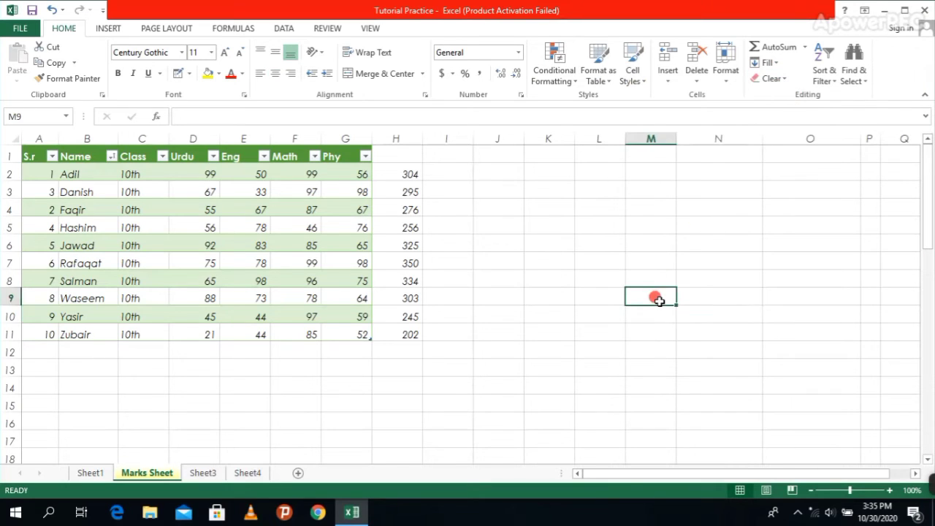
- Clear the formats from the whole table range A1:G11
left_click(37, 156)
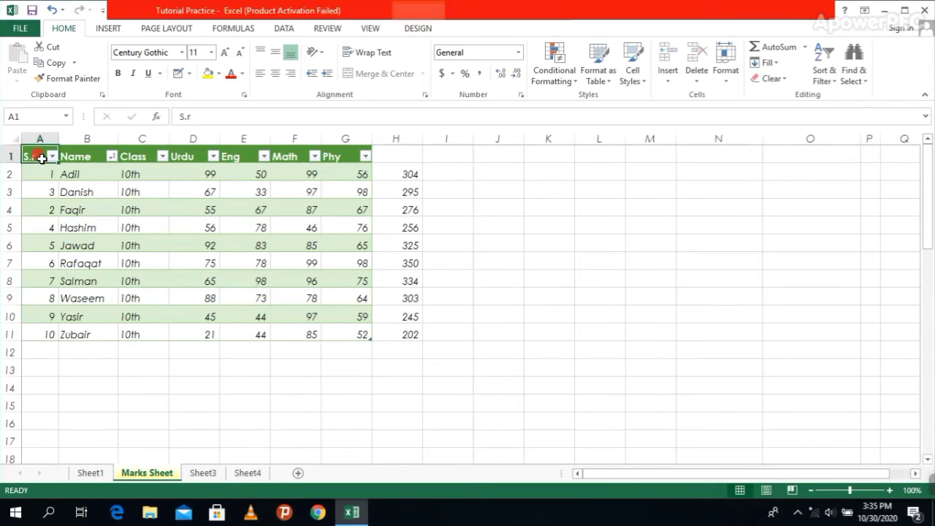
left_click(265, 363)
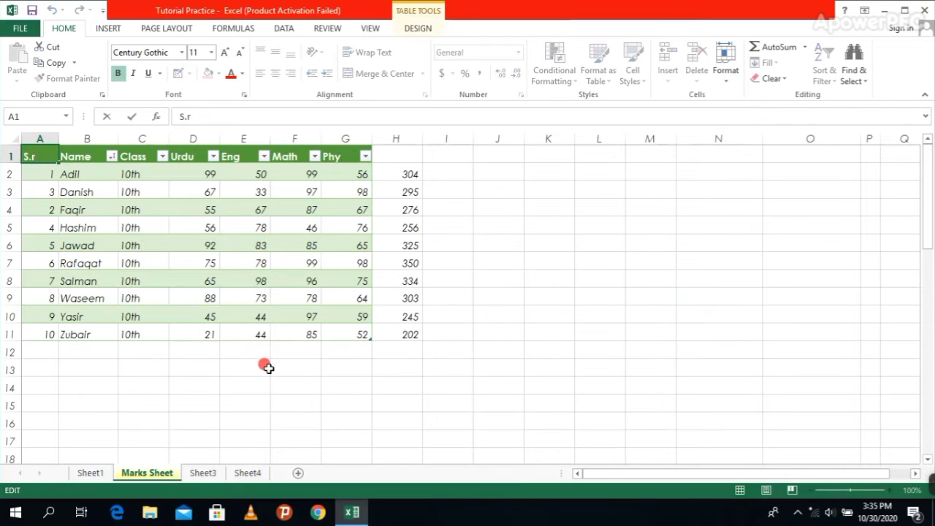
left_click_drag(37, 159, 357, 334)
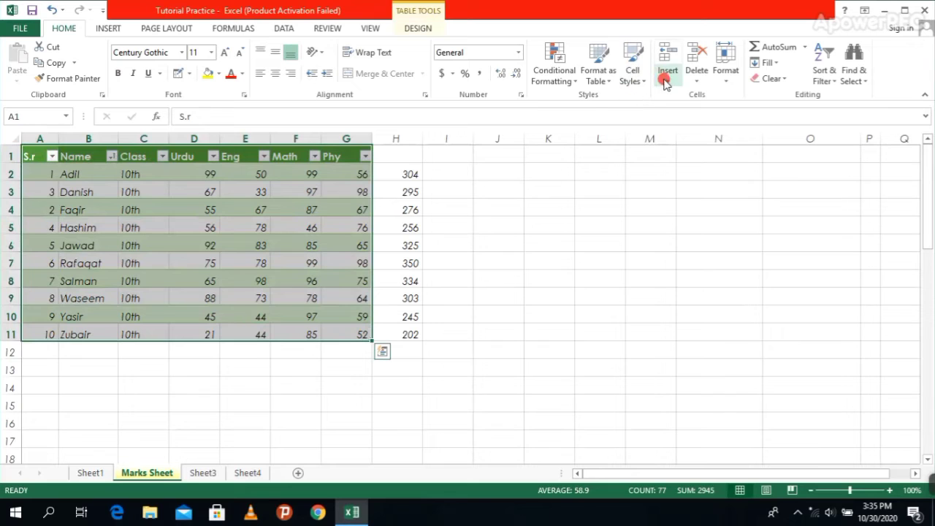
left_click(599, 76)
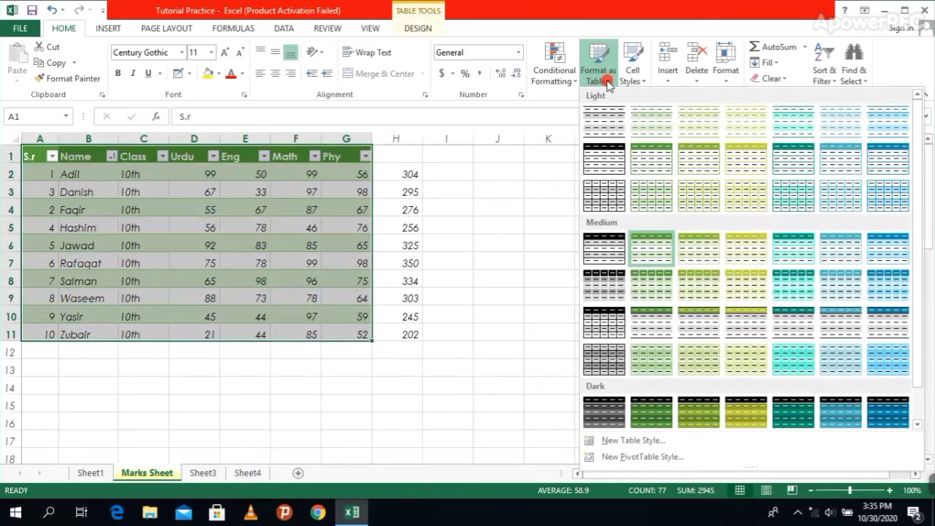
left_click(789, 81)
left_click(773, 78)
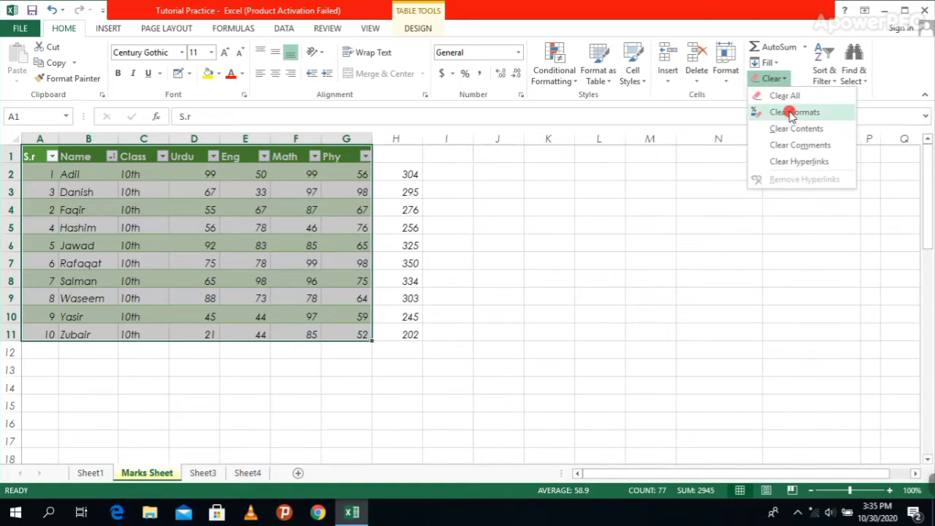
left_click(792, 113)
left_click(668, 259)
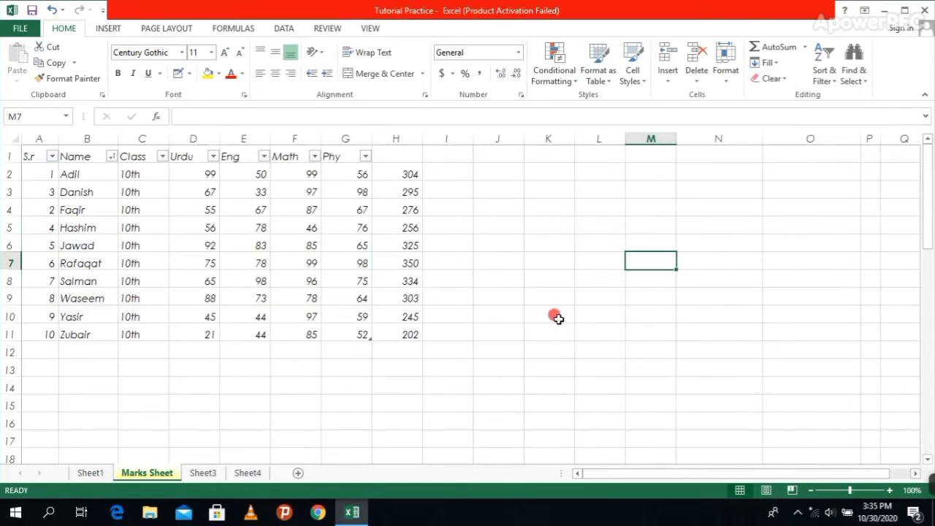
- View the available cell styles without applying one
left_click(643, 80)
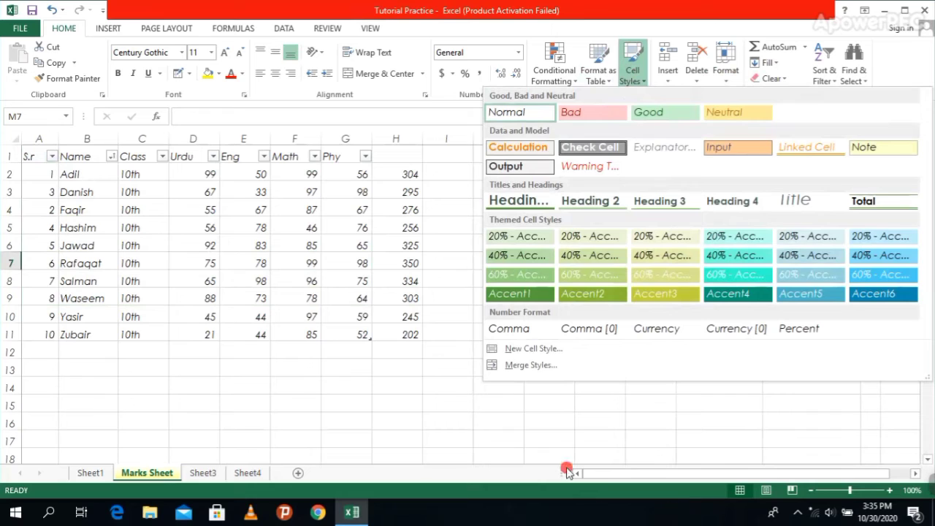
left_click(438, 400)
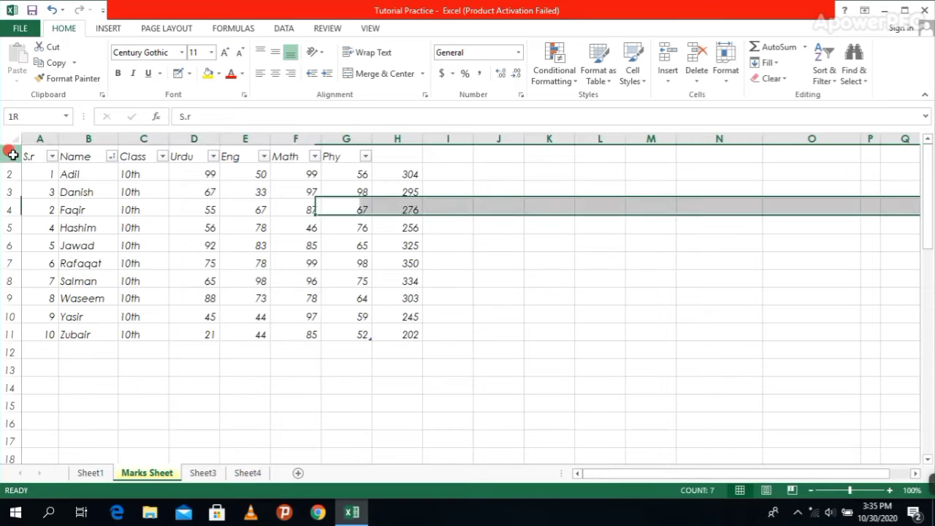
- Insert a blank sheet row above the table's header row
left_click(14, 156)
right_click(16, 157)
left_click(6, 155)
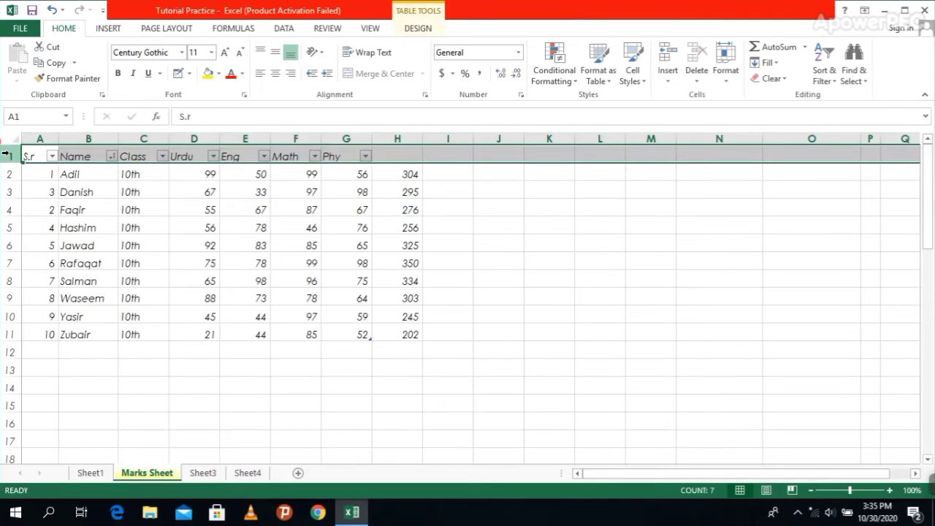
right_click(7, 155)
left_click(35, 245)
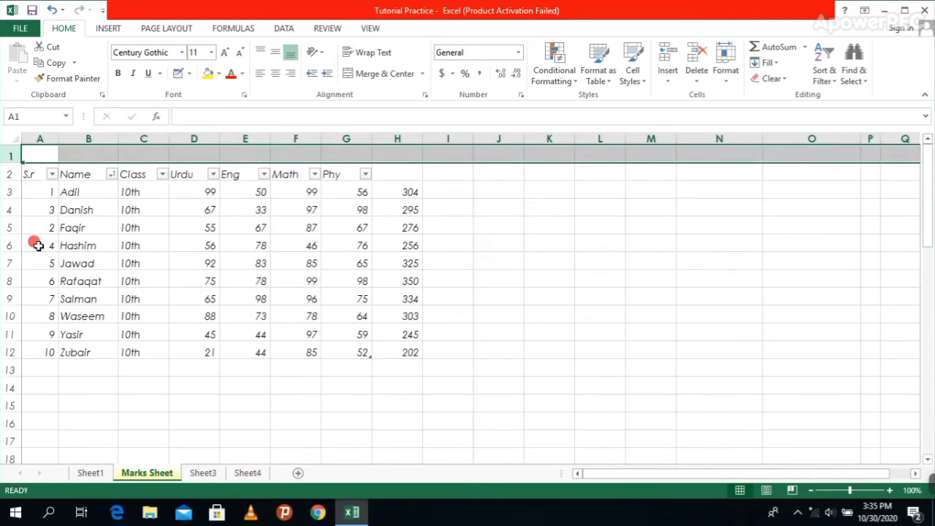
- Merge and center cells A1:H1 above the table
left_click(138, 156)
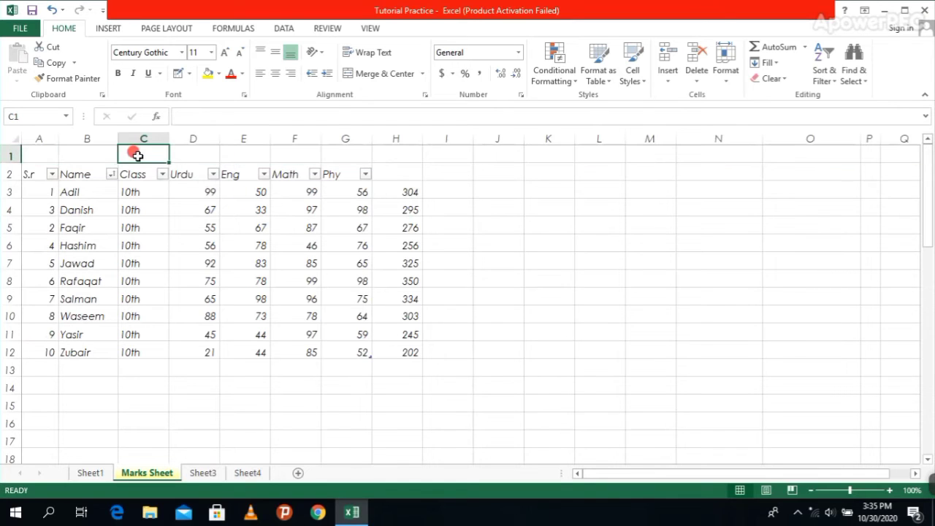
left_click_drag(44, 154, 394, 151)
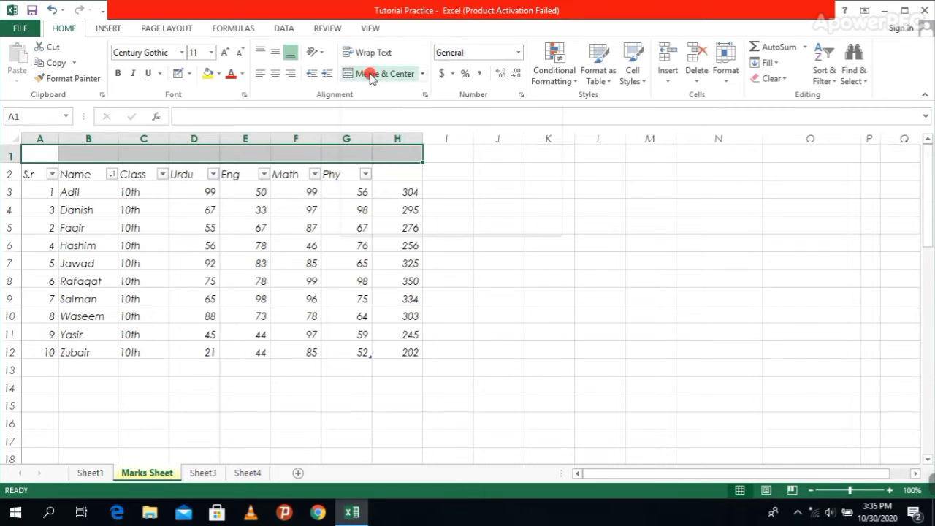
left_click(371, 75)
left_click(655, 204)
- Enter the title "Result Card" in the merged cell above the table
left_click(247, 155)
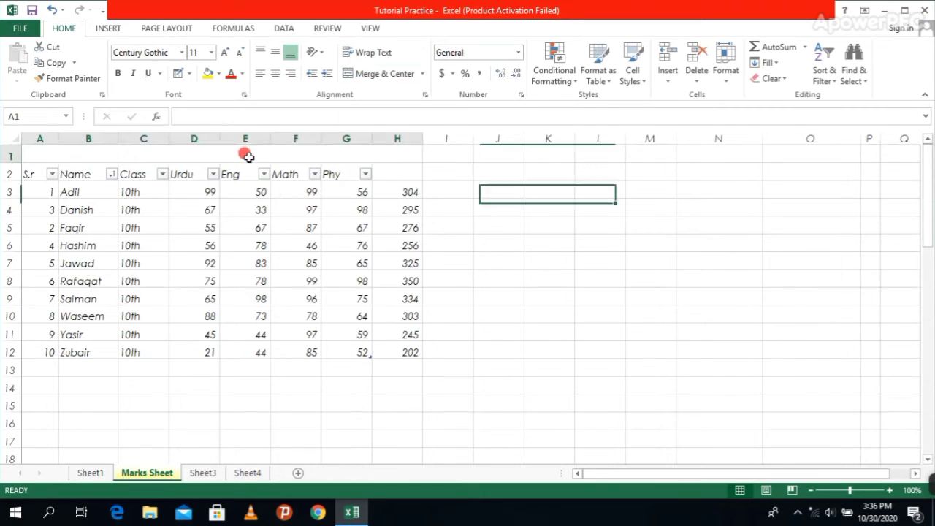
type("Result C")
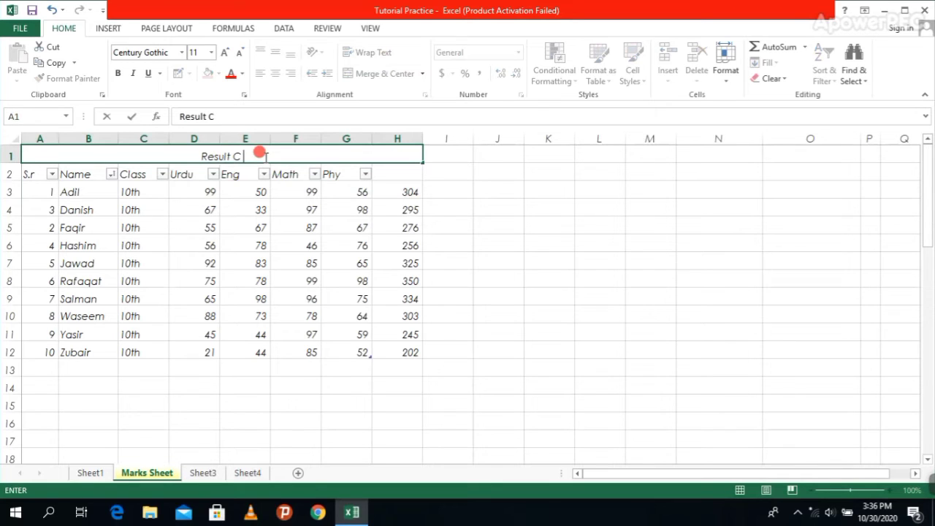
type("d")
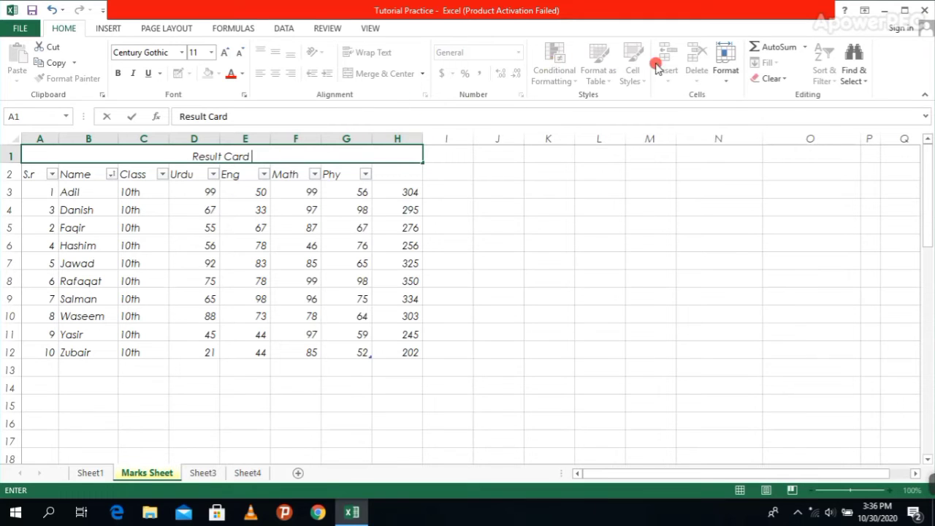
left_click(695, 195)
- Apply the Heading 1 cell style to the Result Card title
left_click(327, 151)
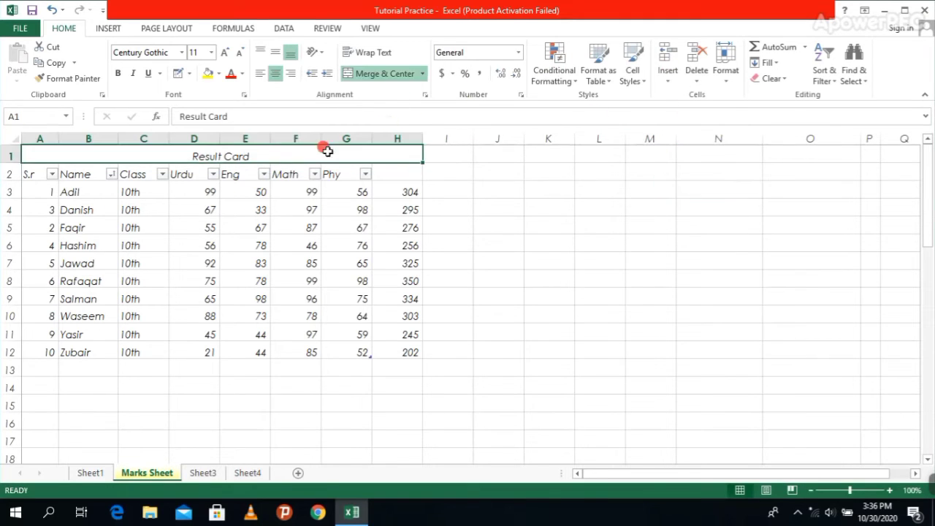
left_click(641, 84)
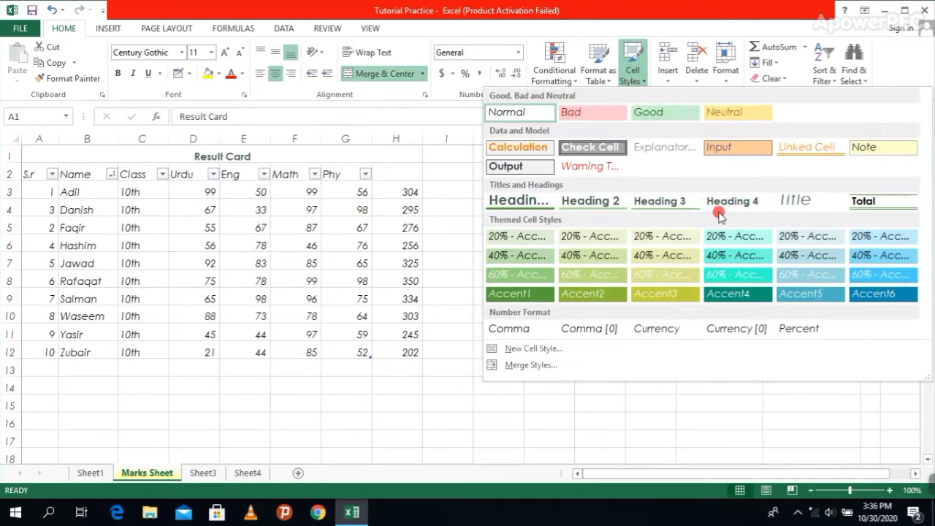
left_click(522, 201)
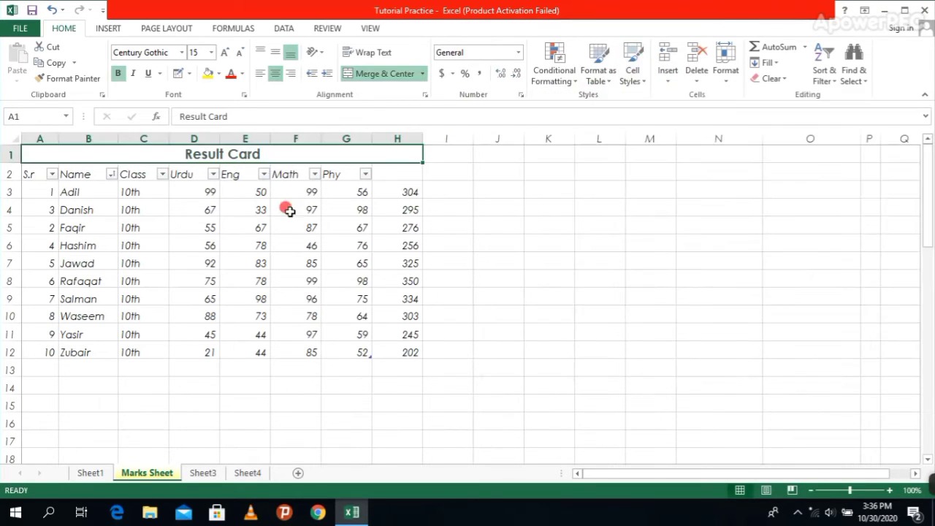
- Apply the Heading 2 cell style to the column header cells A2:H2
left_click_drag(31, 173, 407, 173)
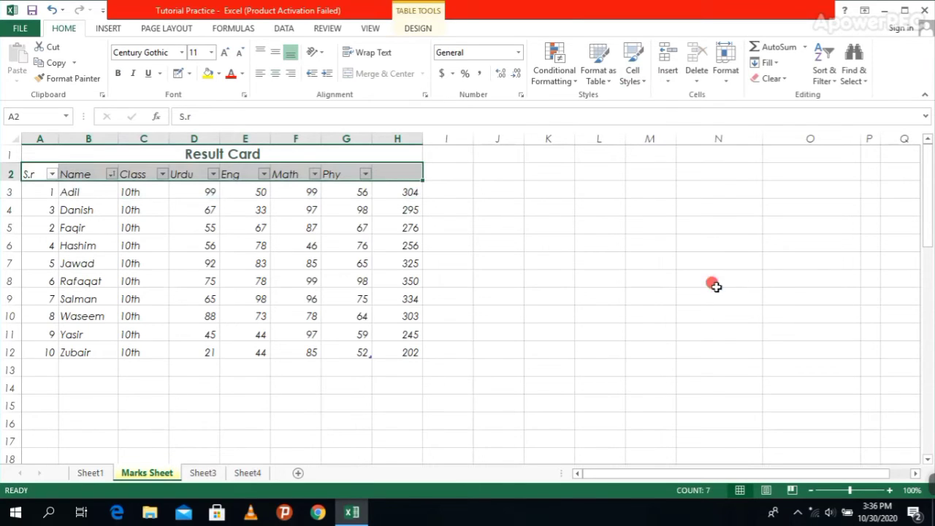
left_click(636, 75)
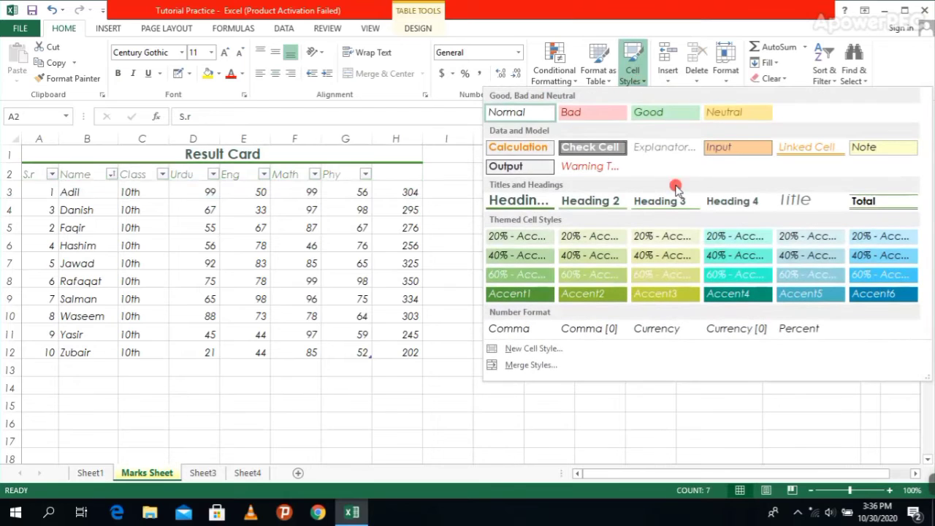
left_click(591, 201)
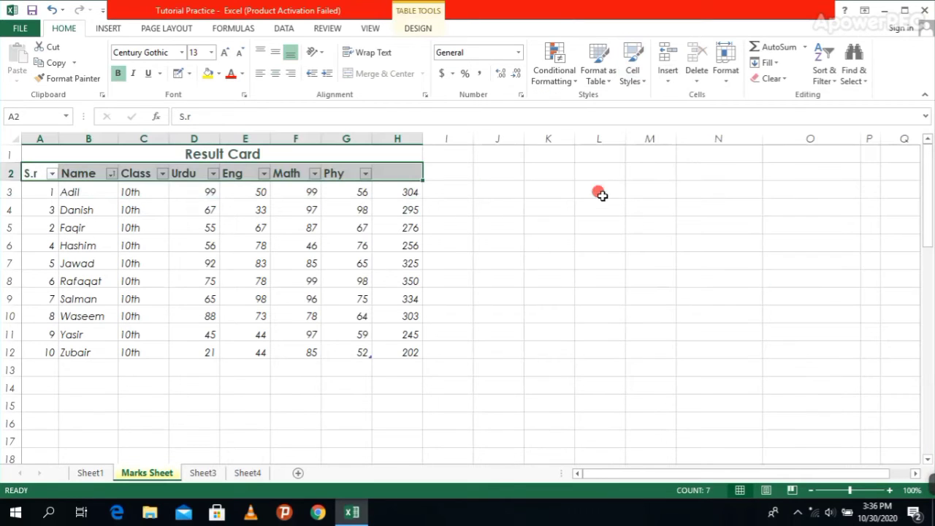
- Look through the heading and themed cell styles for the serial numbers in A3:A12 without keeping one
left_click_drag(53, 193, 31, 357)
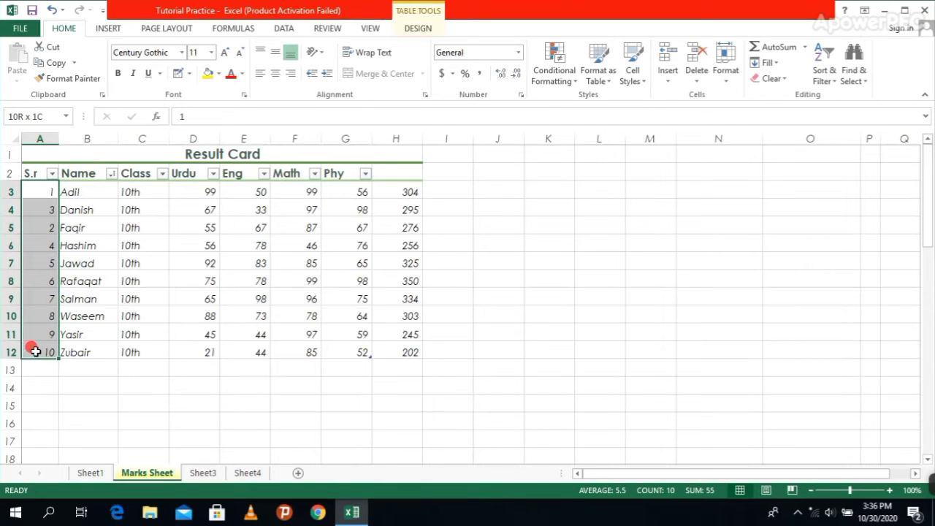
left_click(638, 84)
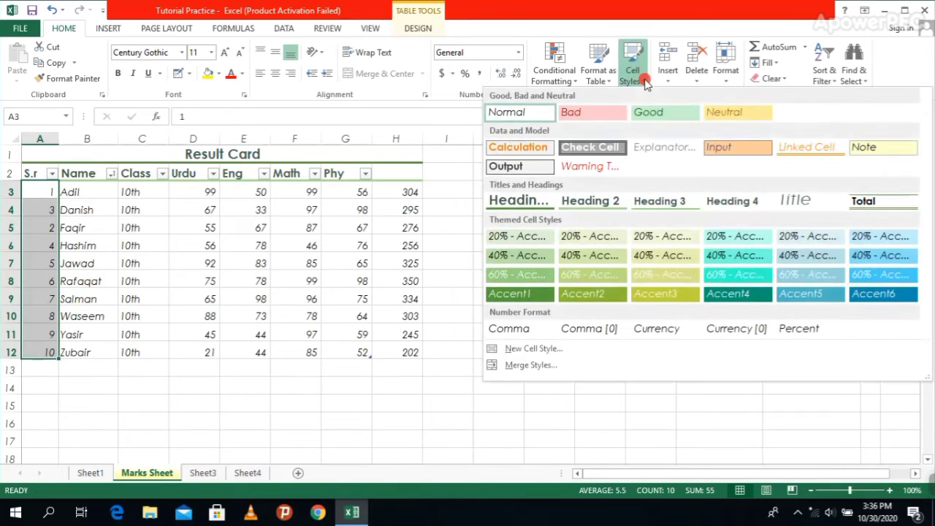
left_click(670, 207)
left_click(586, 238)
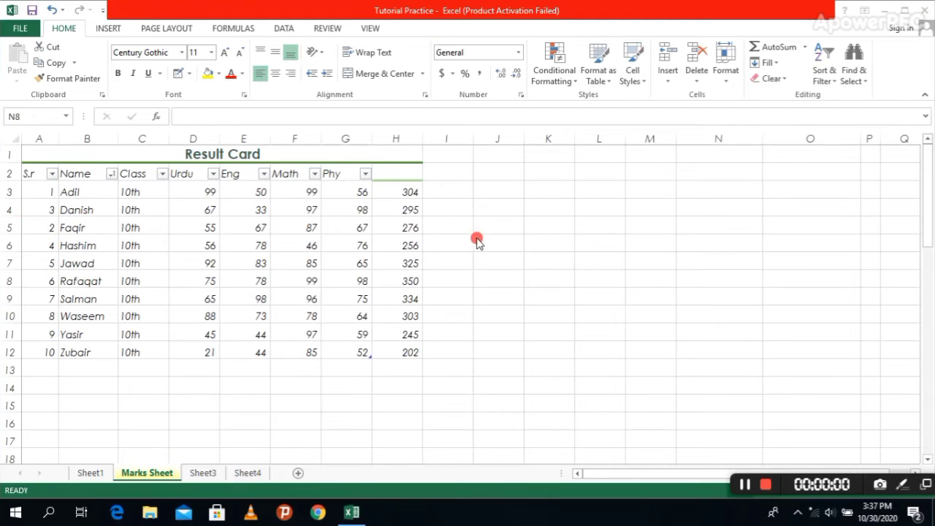
left_click(644, 87)
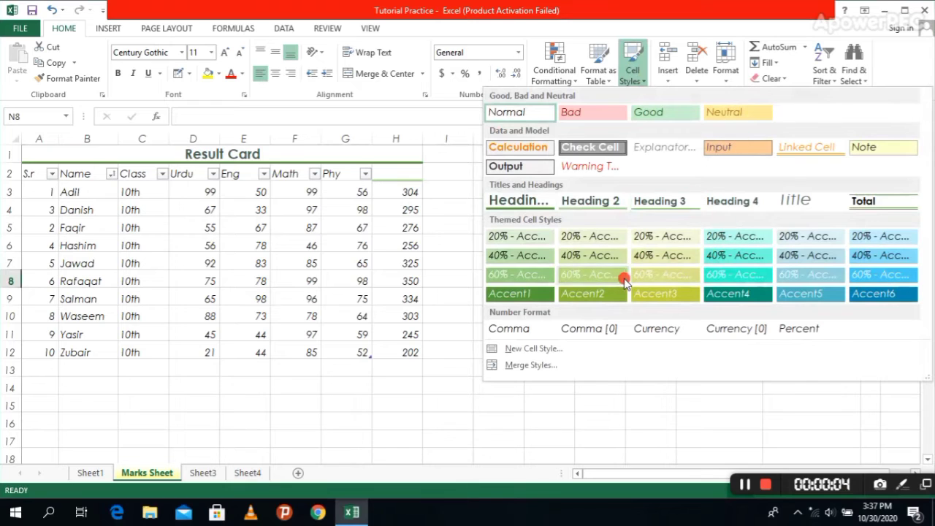
key("Escape")
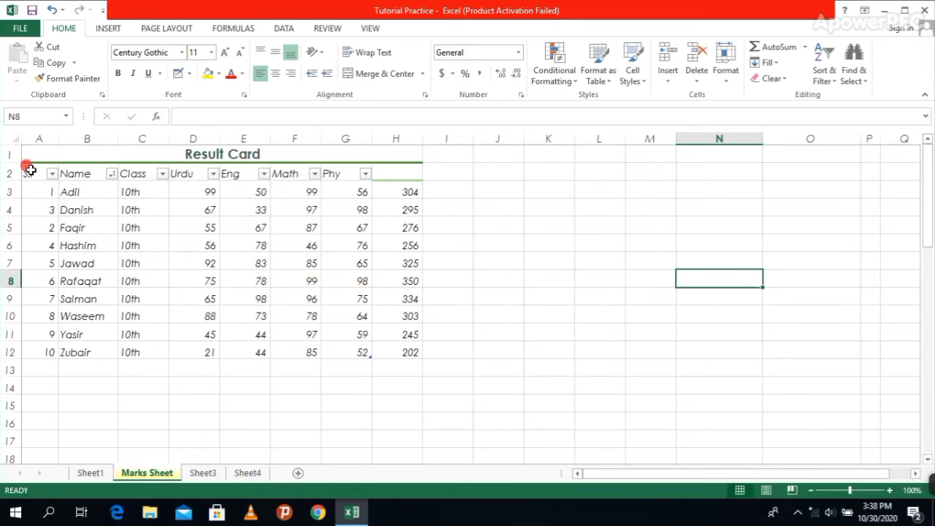
- Preview the Accent1 cell style on the header cells A2:I2 without applying it
left_click_drag(29, 167, 449, 173)
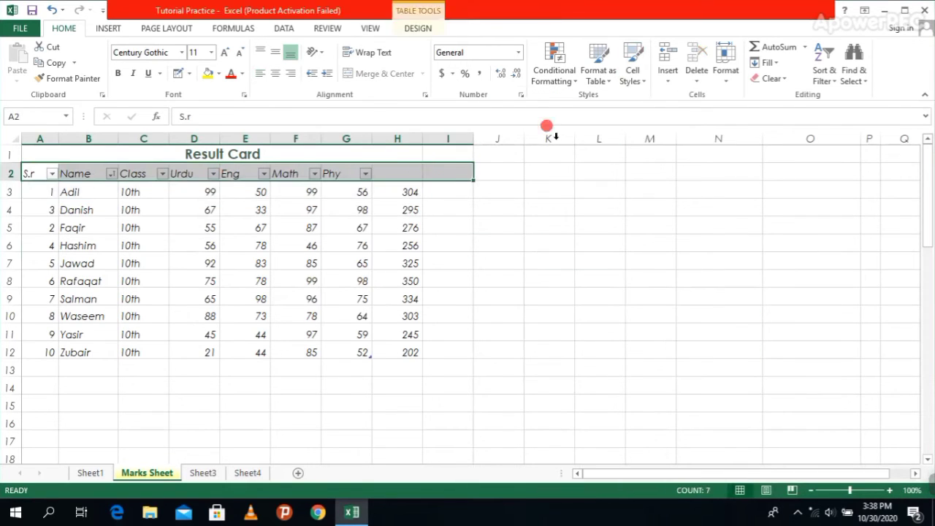
left_click(646, 82)
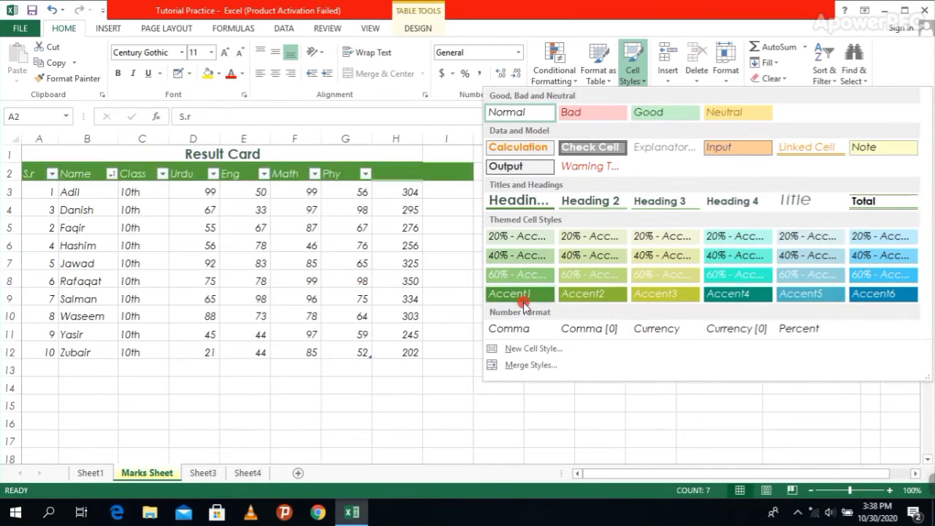
left_click(508, 403)
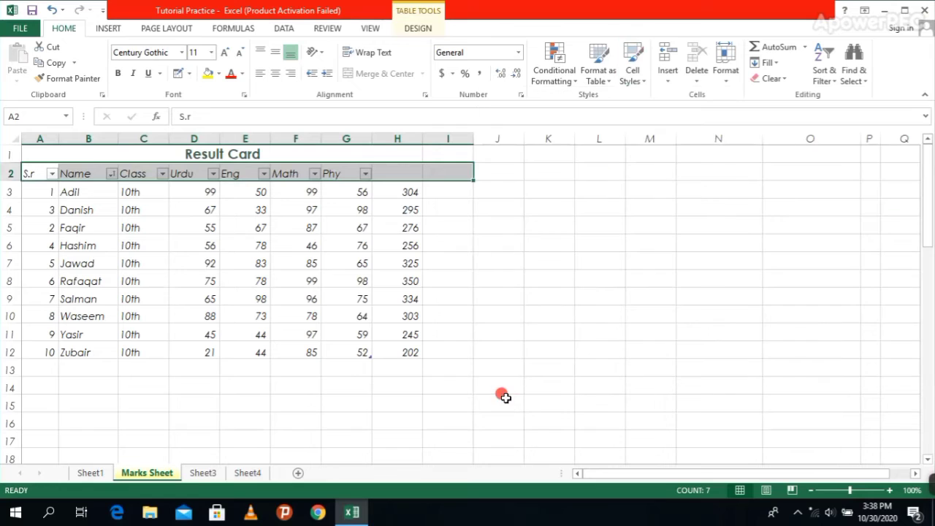
left_click(593, 294)
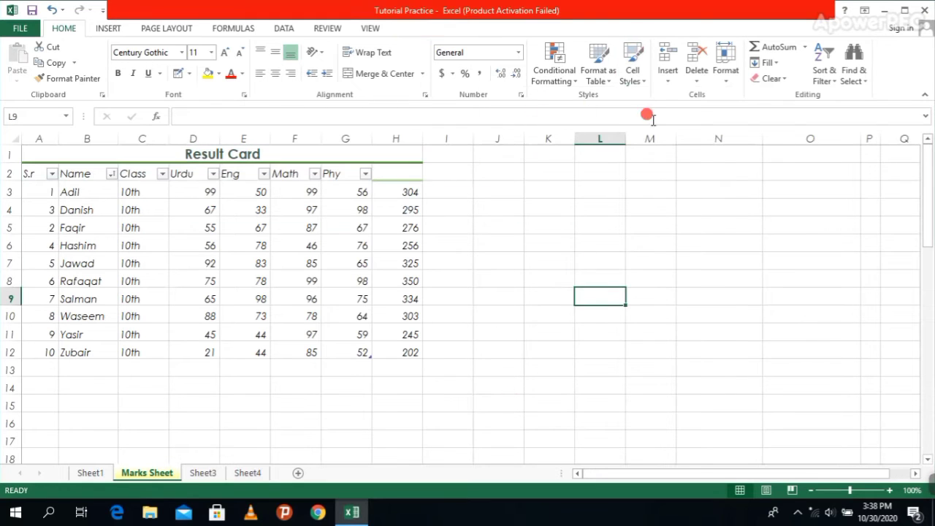
left_click(37, 153)
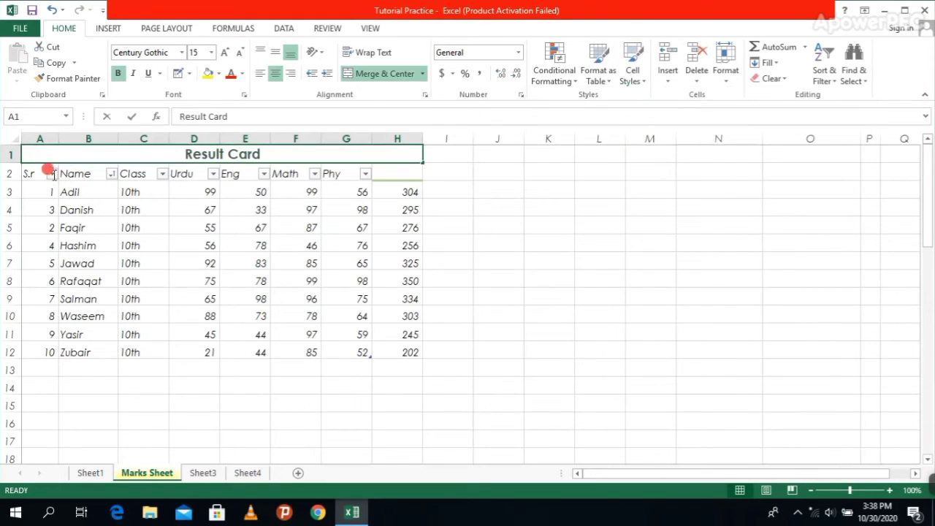
left_click(727, 294)
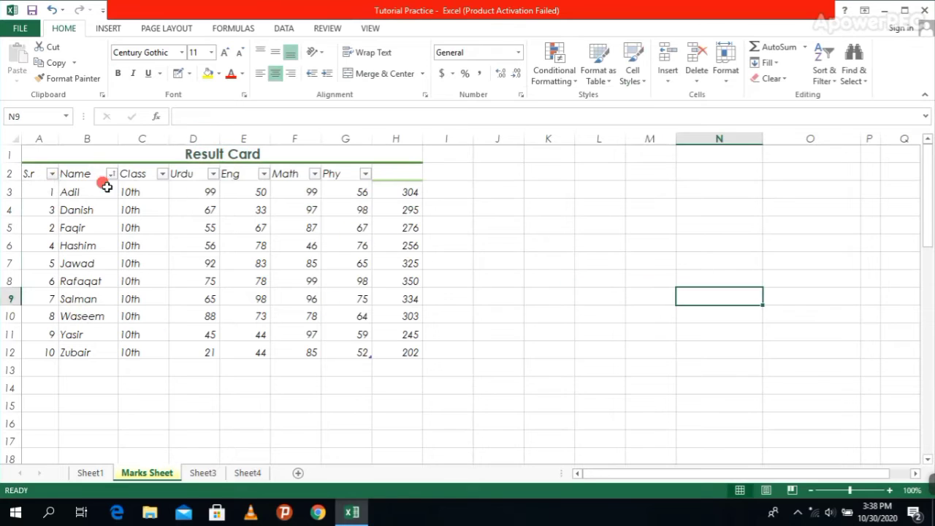
- Clear the formats from the title and the whole marks table, A1:H12
left_click_drag(64, 155, 186, 354)
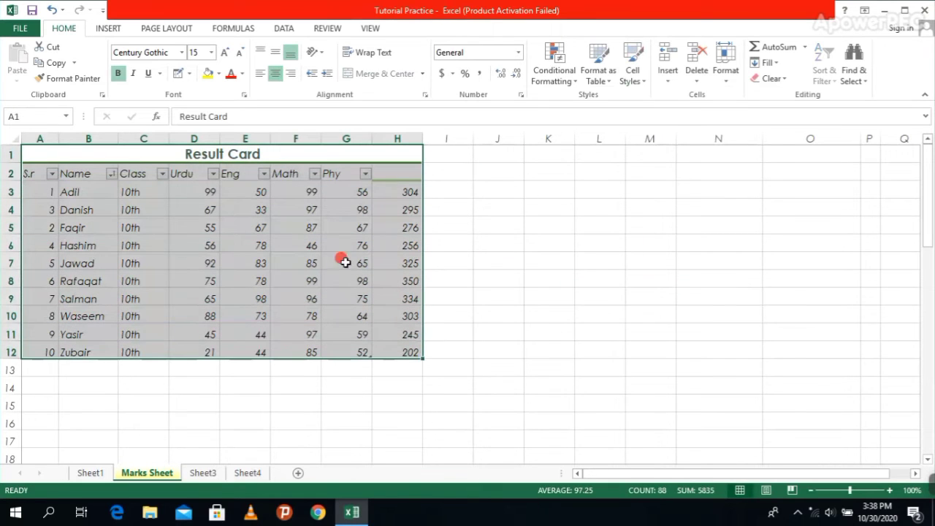
left_click(775, 78)
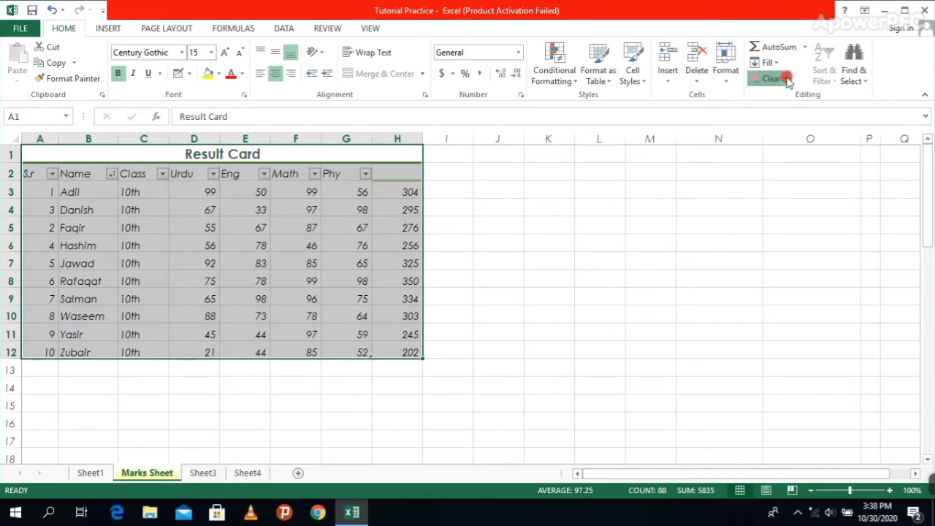
left_click(787, 113)
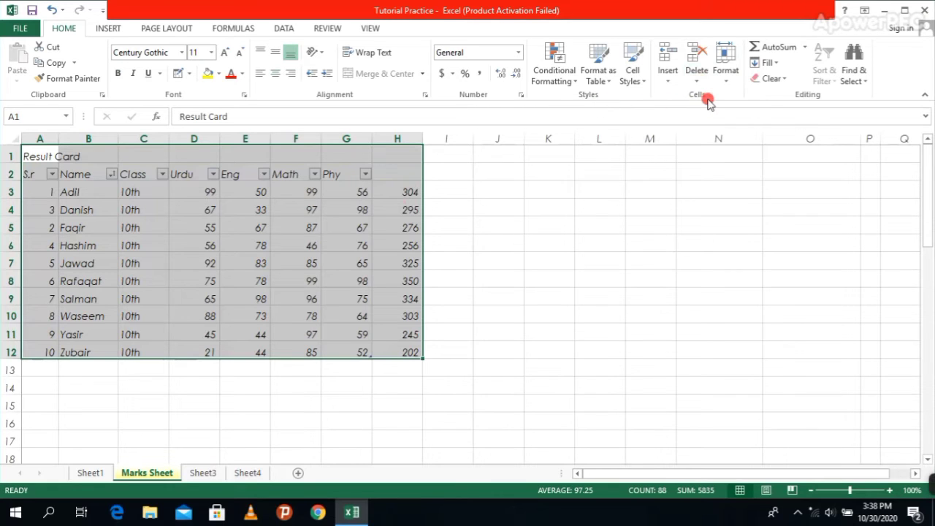
left_click(530, 208)
- Insert a blank table row above the first student's record, and undo the insertion
left_click(667, 85)
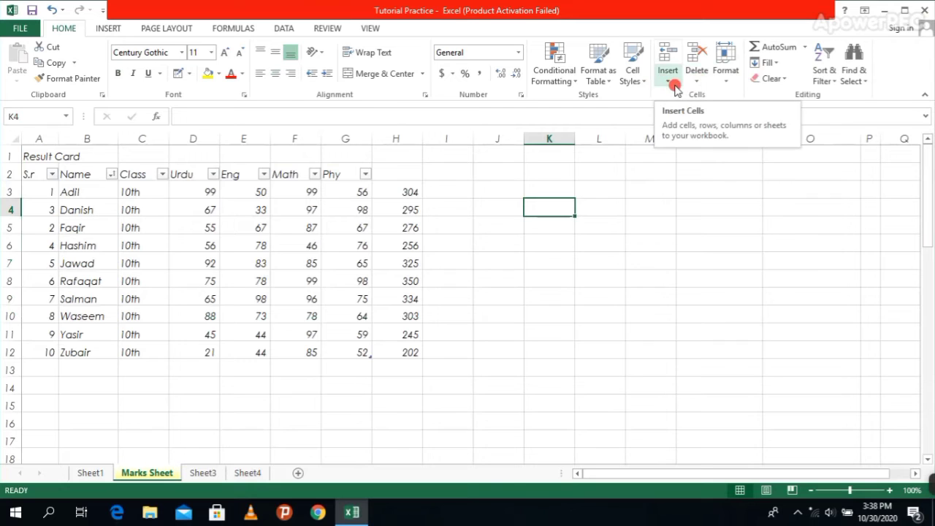
left_click(671, 81)
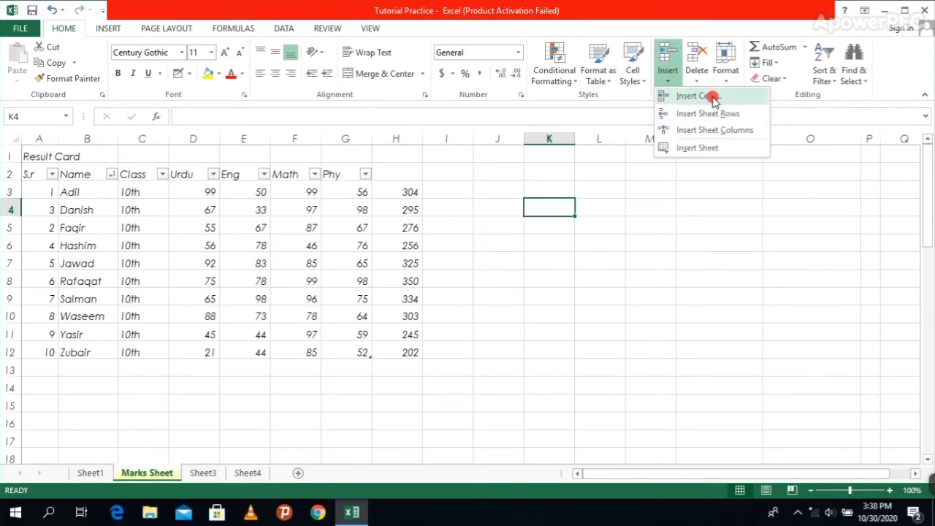
left_click(338, 191)
left_click(345, 191)
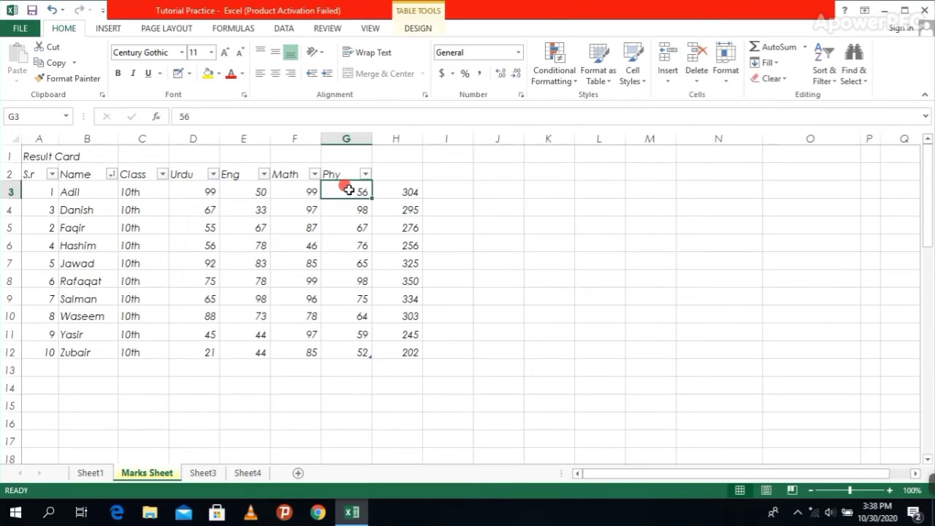
left_click(691, 82)
left_click(652, 164)
left_click(666, 78)
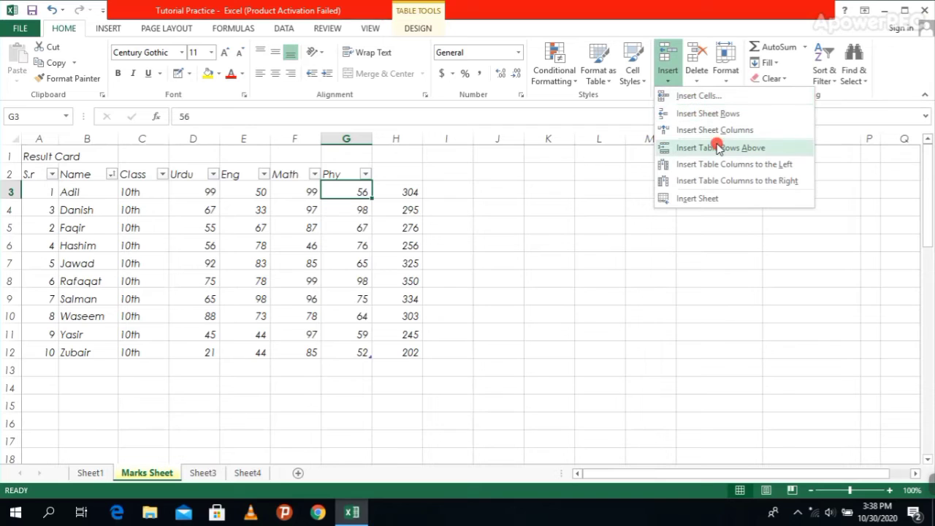
left_click(707, 97)
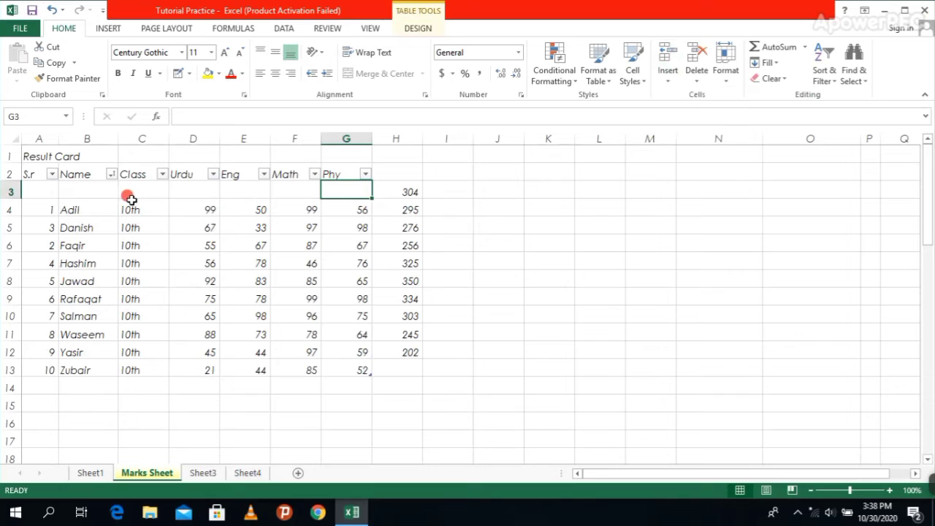
left_click(51, 11)
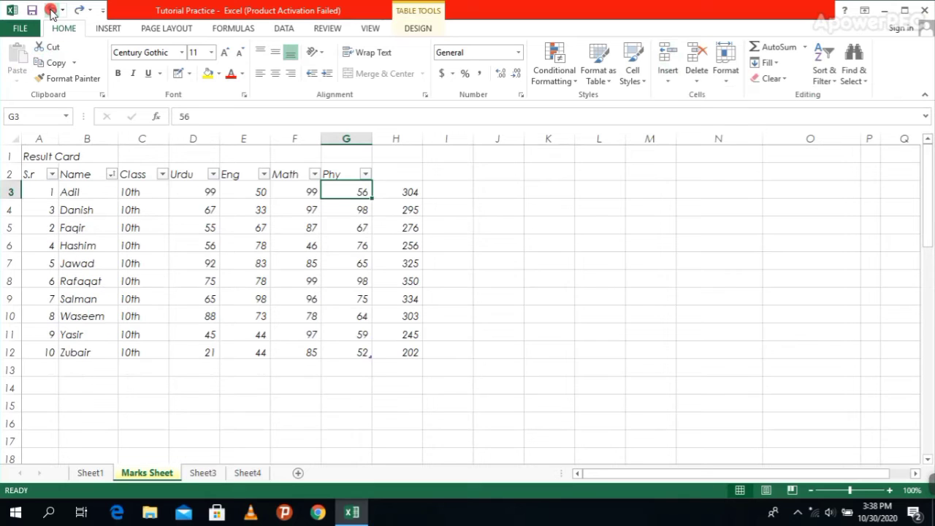
- Insert a blank sheet row above the first student's record in row 3 of the marks table
left_click(478, 292)
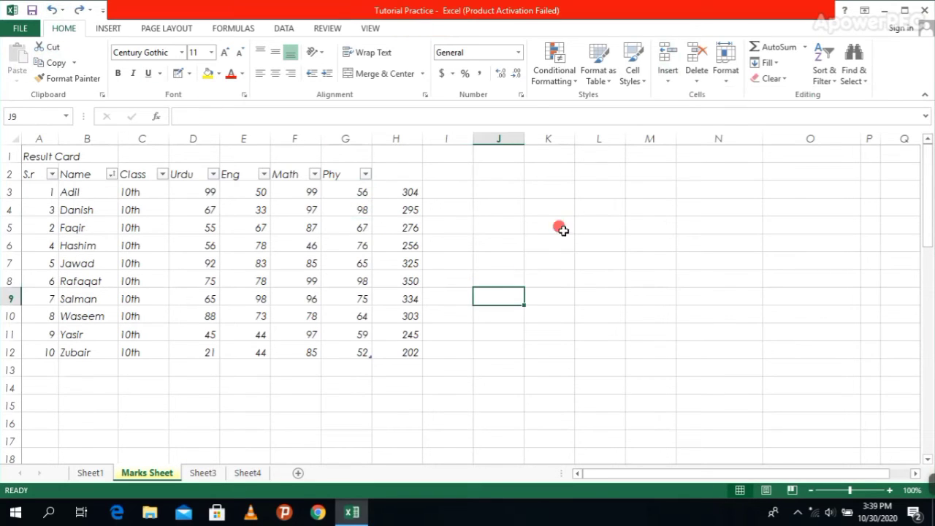
left_click(666, 84)
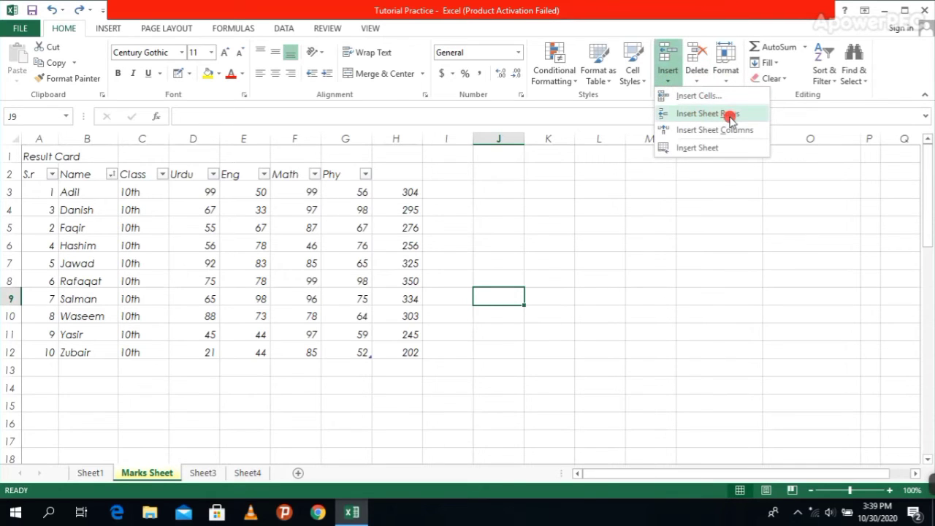
left_click(42, 188)
left_click_drag(43, 188, 408, 187)
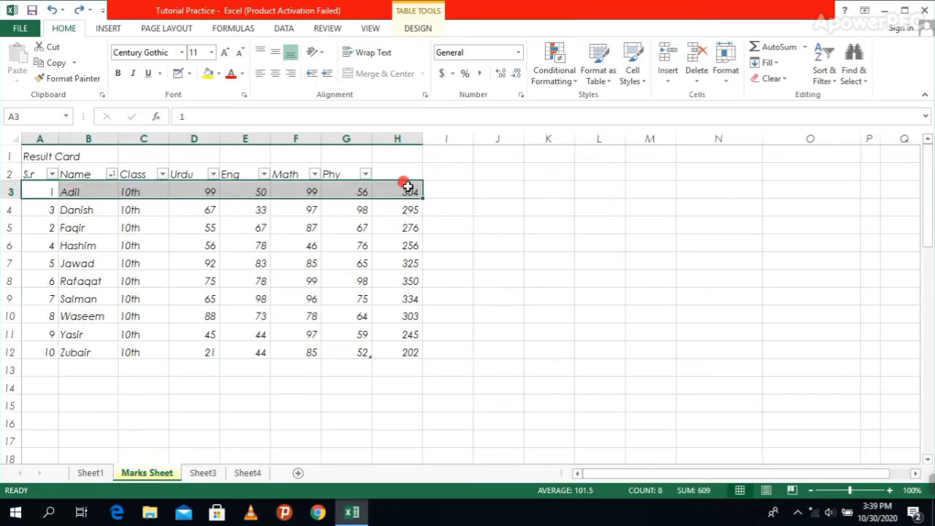
left_click(662, 82)
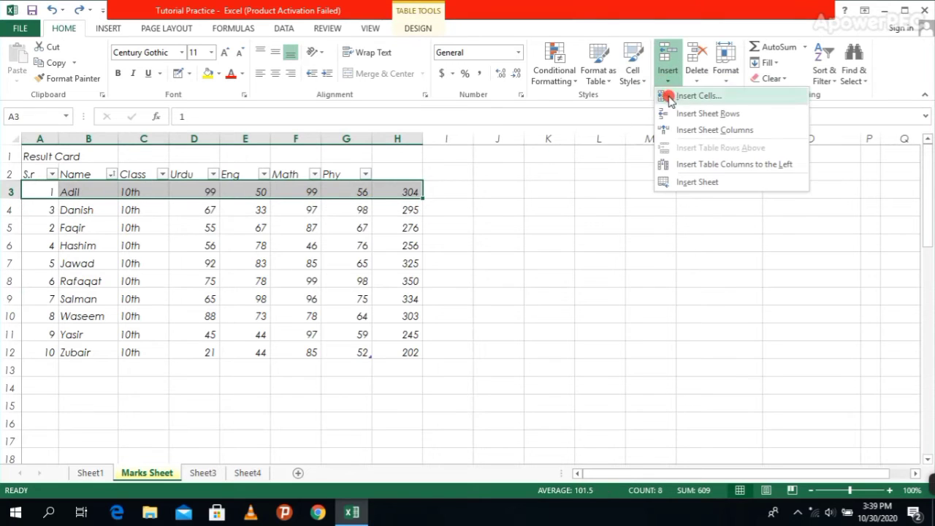
left_click(698, 115)
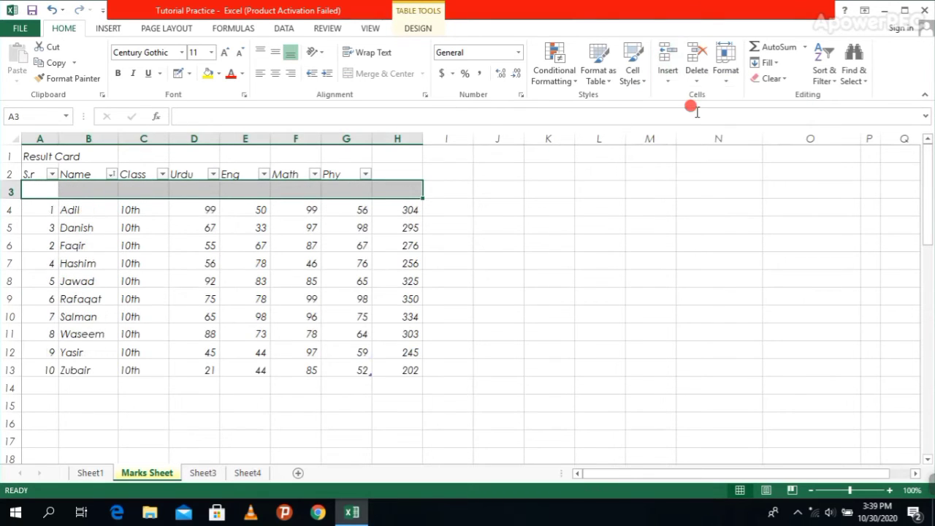
left_click(614, 192)
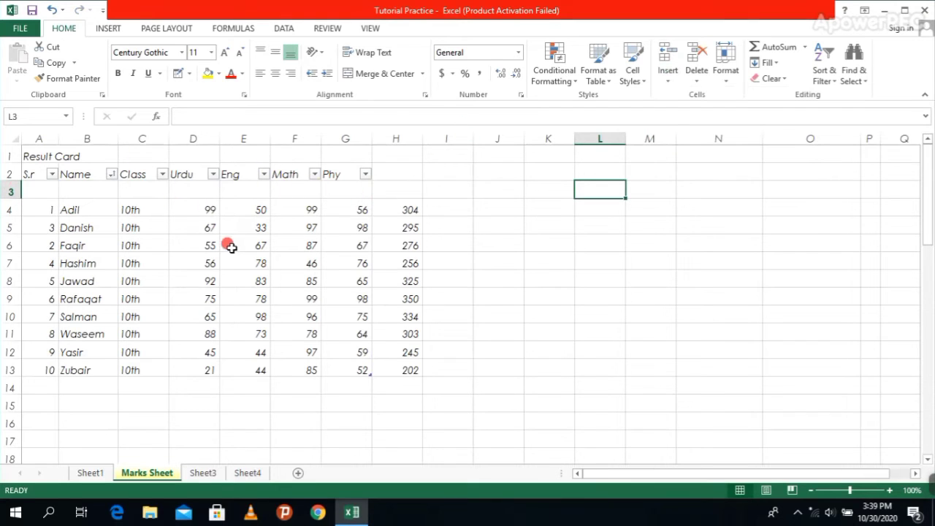
- Insert a blank sheet column between the Urdu and Eng columns of the marks table
left_click(669, 84)
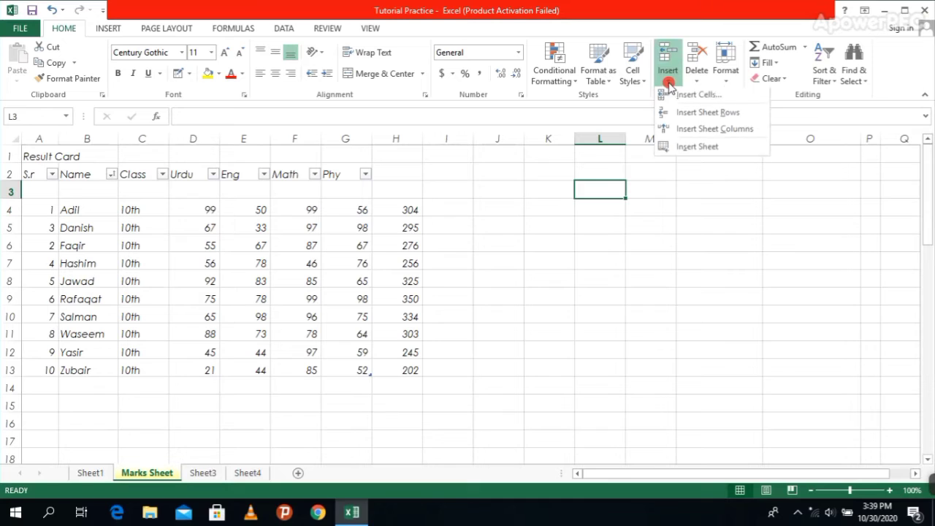
left_click(570, 260)
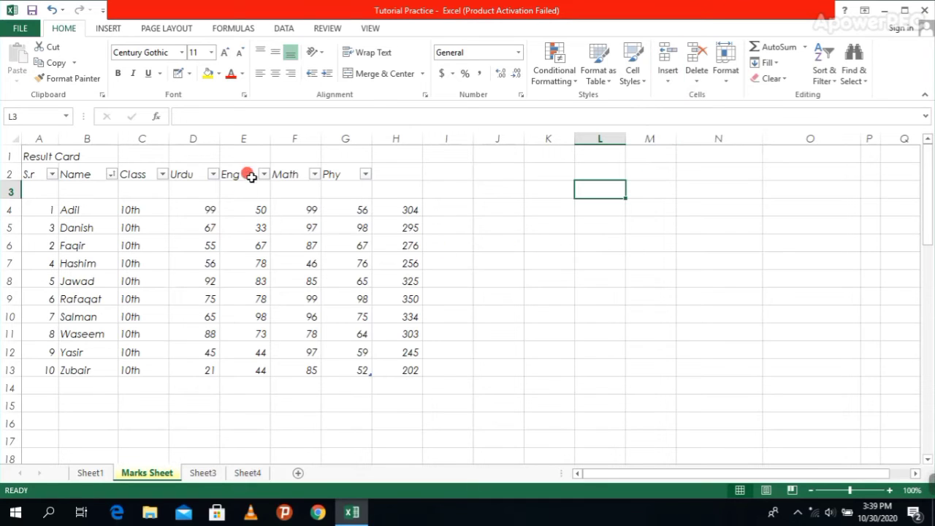
left_click_drag(251, 173, 256, 370)
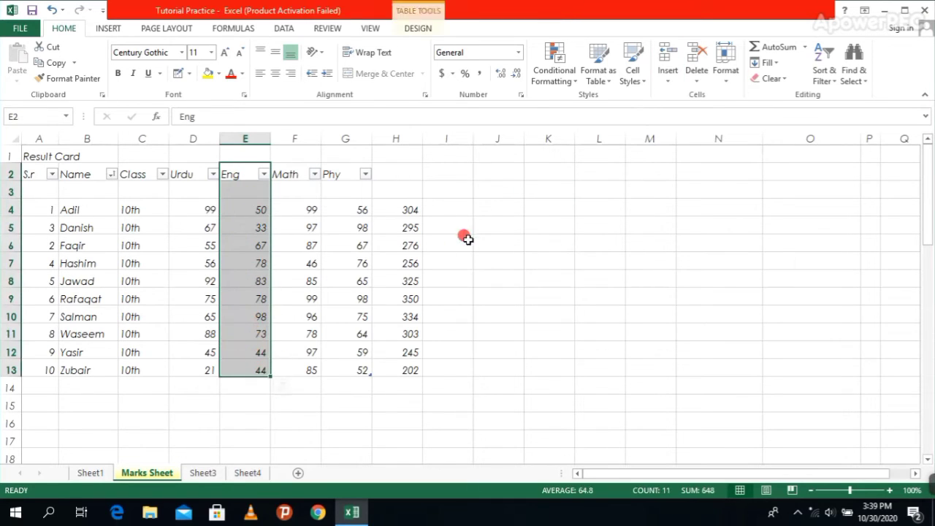
left_click(670, 82)
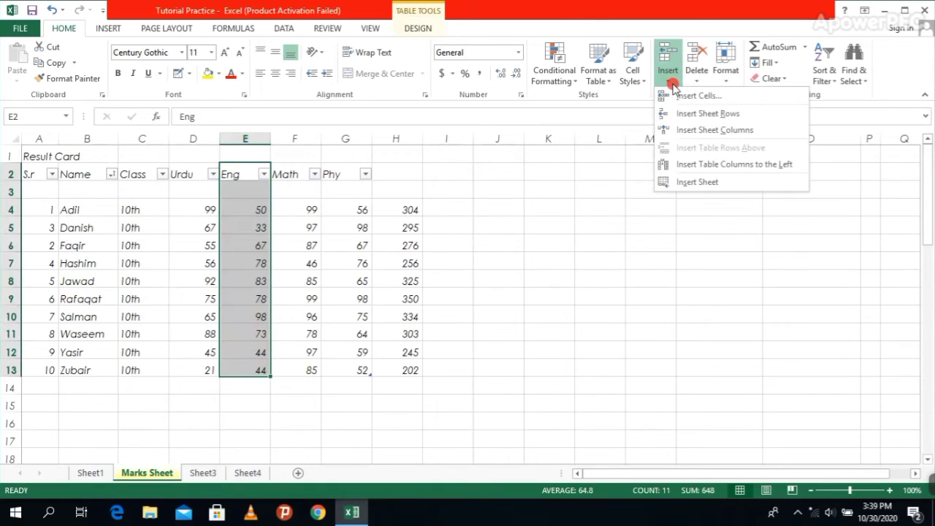
left_click(726, 129)
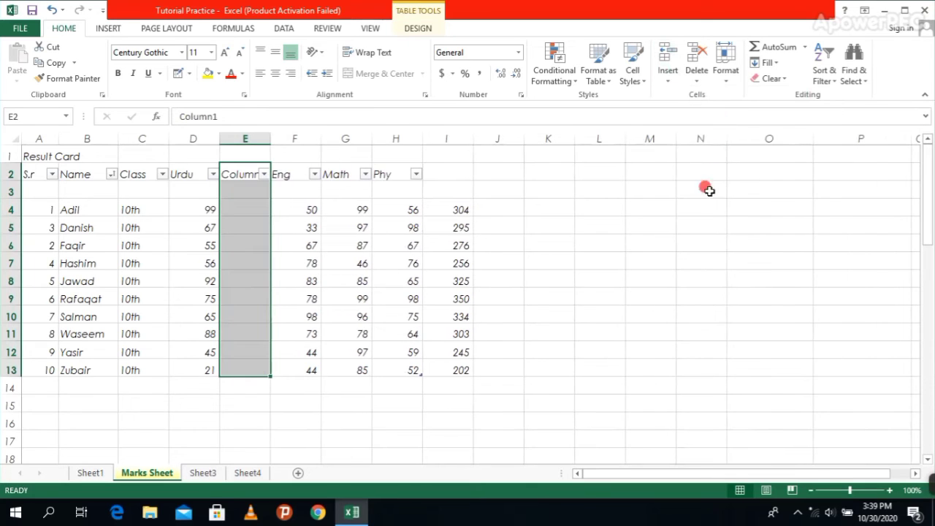
left_click(700, 210)
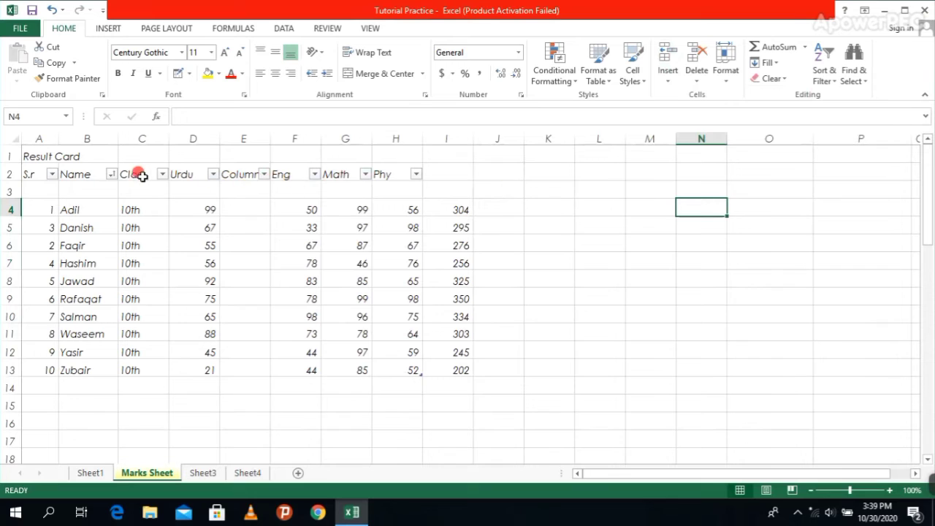
left_click_drag(31, 174, 420, 172)
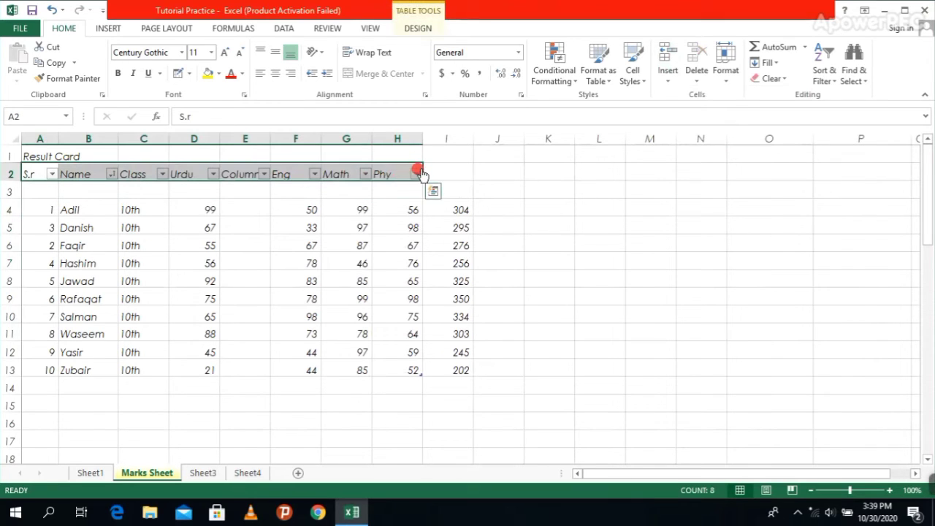
right_click(342, 179)
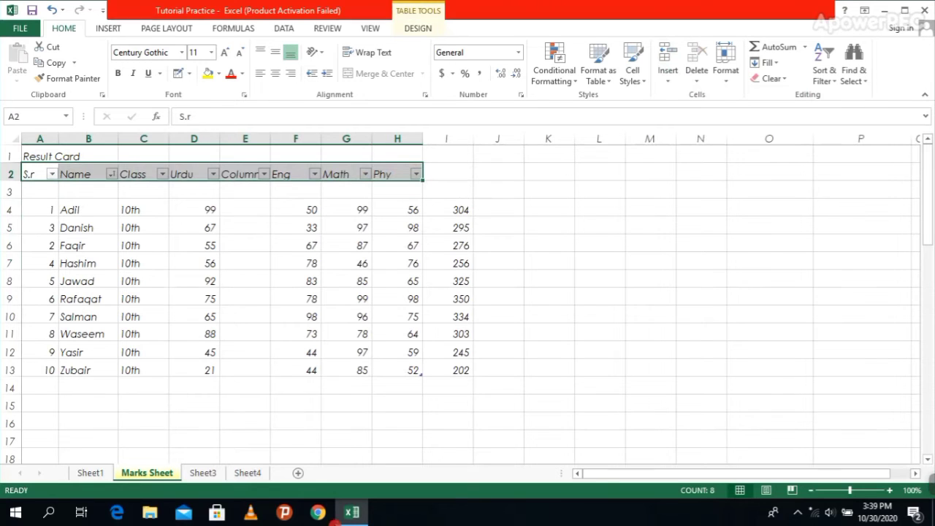
left_click(700, 358)
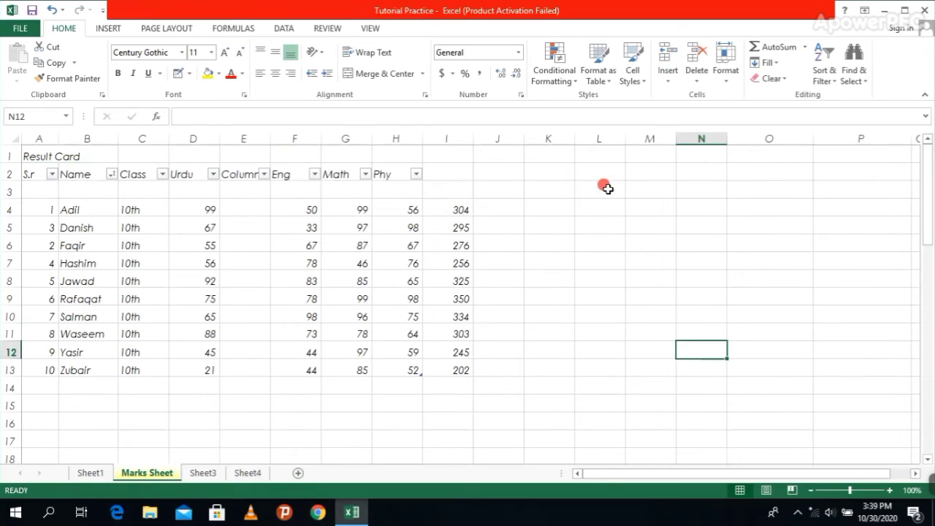
left_click(672, 81)
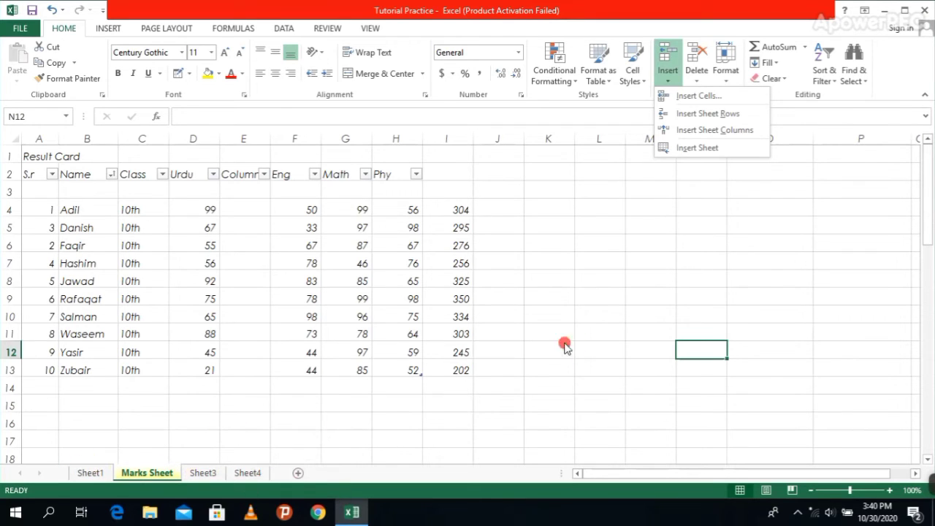
left_click(538, 308)
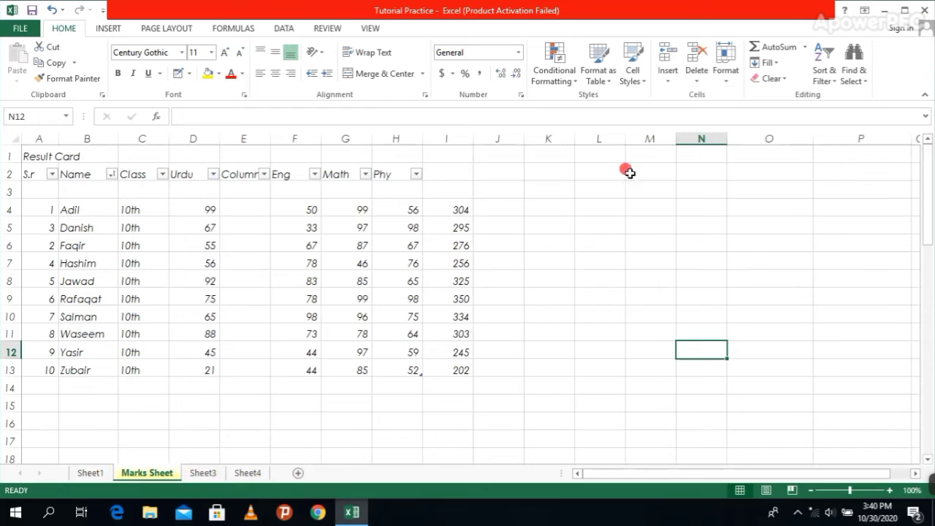
left_click(698, 73)
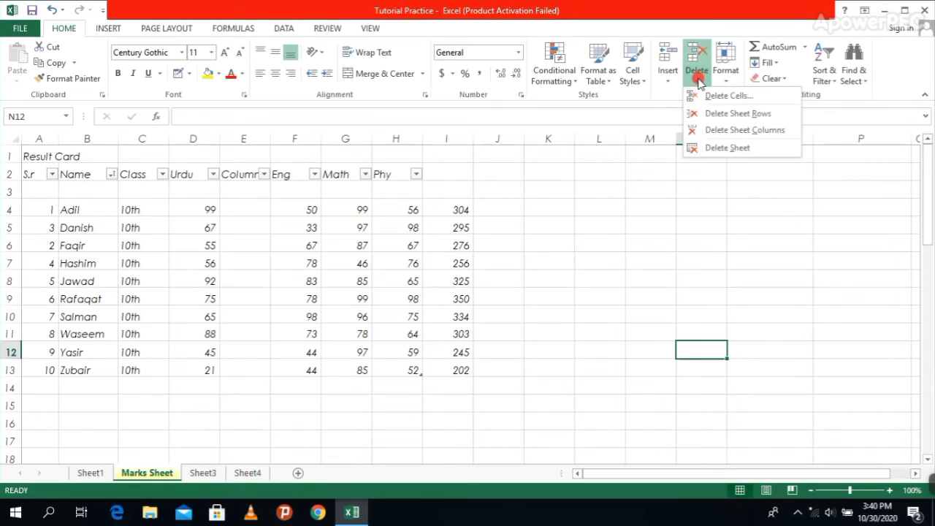
left_click(661, 292)
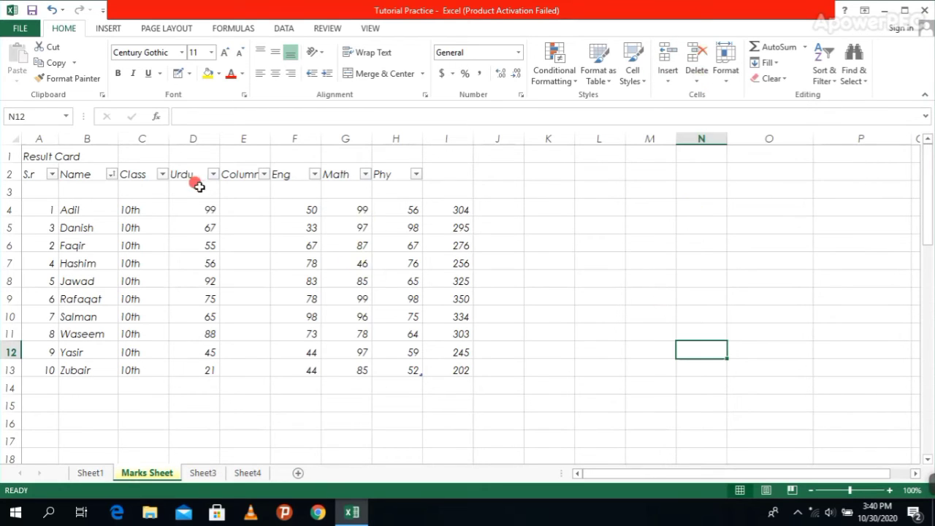
- Delete the blank sheet row 3 between the table headers and the first student's record
left_click(31, 188)
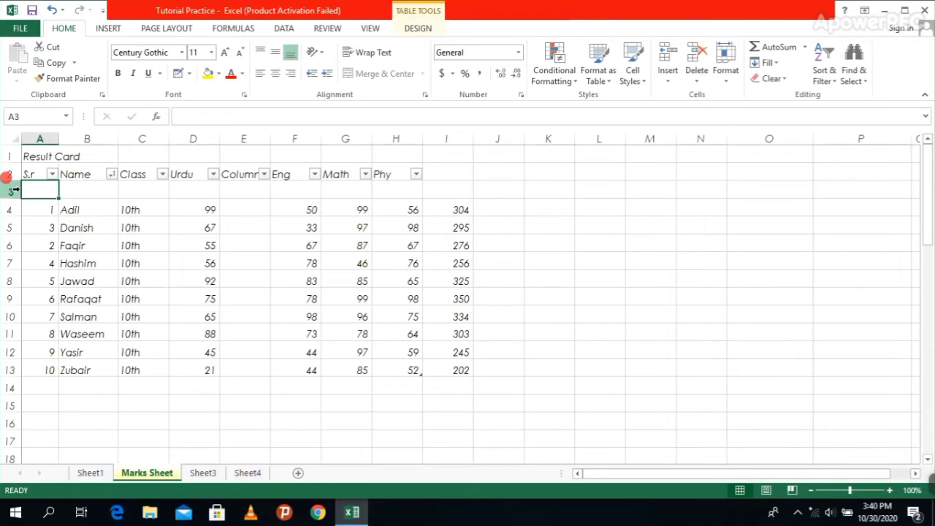
left_click(13, 190)
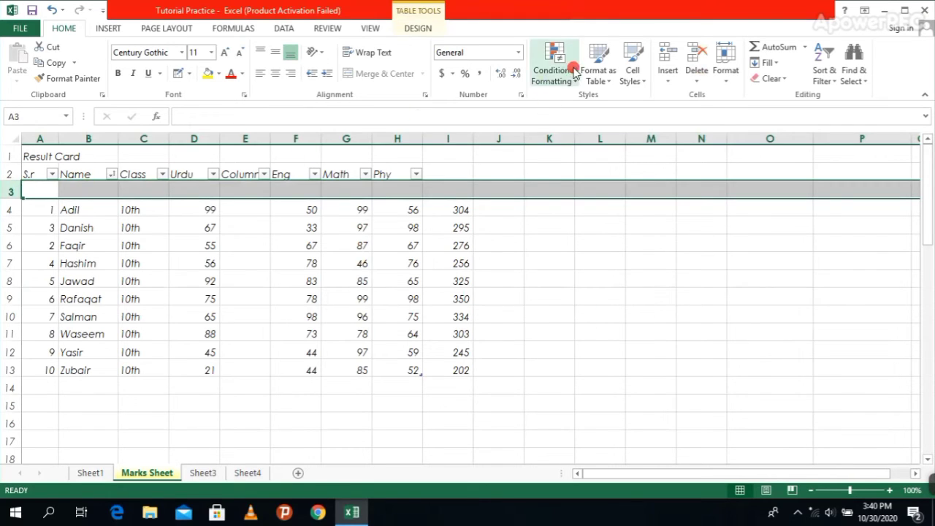
left_click(697, 82)
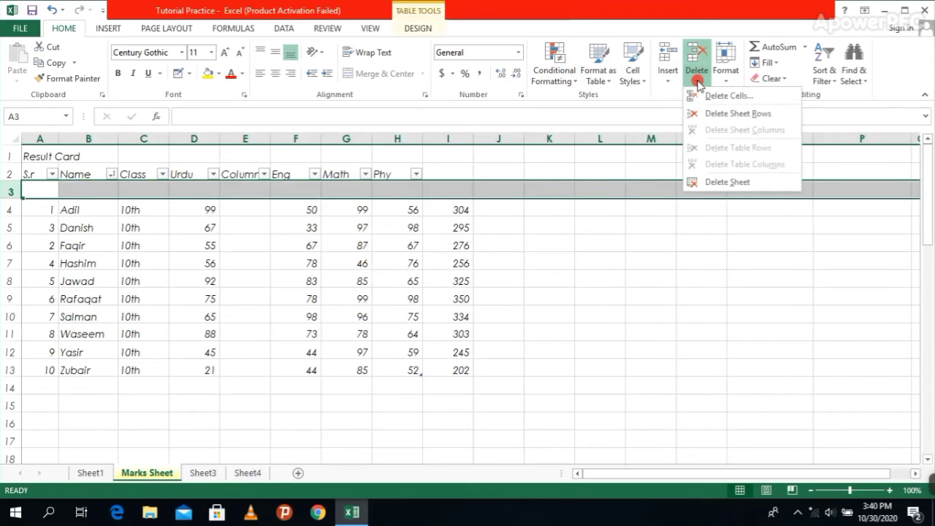
left_click(745, 121)
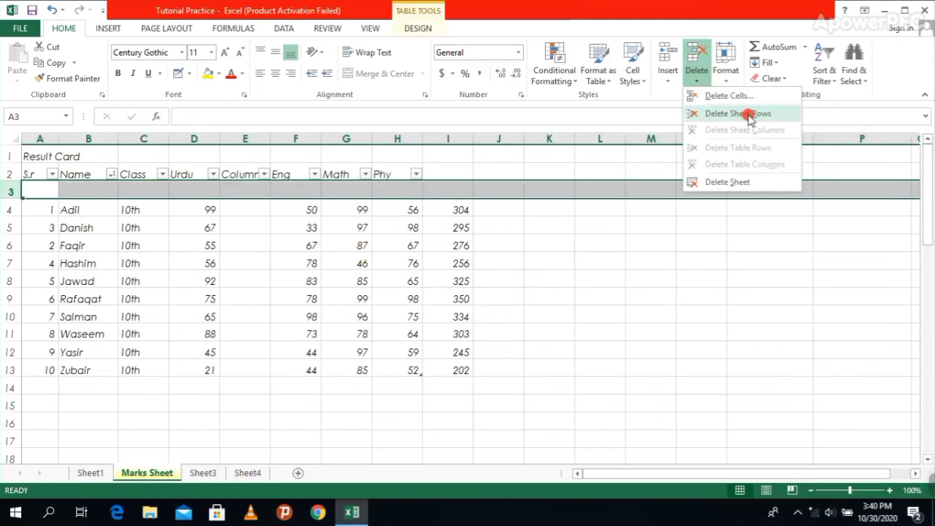
left_click(751, 115)
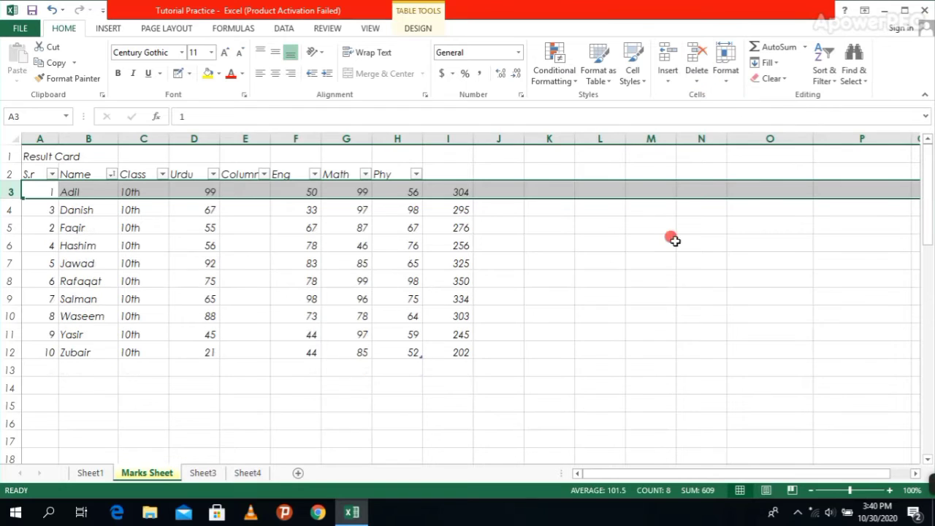
left_click(627, 342)
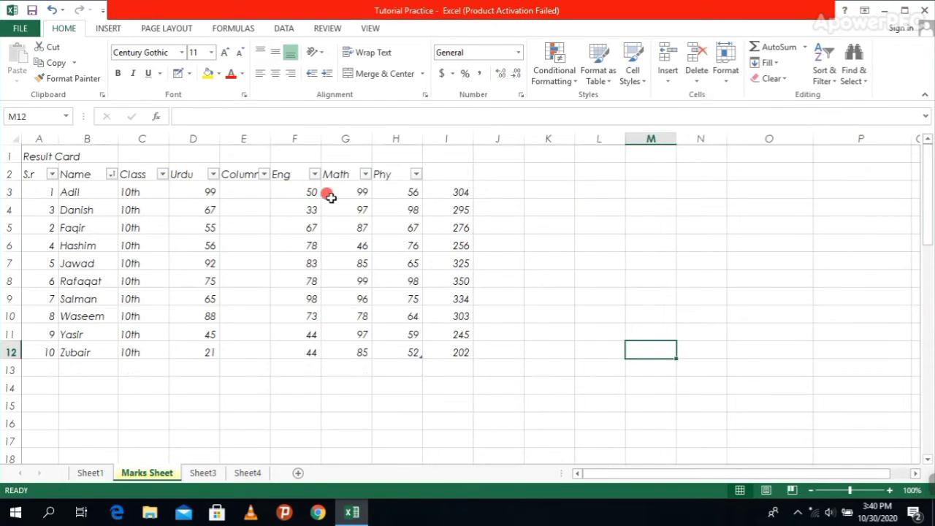
- Delete the blank sheet column E between the Urdu and Eng columns
left_click(255, 155)
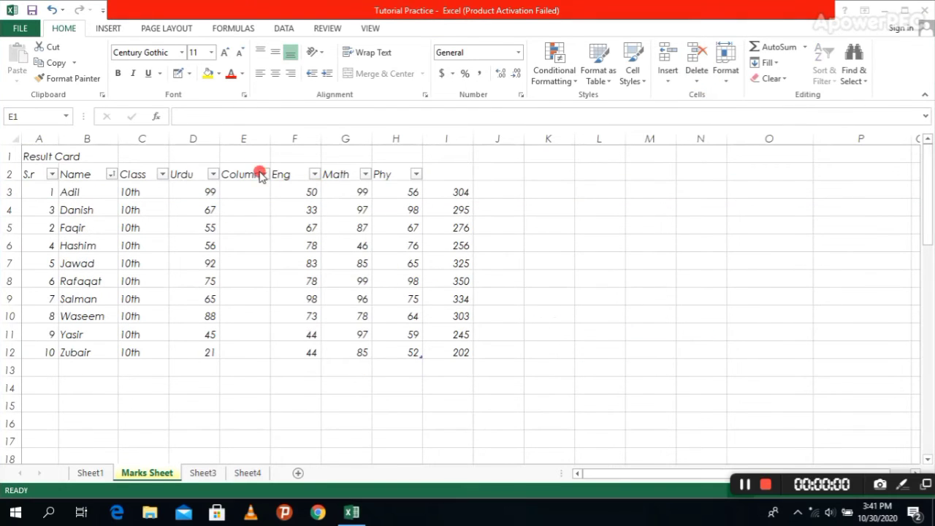
key("ctrl+space")
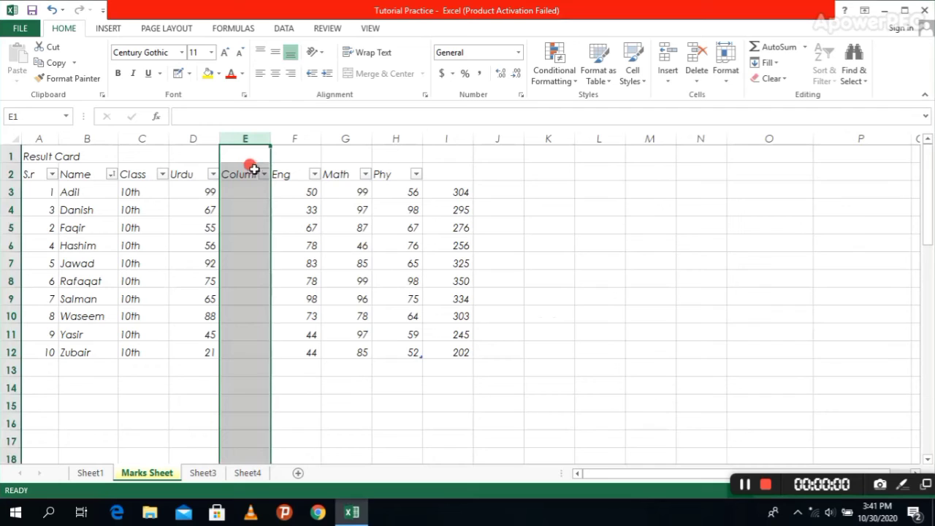
left_click(697, 79)
left_click(764, 130)
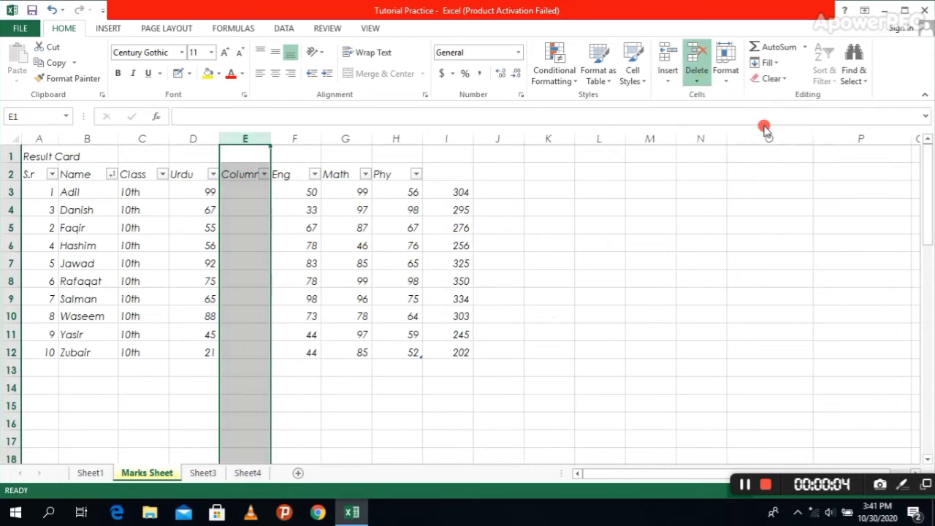
left_click(503, 246)
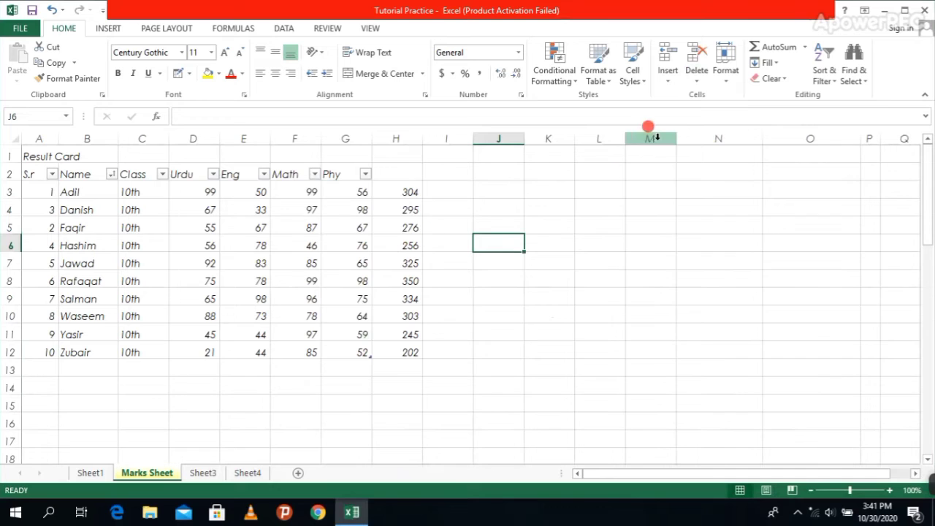
left_click(698, 81)
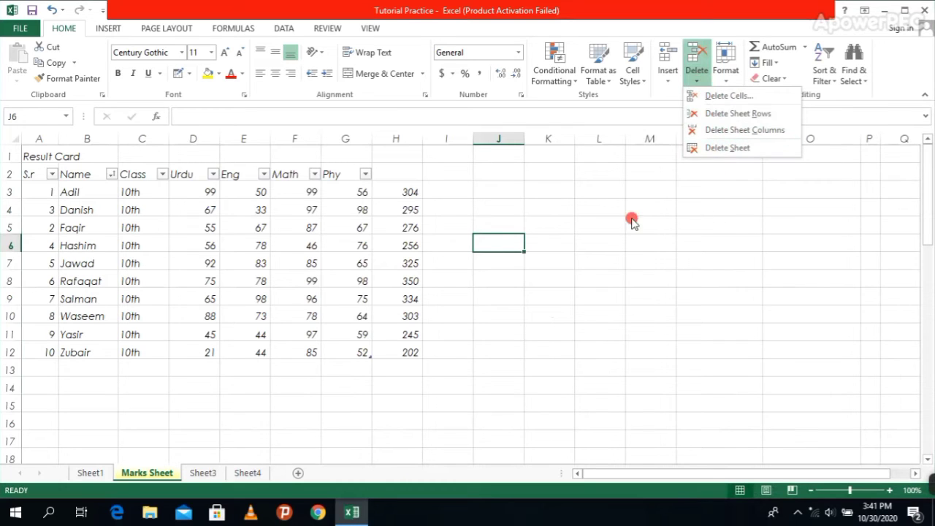
left_click(621, 248)
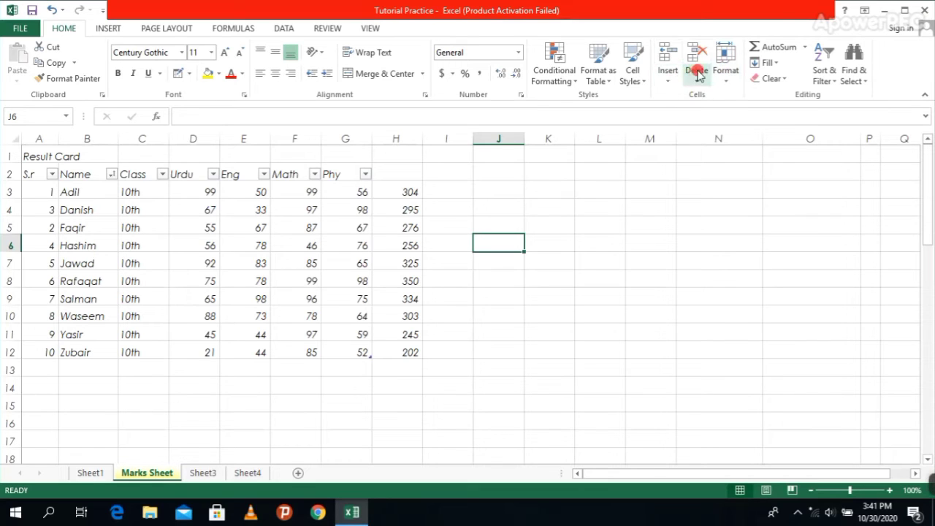
left_click(726, 80)
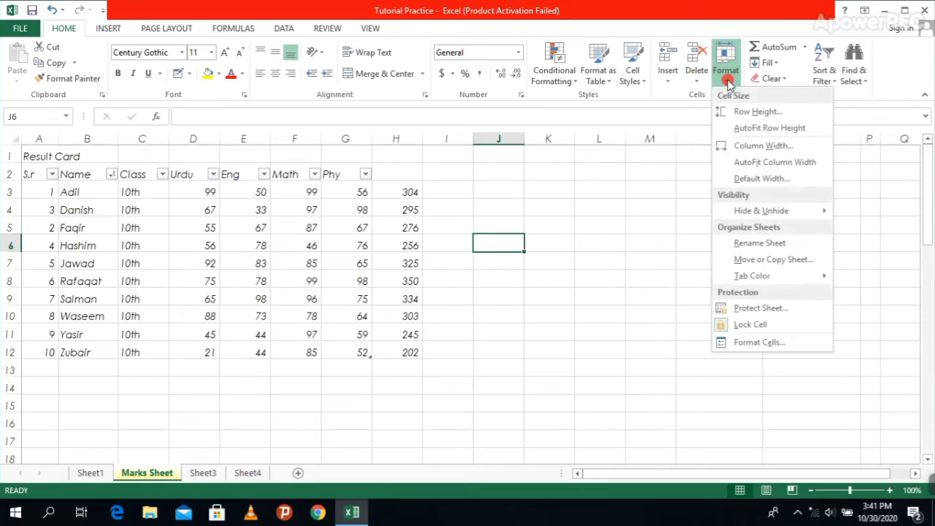
left_click(632, 236)
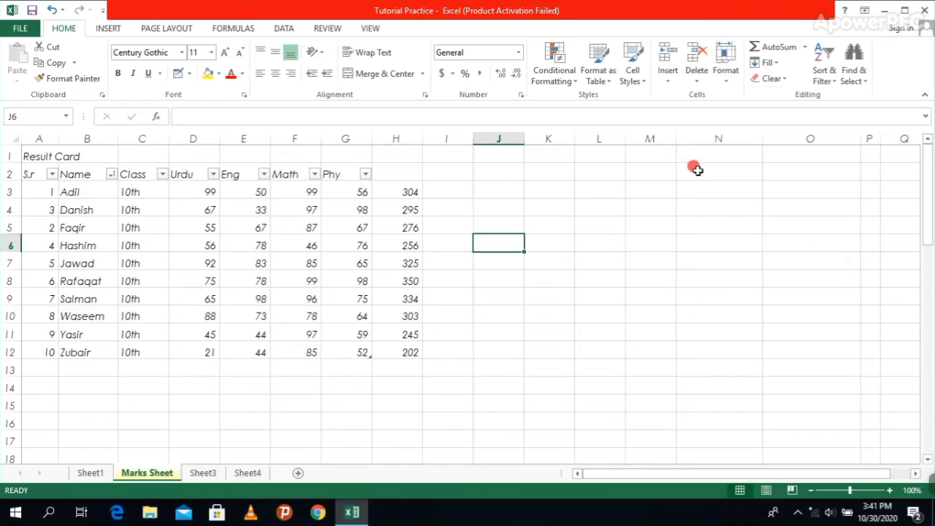
left_click(727, 80)
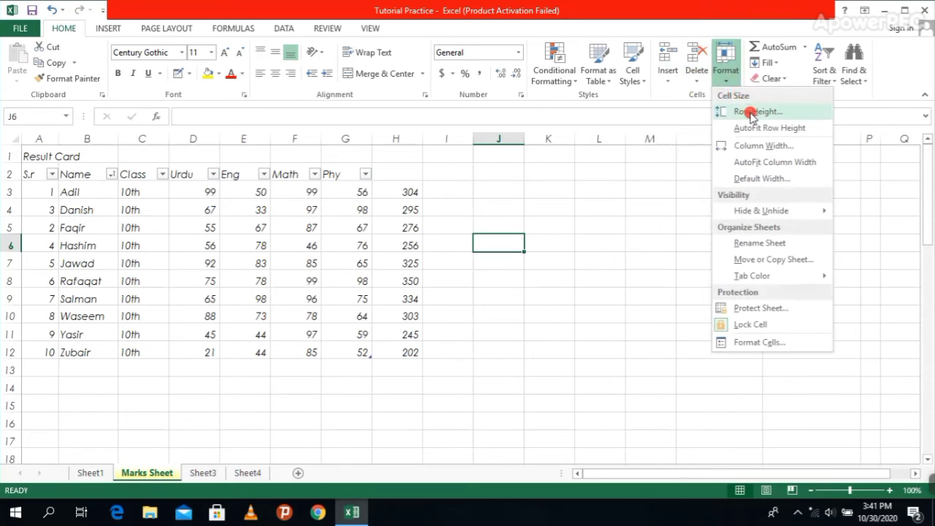
left_click(752, 112)
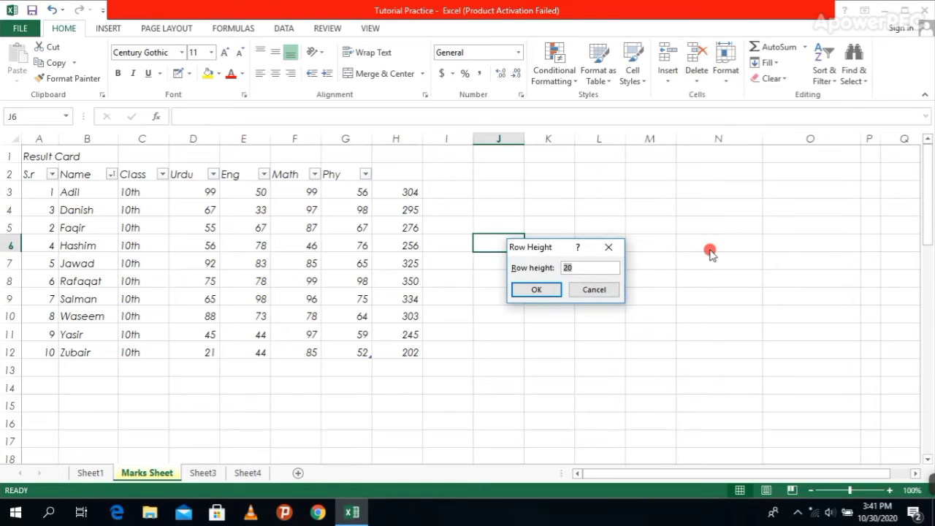
left_click(609, 247)
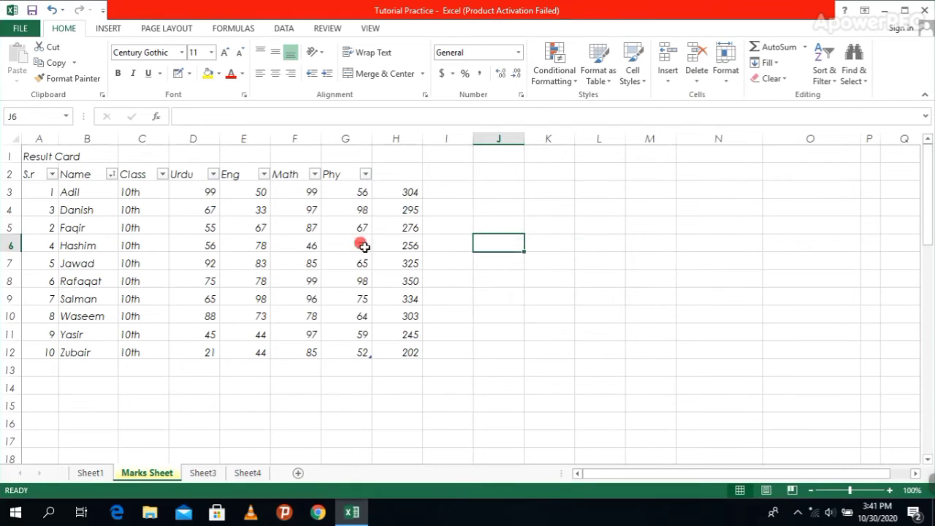
- Set the height of row 3, the first student's record, to 30
left_click_drag(39, 192, 413, 188)
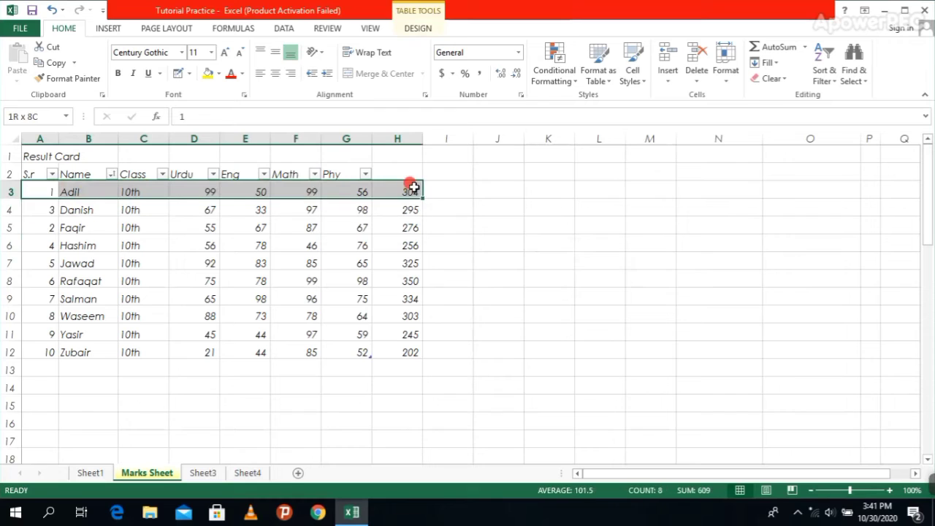
left_click(725, 83)
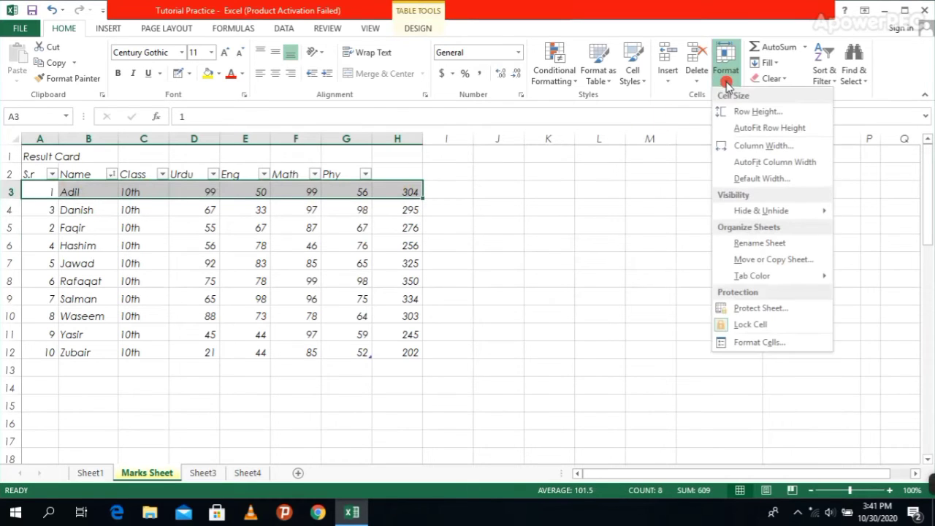
left_click(759, 112)
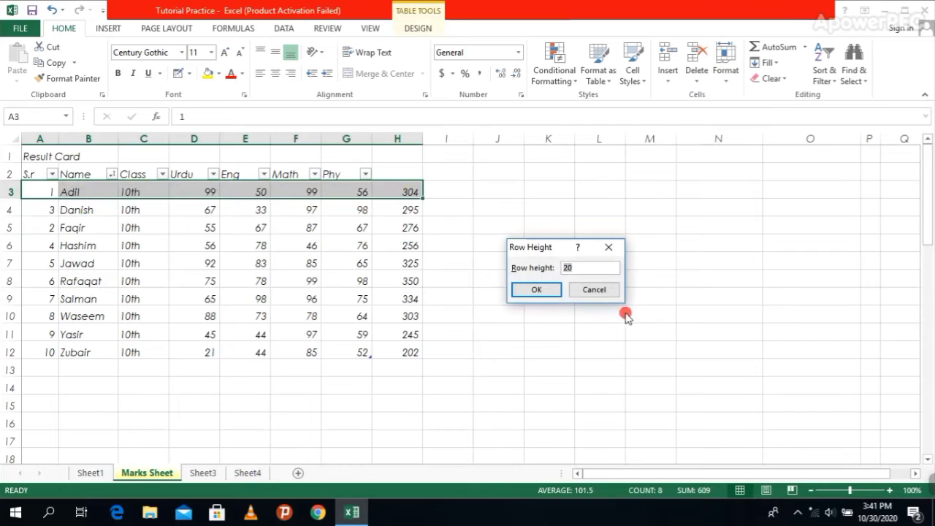
left_click_drag(600, 290, 600, 270)
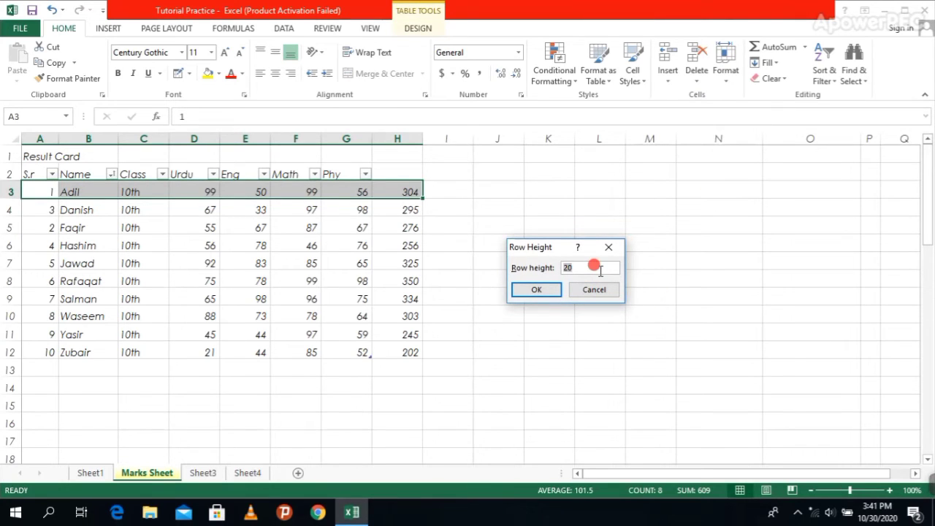
type("30")
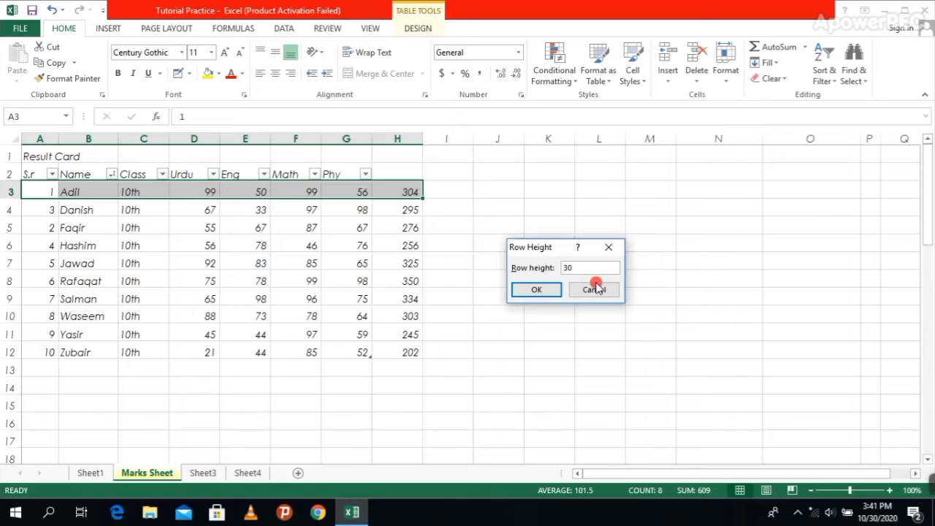
left_click(546, 290)
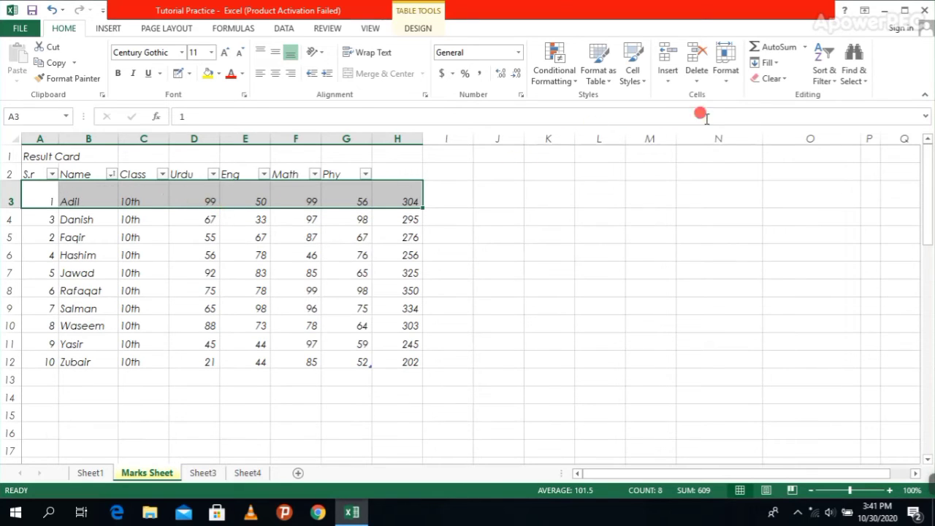
- AutoFit the height of row 3 to its contents
left_click(725, 76)
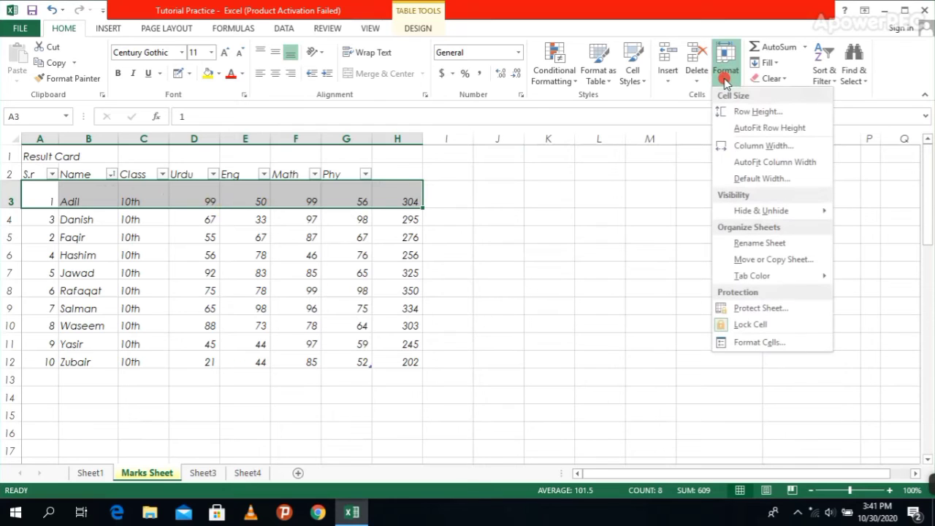
left_click(765, 128)
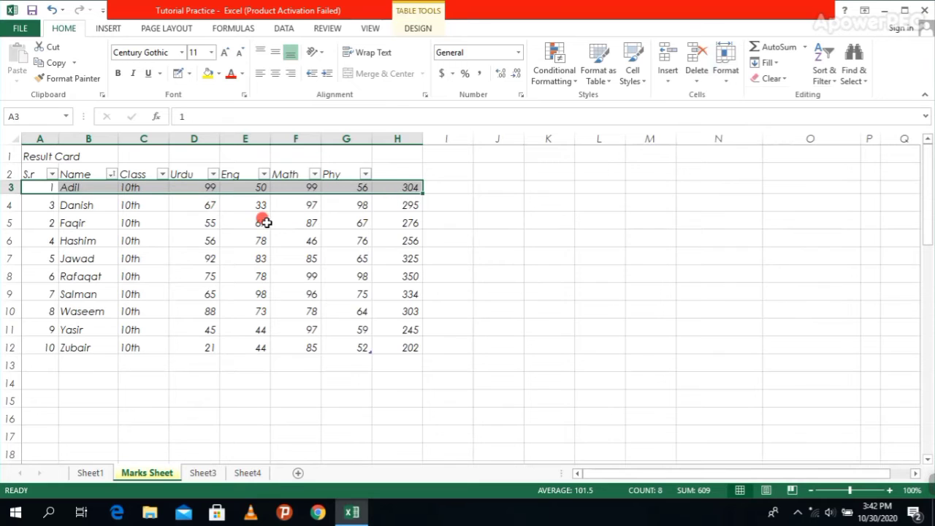
left_click(727, 84)
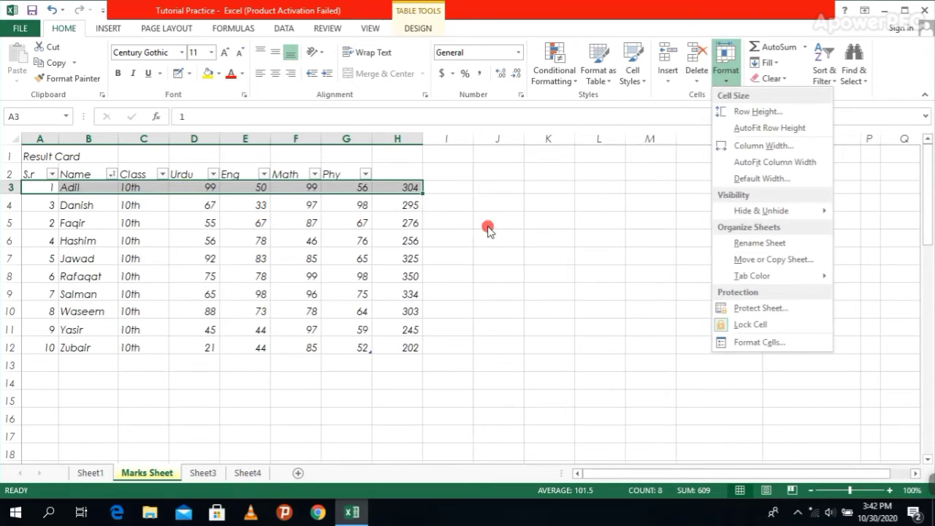
left_click(417, 298)
left_click(447, 222)
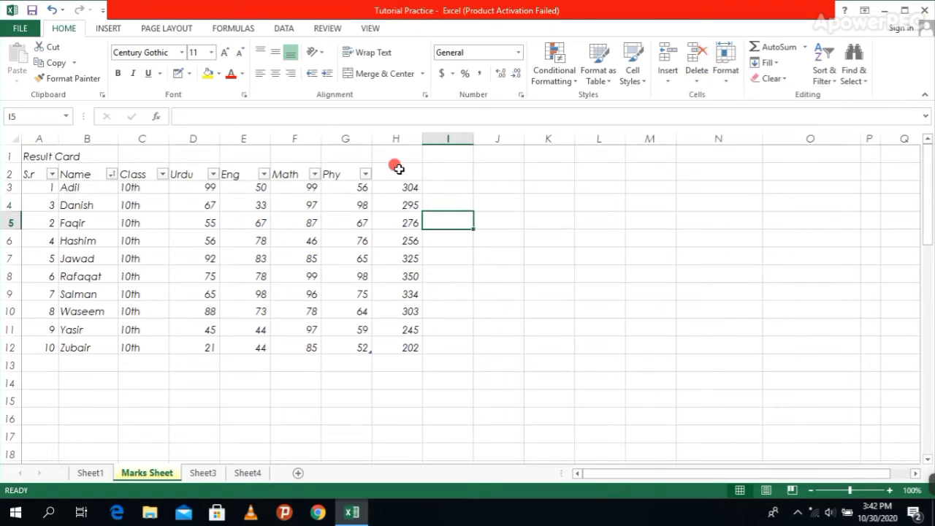
- Set the width of column H, which holds the students' totals, to 5
left_click_drag(397, 170, 395, 345)
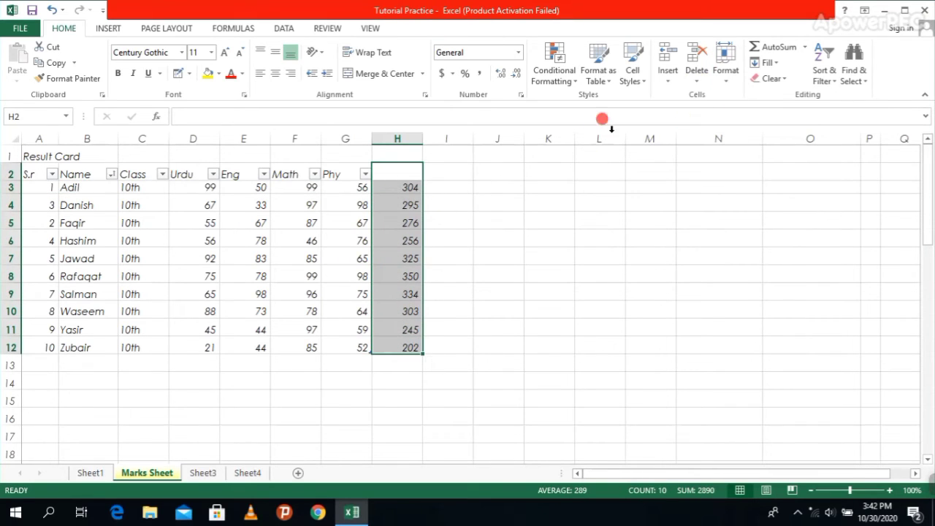
left_click(726, 60)
left_click(773, 147)
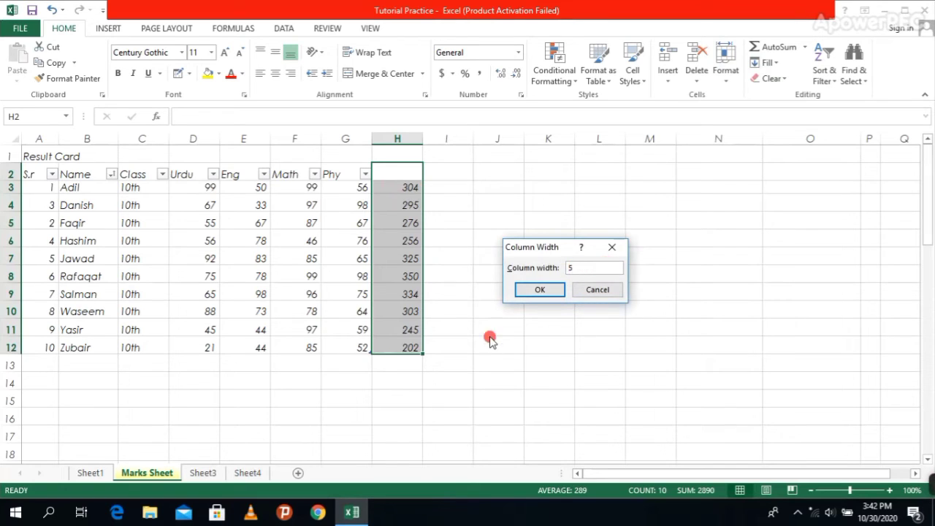
left_click(538, 289)
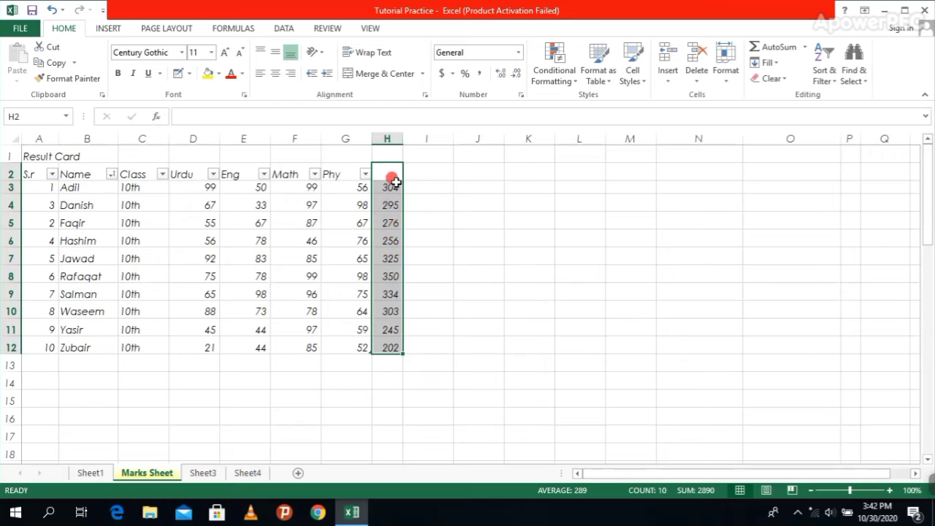
left_click(418, 202)
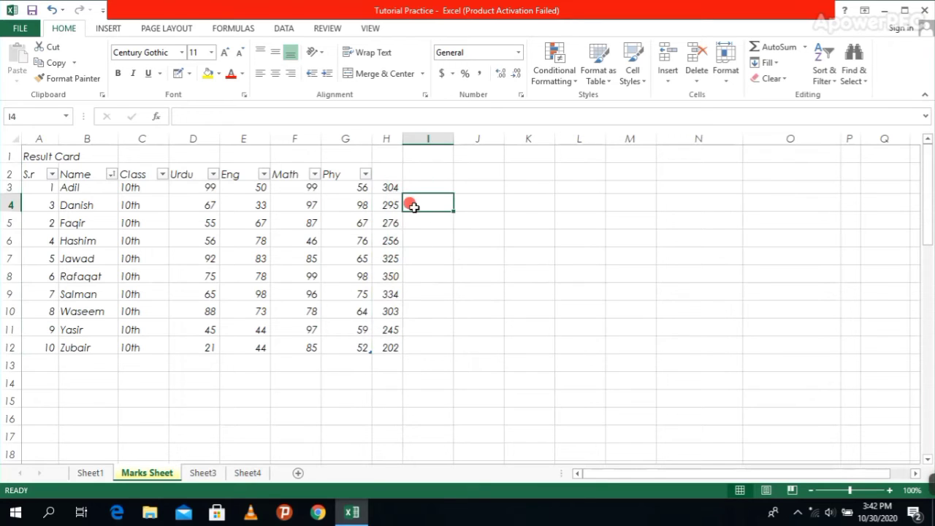
- Apply 8.38 as the sheet's standard column width
left_click(726, 77)
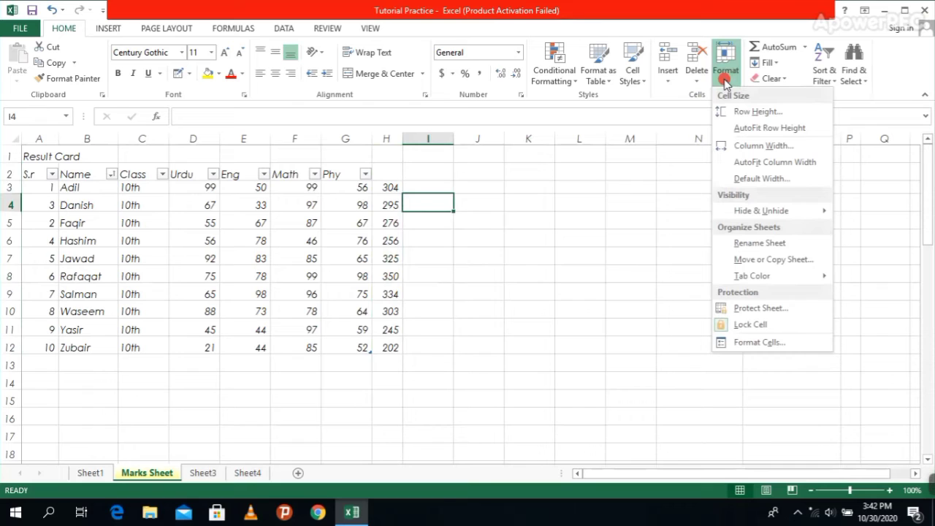
left_click(770, 180)
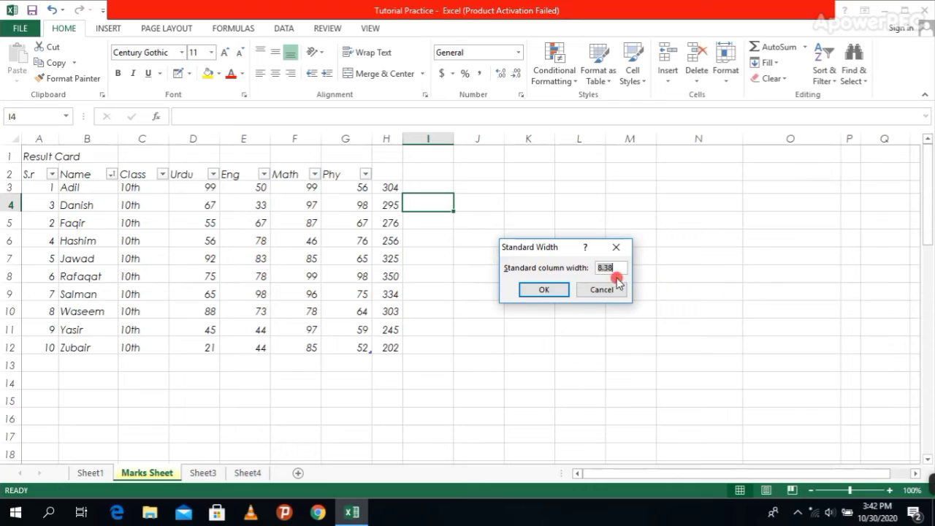
left_click(556, 289)
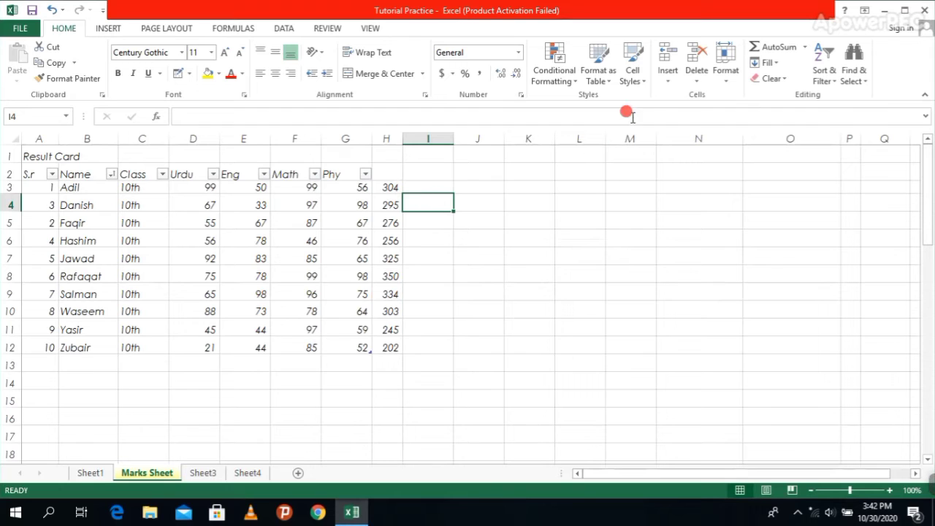
left_click(725, 70)
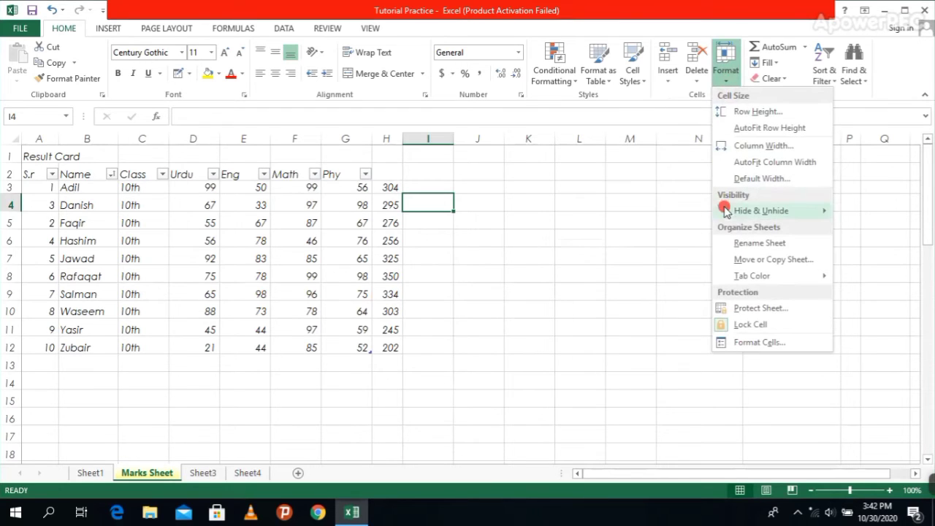
mouse_move(758, 211)
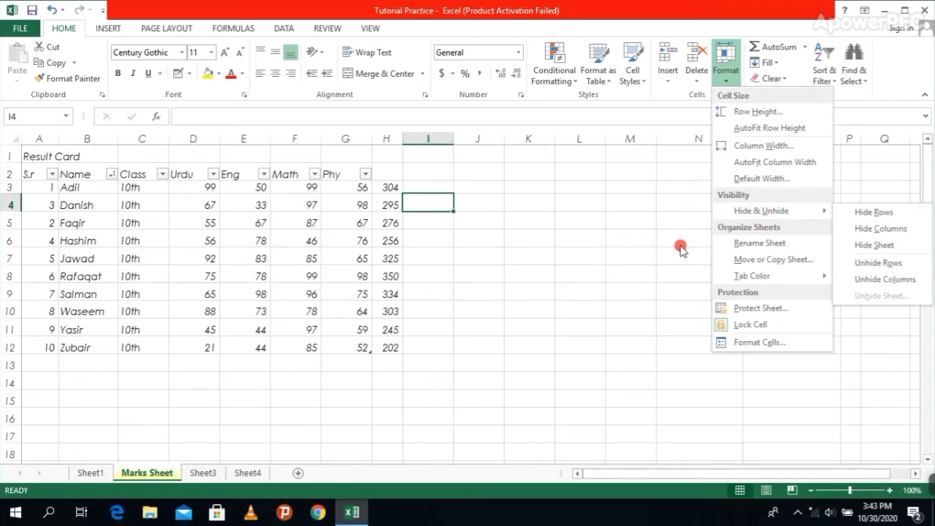
left_click(311, 224)
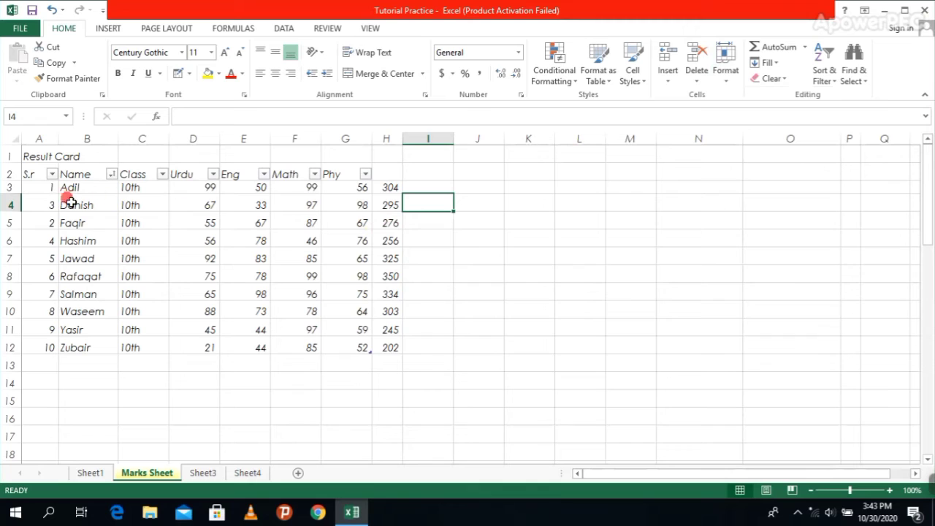
- Hide row 5, the third student's record in the marks table
left_click_drag(35, 221, 386, 220)
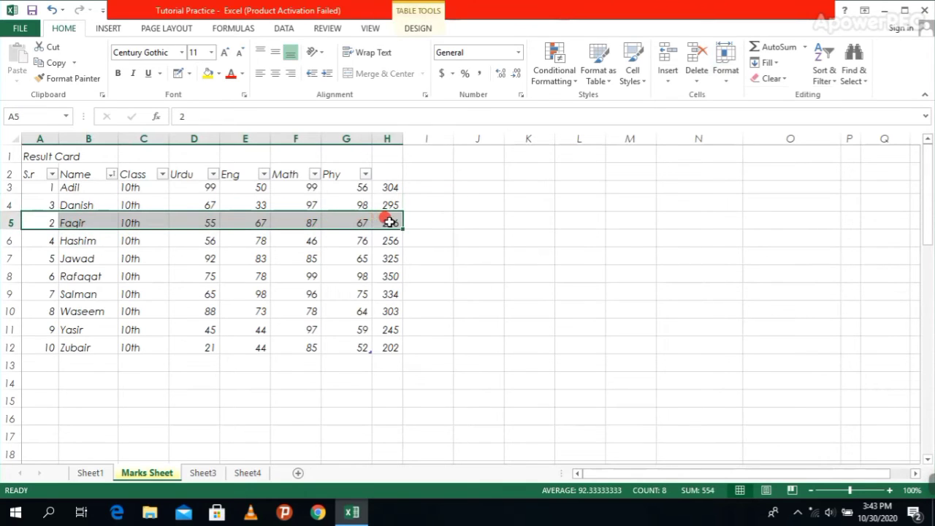
left_click(723, 88)
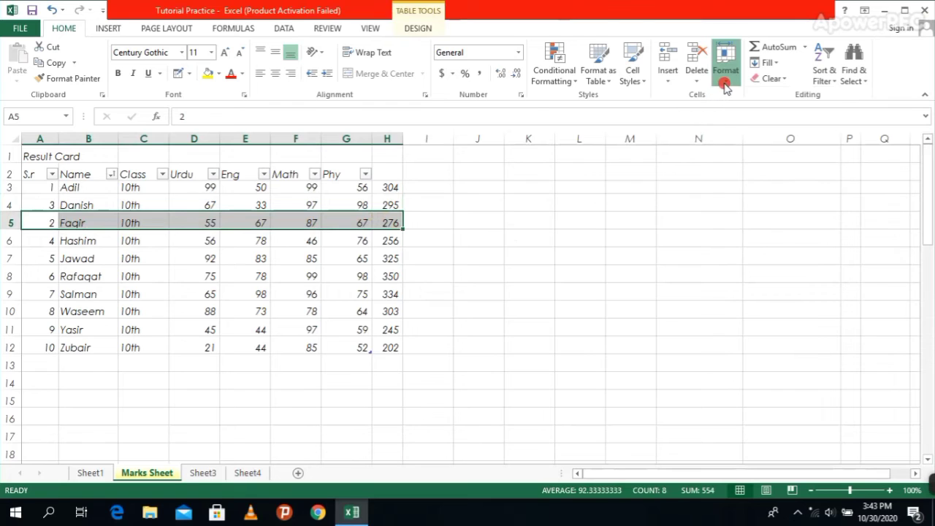
mouse_move(831, 211)
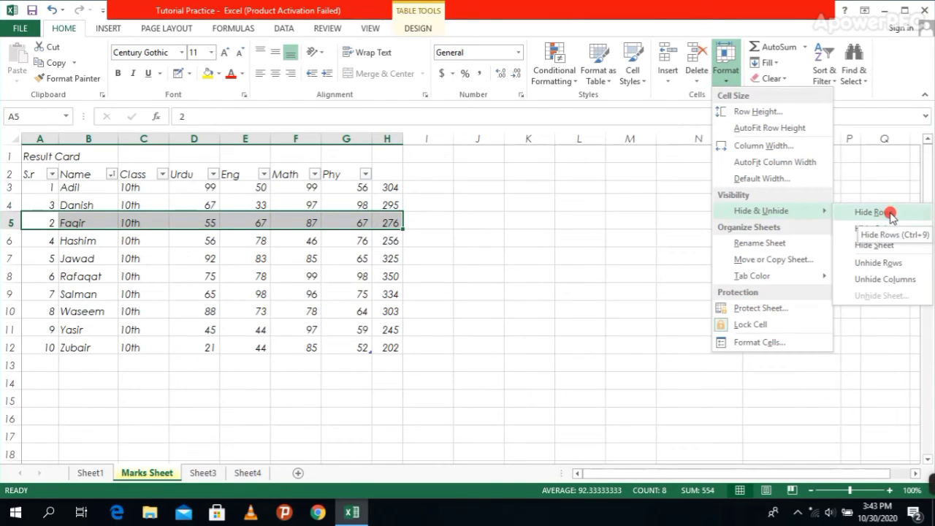
left_click(890, 213)
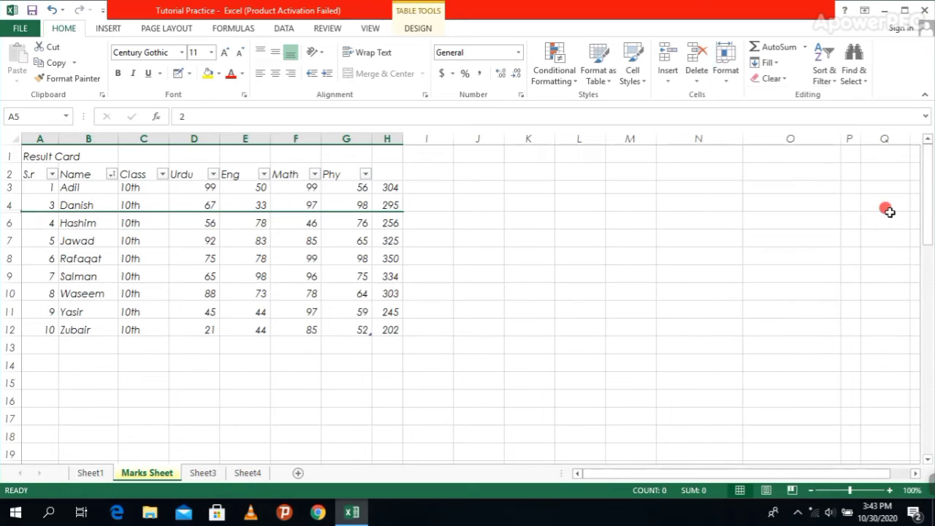
- Unhide row 5 between rows 4 and 6 of the marks table
left_click(726, 73)
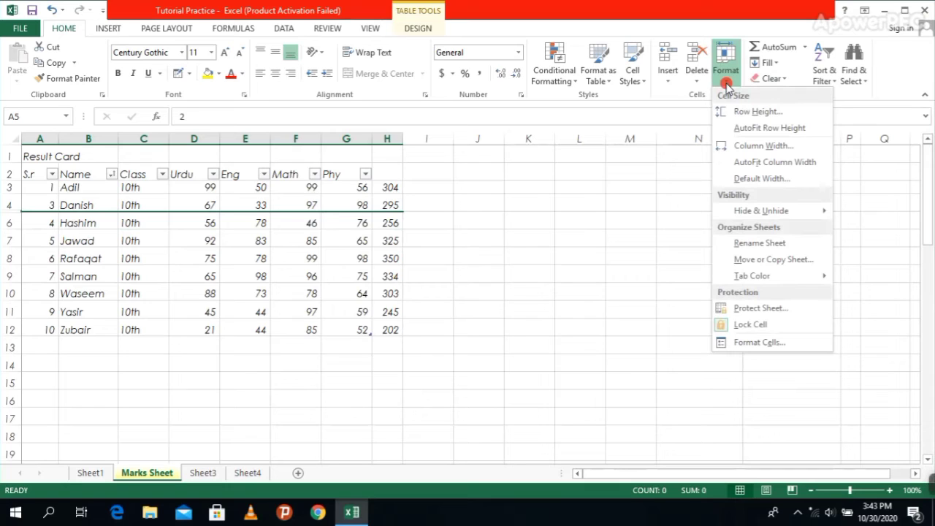
mouse_move(806, 211)
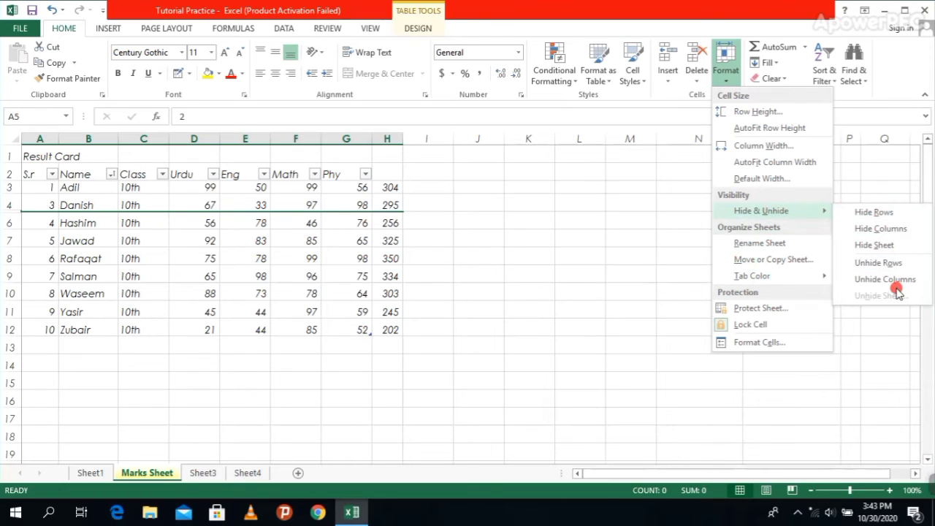
left_click(896, 264)
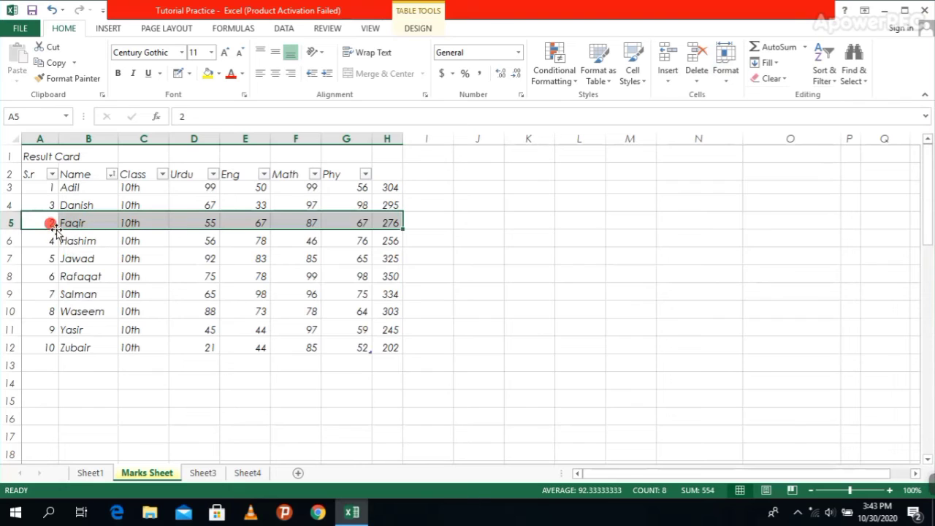
left_click(687, 255)
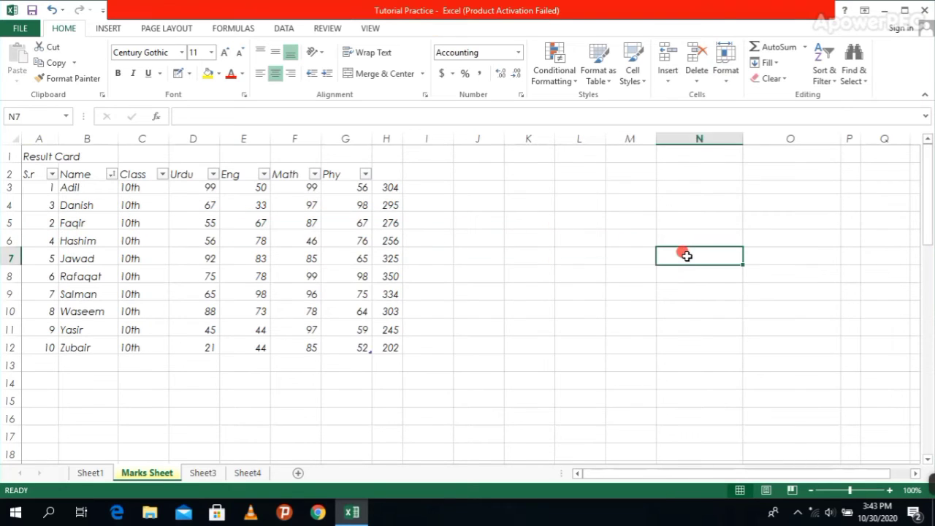
- Rename the Marks Sheet worksheet as "Result card"
left_click(726, 73)
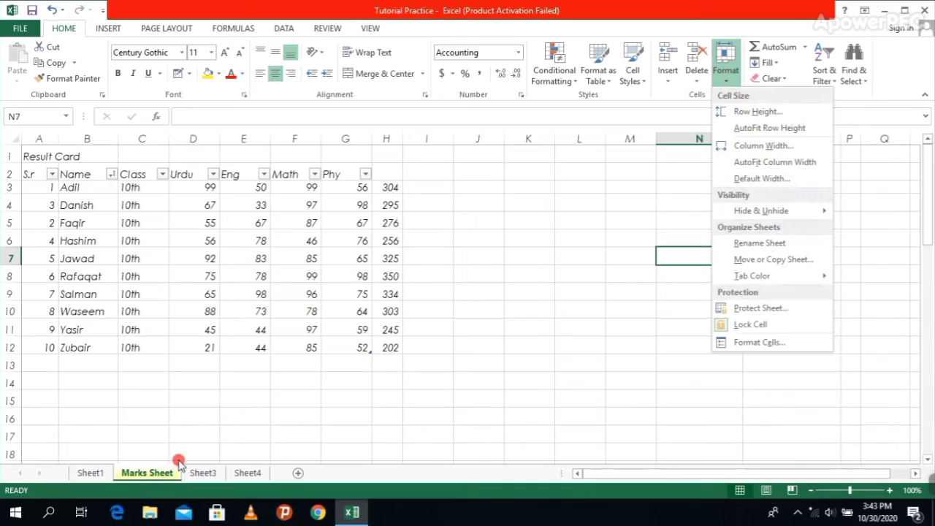
left_click(783, 243)
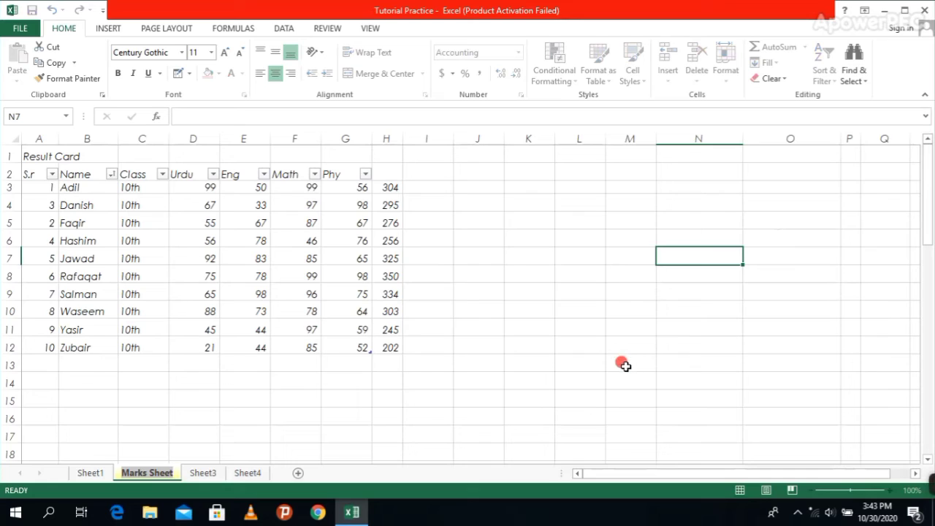
type("Re")
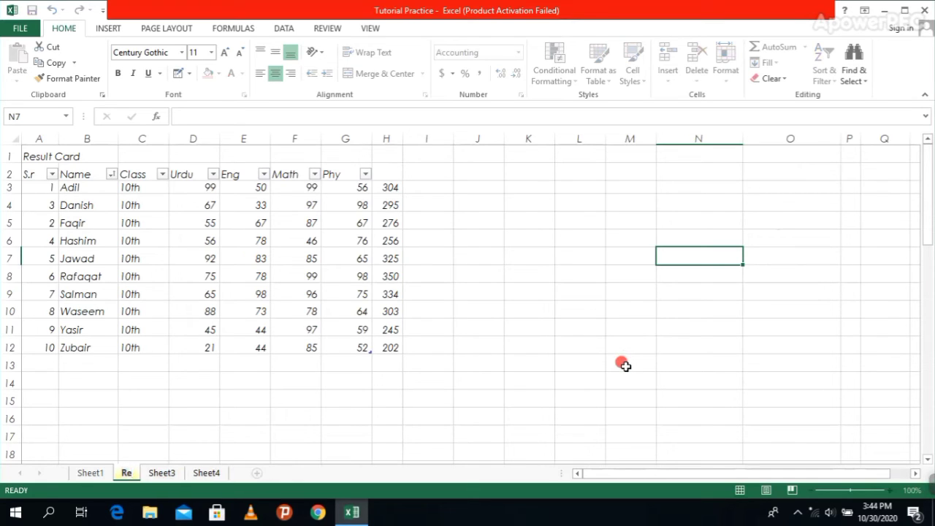
type("aul")
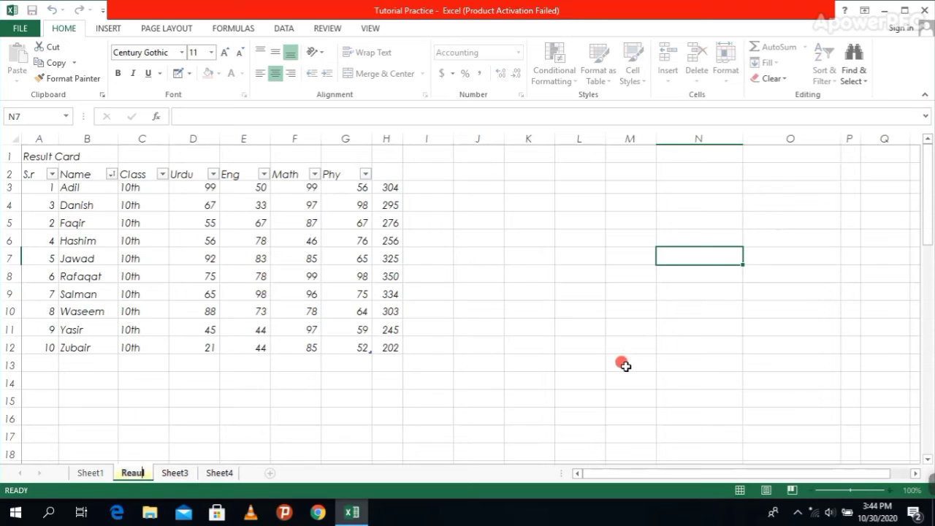
key("BackSpace")
key("BackSpace")
type("su")
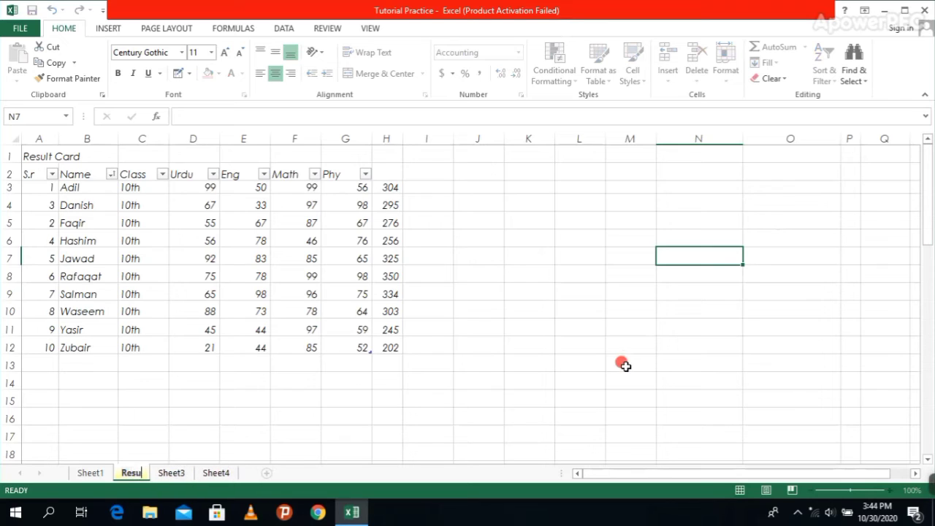
type("lt")
key("Return")
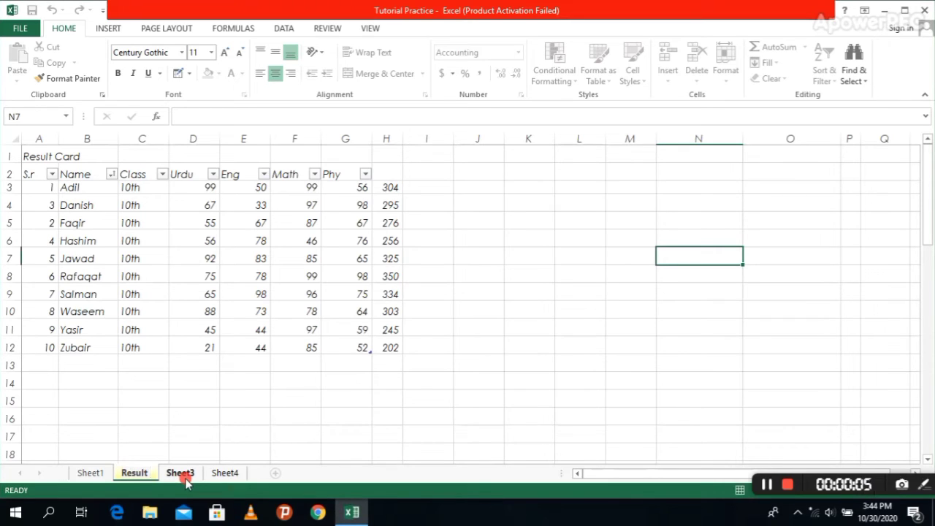
type("card")
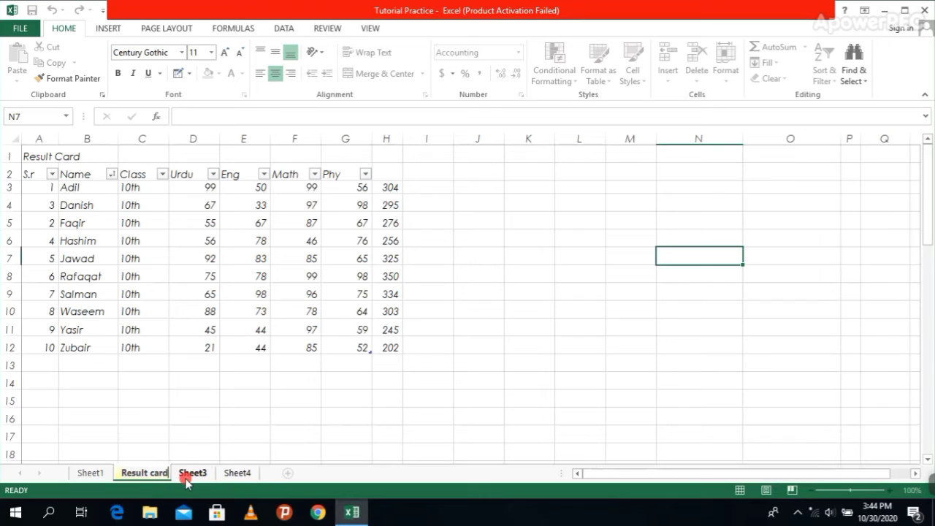
key("Return")
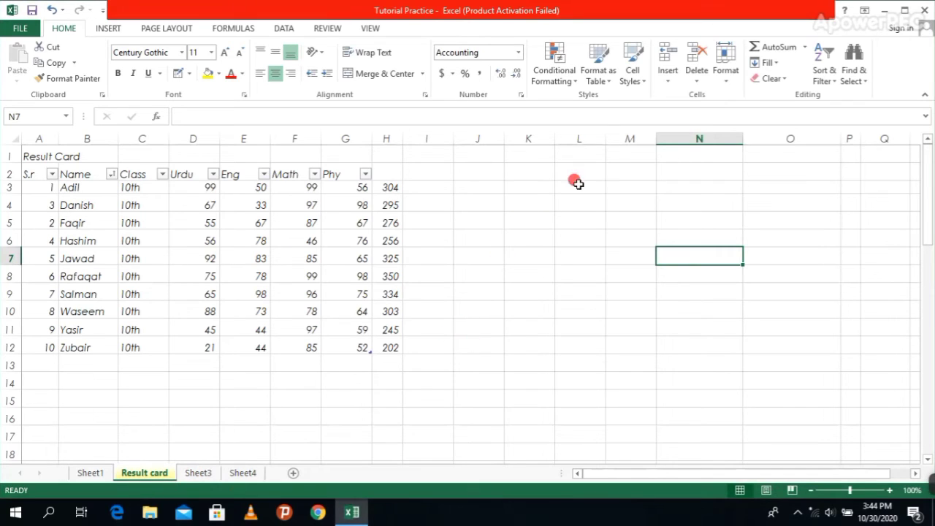
- Move the Result card sheet within Tutorial Practice.xlsx so that it sits directly before Sheet4
left_click(734, 80)
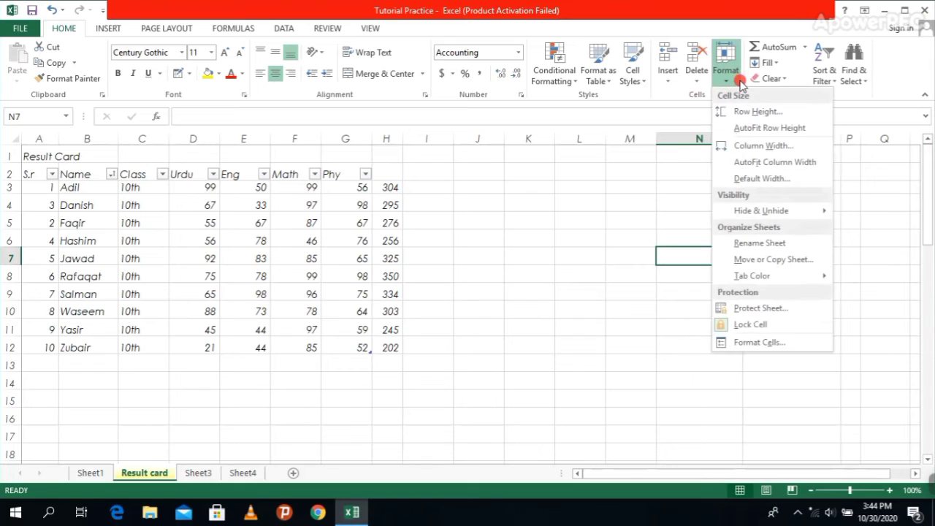
mouse_move(802, 274)
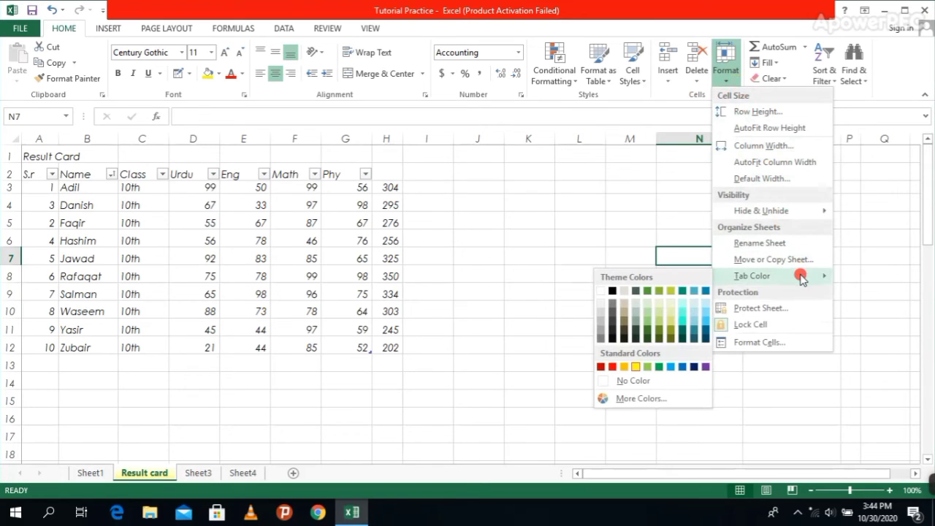
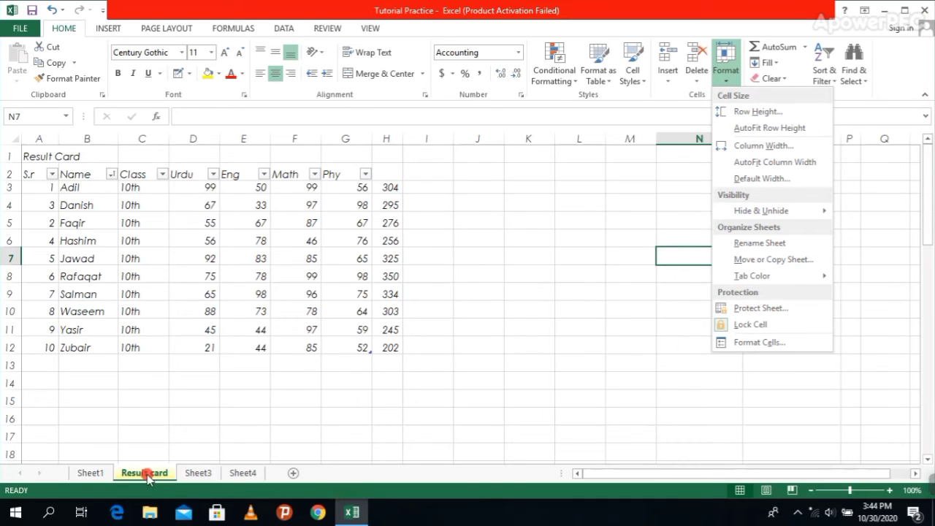
left_click(767, 262)
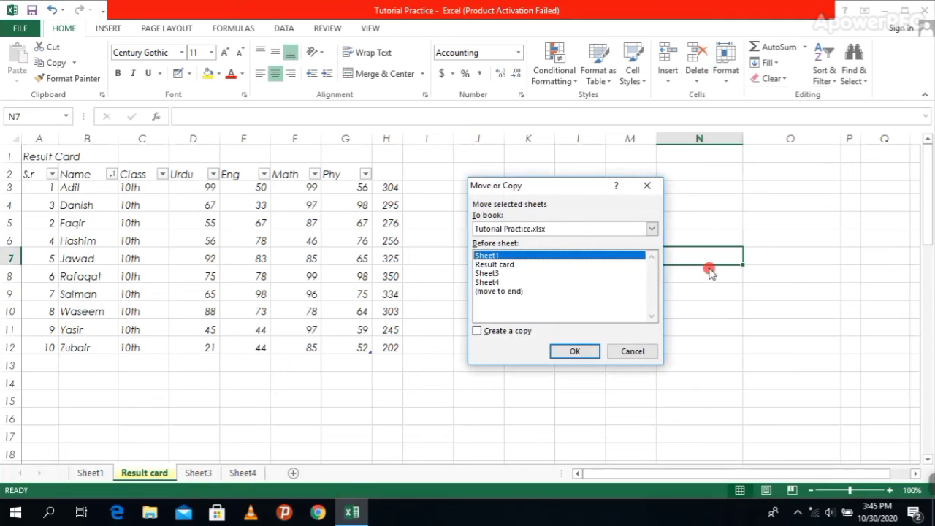
left_click(485, 283)
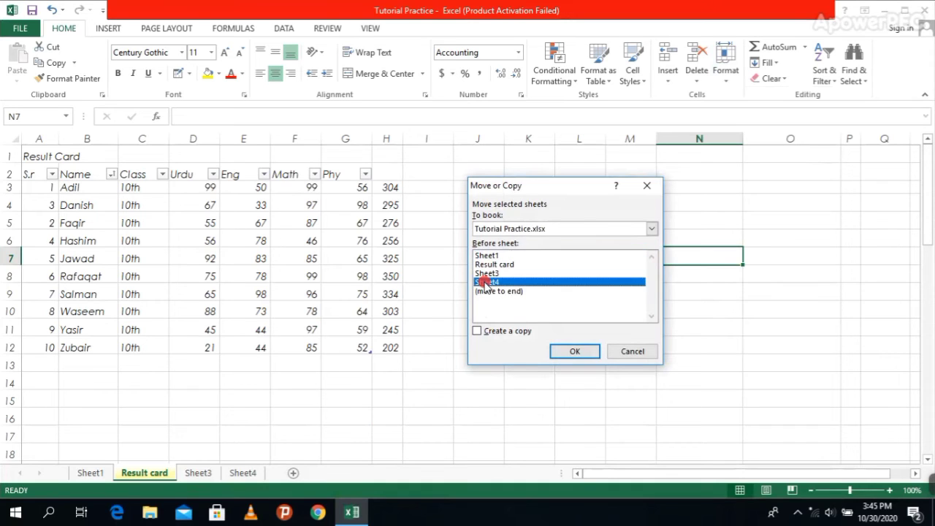
left_click(575, 351)
left_click(252, 473)
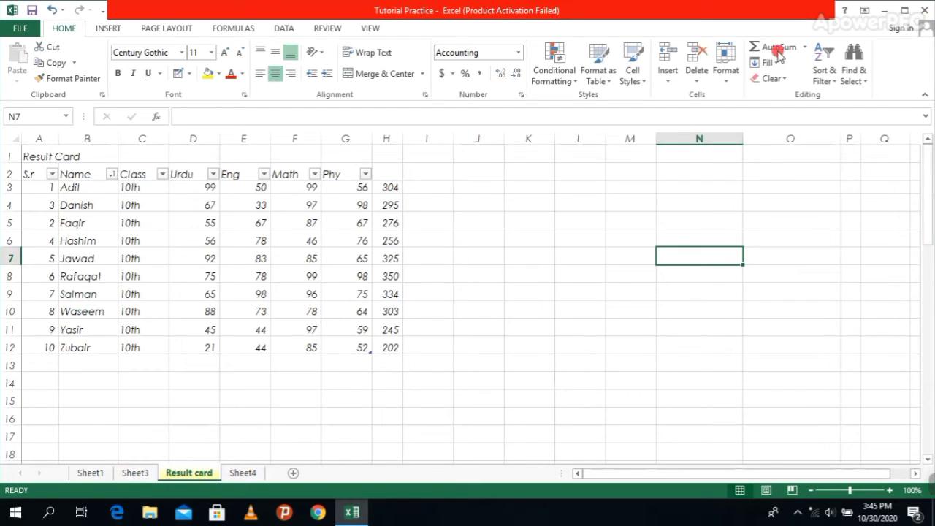
- Colour the Result card sheet's tab light blue and check it from Sheet3 before returning to Result card
left_click(725, 80)
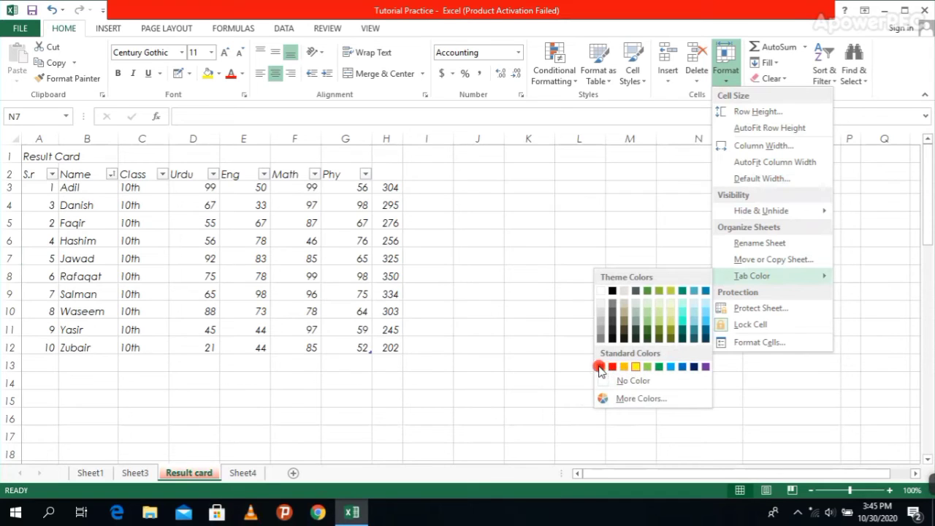
left_click(673, 365)
left_click(564, 373)
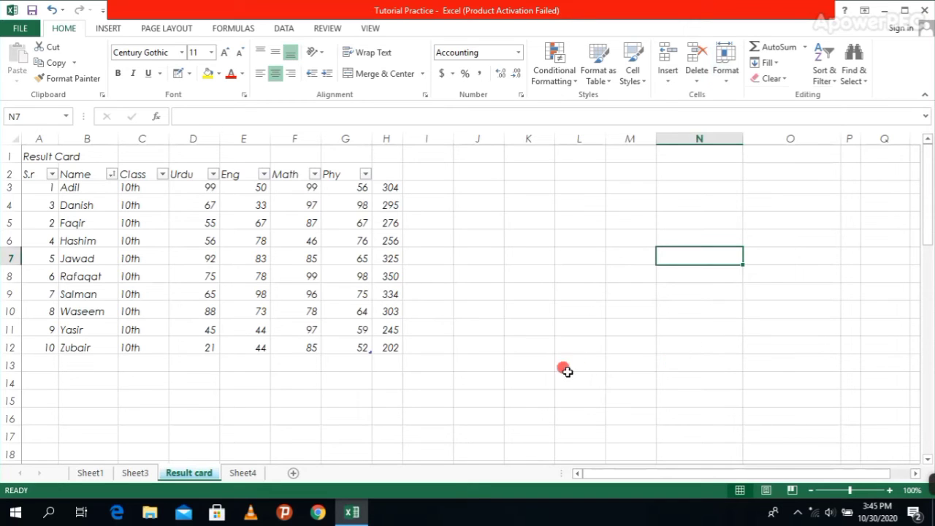
left_click(132, 475)
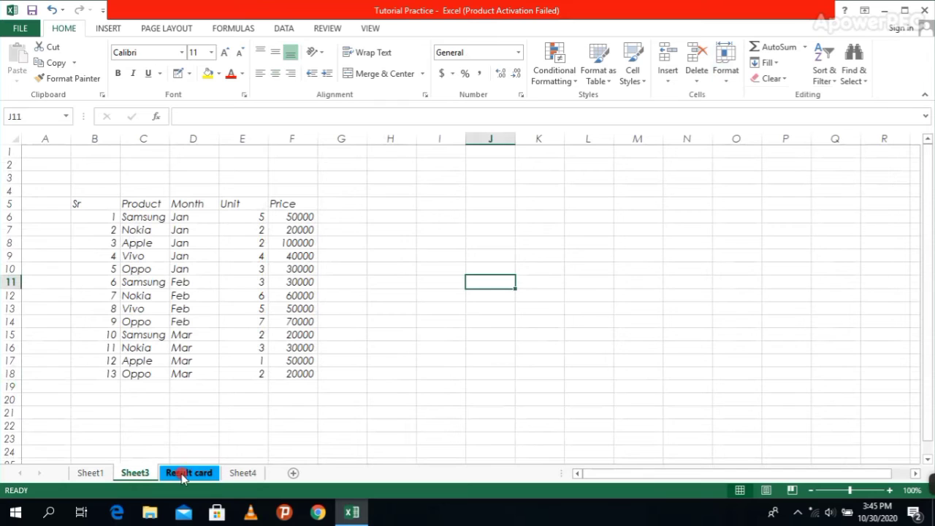
left_click(191, 474)
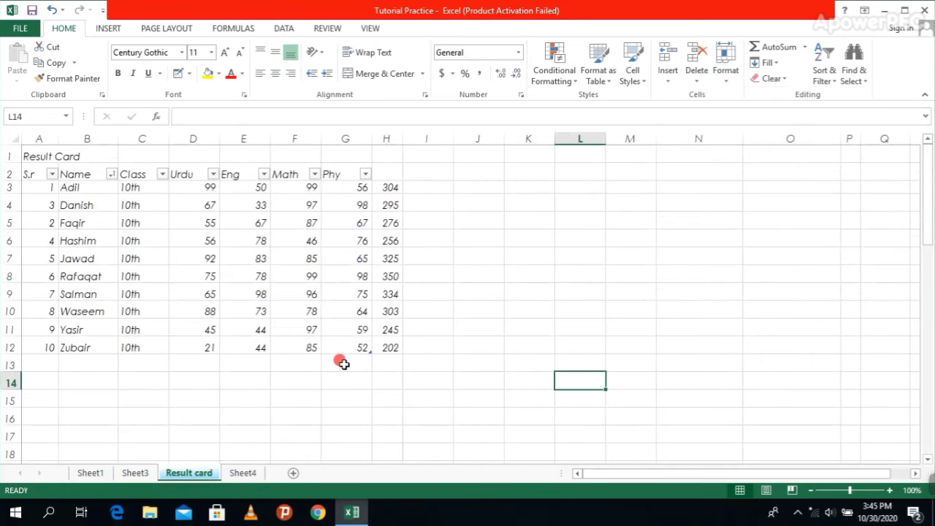
left_click(724, 78)
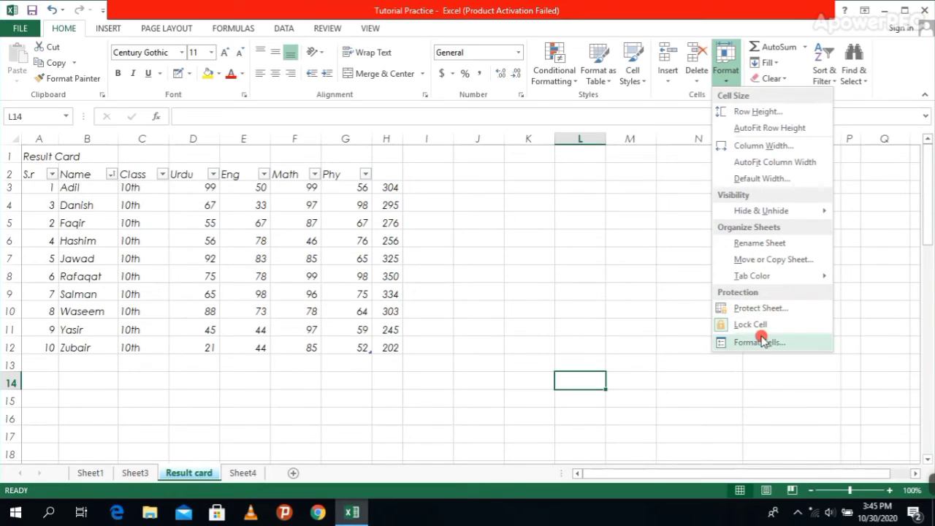
left_click(616, 250)
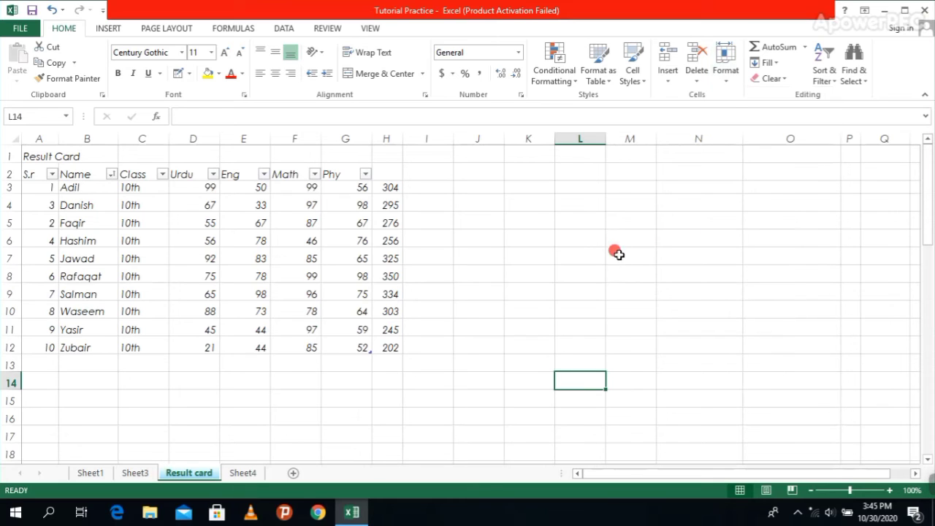
left_click(728, 82)
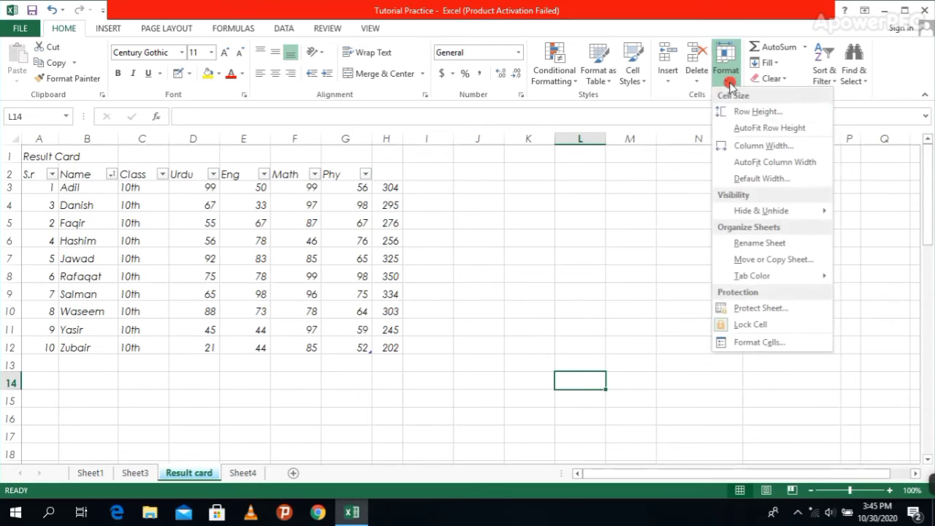
left_click(646, 256)
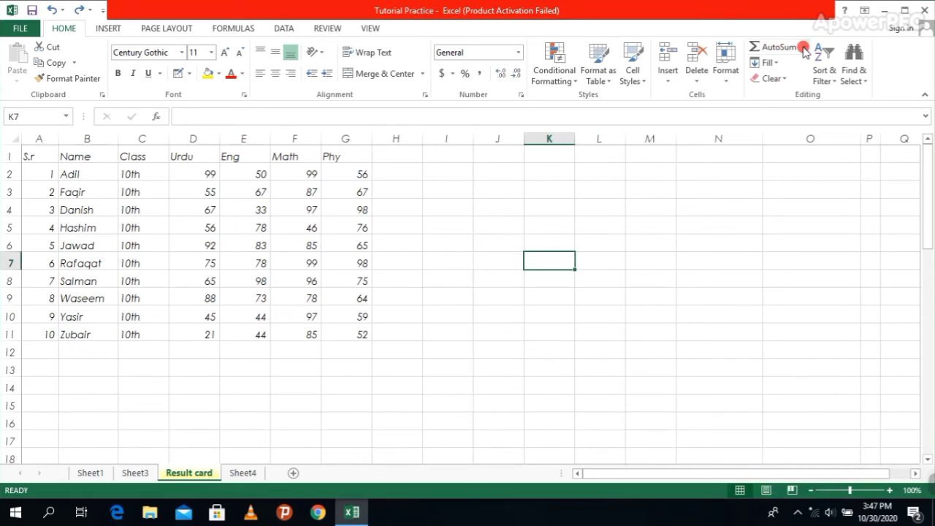
- Add up the first student's four subject marks in D2:G2 with AutoSum's Sum, placing the total in H2
left_click(804, 48)
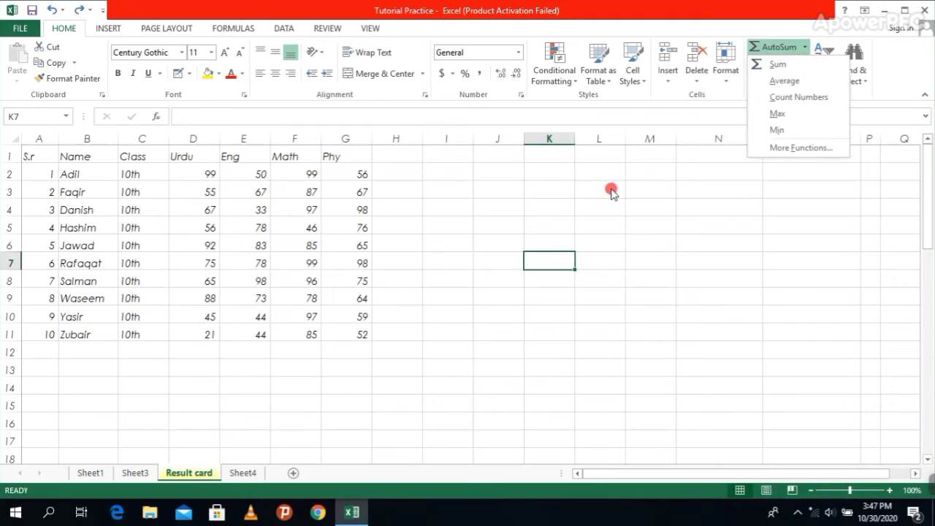
left_click(204, 169)
left_click_drag(208, 170, 339, 171)
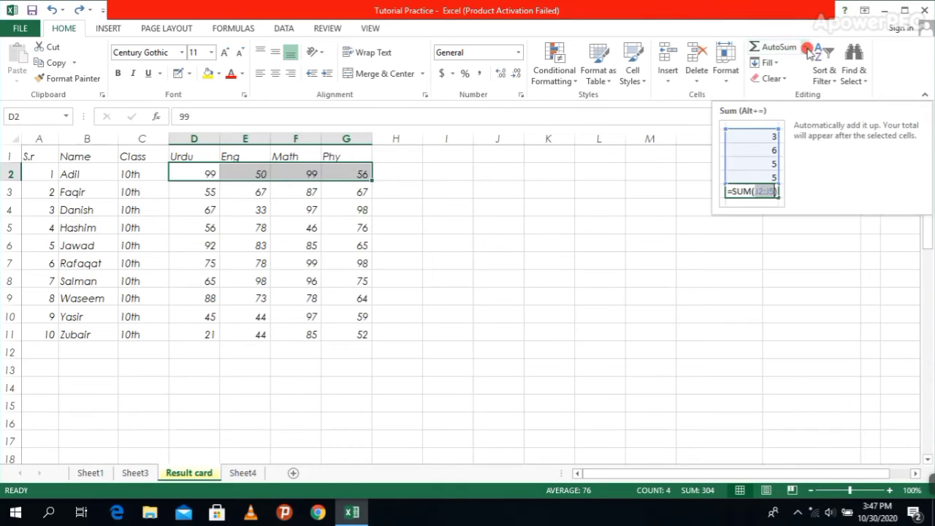
left_click(805, 48)
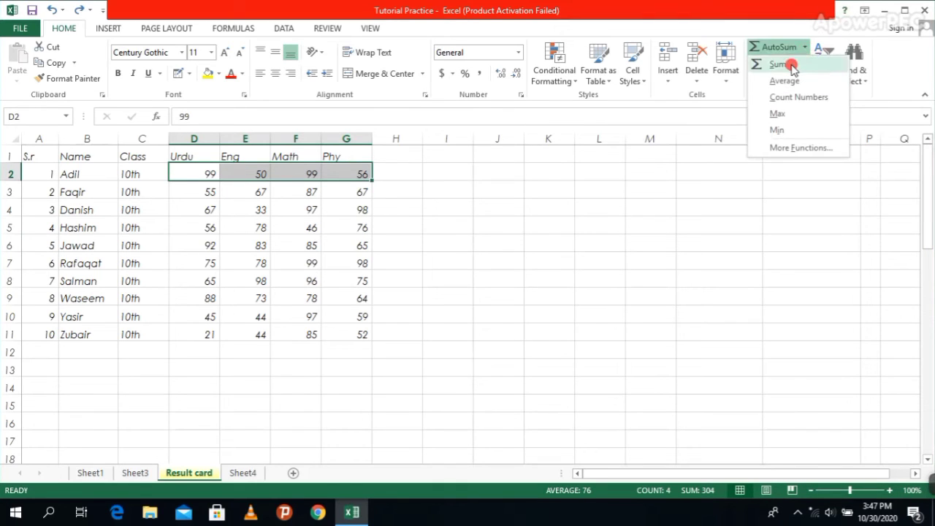
left_click(780, 64)
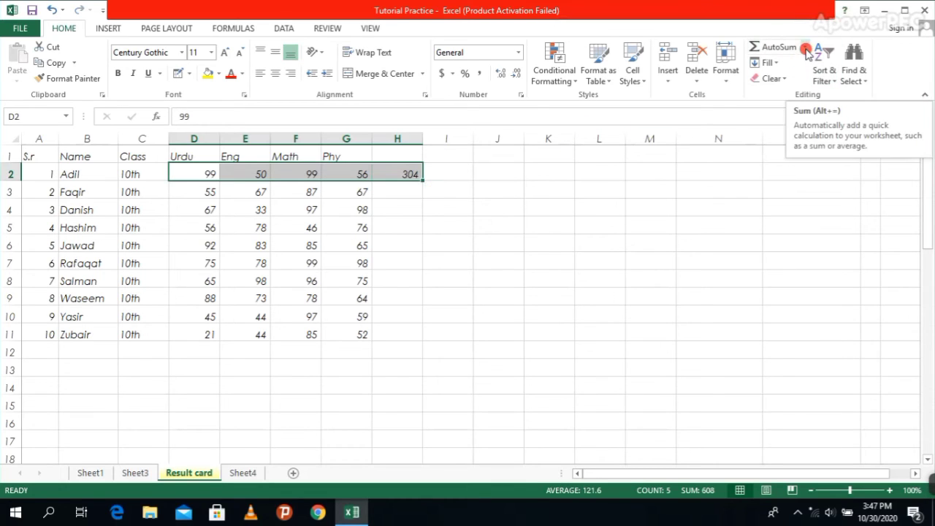
left_click(446, 223)
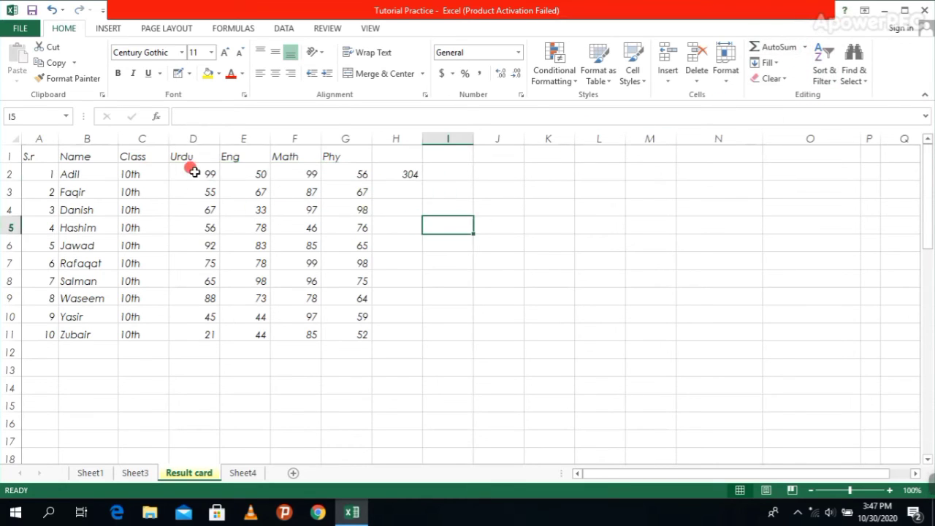
- Calculate the Average of the first student's marks in D2:G2, placing the result in I2
left_click_drag(189, 173, 348, 173)
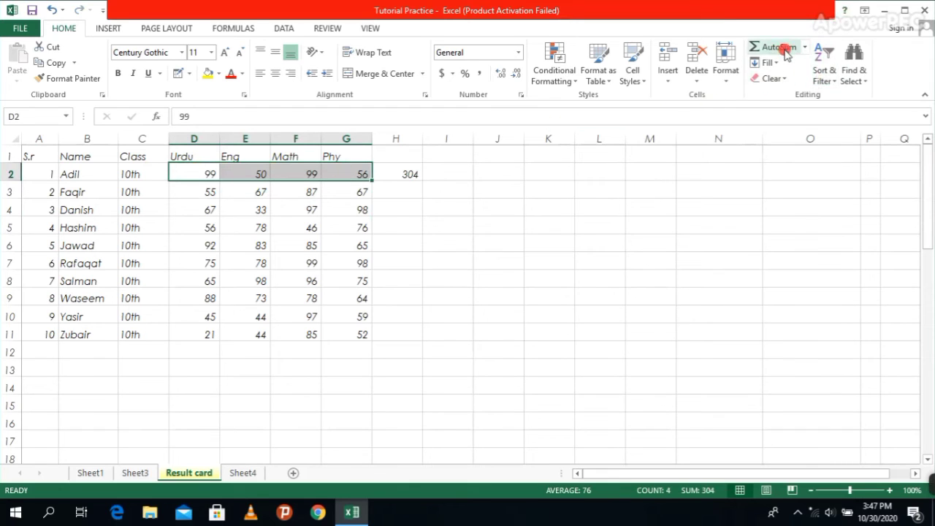
left_click(804, 47)
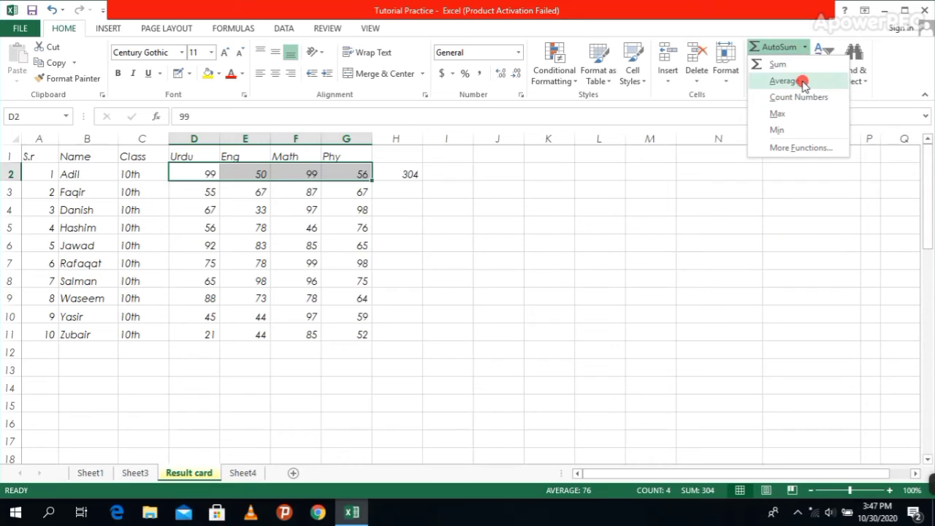
left_click(804, 82)
left_click(500, 207)
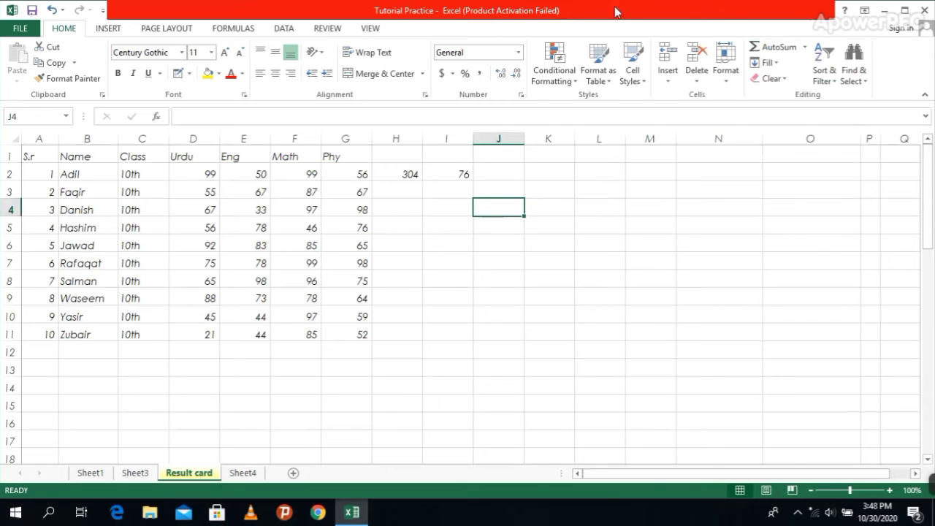
- Count the first student's marks in D2:G2 with Count Numbers, placing the result in J2
left_click(805, 49)
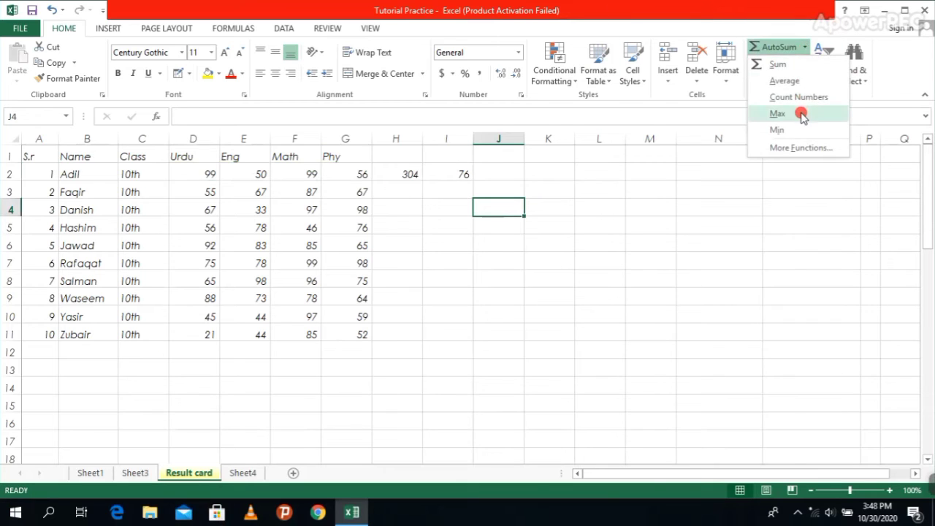
key("Escape")
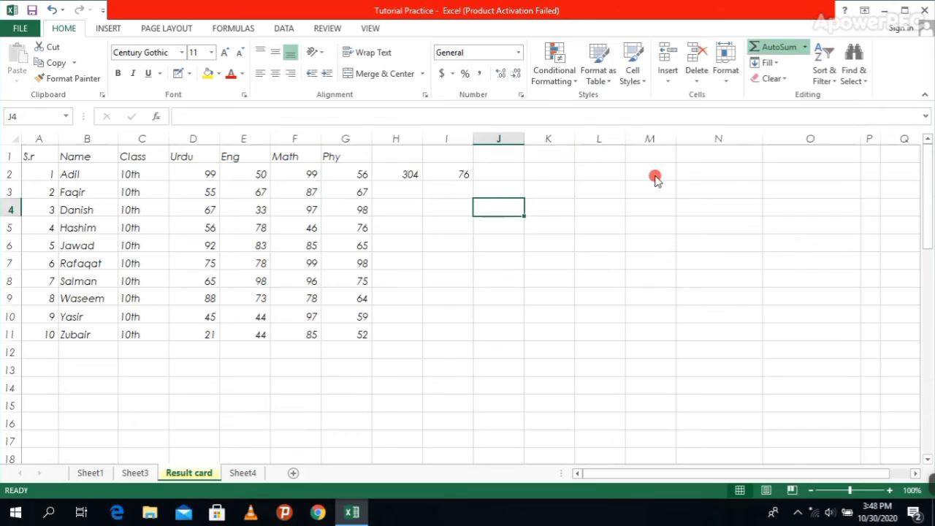
left_click_drag(187, 175, 353, 173)
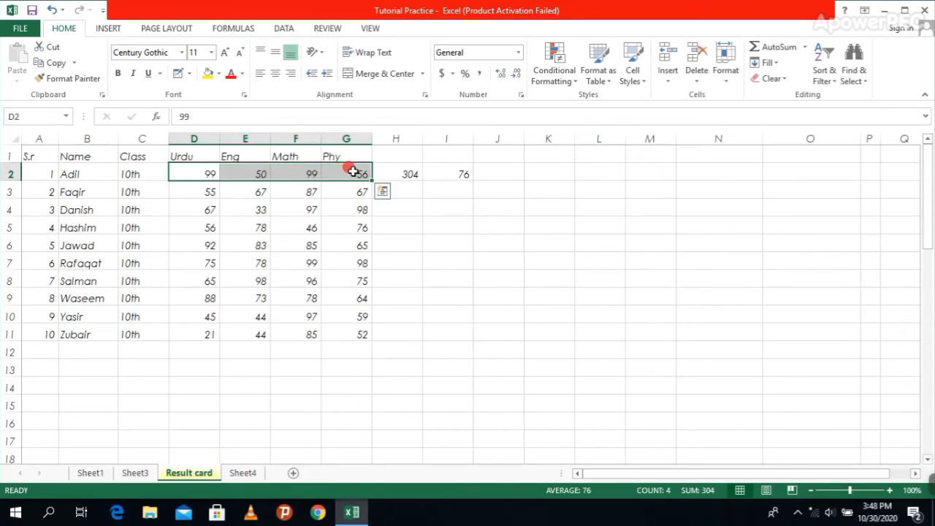
left_click(804, 46)
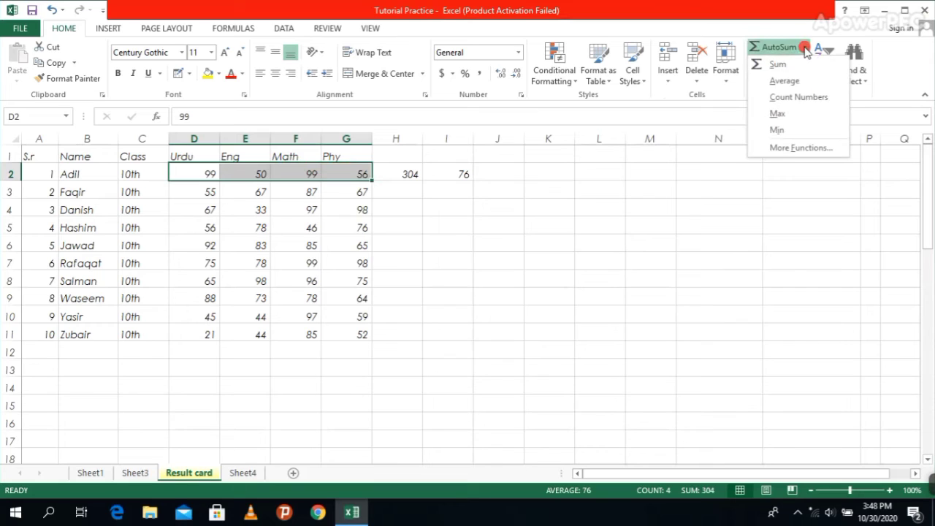
left_click(805, 97)
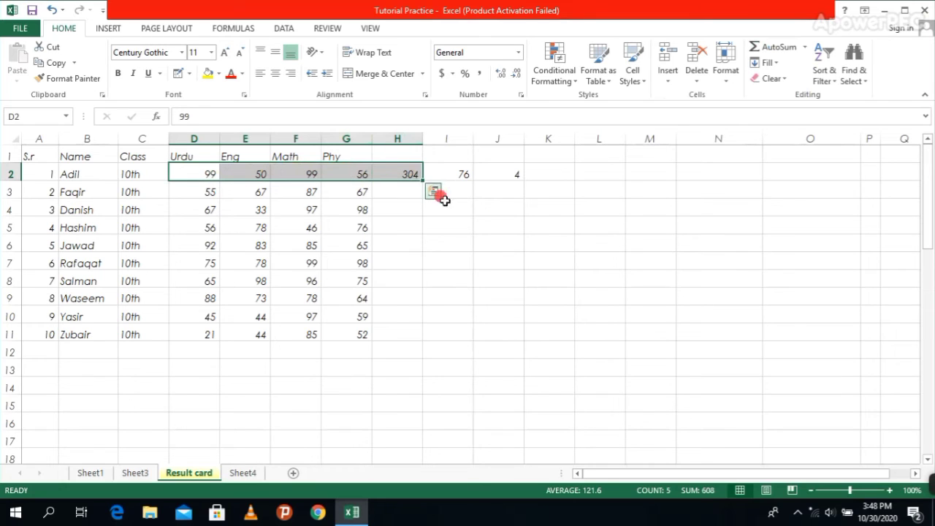
- Find the Max of the first student's marks in D2:G2, placing the result in K2
left_click(504, 225)
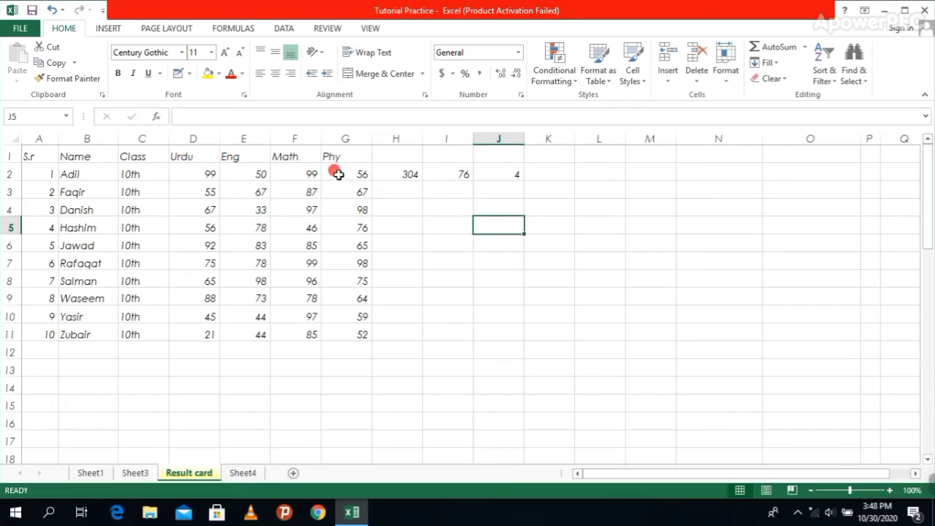
left_click(805, 49)
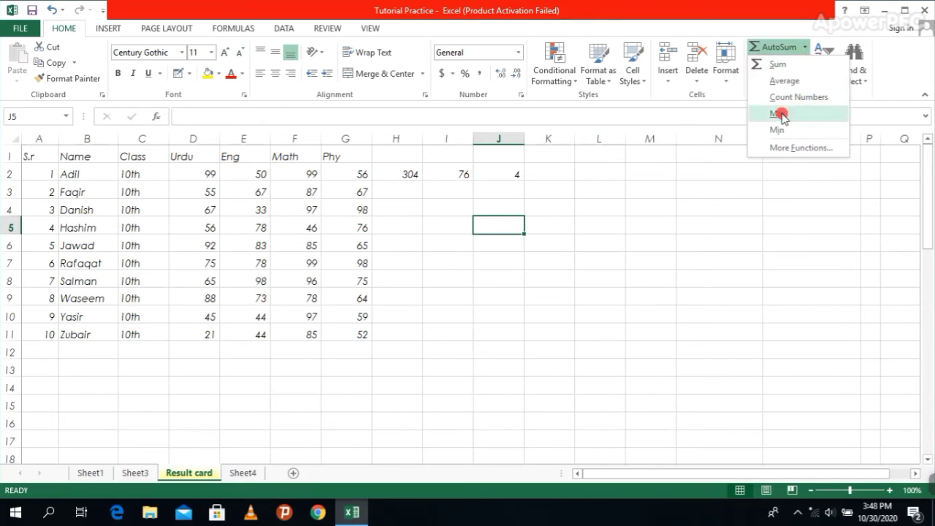
left_click(219, 172)
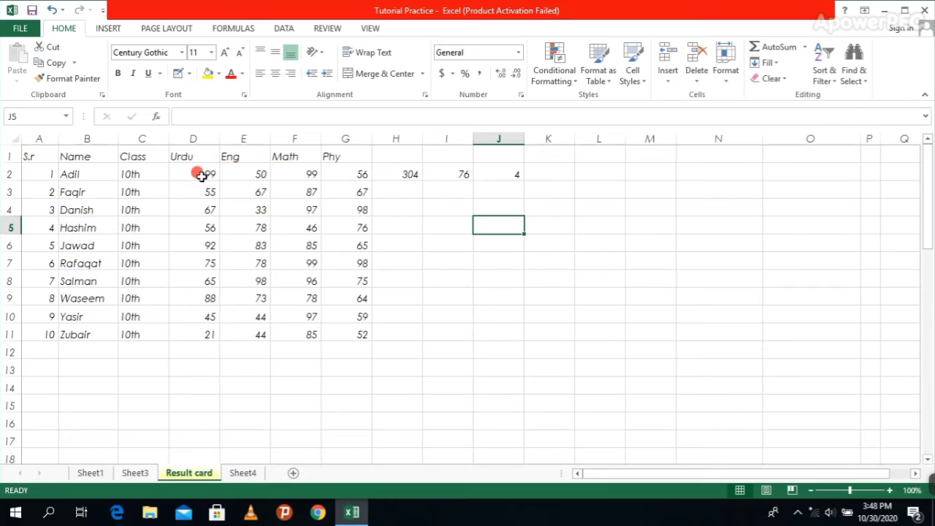
left_click_drag(198, 171, 334, 175)
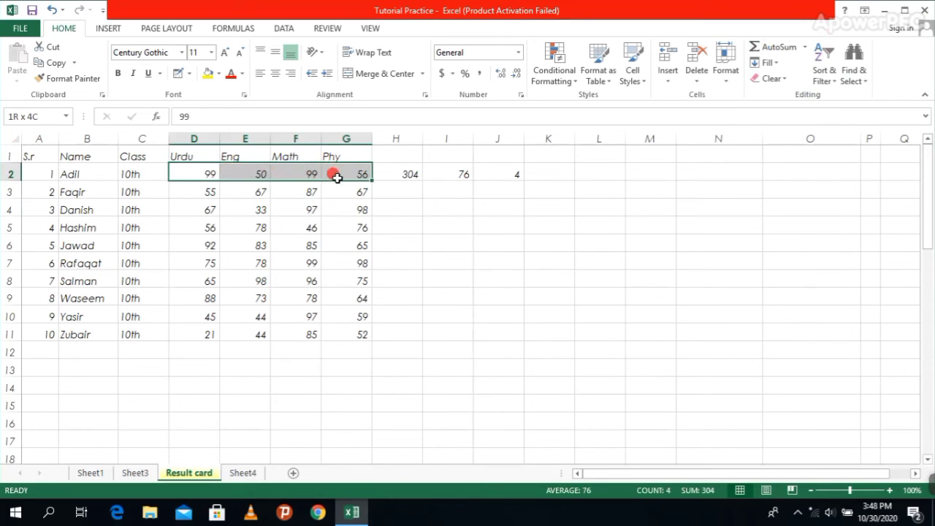
left_click(804, 49)
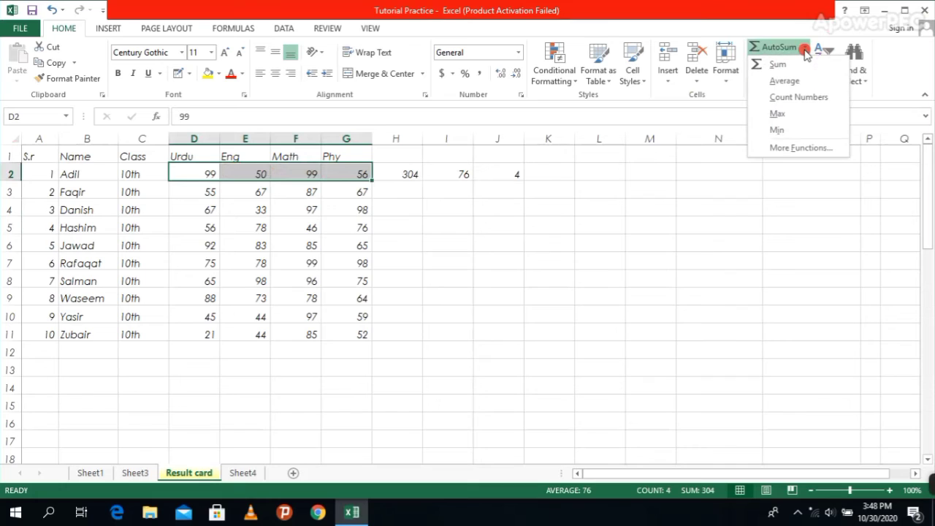
left_click(778, 114)
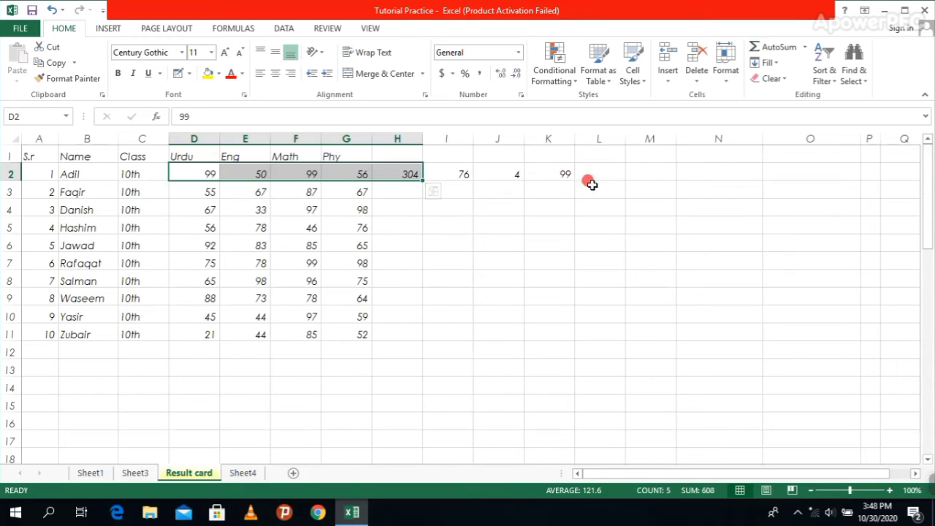
left_click(376, 257)
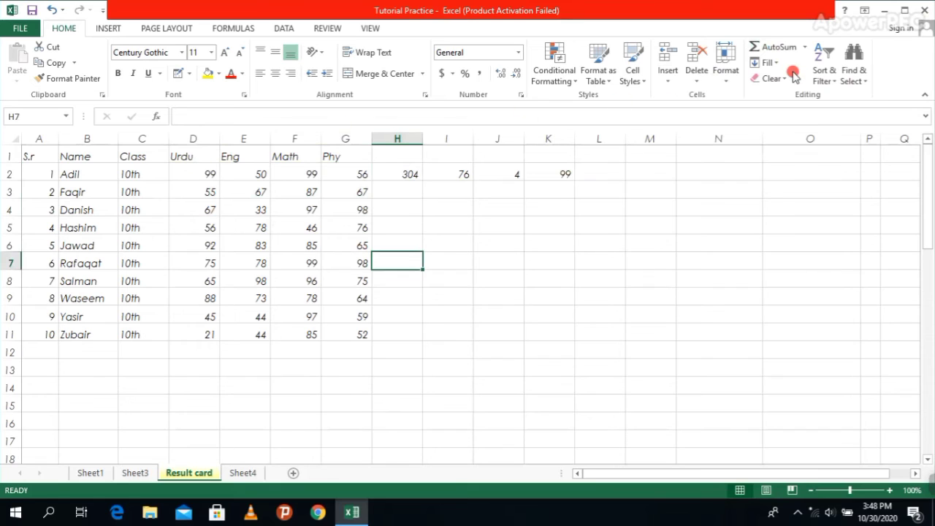
- Find the Min of the first student's marks in D2:G2, placing the result in L2
left_click(807, 48)
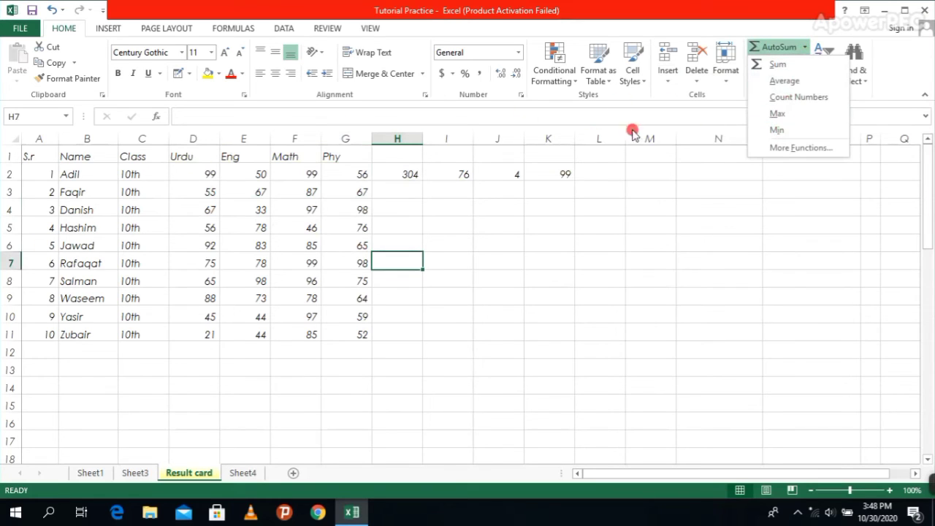
left_click(430, 198)
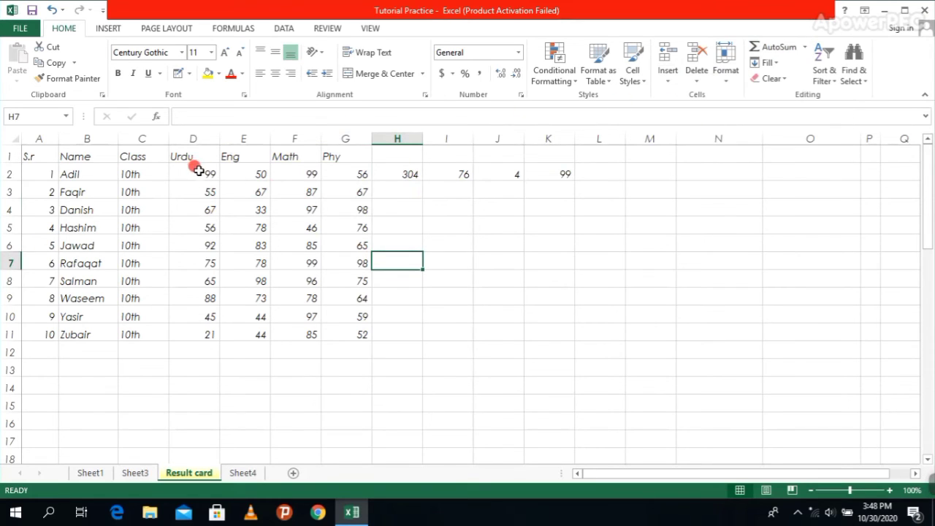
left_click_drag(199, 171, 357, 173)
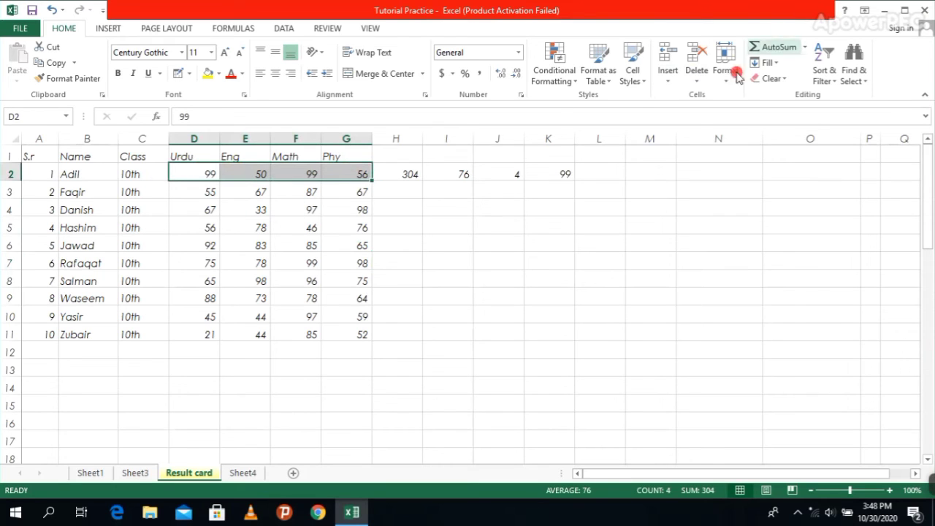
left_click(806, 51)
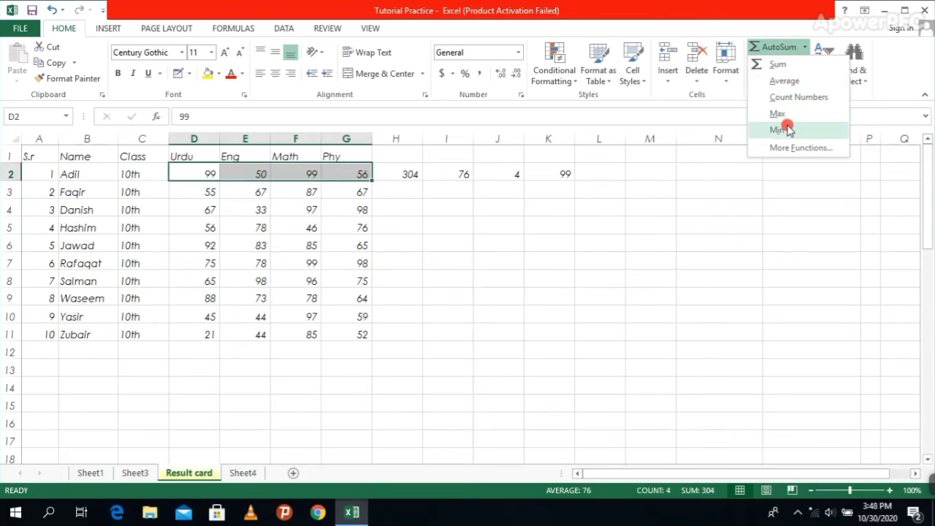
left_click(787, 115)
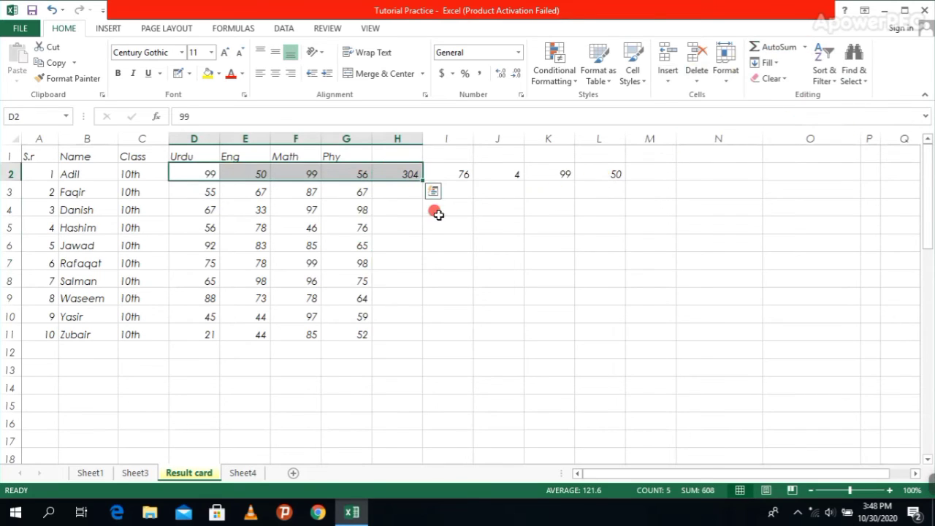
left_click(603, 223)
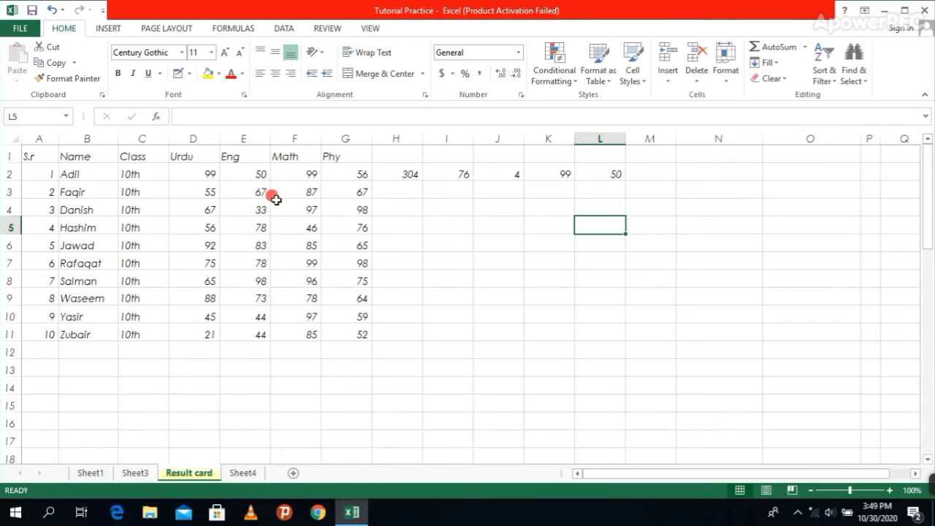
- Find the Max of all students' Urdu marks in D2:D11, placing it in D12, and check its formula
left_click(187, 171)
left_click_drag(189, 173, 192, 328)
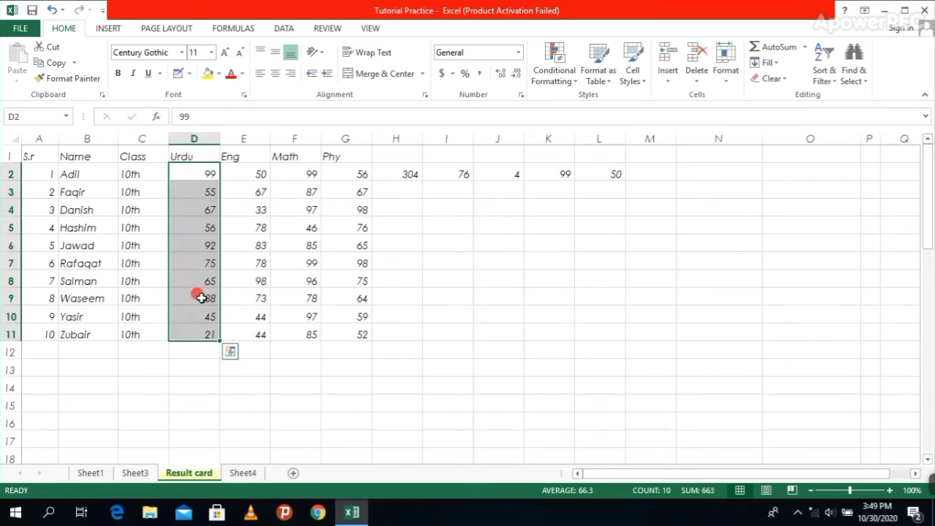
left_click(803, 48)
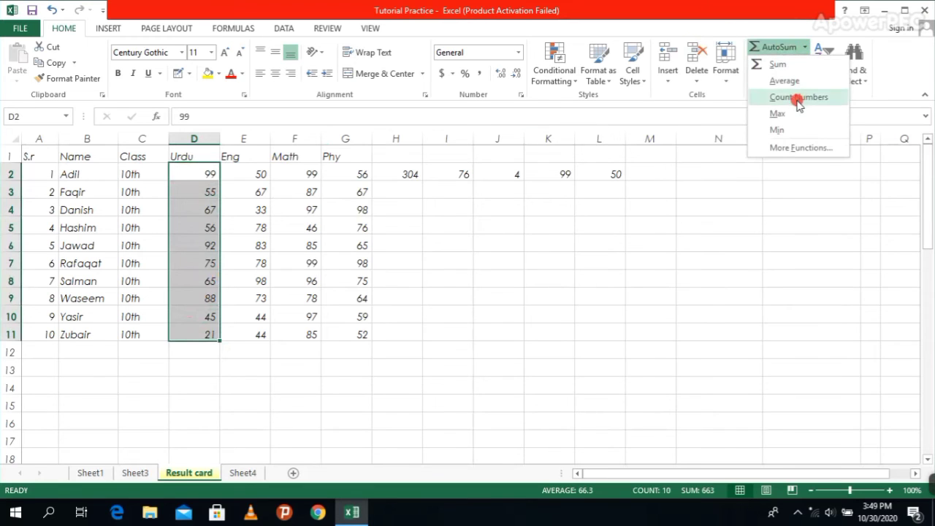
left_click(793, 114)
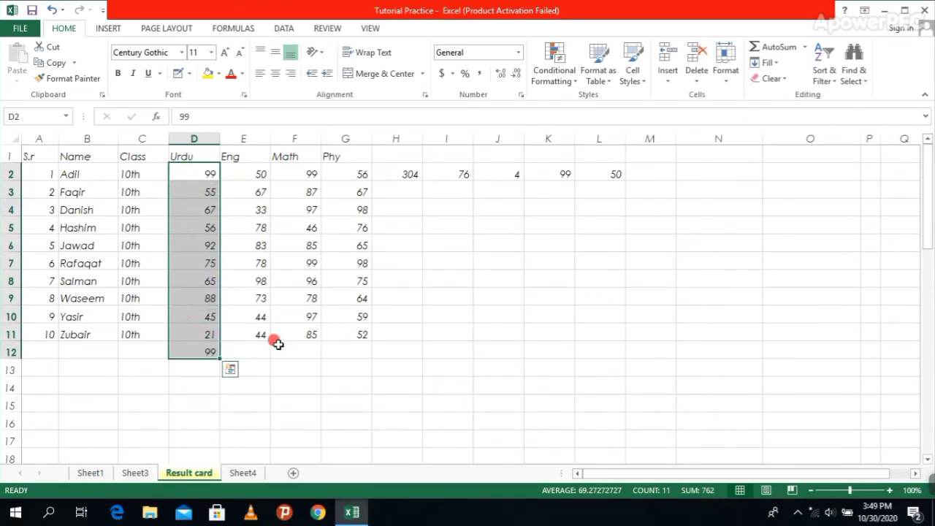
left_click(202, 366)
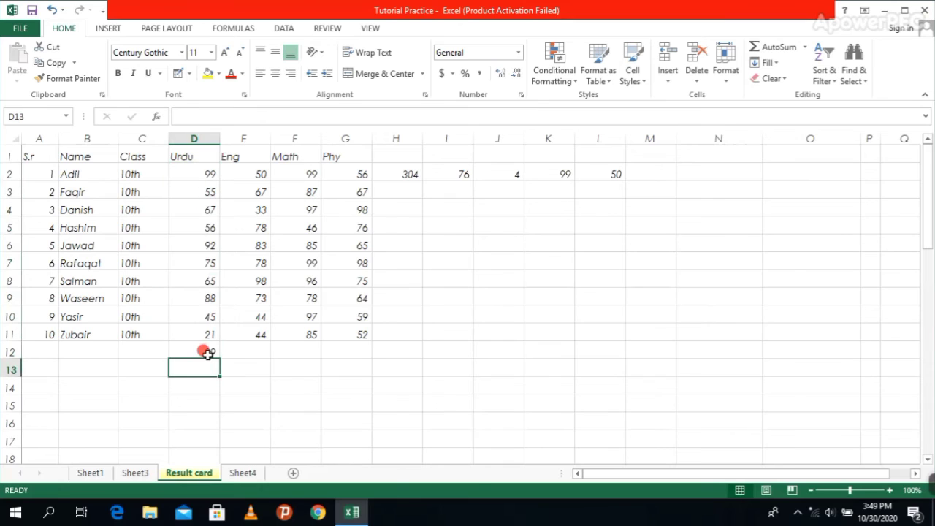
left_click(203, 351)
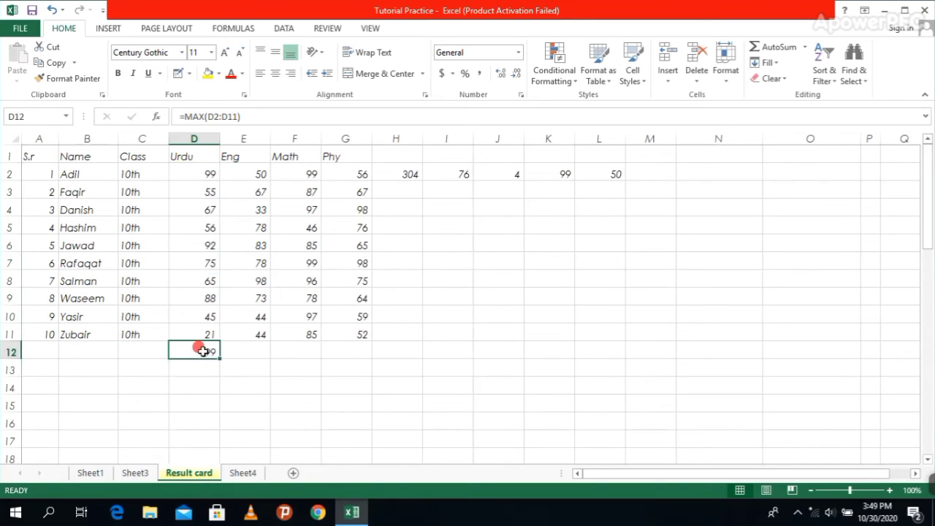
- Find the Min of all students' Urdu marks in D2:D11, placing the result in D13
left_click(203, 176)
left_click_drag(204, 182, 194, 288)
left_click(265, 415)
left_click(245, 352)
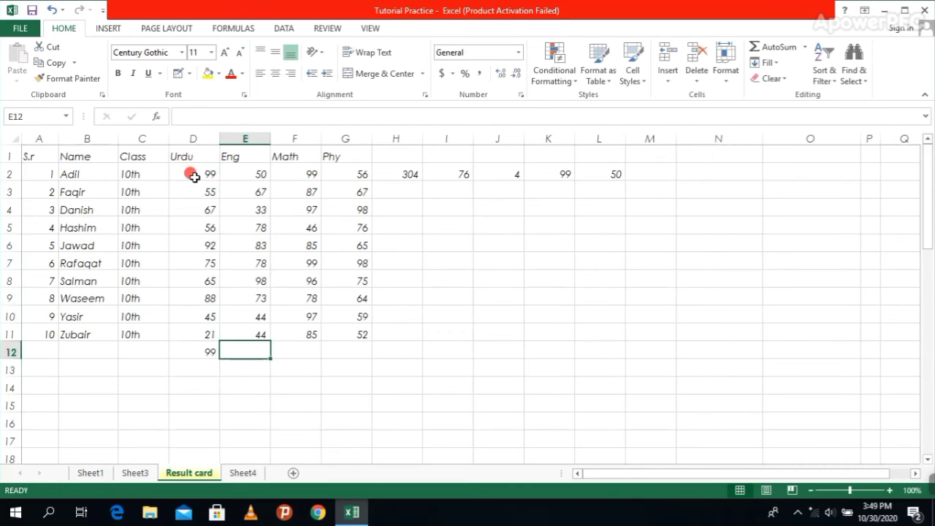
left_click_drag(195, 177, 179, 331)
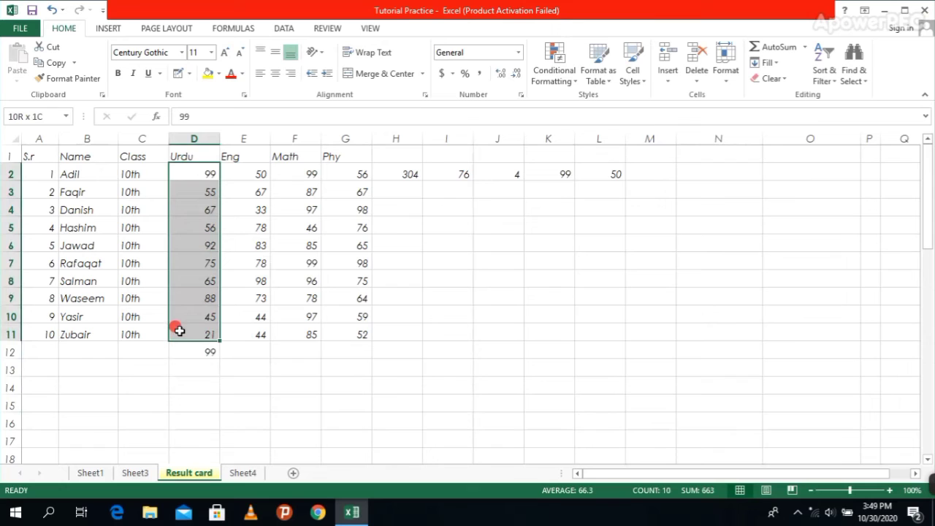
left_click(804, 46)
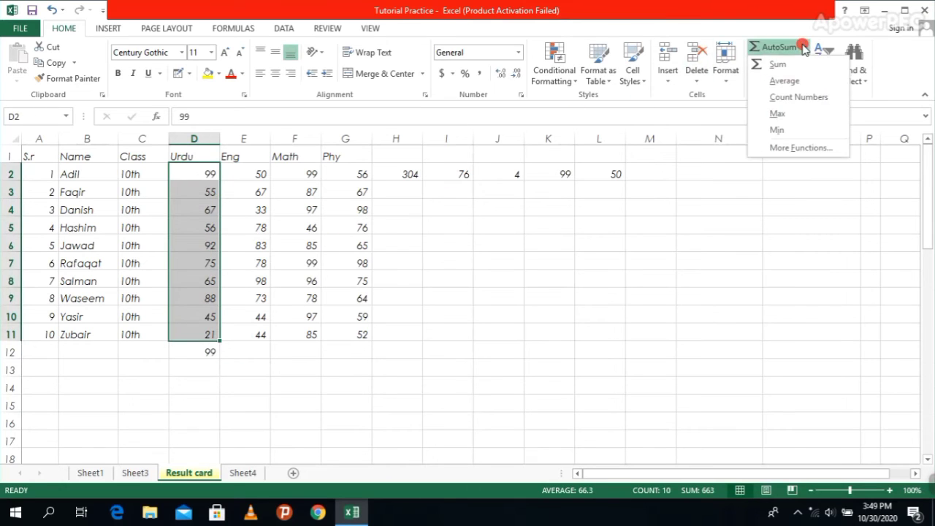
left_click(779, 130)
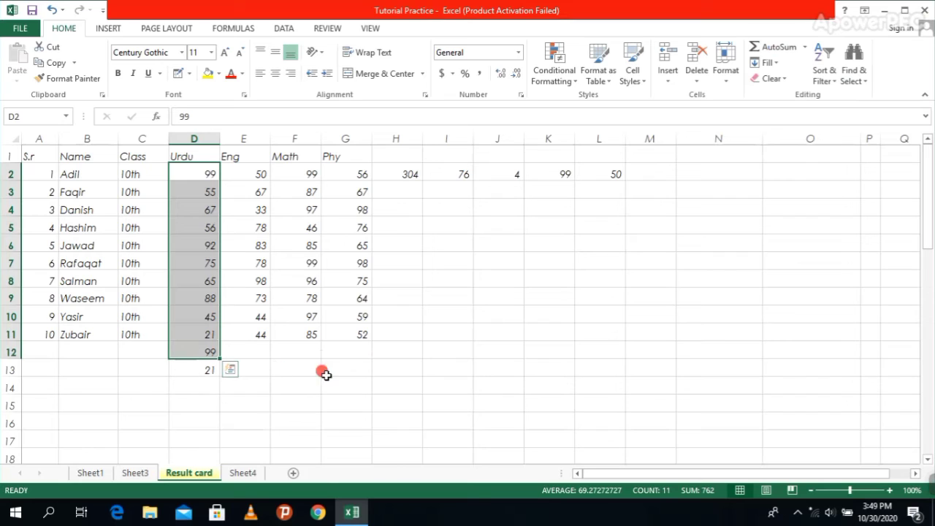
left_click(190, 377)
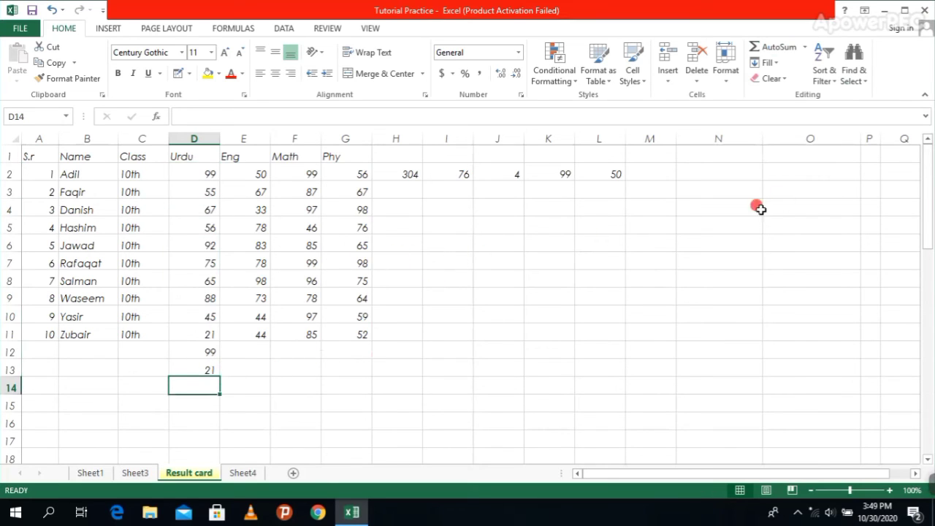
- Clear the sixth student's Math mark in F7, leaving an empty cell for the Fill demonstration
left_click(780, 65)
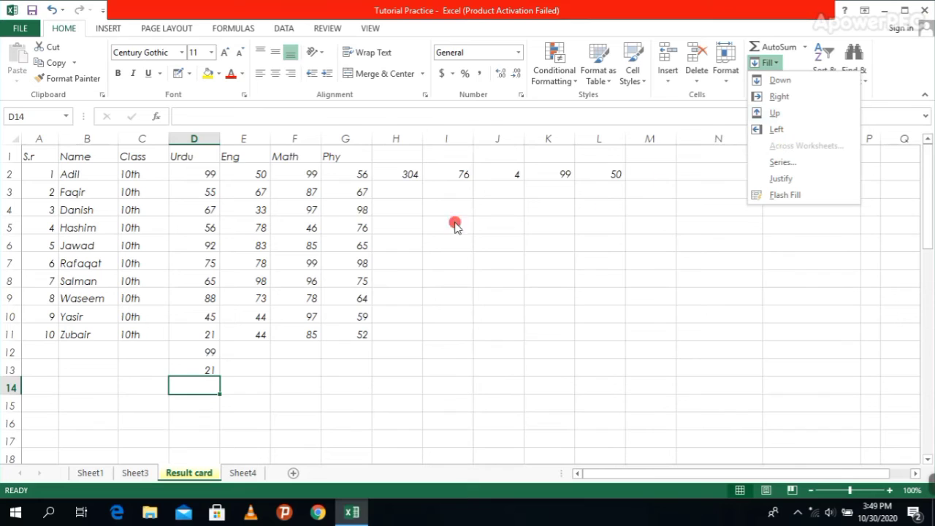
left_click(312, 211)
left_click(311, 211)
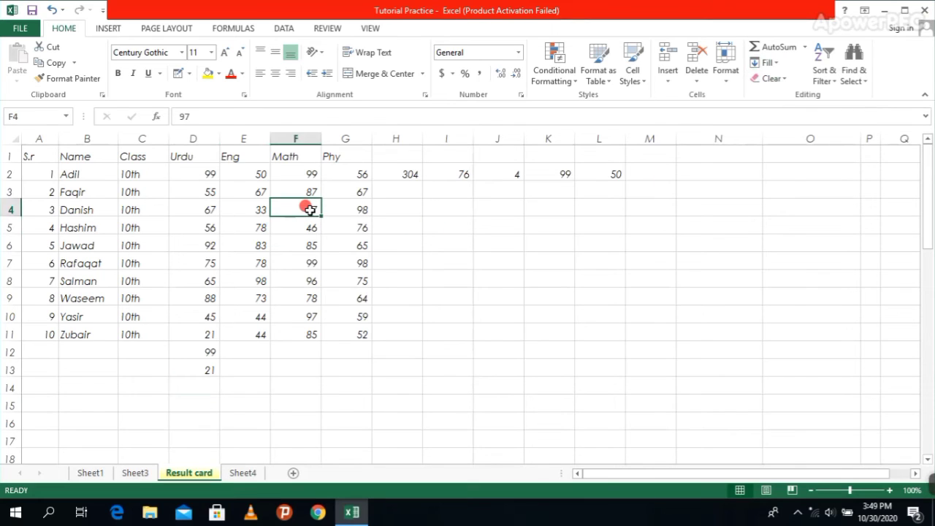
left_click(310, 262)
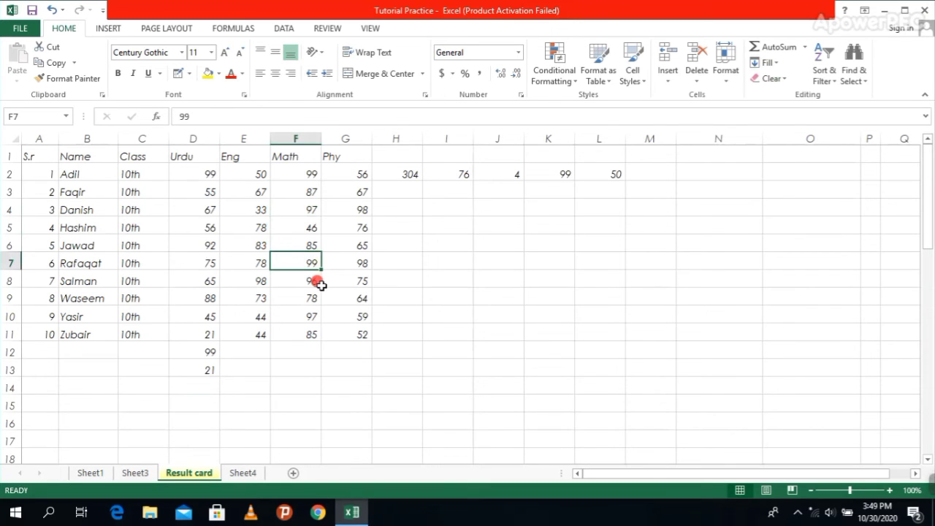
key("BackSpace")
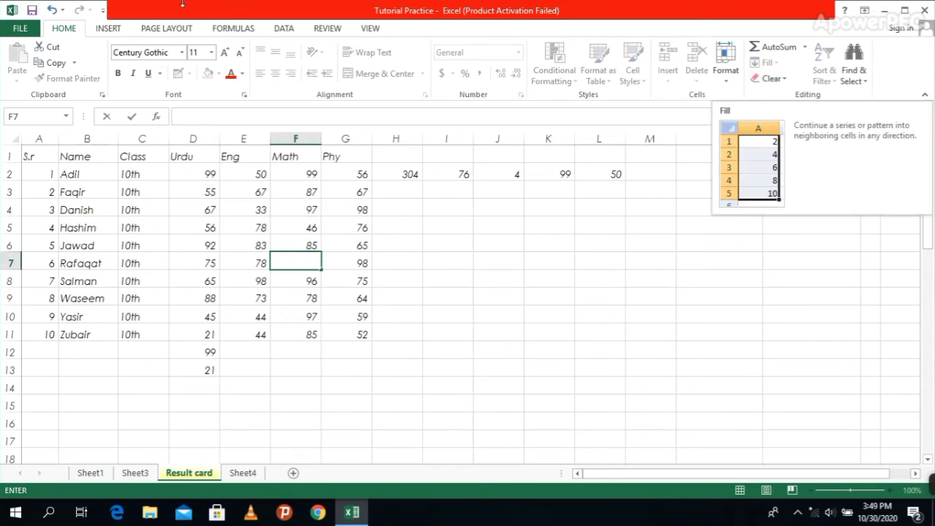
left_click(492, 278)
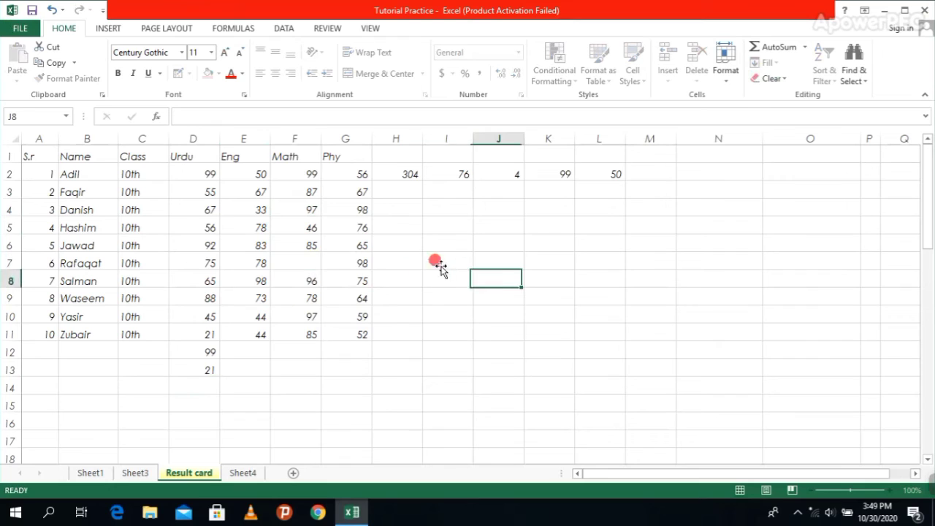
- Try Fill Down on the empty Math cell F7 to copy the mark from the cell above
left_click(307, 265)
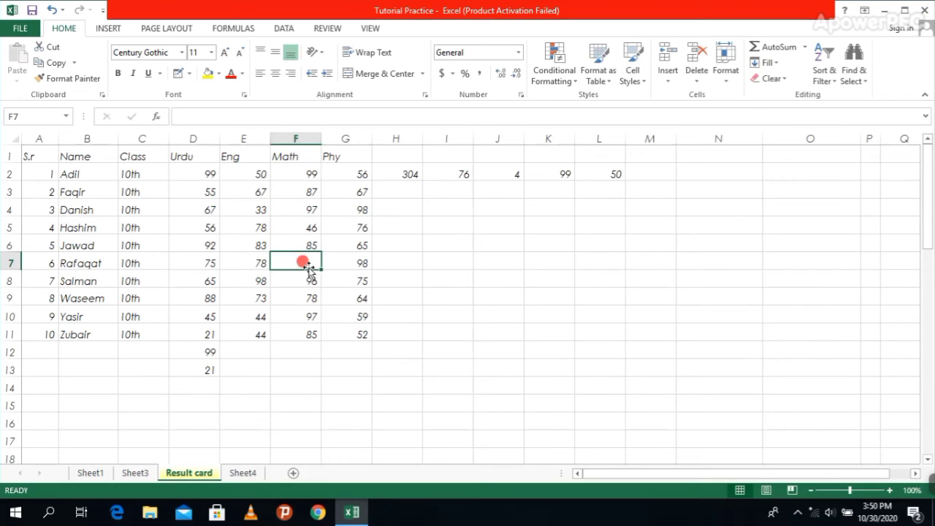
left_click(780, 63)
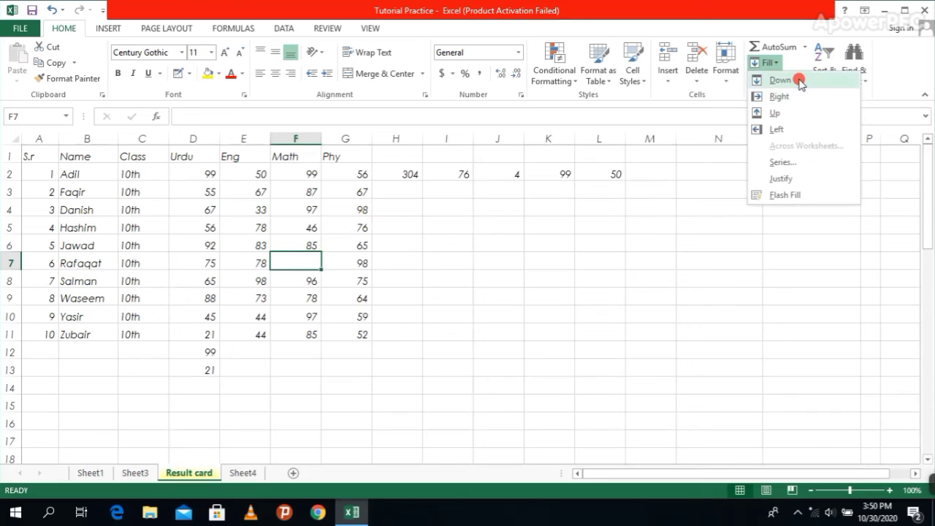
left_click(801, 81)
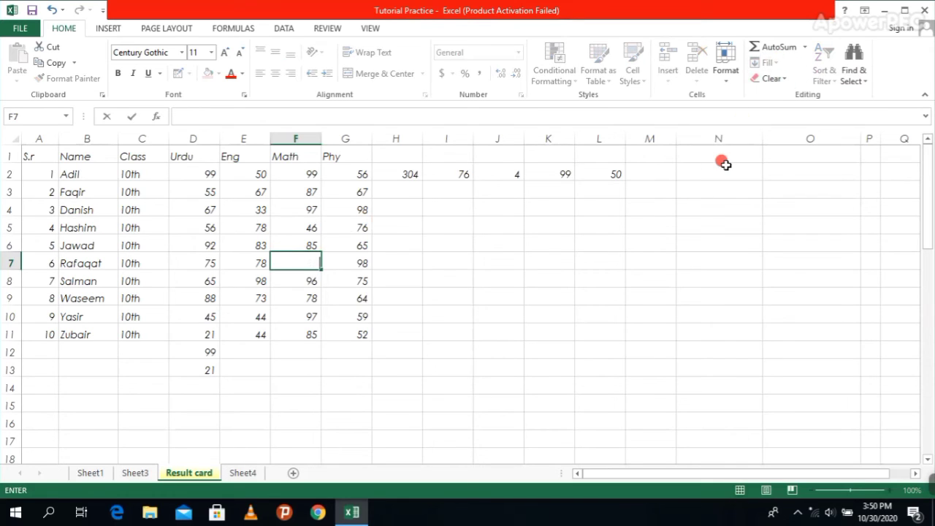
left_click(739, 220)
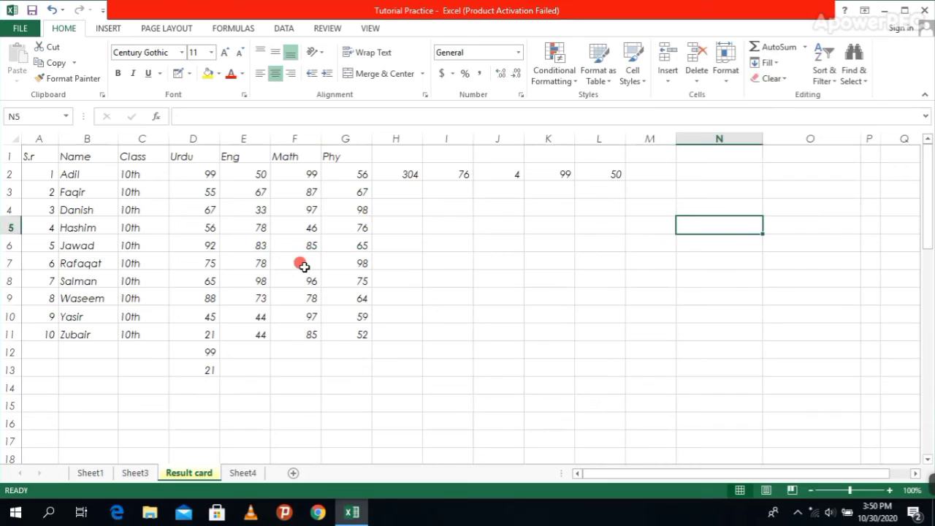
- Fill the sixth student's empty Math cell F7 with Fill Right, copying the adjacent Eng mark 78
left_click(304, 266)
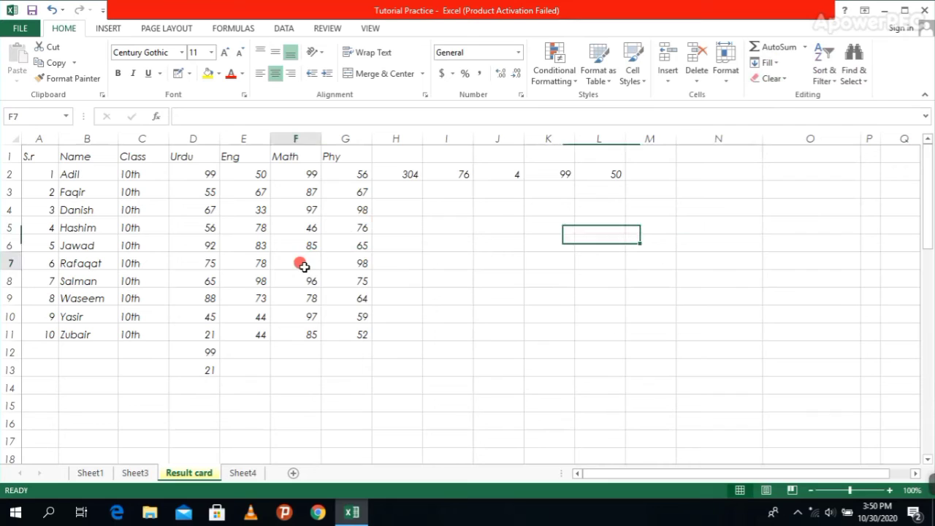
left_click(762, 65)
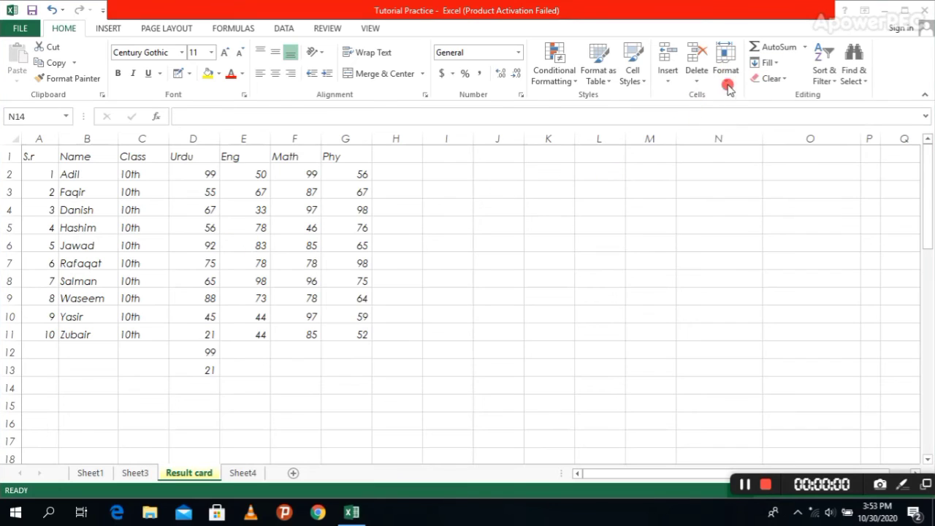
- Examine the available Fill options and Clear options on the marks table
left_click(776, 63)
left_click(777, 62)
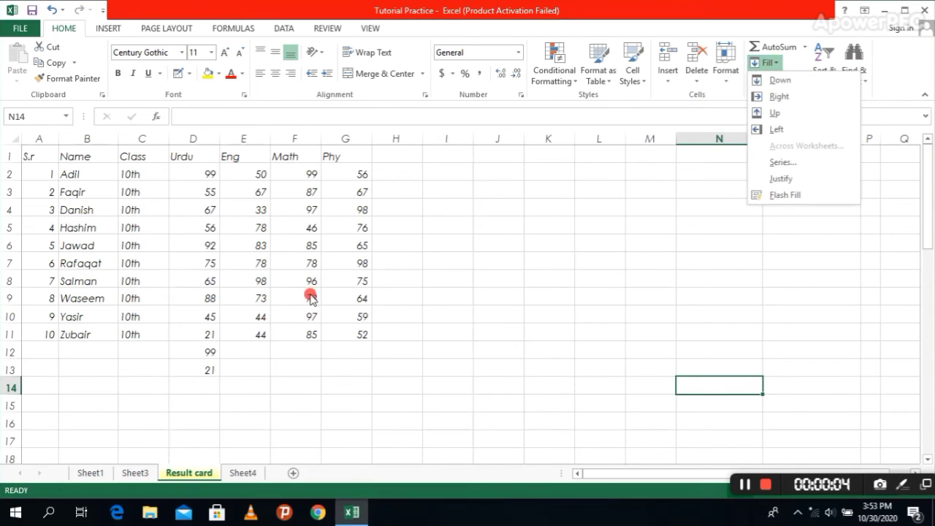
left_click(313, 244)
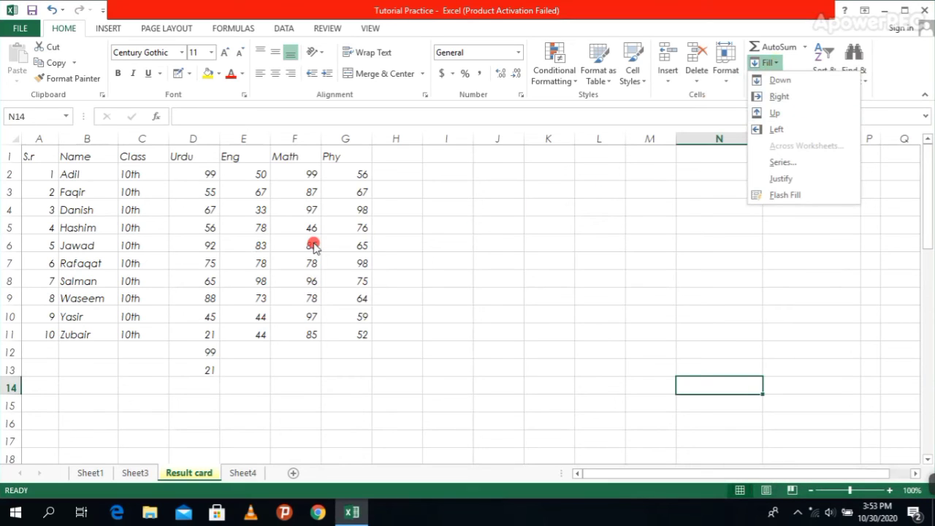
left_click(308, 243)
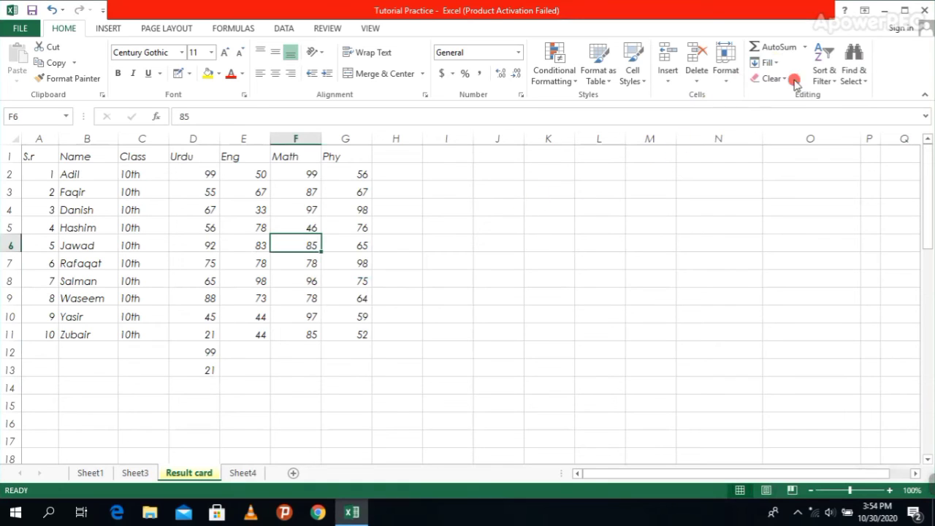
left_click(766, 63)
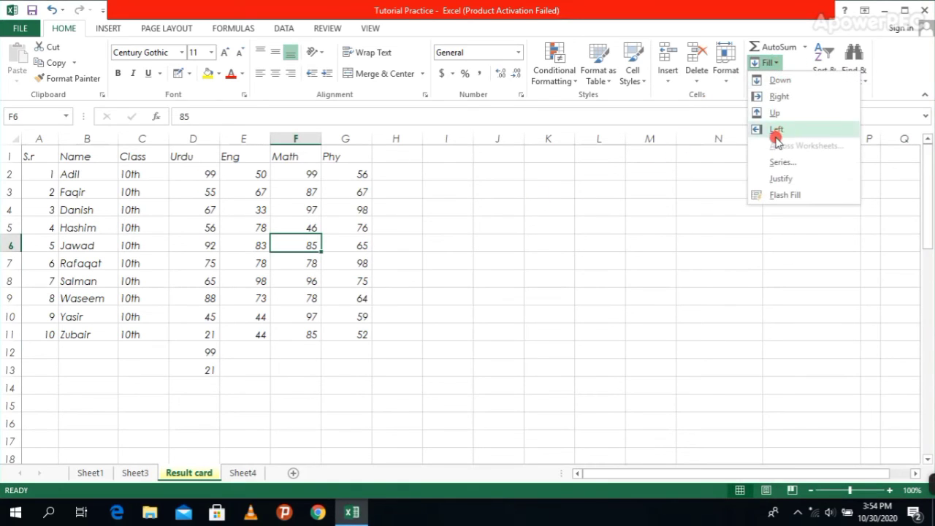
left_click(664, 202)
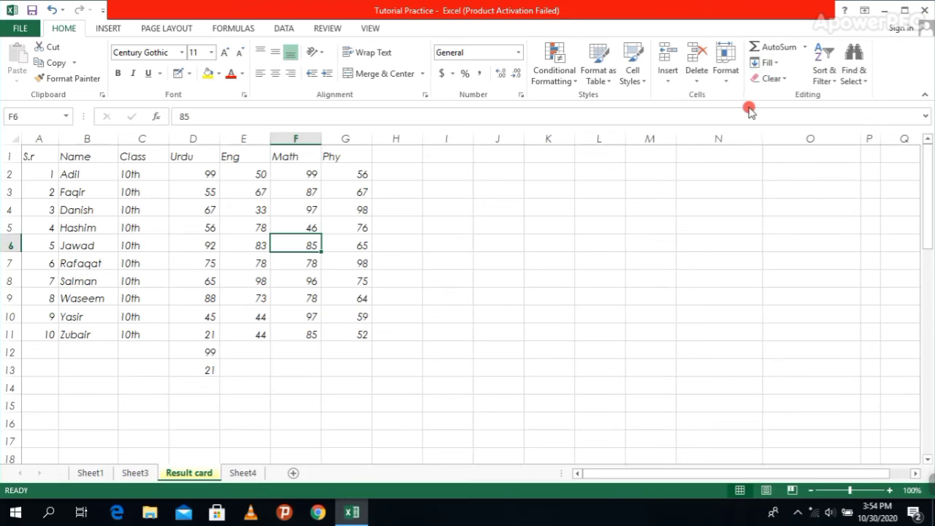
left_click(790, 79)
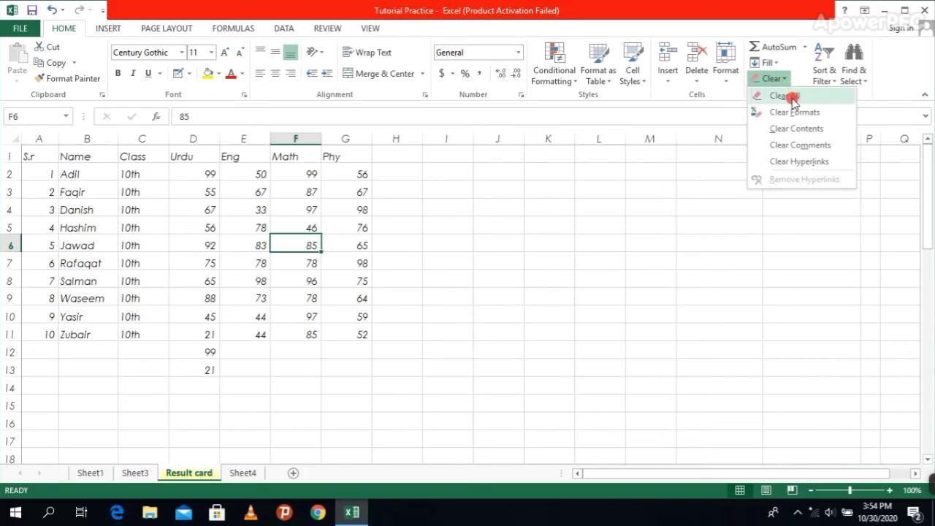
left_click(29, 155)
left_click_drag(30, 155, 409, 418)
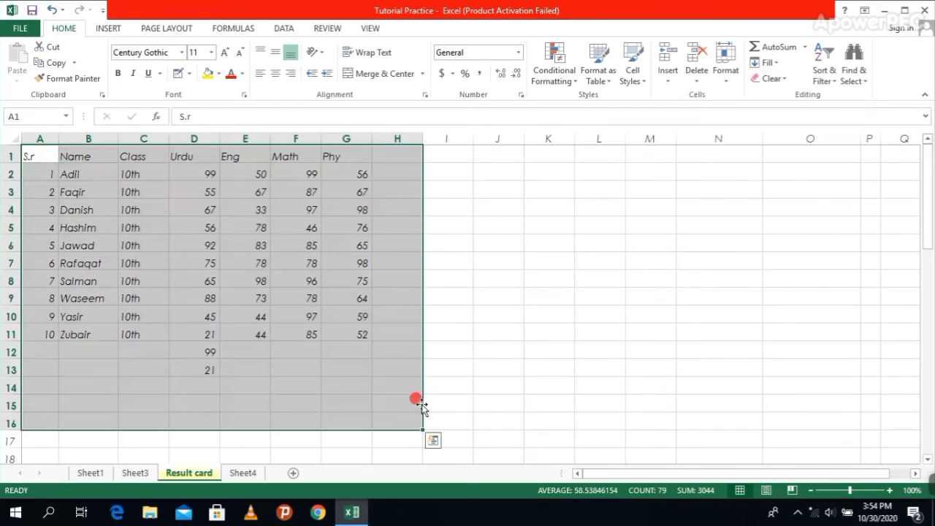
left_click(771, 79)
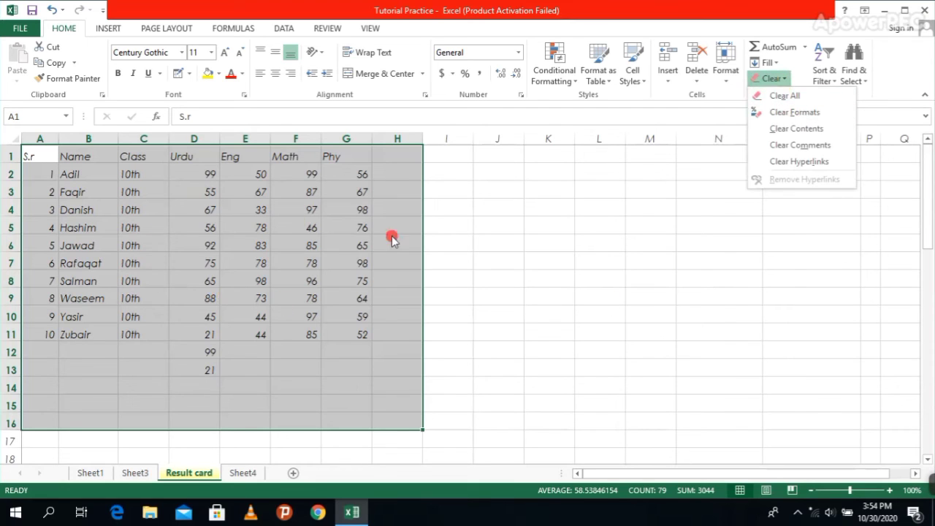
left_click(545, 236)
left_click(497, 228)
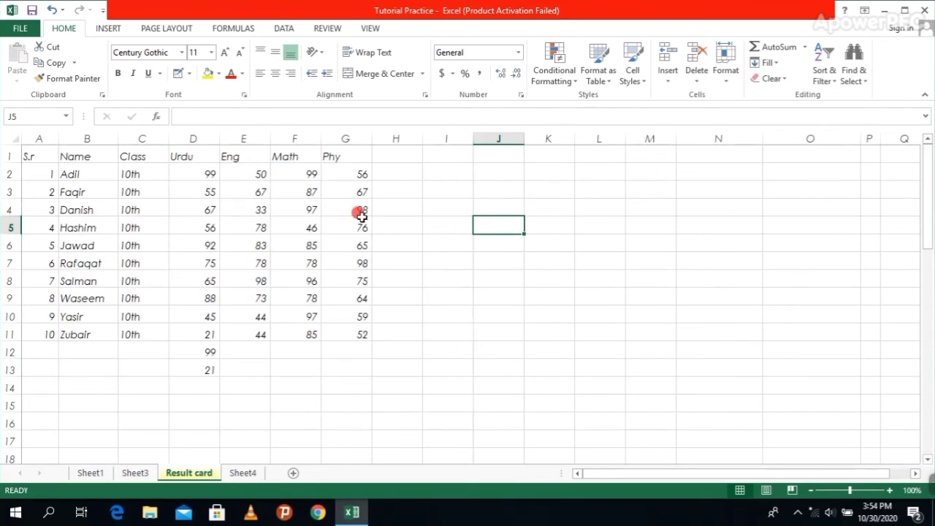
left_click(788, 78)
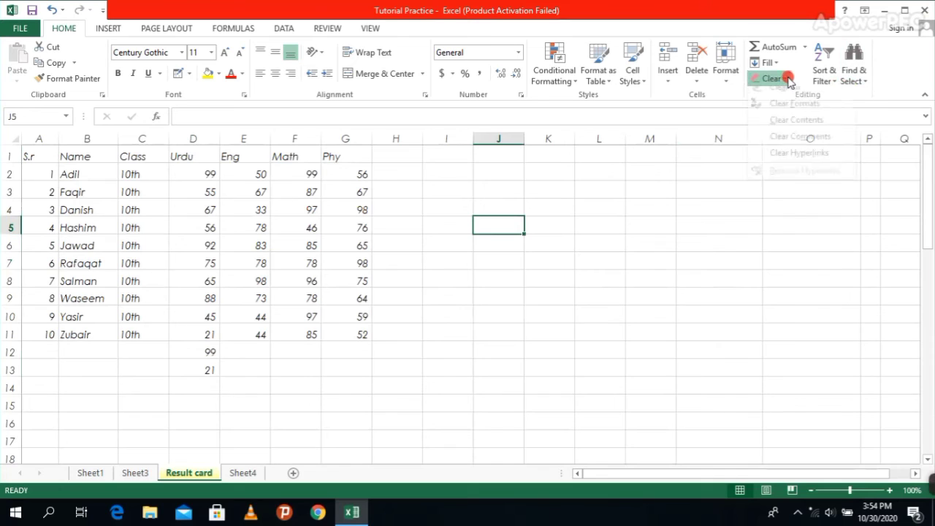
left_click(441, 208)
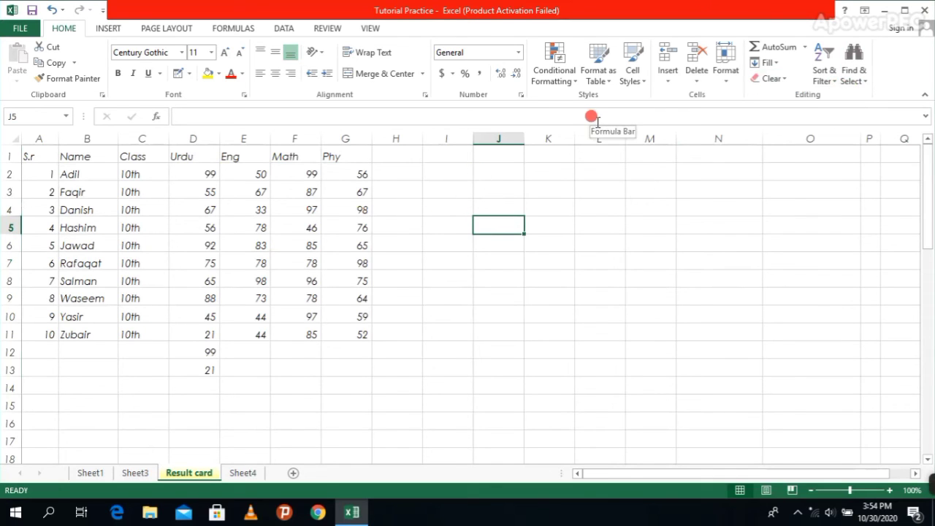
left_click(193, 173)
double_click(195, 175)
left_click_drag(195, 175, 252, 175)
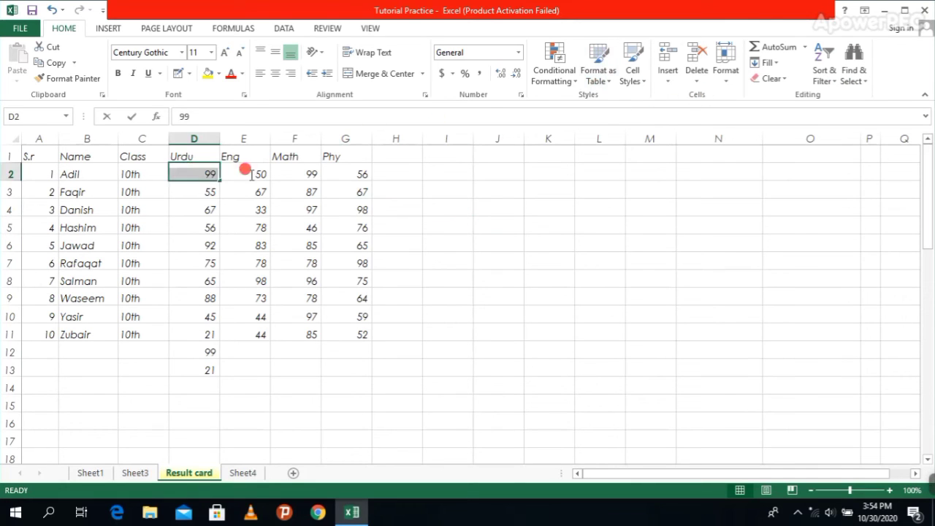
left_click(576, 287)
left_click(402, 280)
- Apply a conditional formatting icon set of green, yellow and red traffic lights to all marks in D2:G11
left_click(193, 173)
left_click_drag(194, 173, 335, 336)
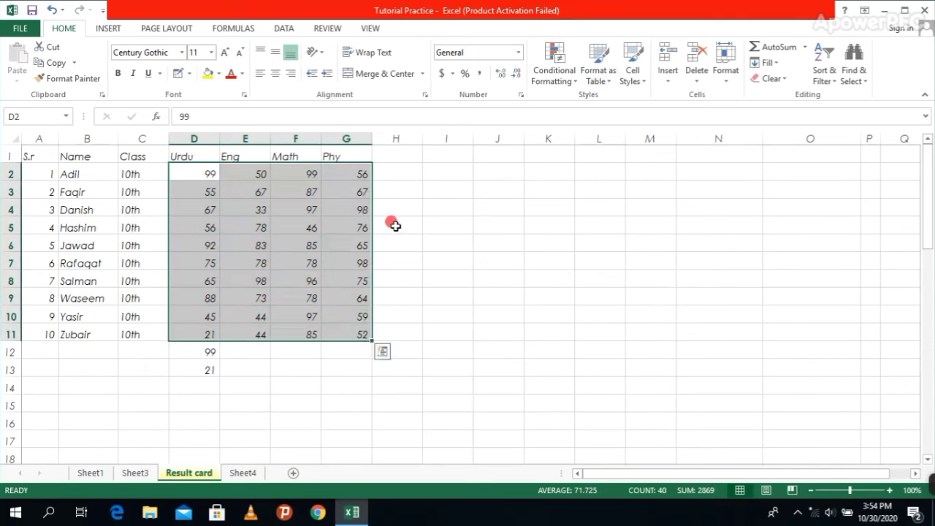
left_click(572, 77)
mouse_move(576, 210)
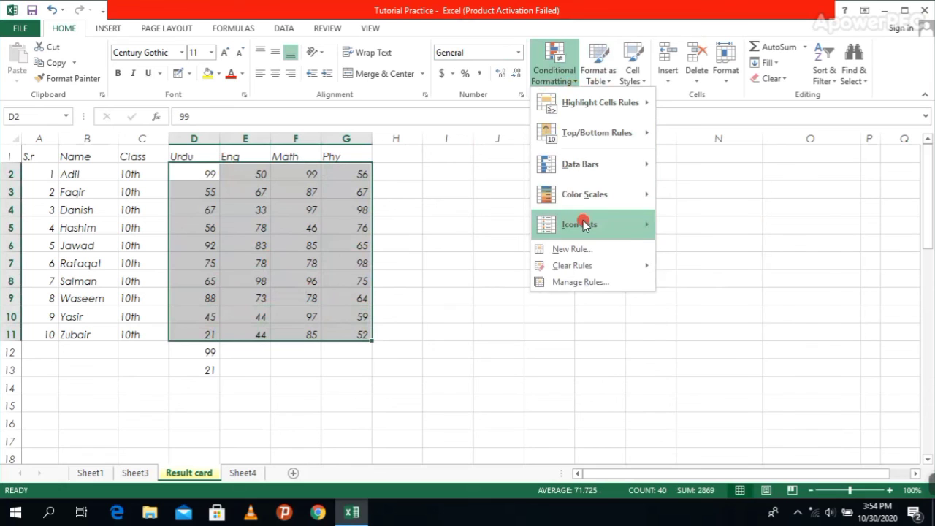
left_click(684, 312)
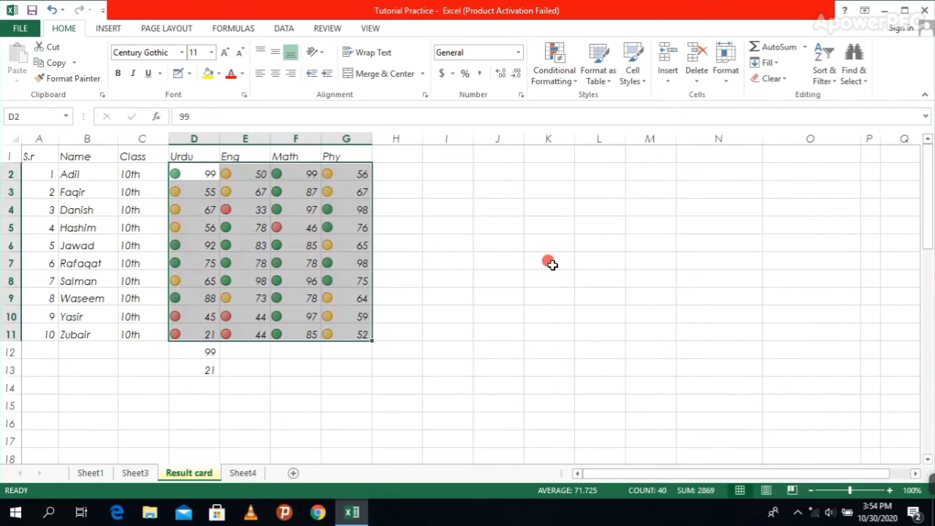
- Clear the formats of the marks in D2:G11, removing the traffic light icons while keeping the numbers
left_click(786, 79)
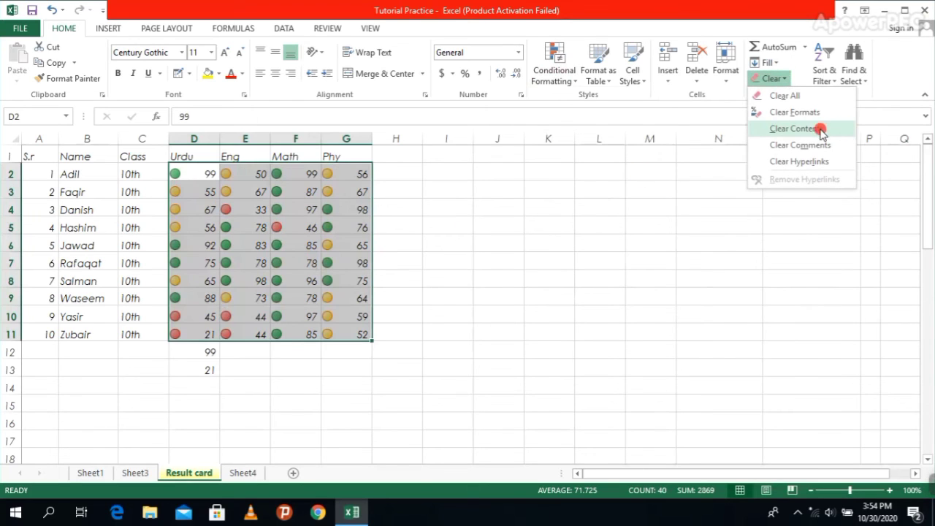
left_click(809, 110)
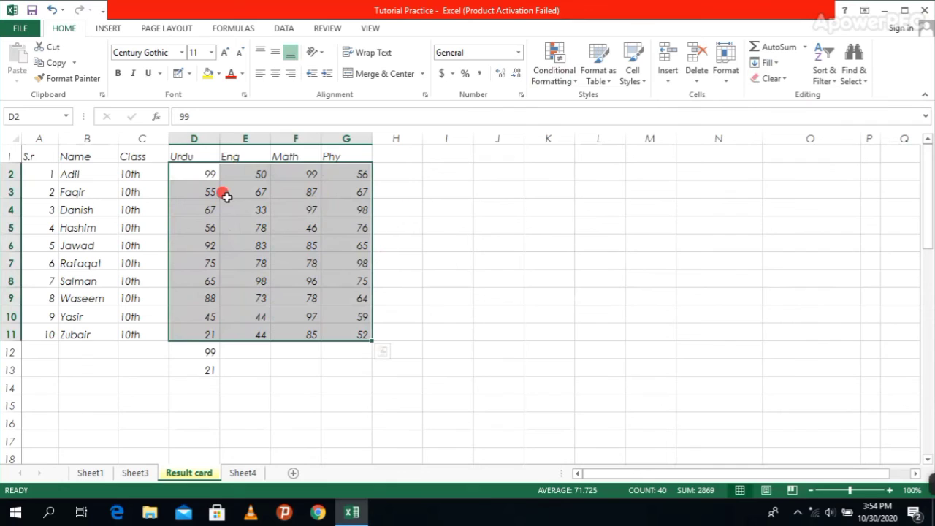
left_click(784, 82)
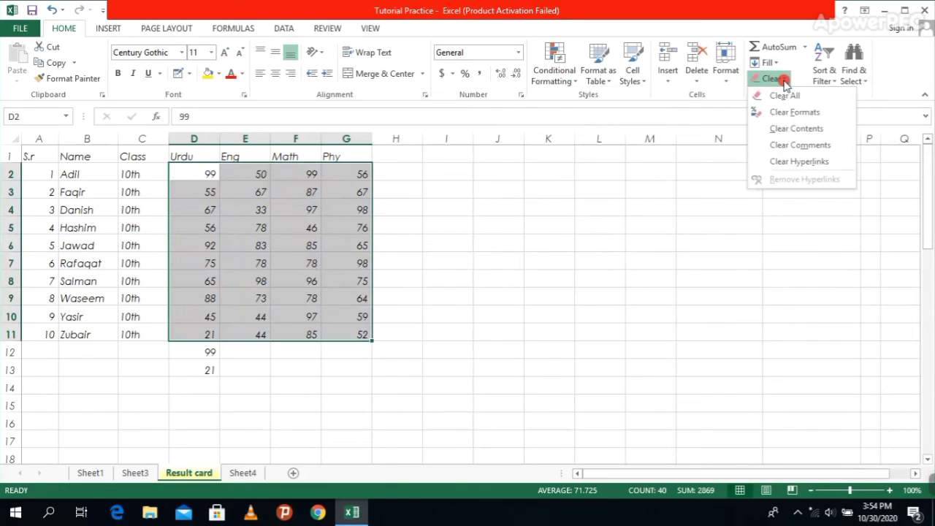
left_click(697, 302)
- Clear the contents of D12:D13, removing the Max and Min results below the Urdu marks
left_click(183, 366)
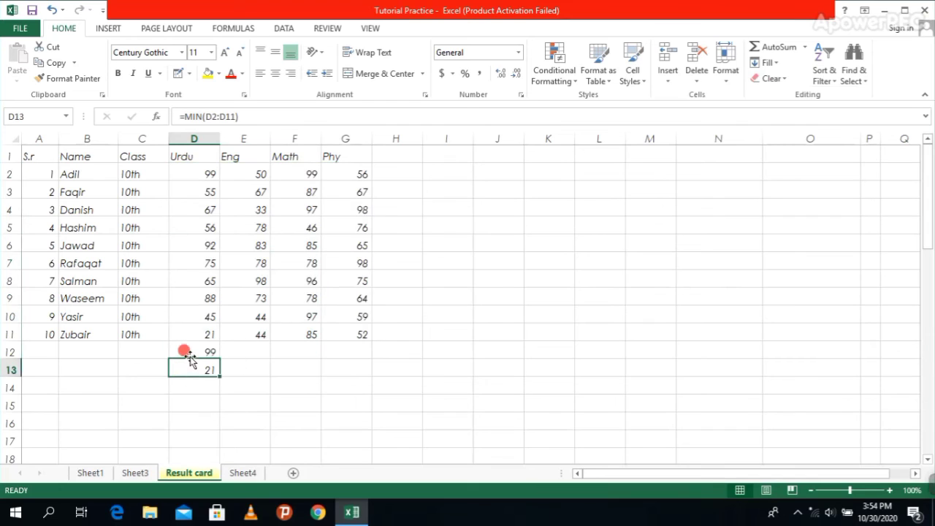
left_click_drag(191, 349, 192, 359)
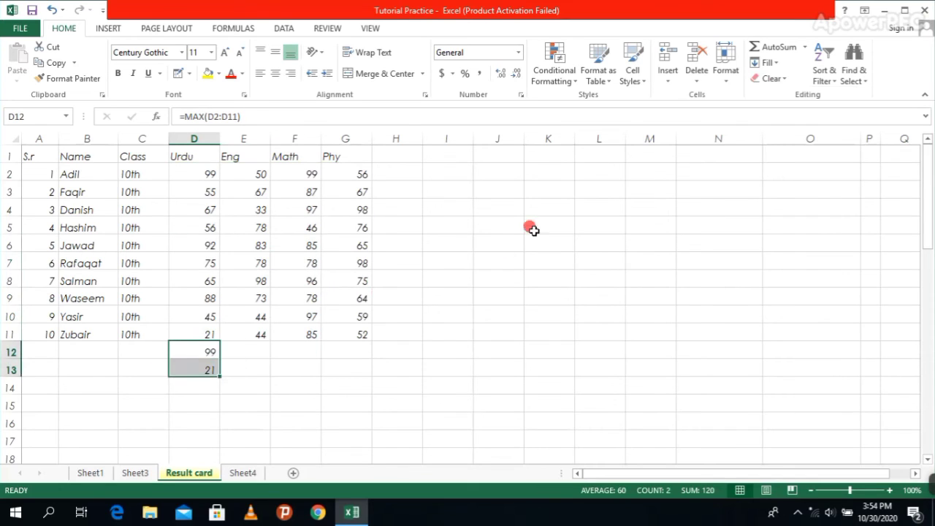
left_click(773, 79)
left_click(796, 129)
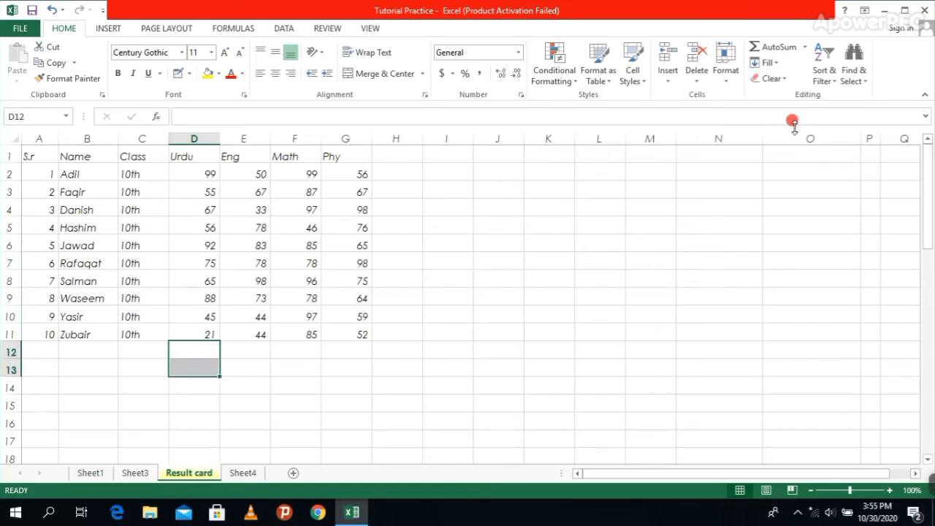
left_click(468, 383)
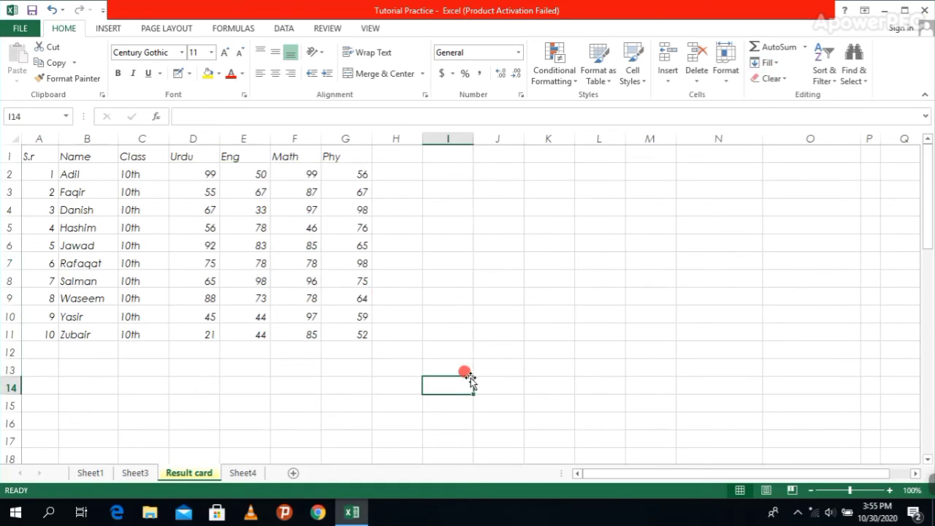
left_click(772, 78)
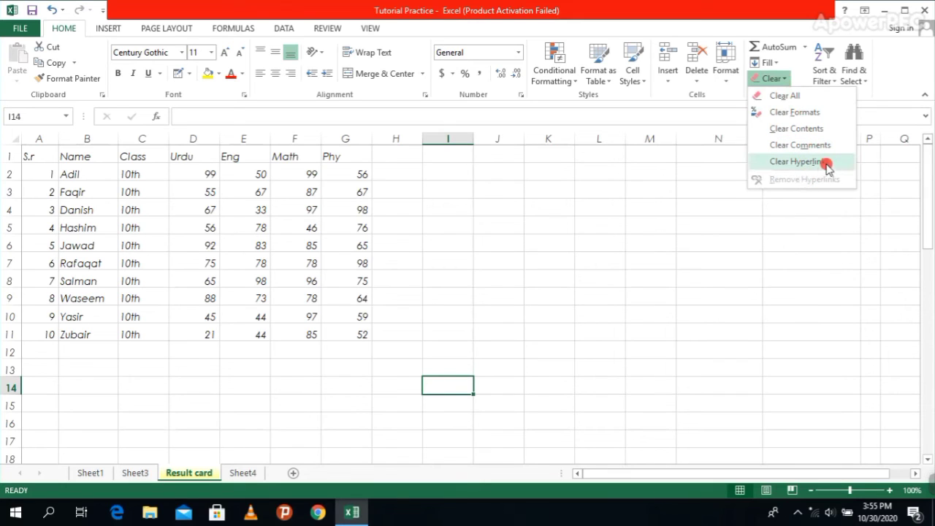
left_click(664, 237)
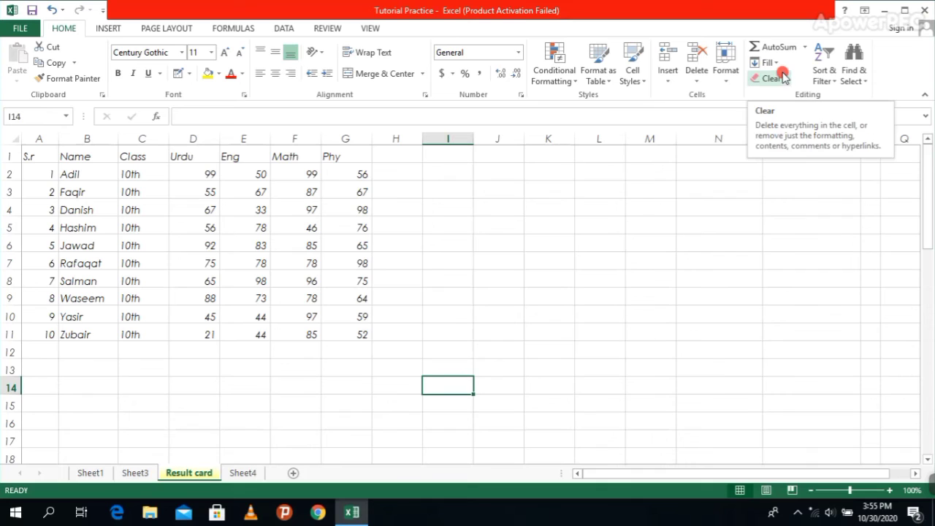
- Sort the student rows B2:G11 by name from Z to A, leaving the serial numbers out of the sort
left_click(834, 80)
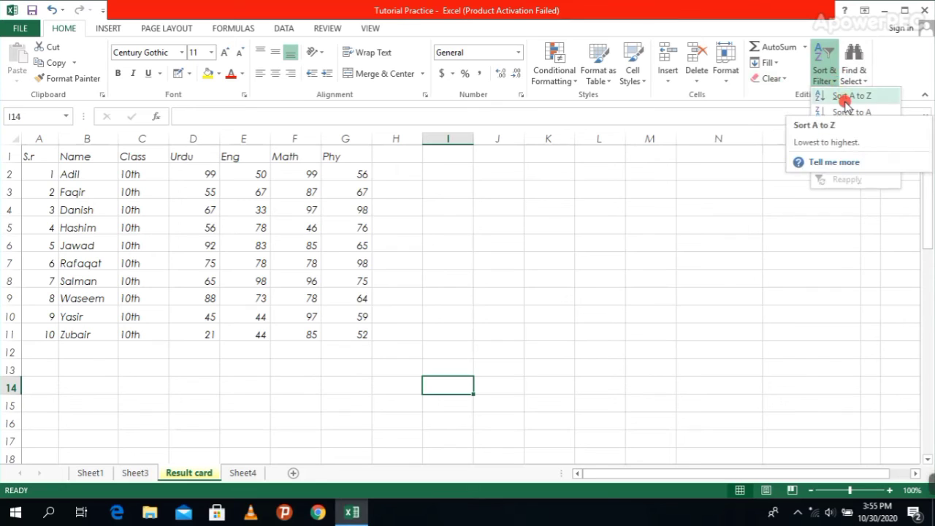
left_click(652, 255)
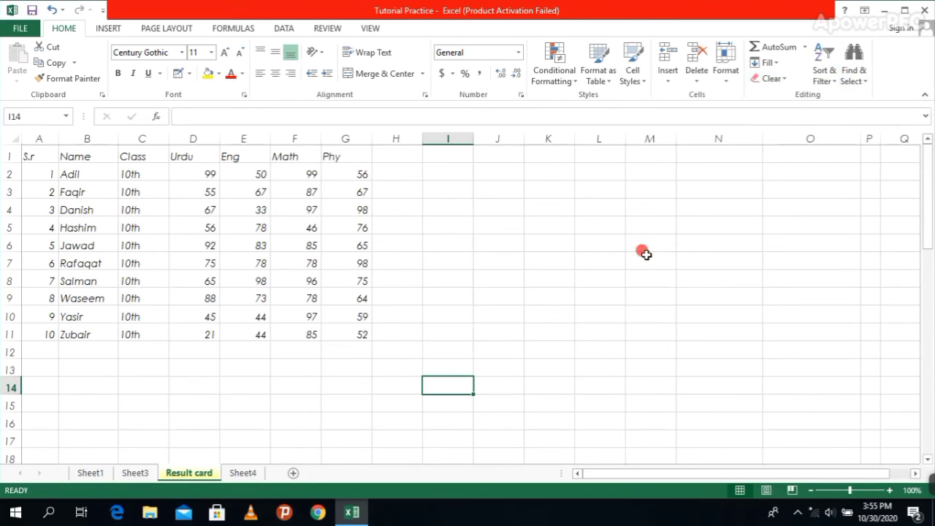
left_click(83, 177)
left_click_drag(98, 178, 349, 329)
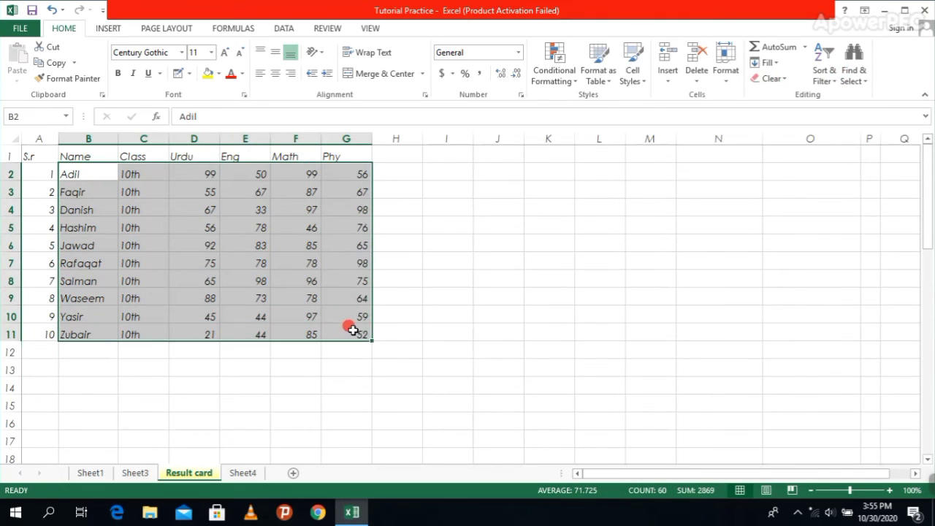
left_click(833, 83)
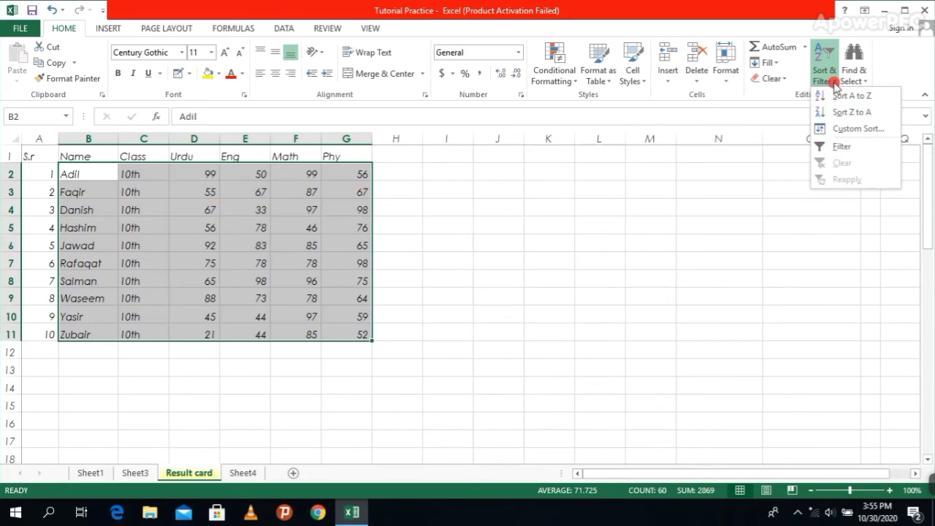
left_click(868, 115)
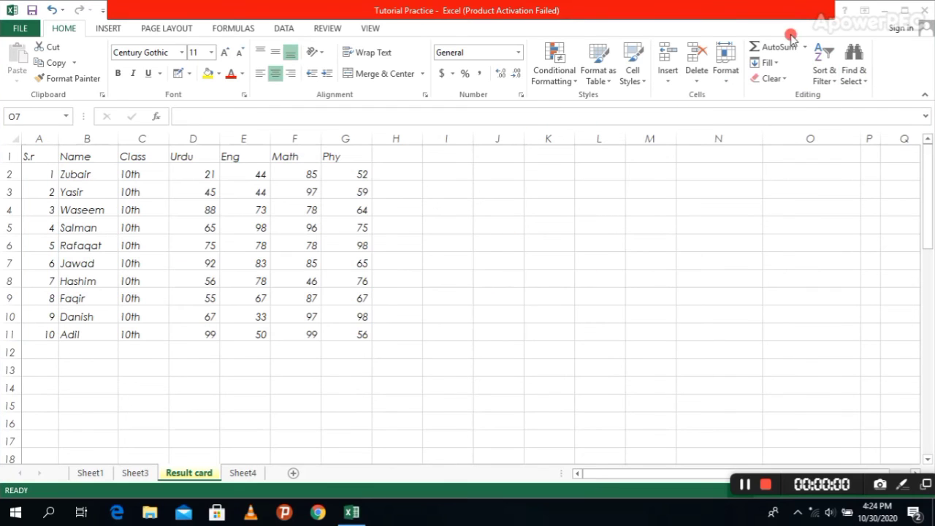
left_click(839, 85)
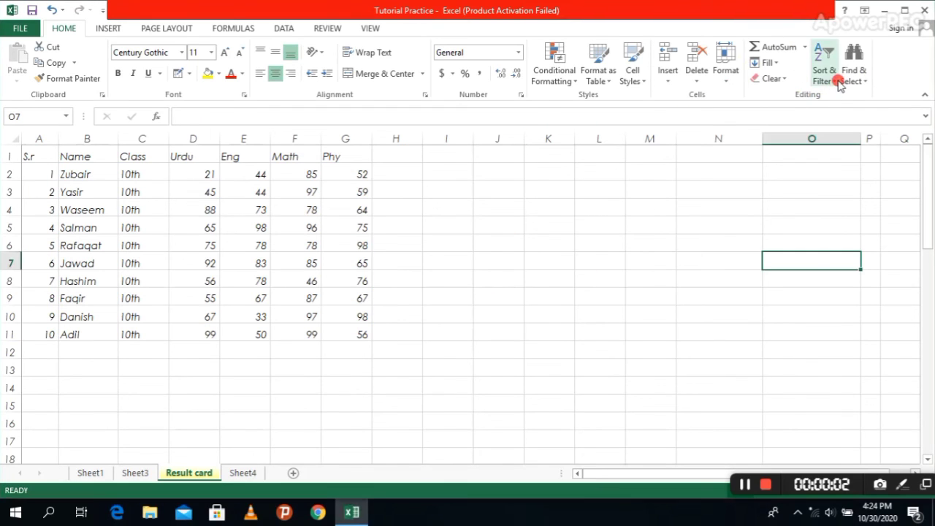
left_click(840, 85)
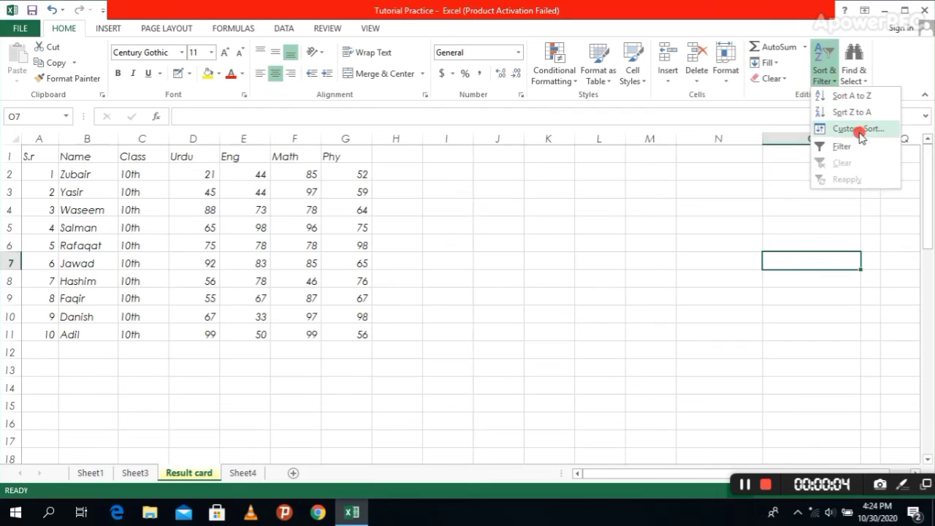
left_click(700, 198)
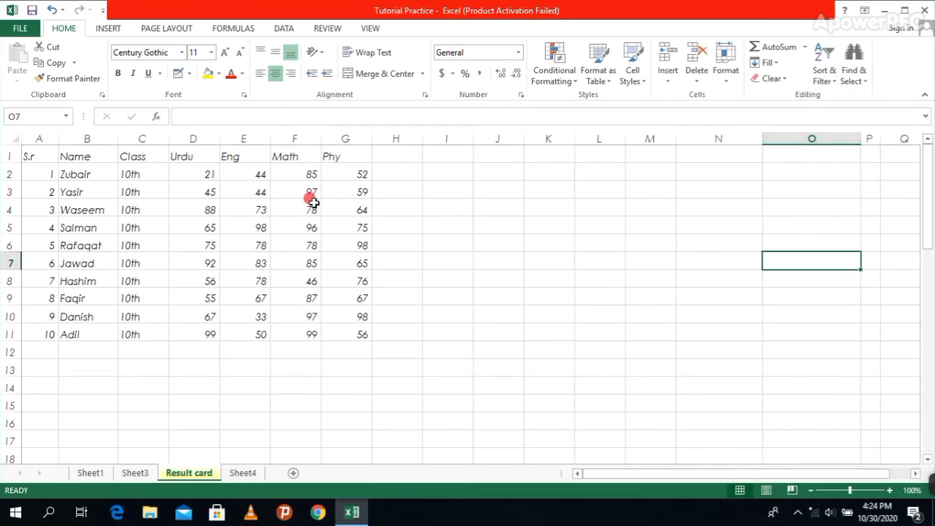
- Apply a custom sort to the marks table A1:G11 by S.r values, ordered from Largest to Smallest
left_click(29, 155)
left_click_drag(33, 163, 362, 334)
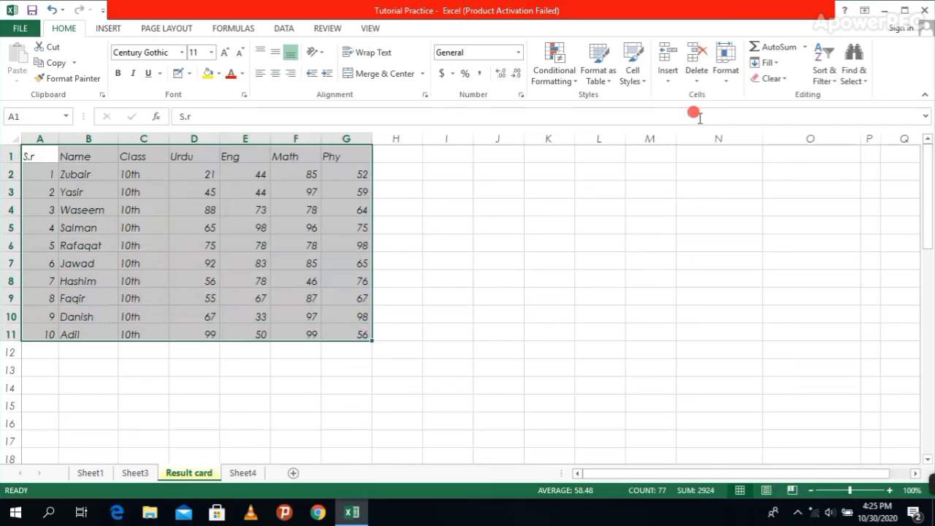
left_click(830, 82)
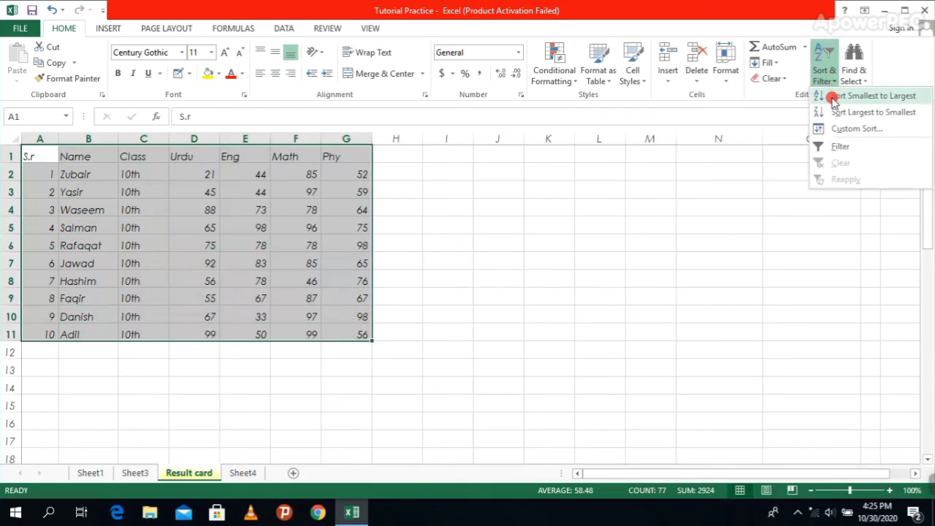
left_click(849, 132)
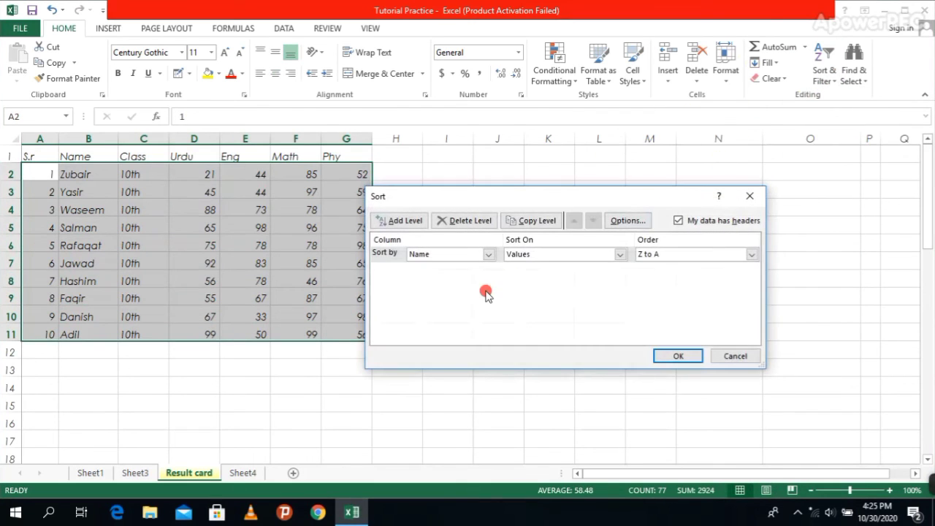
left_click(490, 255)
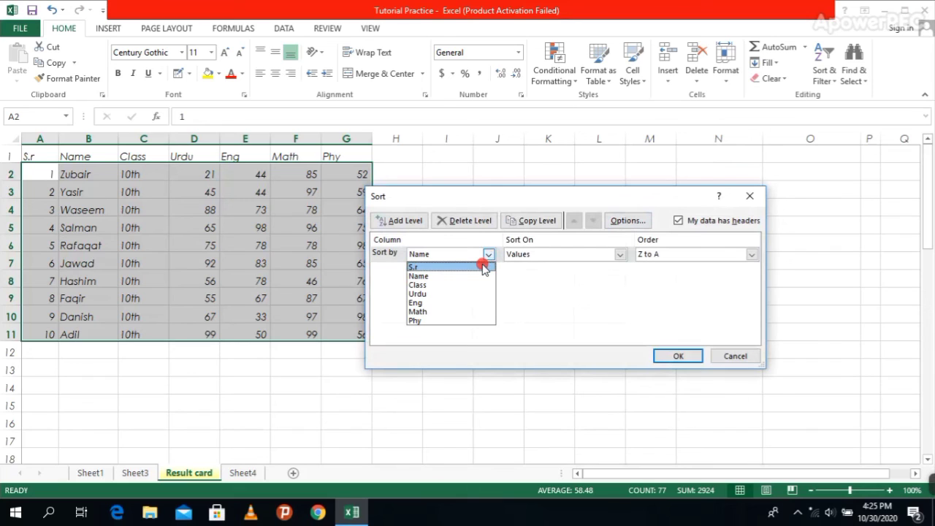
left_click(485, 267)
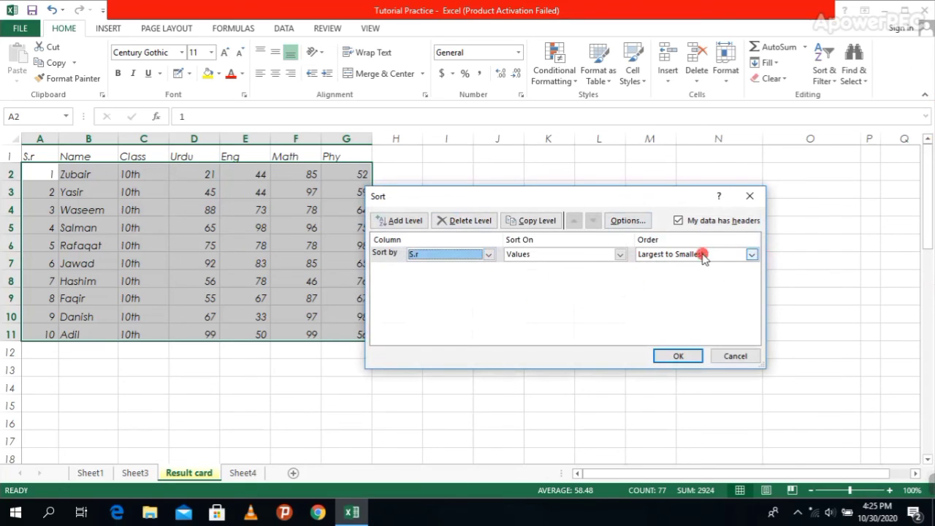
left_click(754, 254)
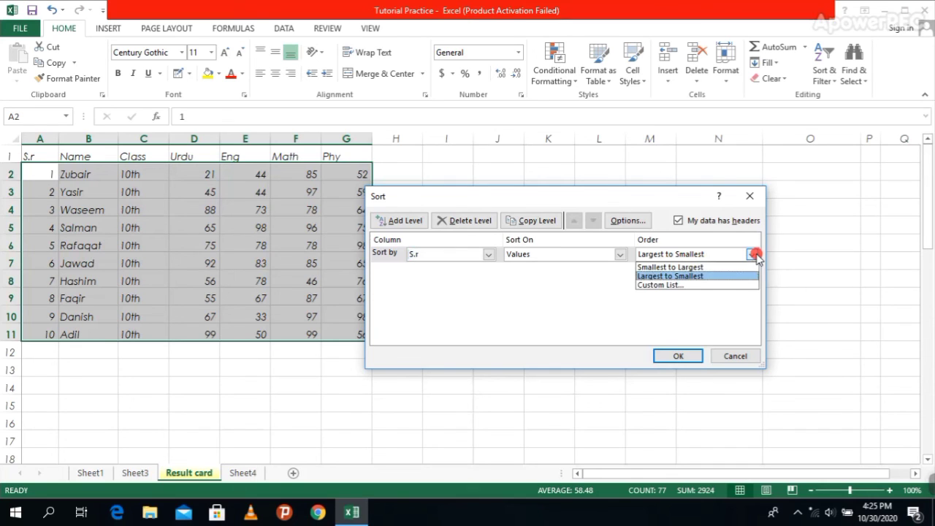
left_click(692, 277)
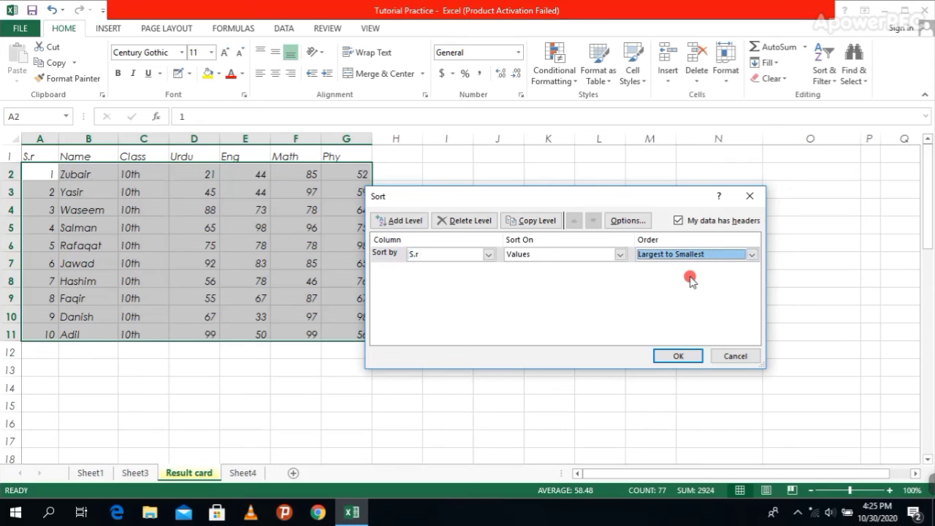
left_click(691, 358)
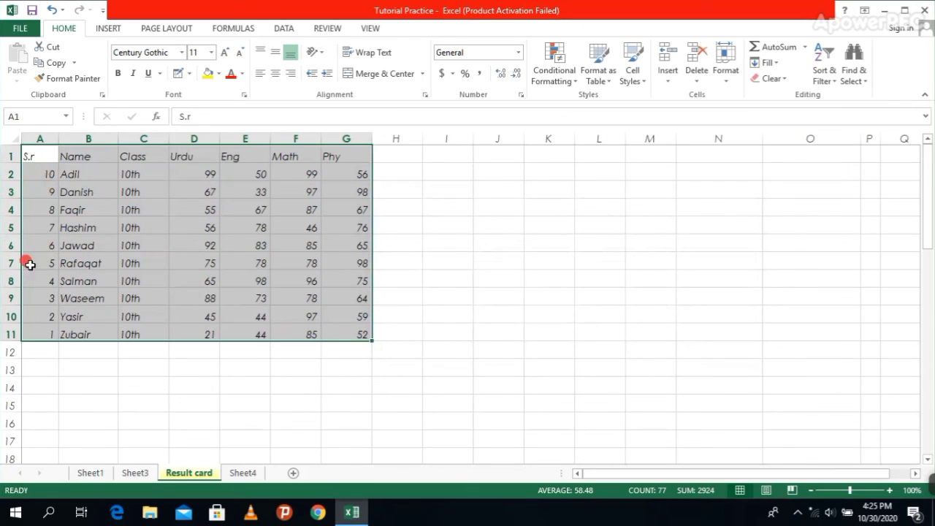
- Custom sort the marks table A1:G11 by S.r values, ordered from Smallest to Largest
left_click(833, 84)
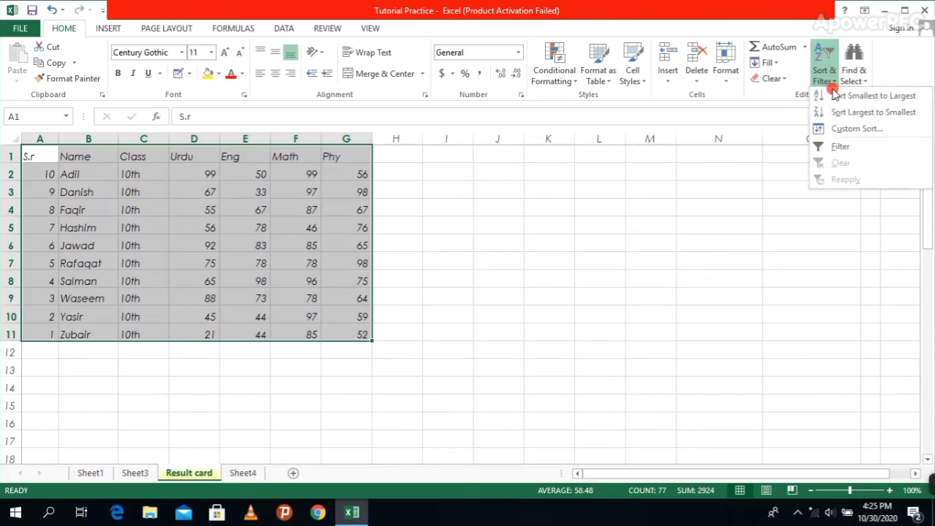
left_click(839, 130)
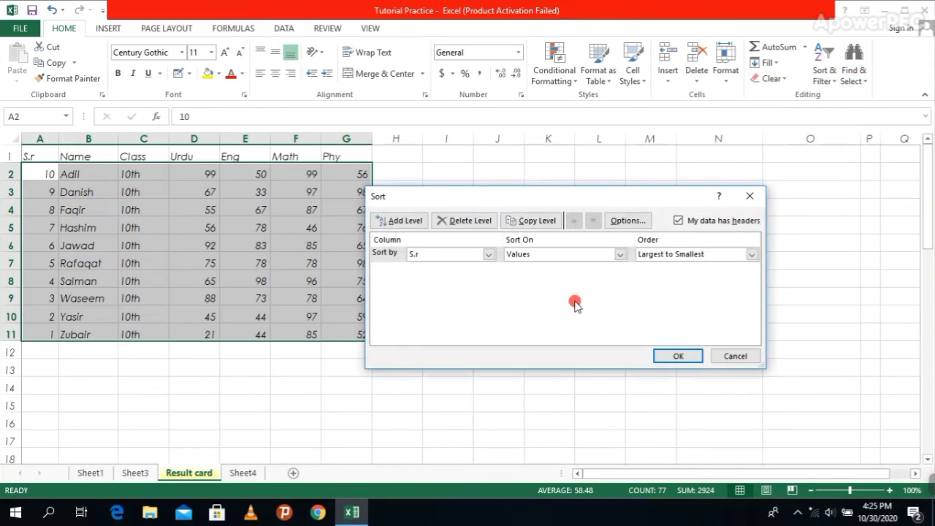
left_click(488, 254)
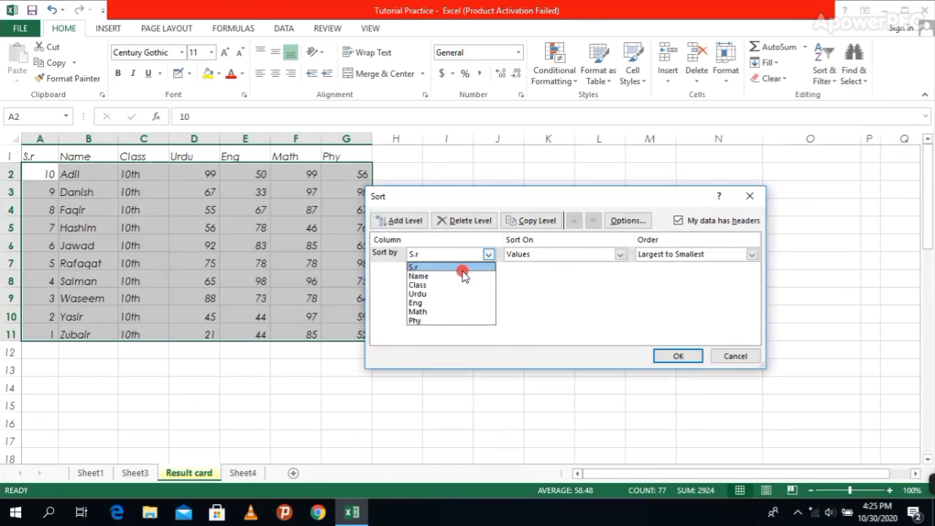
left_click(463, 276)
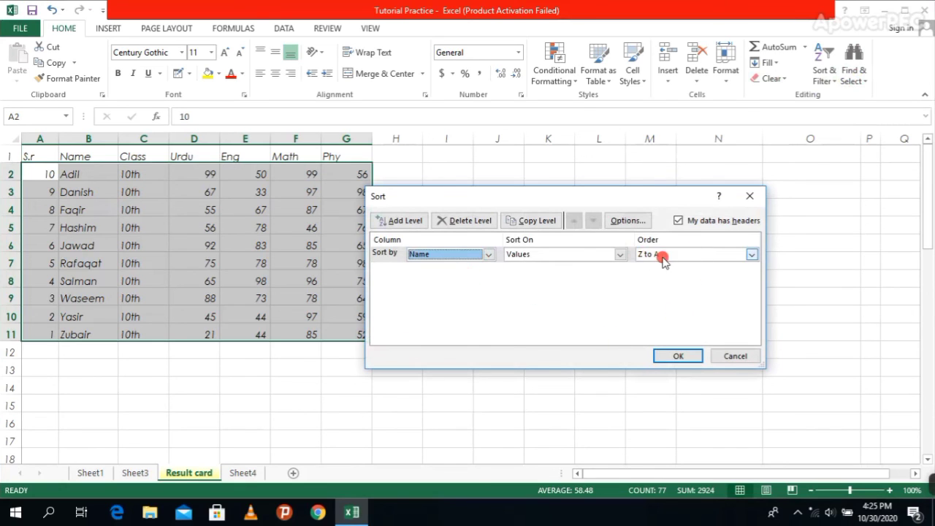
left_click(494, 255)
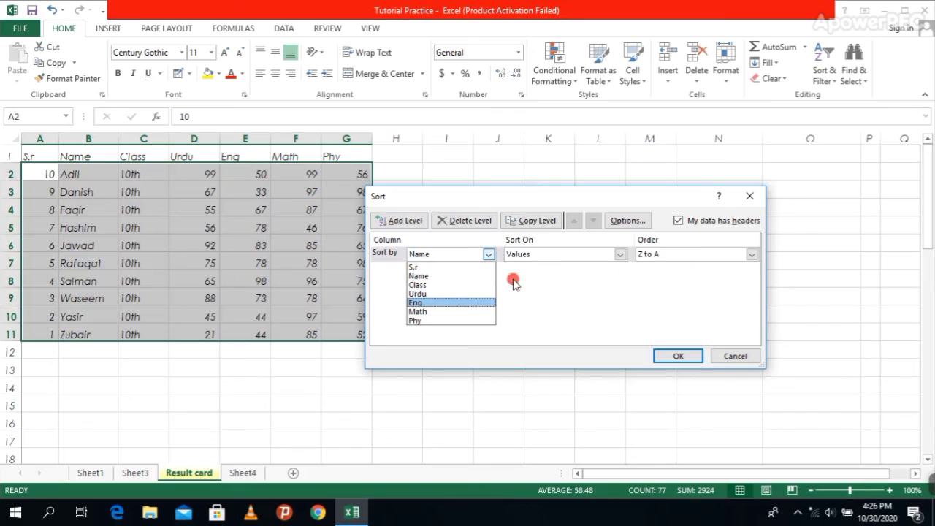
left_click(488, 254)
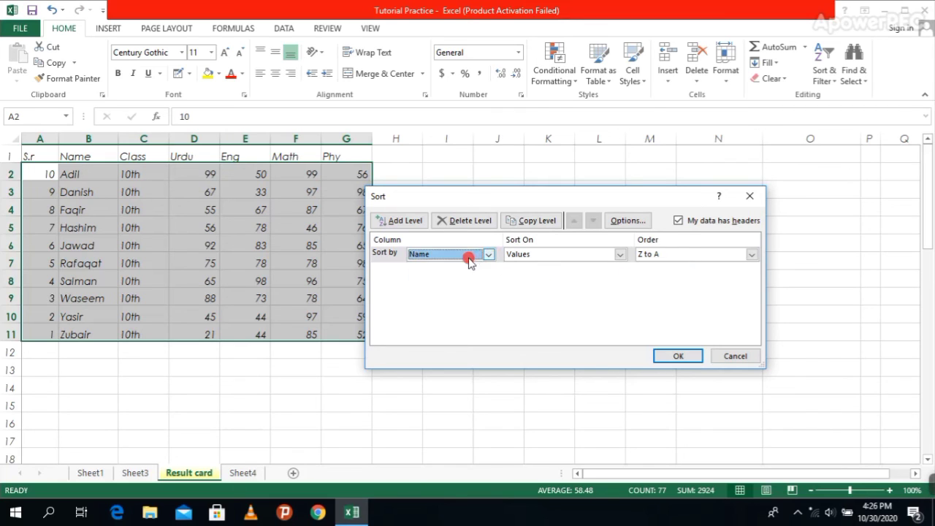
left_click(489, 255)
left_click(471, 265)
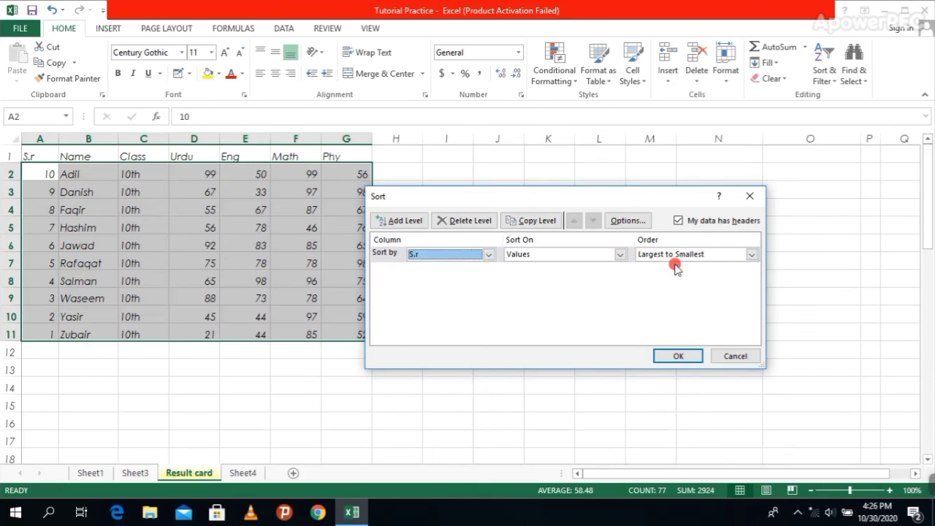
left_click(754, 255)
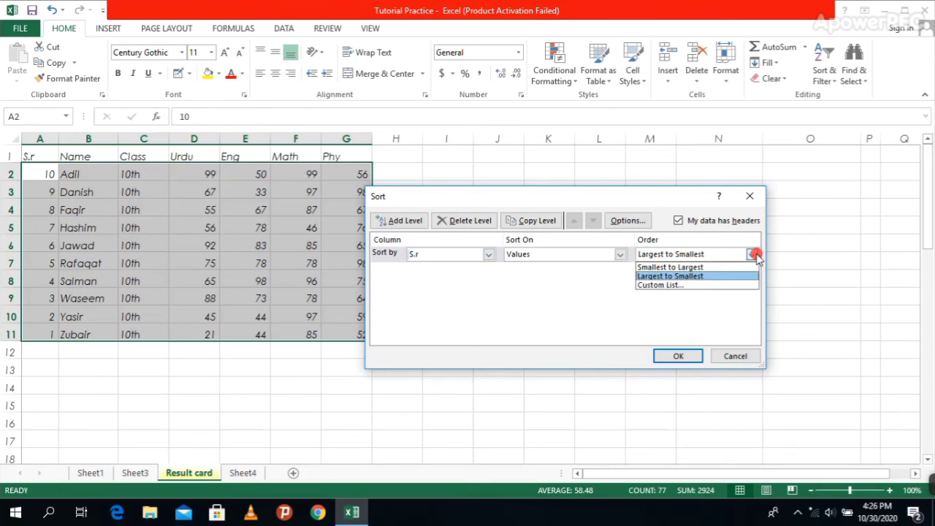
left_click(705, 268)
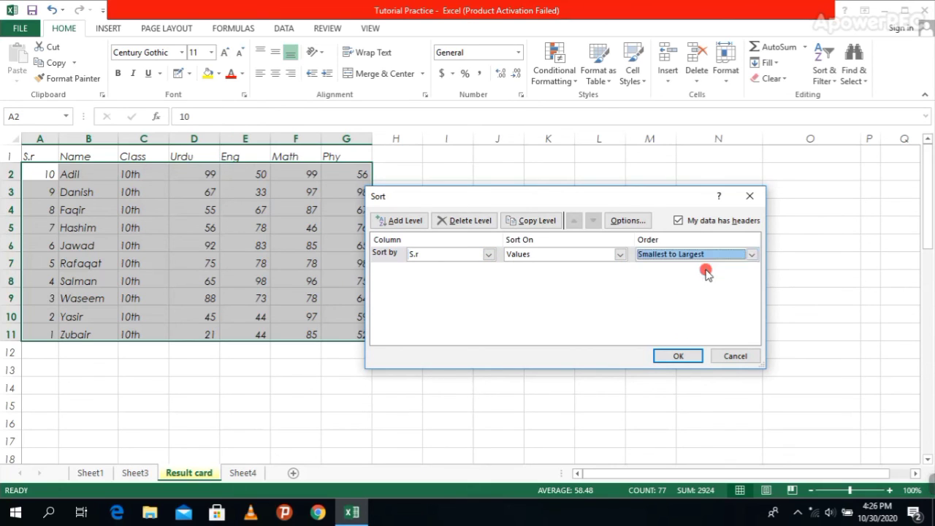
left_click(678, 355)
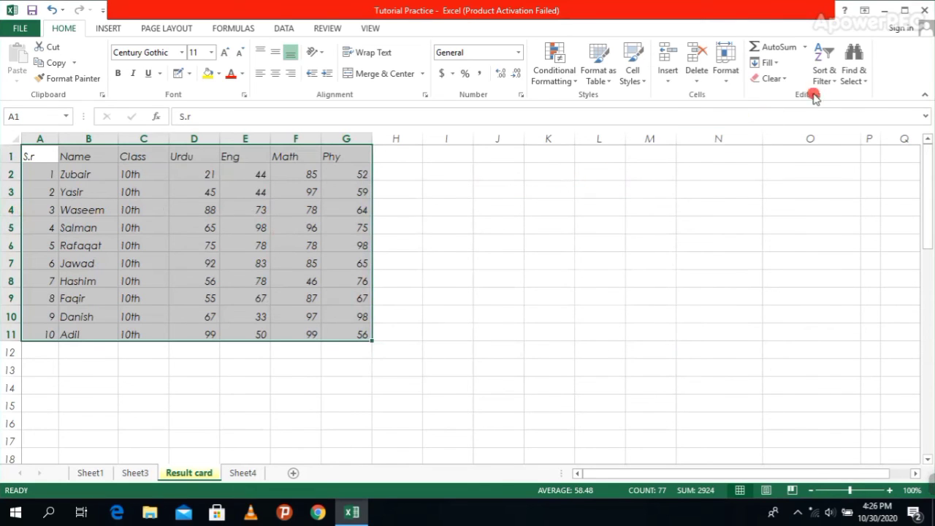
- Enter the name of the student in row 8 as the Find text, close the search and deselect the table
left_click(854, 73)
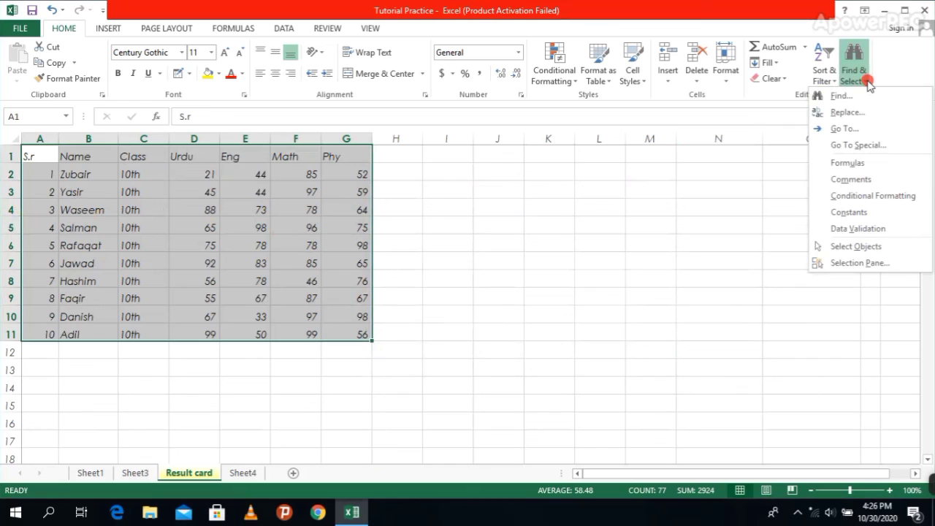
left_click(842, 95)
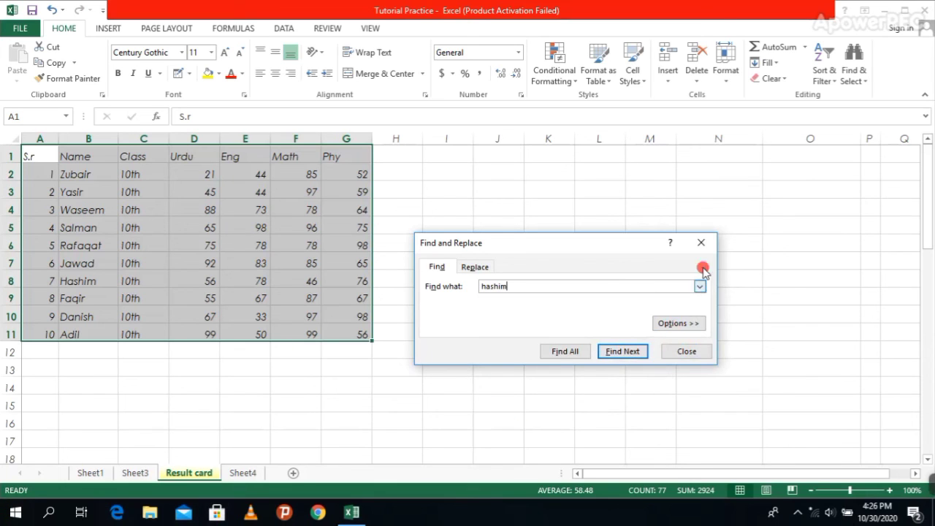
left_click(700, 242)
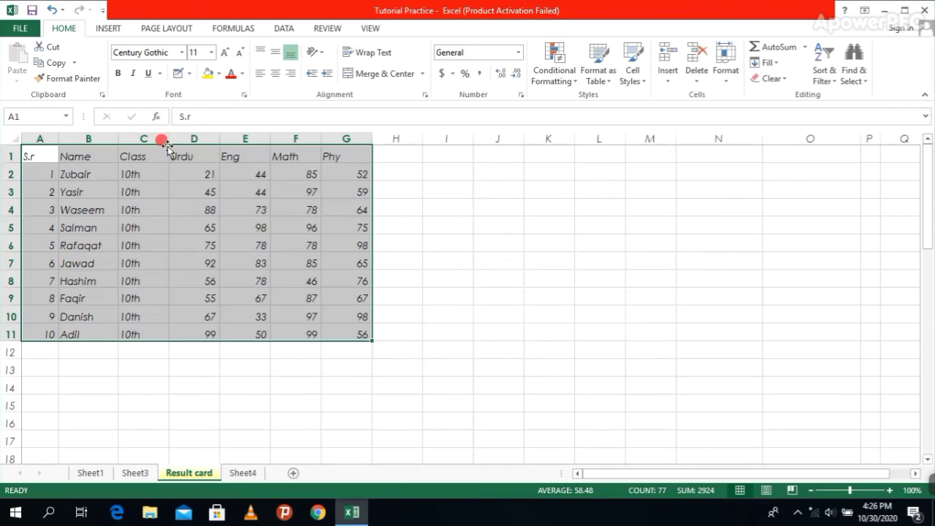
left_click(549, 244)
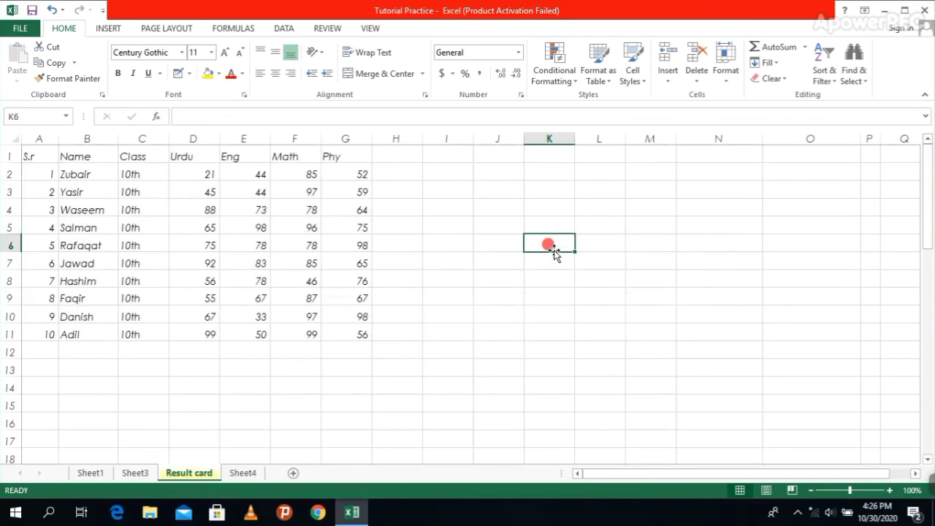
left_click(865, 83)
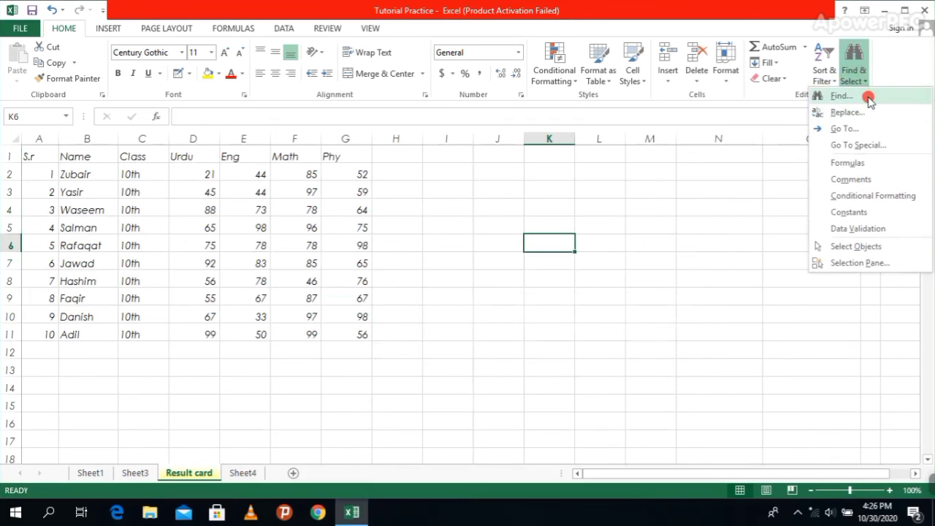
left_click(842, 96)
left_click(630, 310)
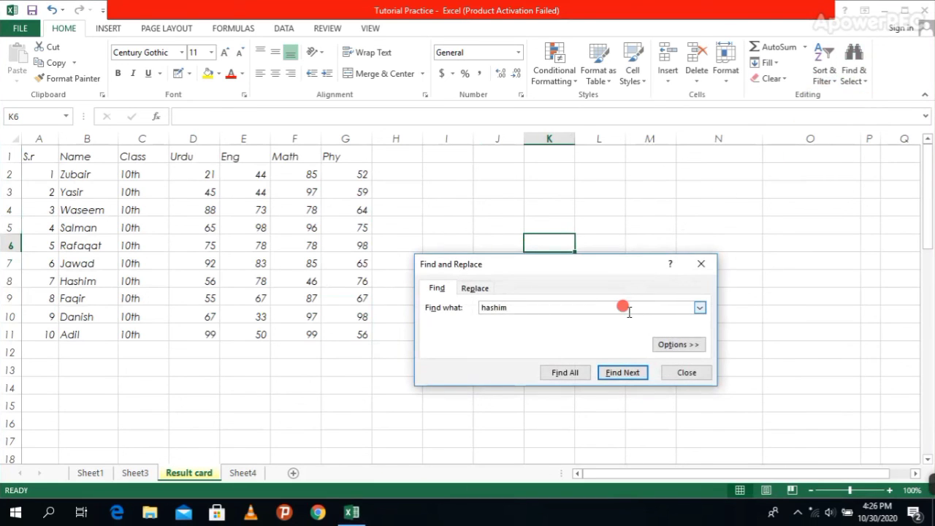
left_click(582, 312)
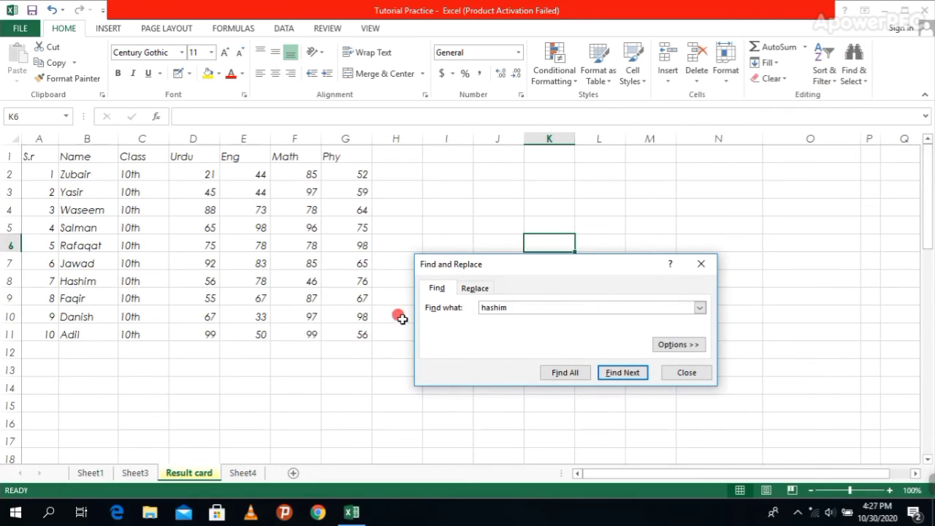
left_click(687, 372)
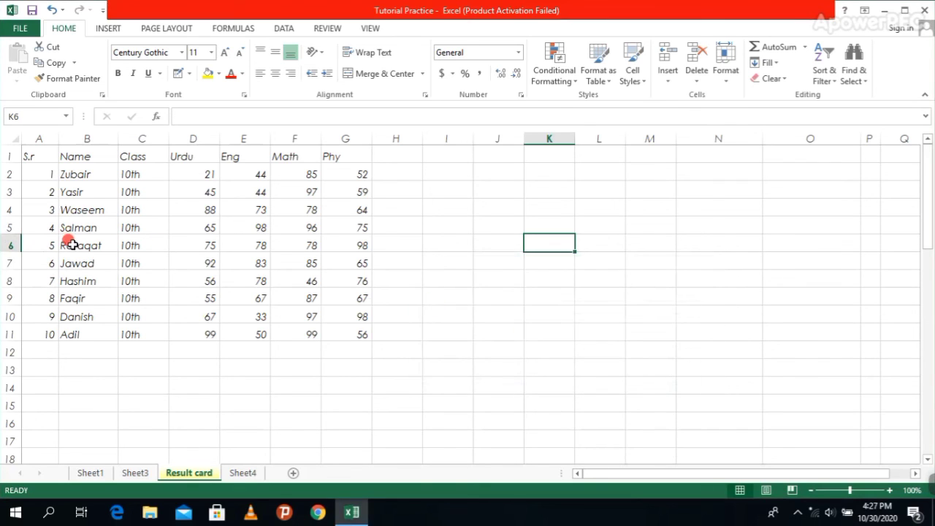
left_click(85, 280)
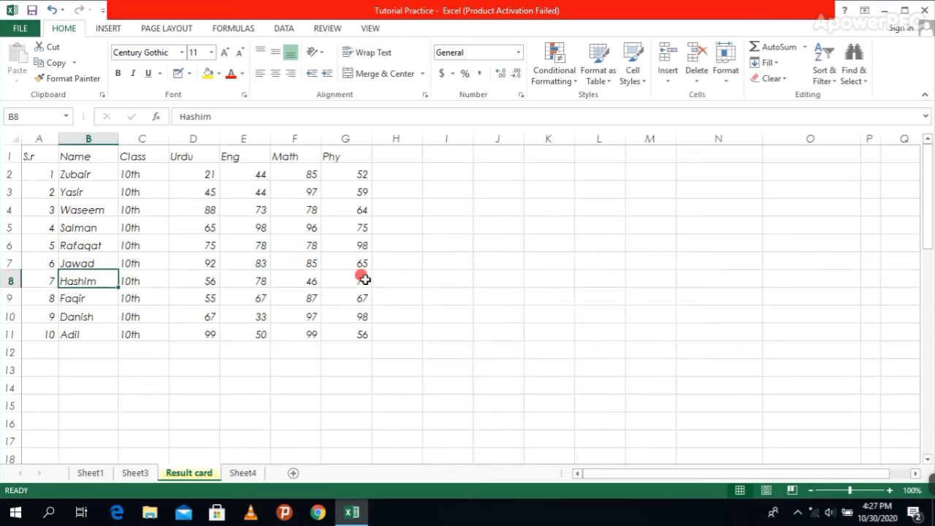
- Starting from the empty cell O10, find the next cell containing the student's name held as the search text
left_click(785, 314)
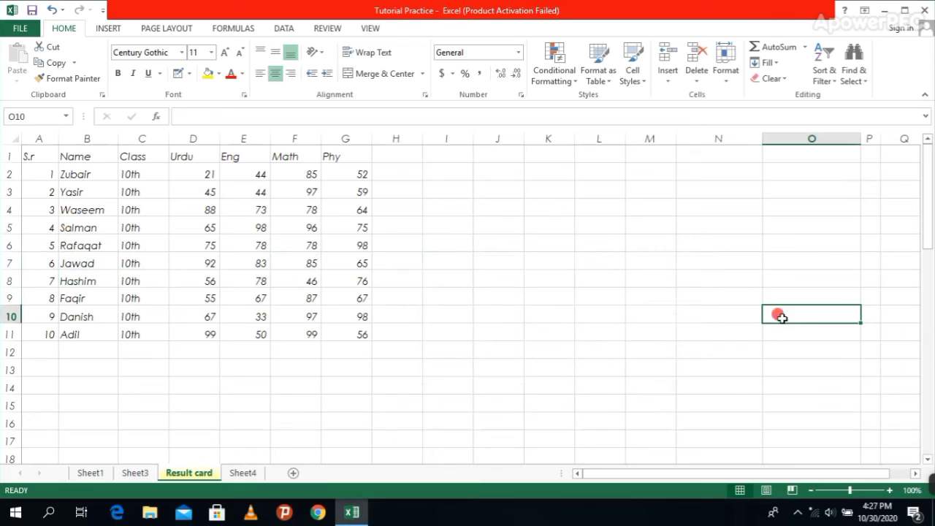
left_click(865, 76)
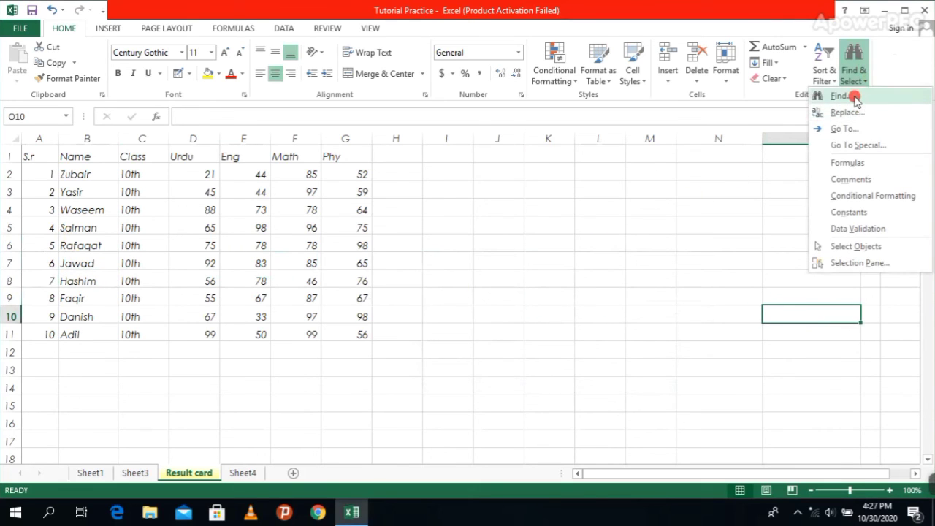
left_click(854, 95)
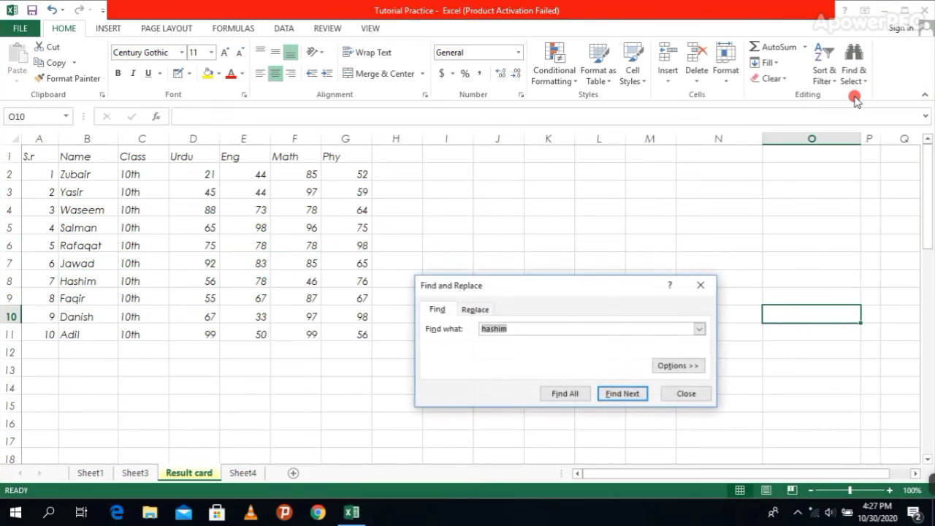
left_click(429, 310)
left_click(538, 328)
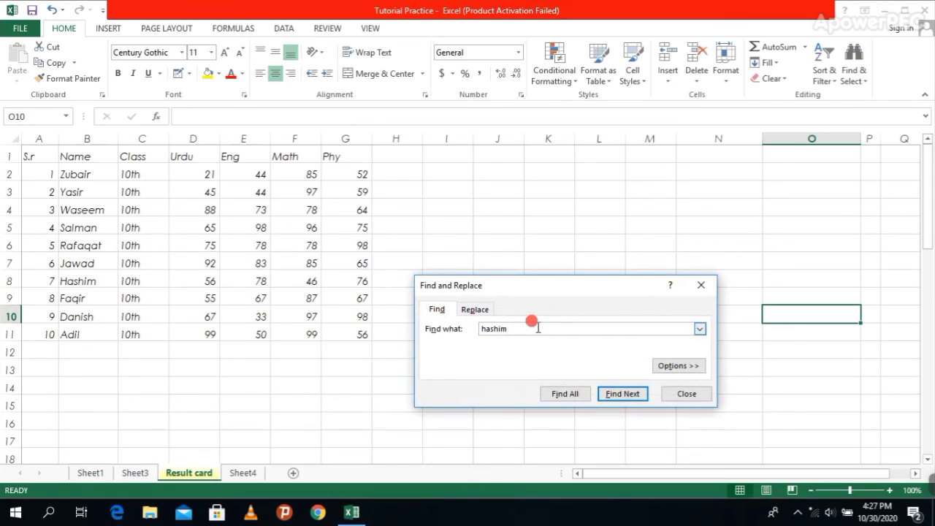
left_click(632, 395)
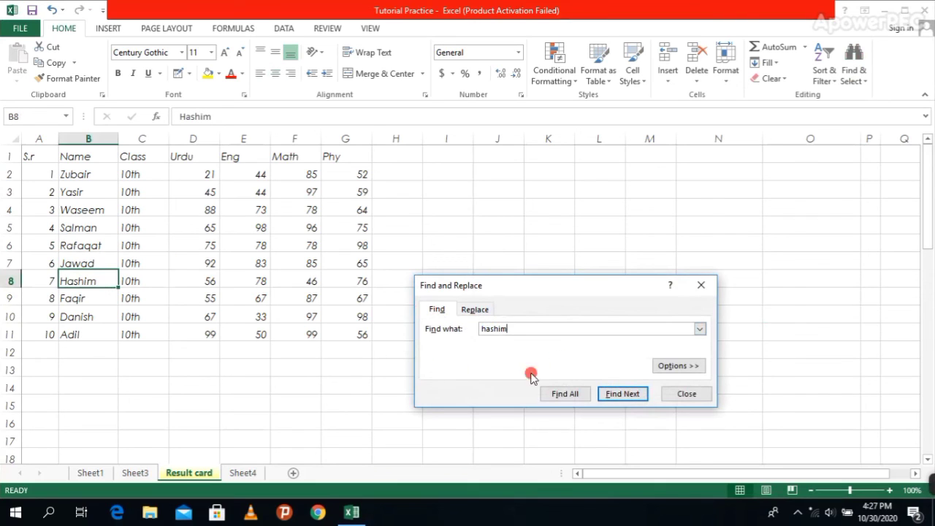
- Find the next cell containing the name of the student in row 5
left_click(589, 328)
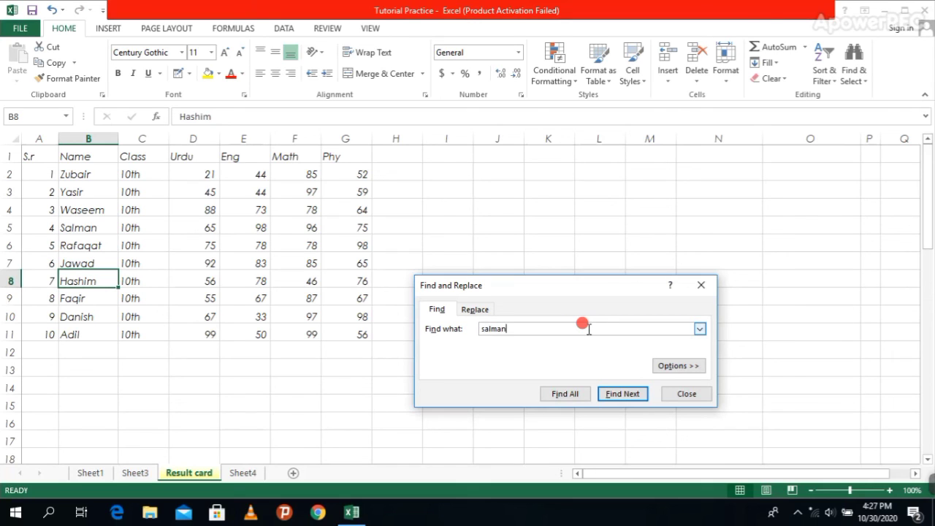
left_click(641, 398)
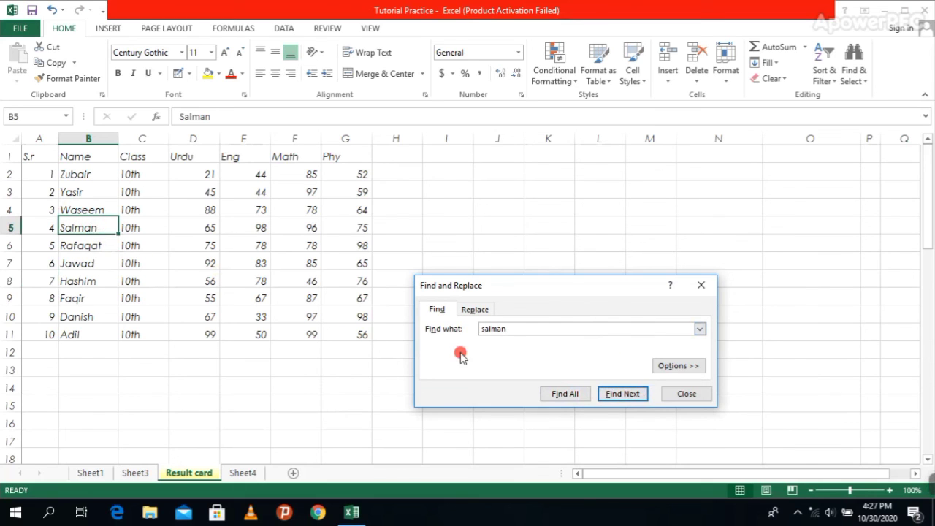
- Replace all occurrences of the row 5 student's name with the lowercase name of the row 7 student, and close Find and Replace
left_click(468, 311)
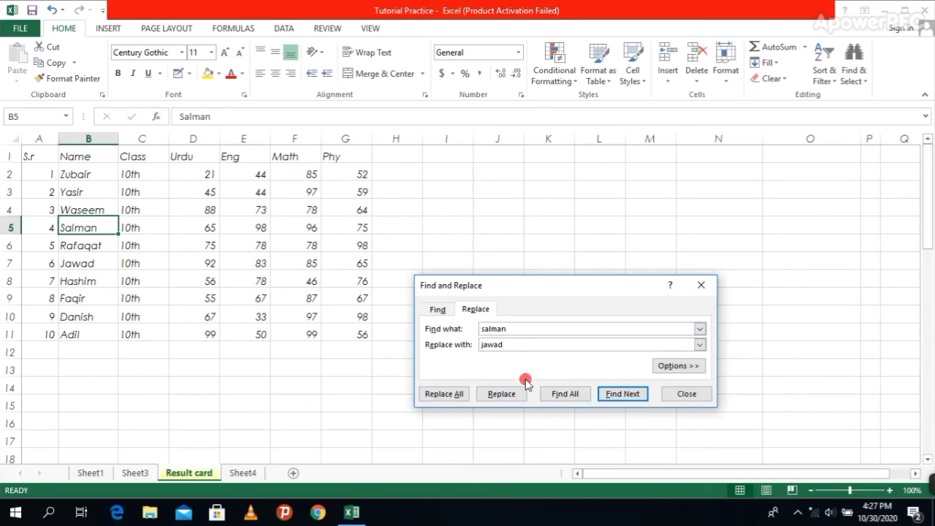
left_click(634, 394)
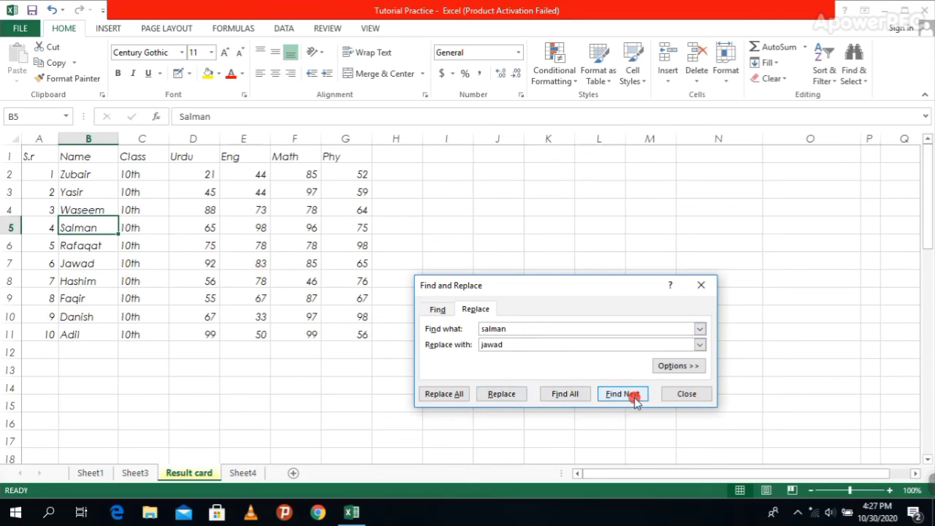
left_click(623, 394)
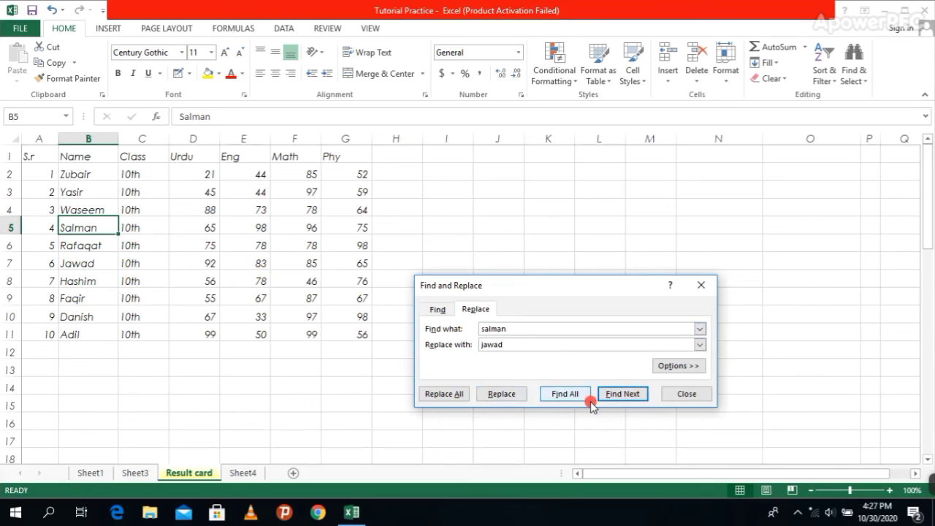
left_click(445, 395)
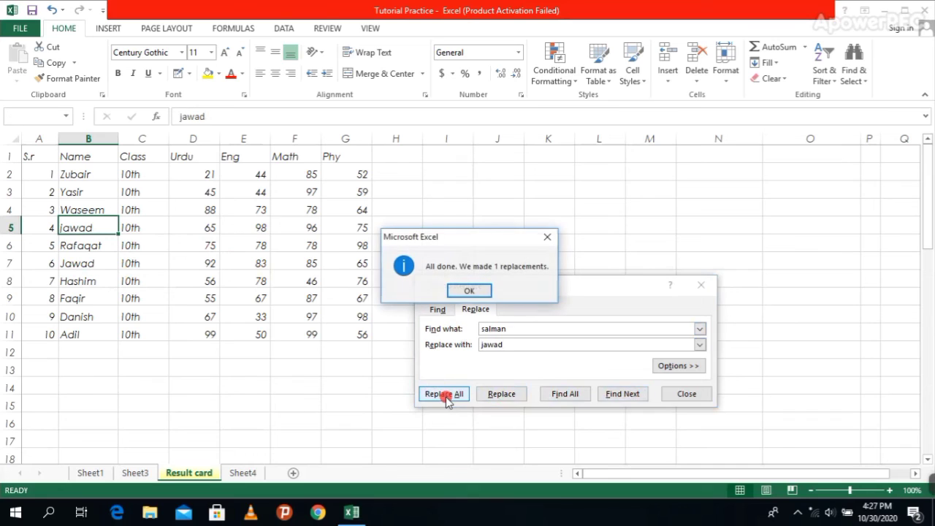
left_click(563, 409)
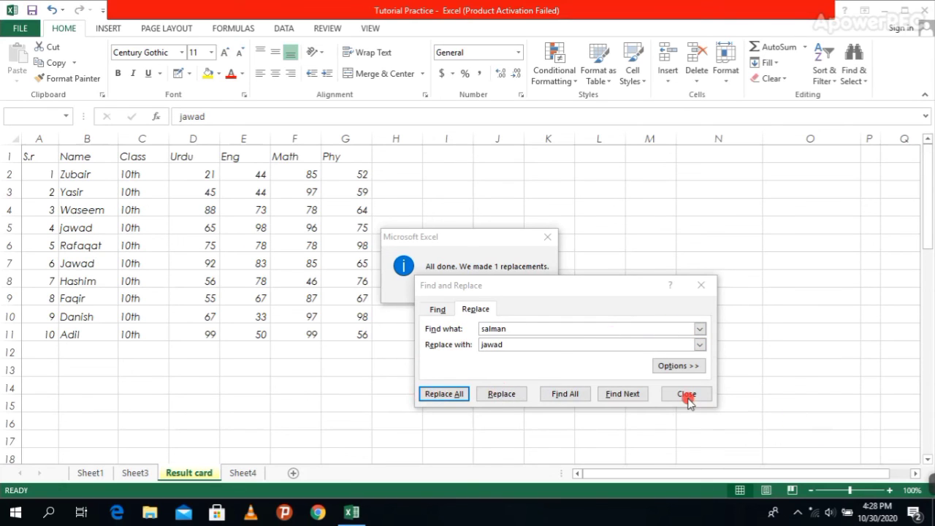
left_click(469, 310)
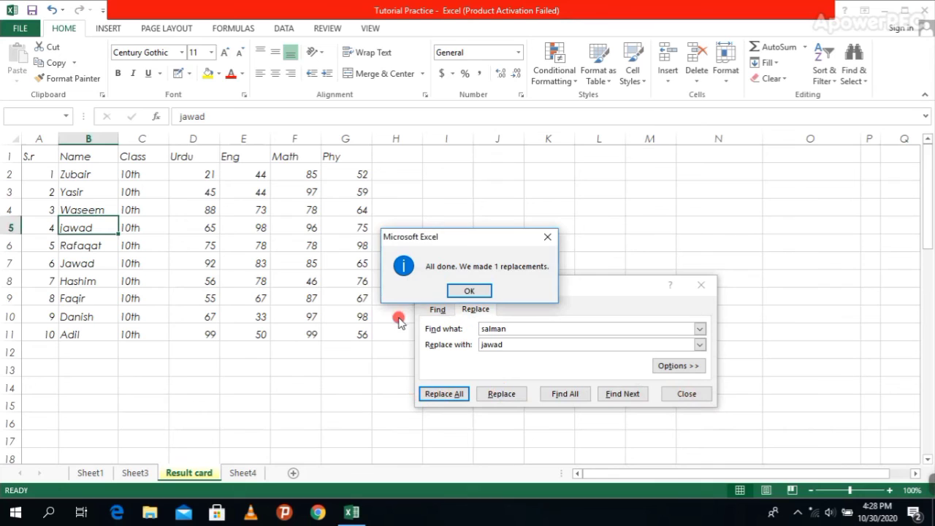
left_click(546, 237)
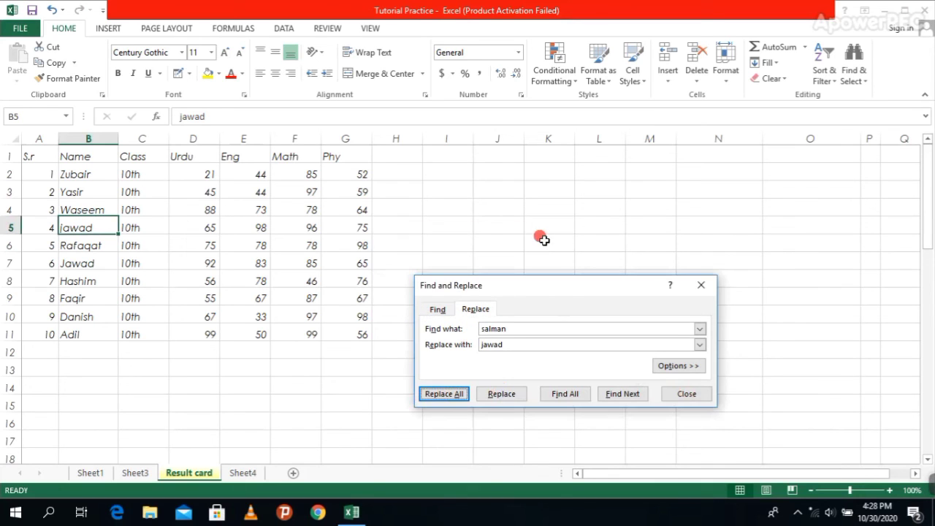
left_click(695, 395)
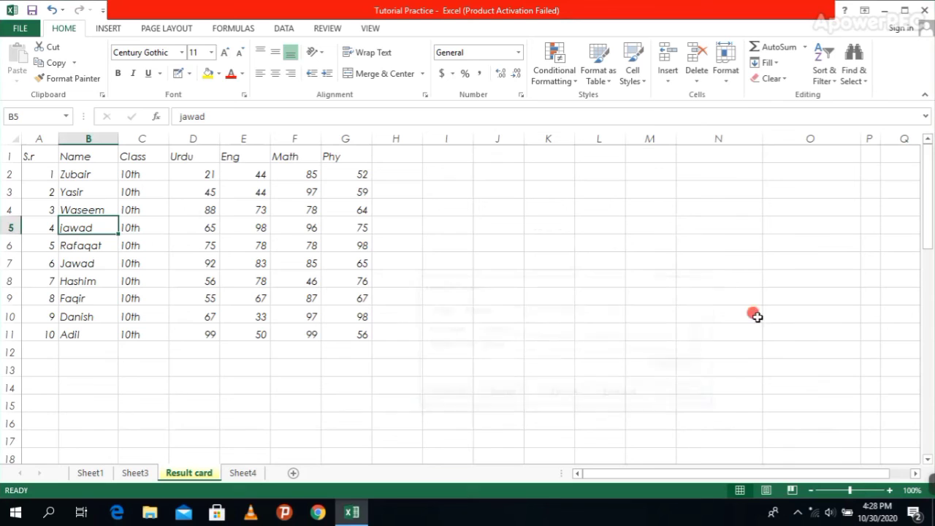
- Try to use Go To with the row 3 student's name as the reference, and close the dialog
left_click(867, 79)
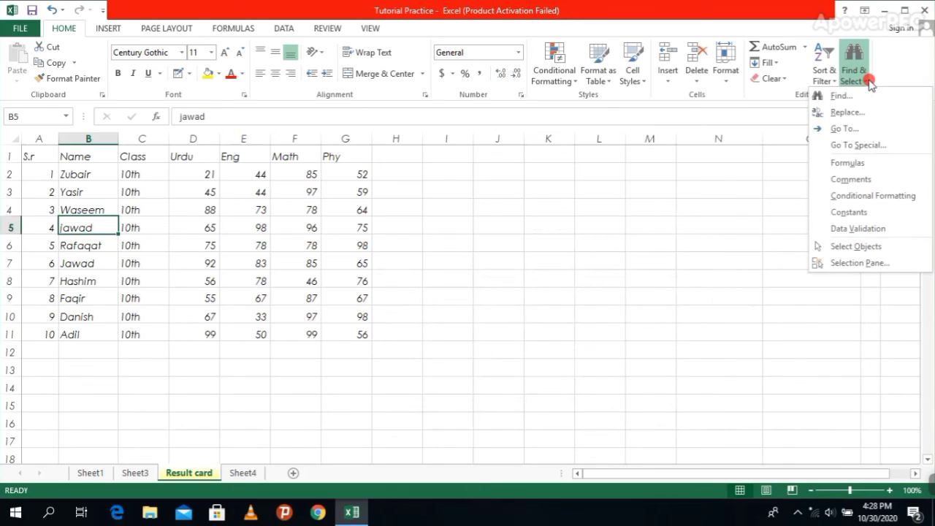
left_click(855, 130)
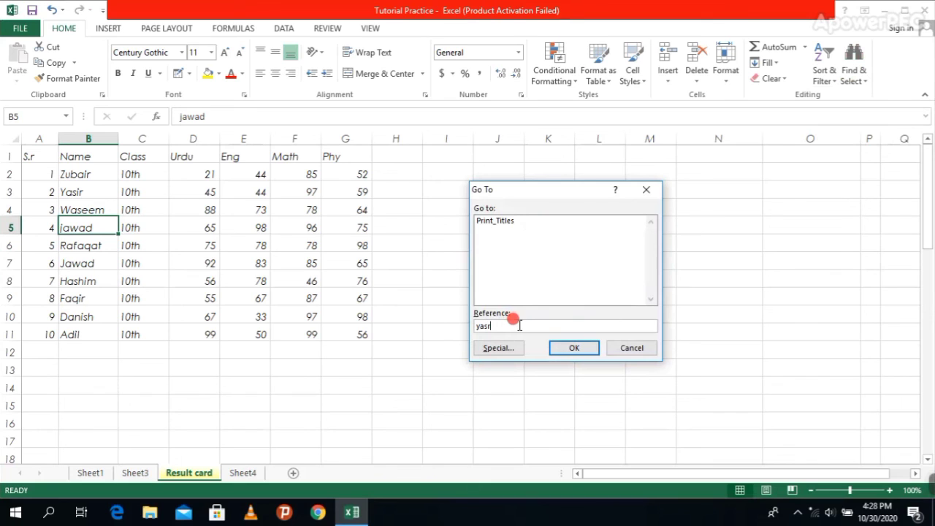
left_click(576, 348)
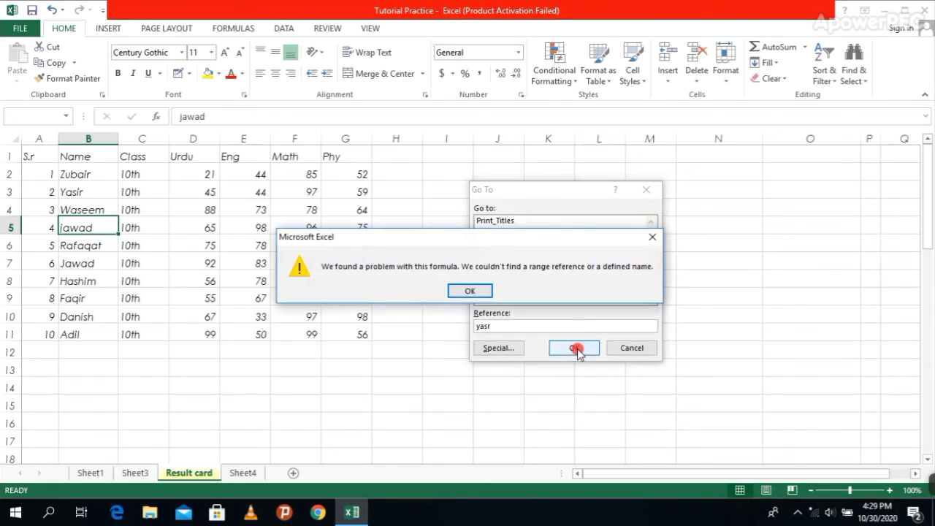
left_click(472, 292)
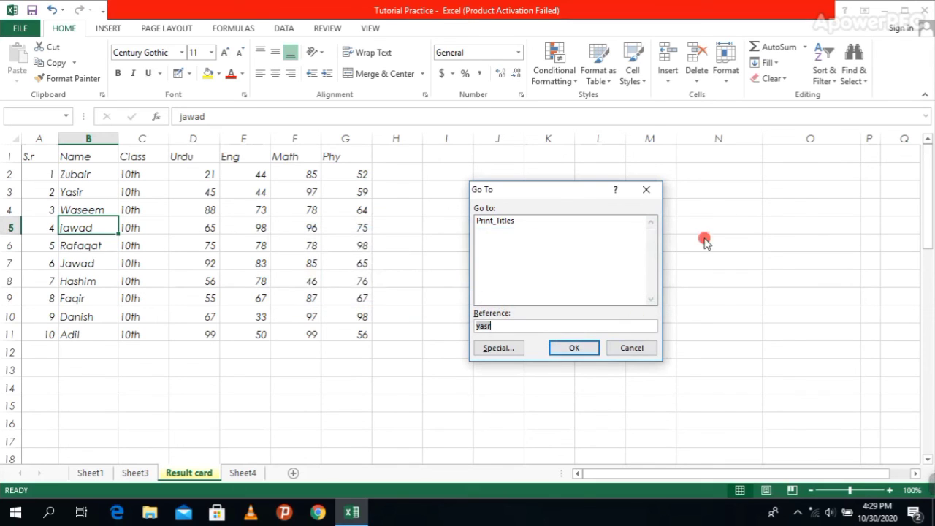
left_click(647, 190)
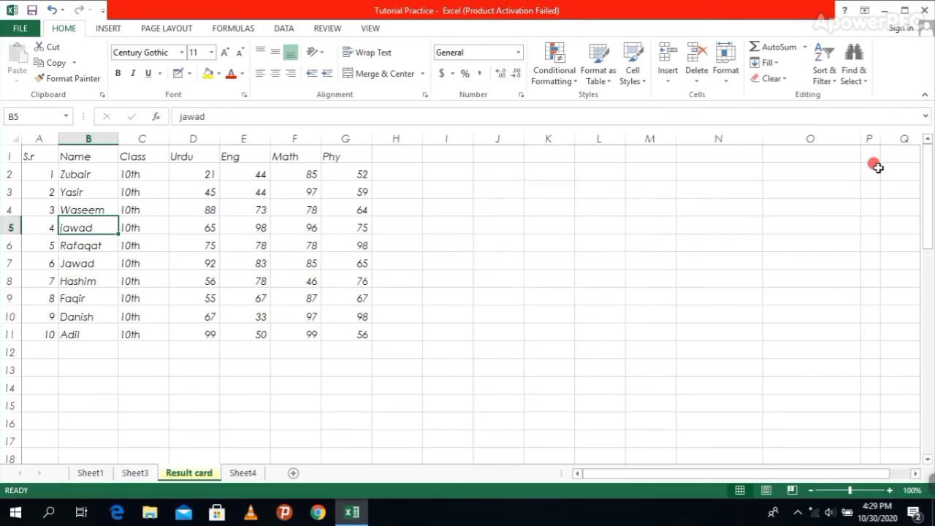
- Try to select all cells containing formulas on the Result card sheet, and dismiss the message
left_click(855, 73)
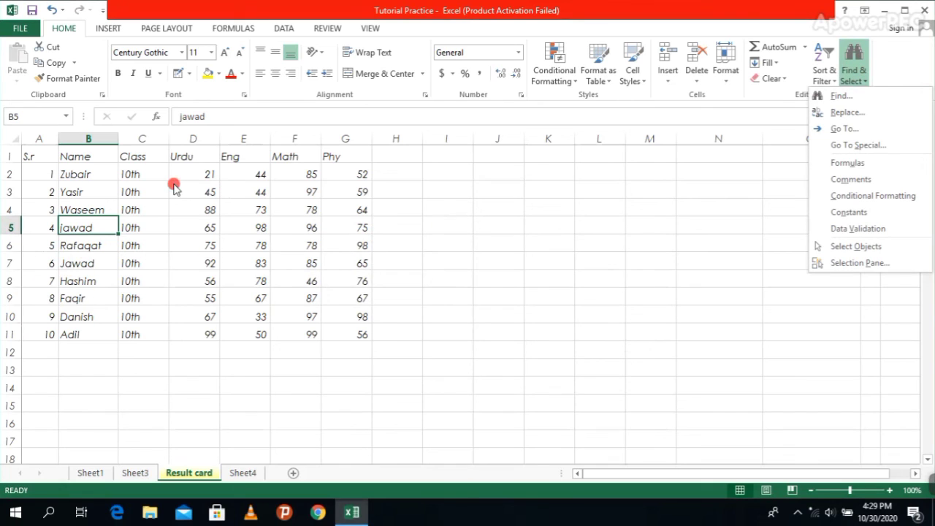
left_click(867, 166)
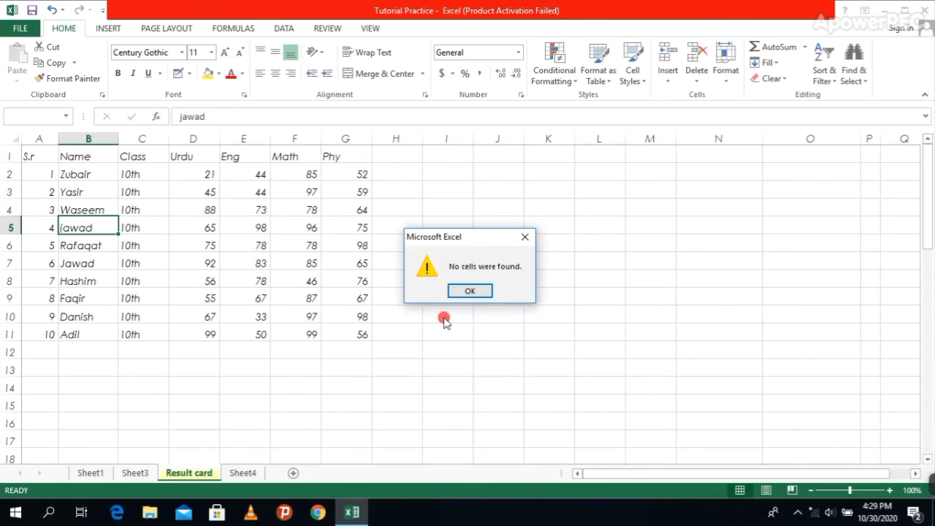
left_click(489, 291)
- Total the first student's marks in D2:G2 with AutoSum, placing the sum in H2
left_click(184, 173)
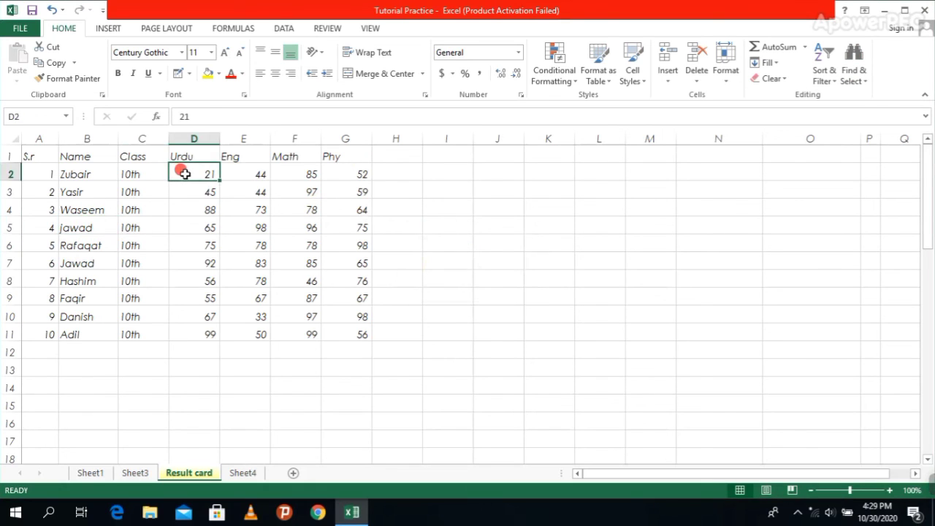
left_click_drag(184, 174, 341, 175)
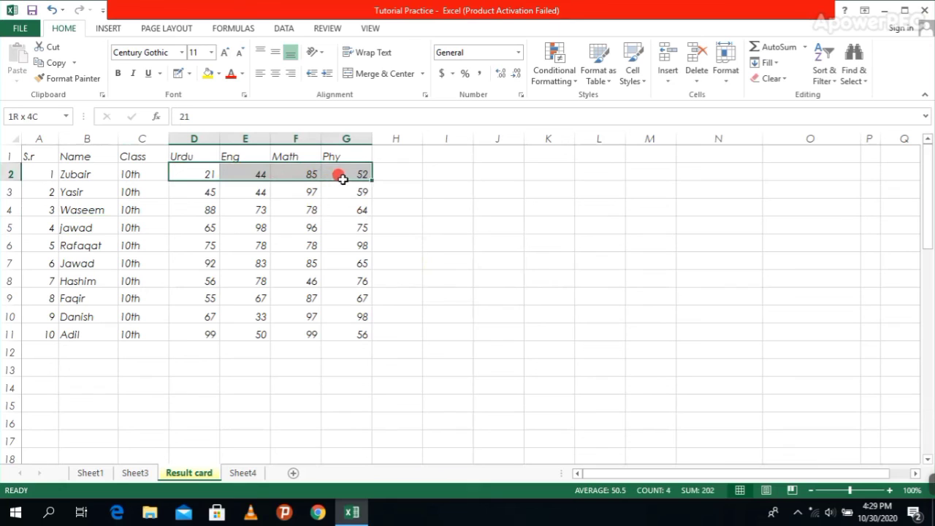
left_click(795, 48)
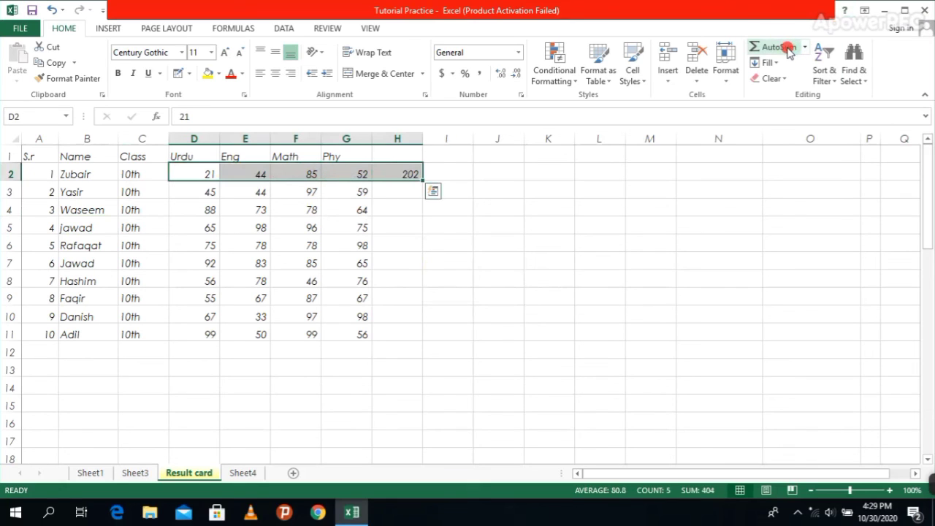
- Starting from the empty cell L8, locate the cells on the sheet that contain formulas
left_click(853, 73)
left_click(616, 274)
left_click(610, 278)
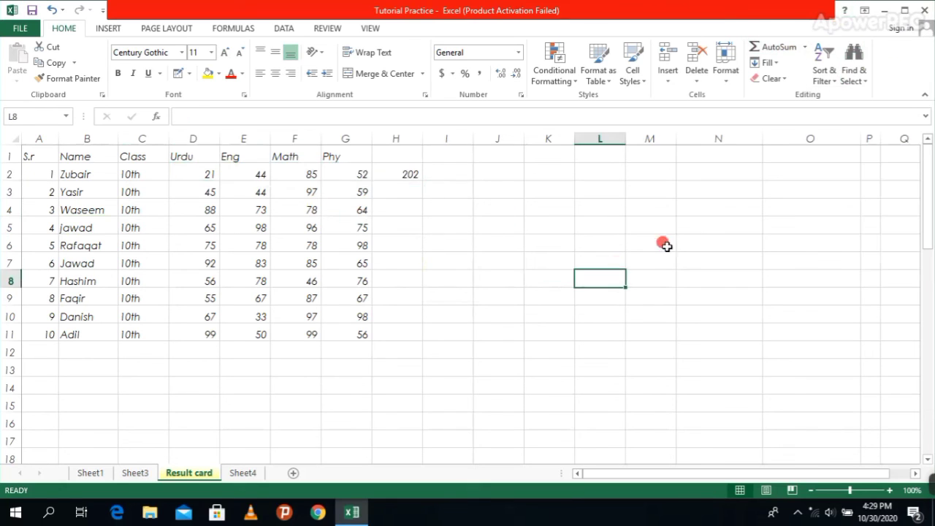
left_click(857, 74)
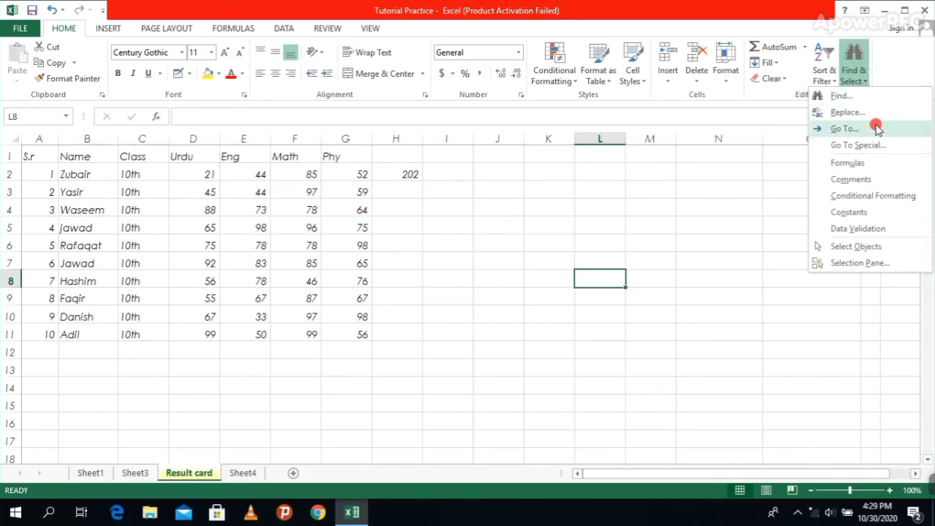
left_click(854, 163)
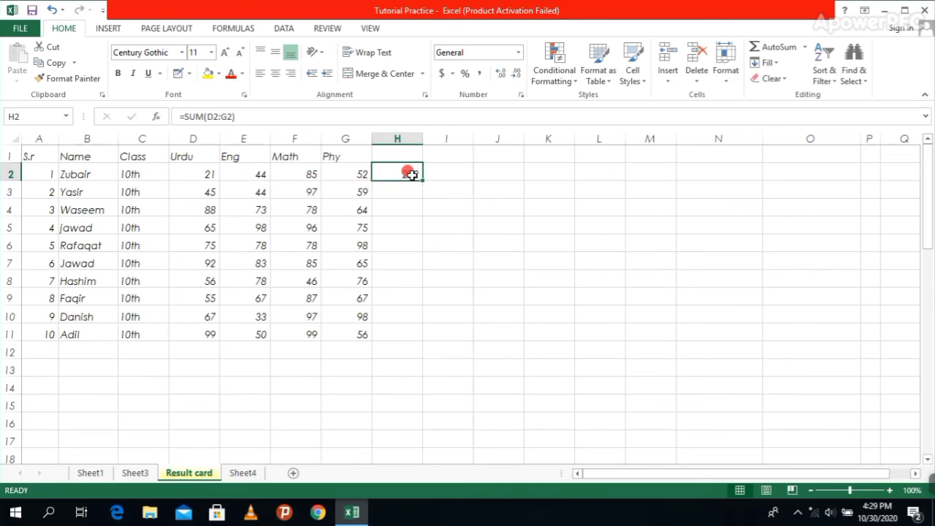
left_click(869, 81)
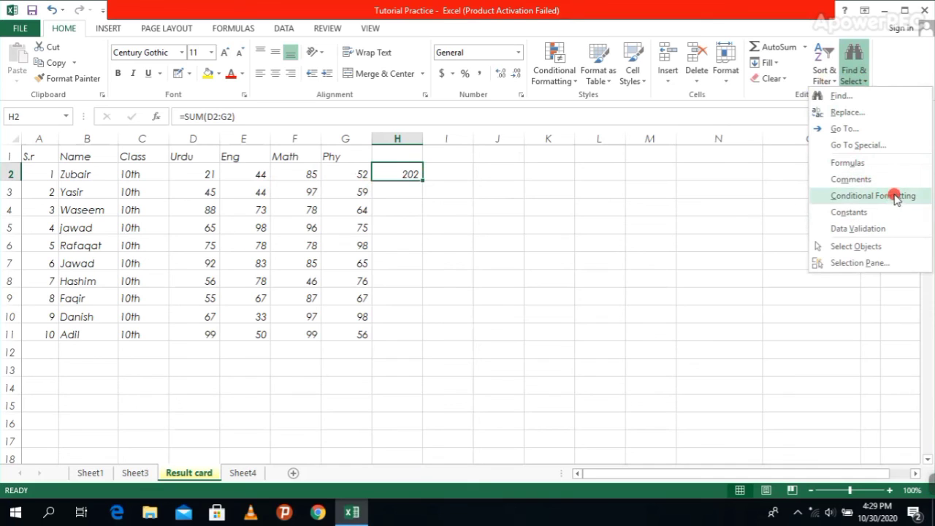
left_click(650, 227)
left_click(638, 224)
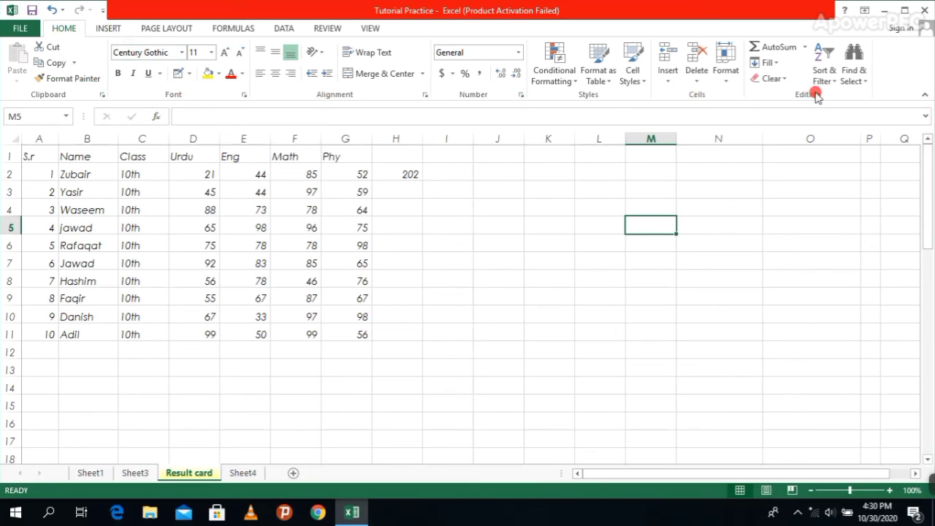
left_click(734, 259)
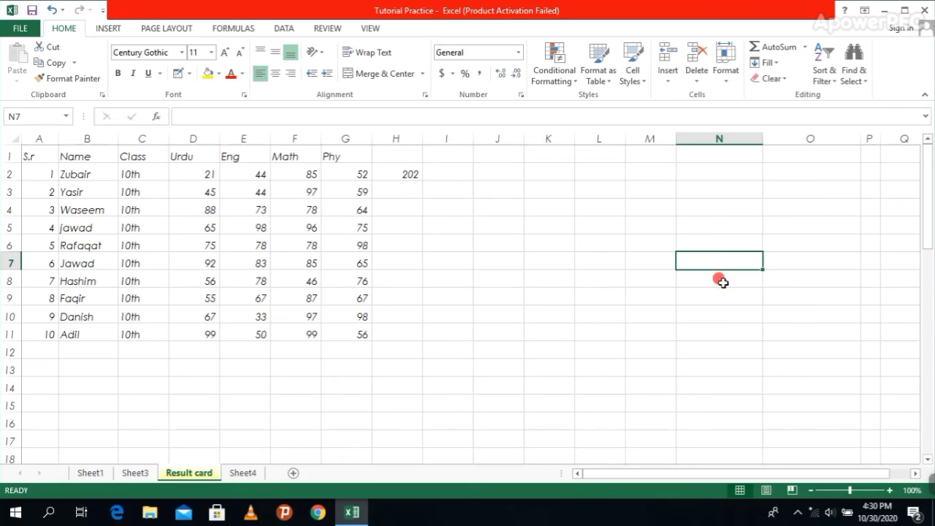
left_click(718, 304)
left_click(486, 260)
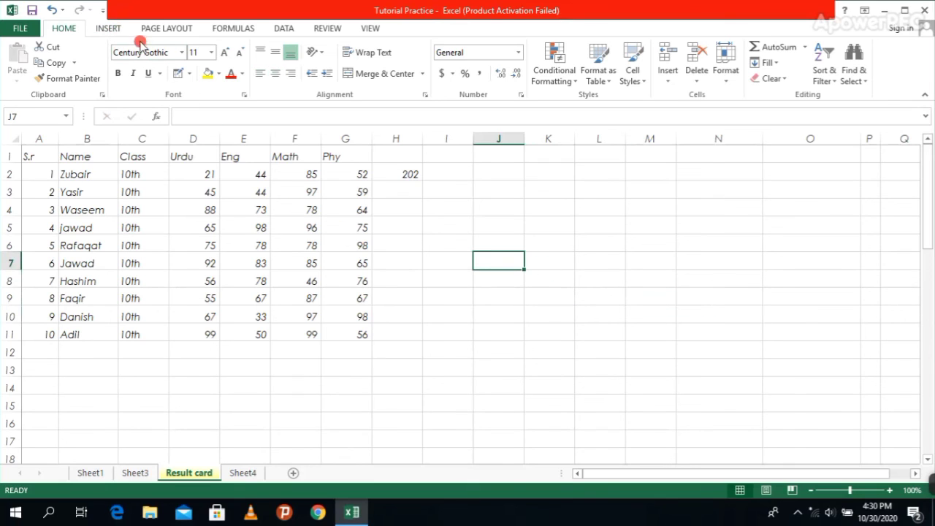